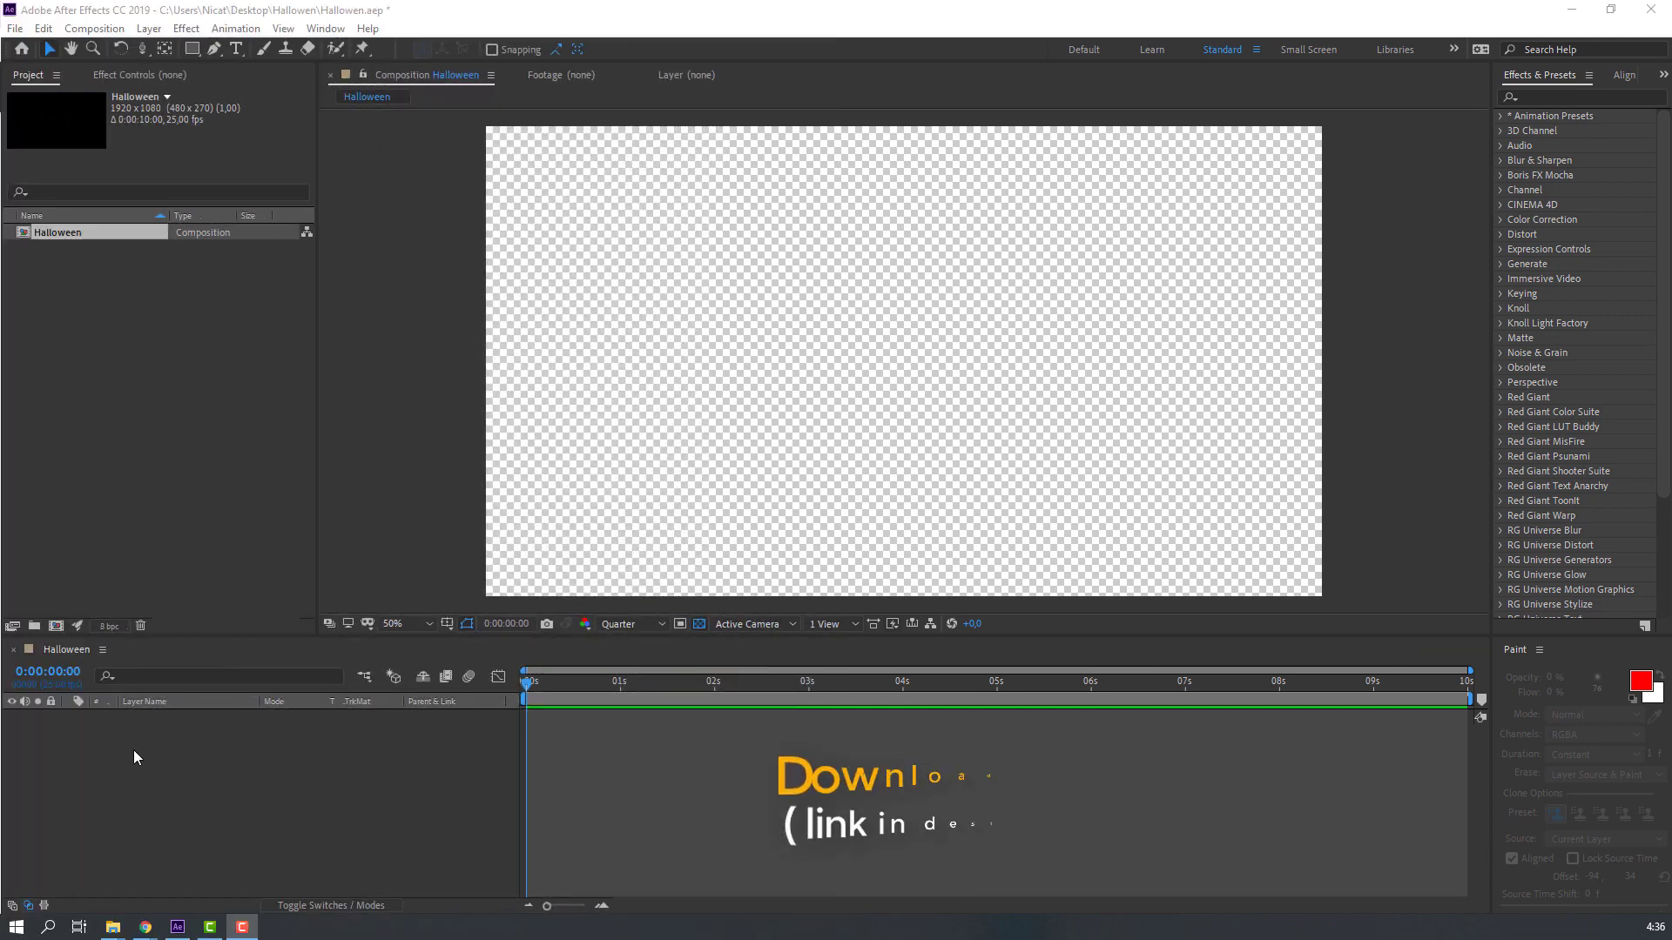
# Step: Create a new full-frame solid layer named E3D in the Halloween composition
pyautogui.rightClick(133, 748)
pyautogui.moveTo(213, 560)
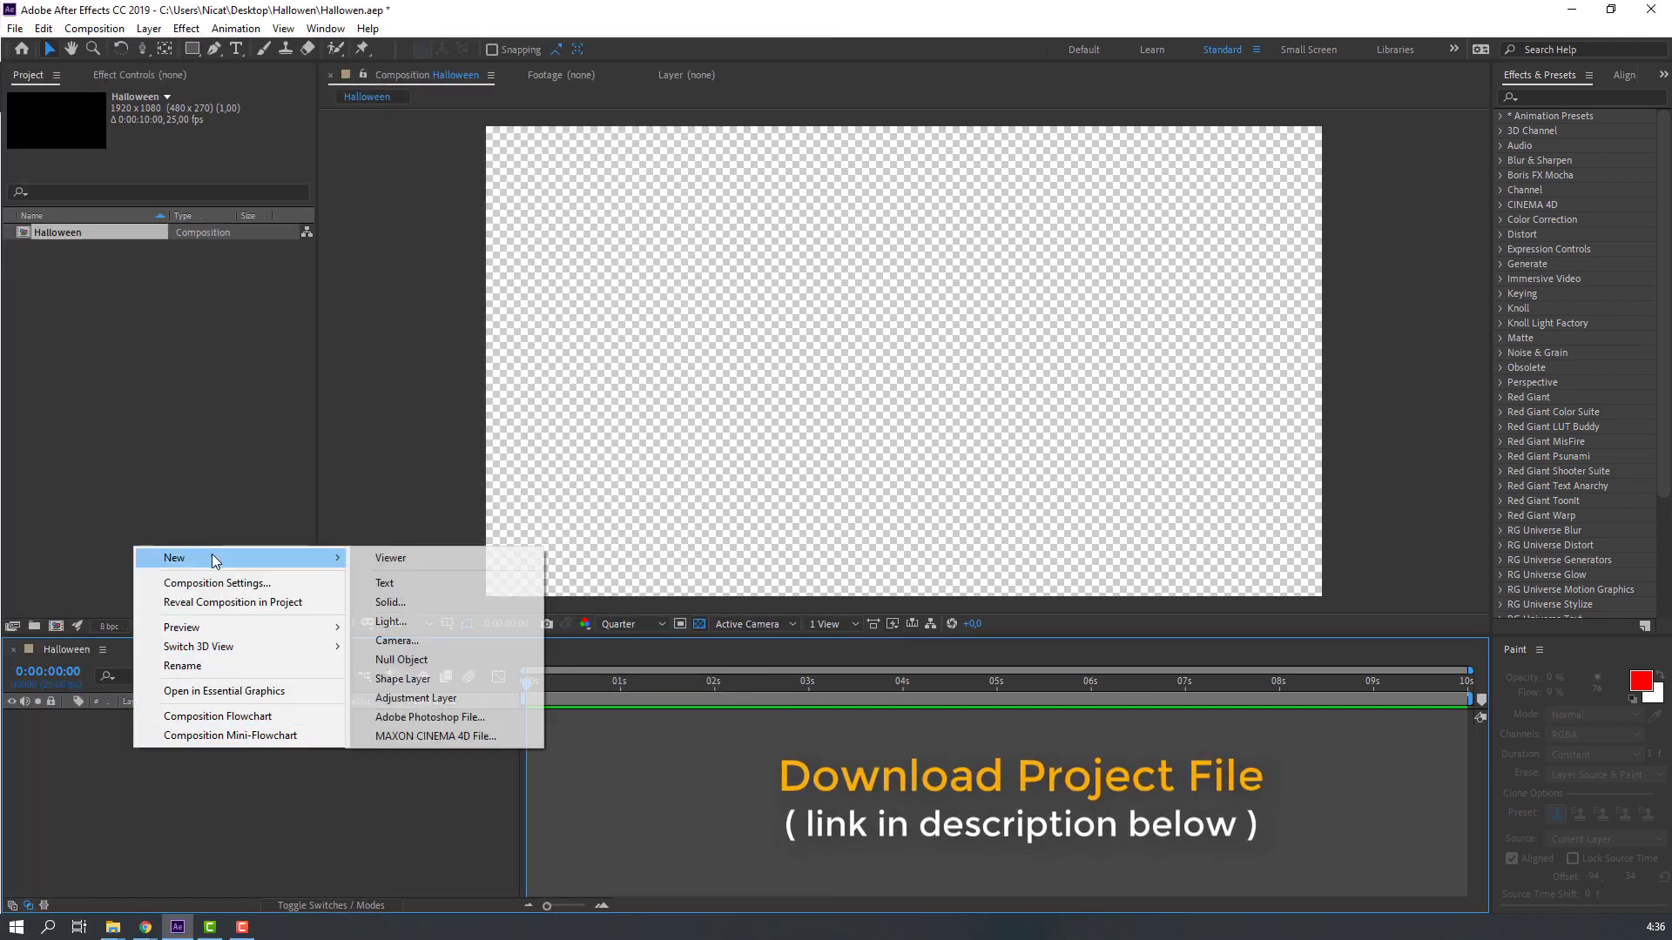
pyautogui.click(415, 601)
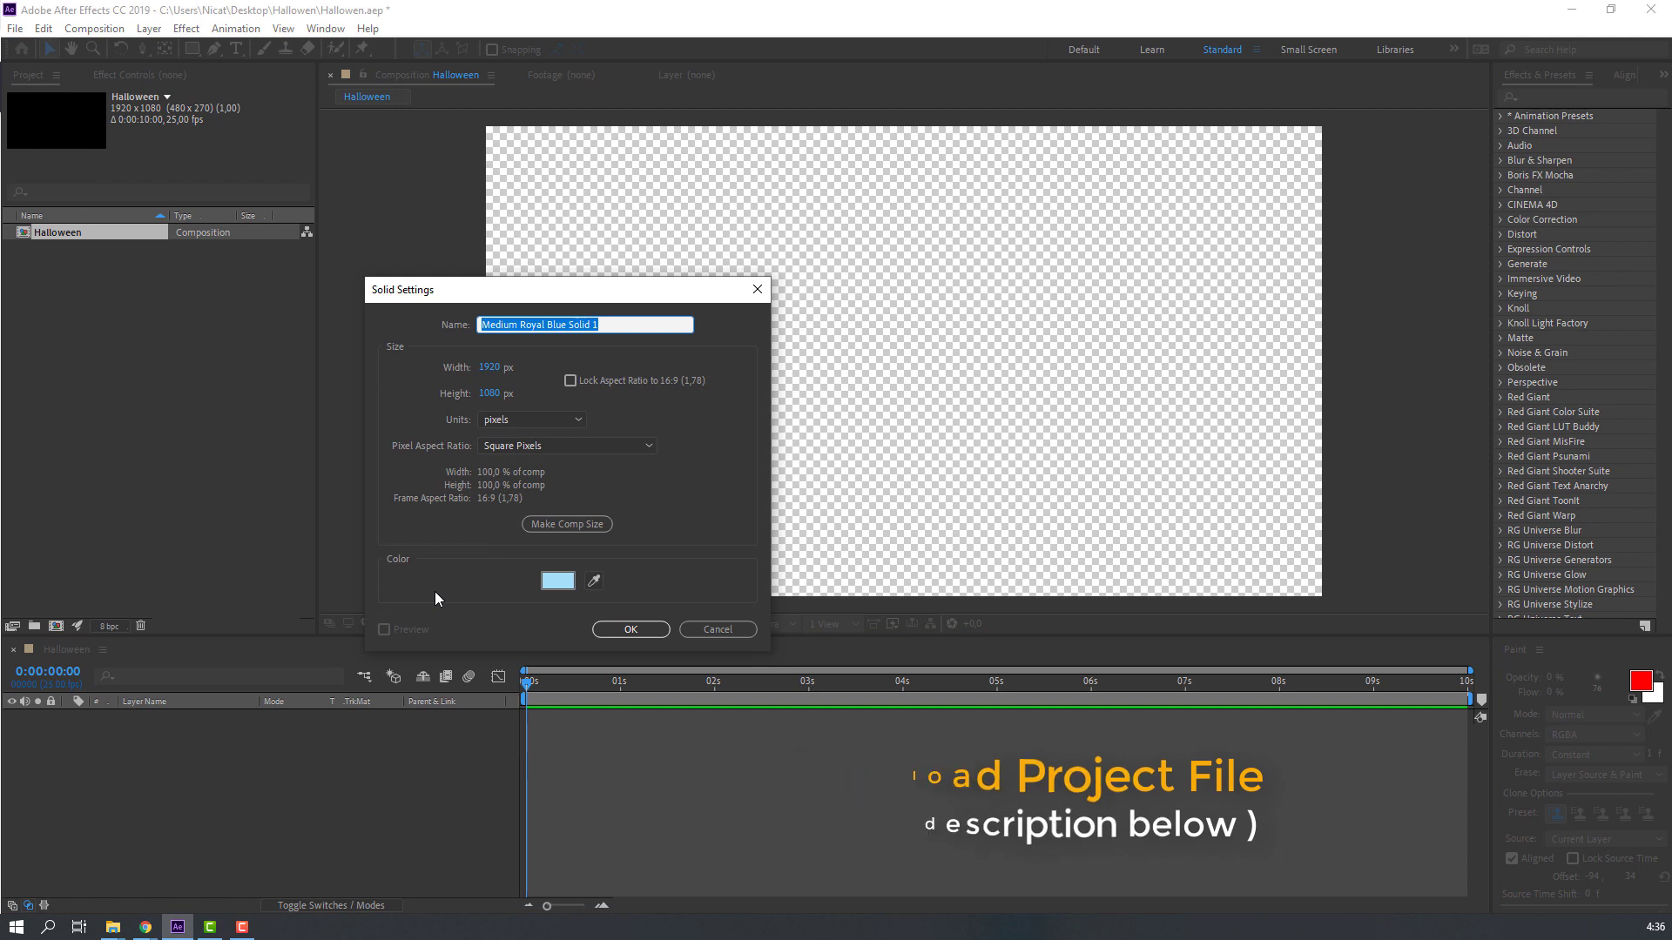
pyautogui.write('ESD')
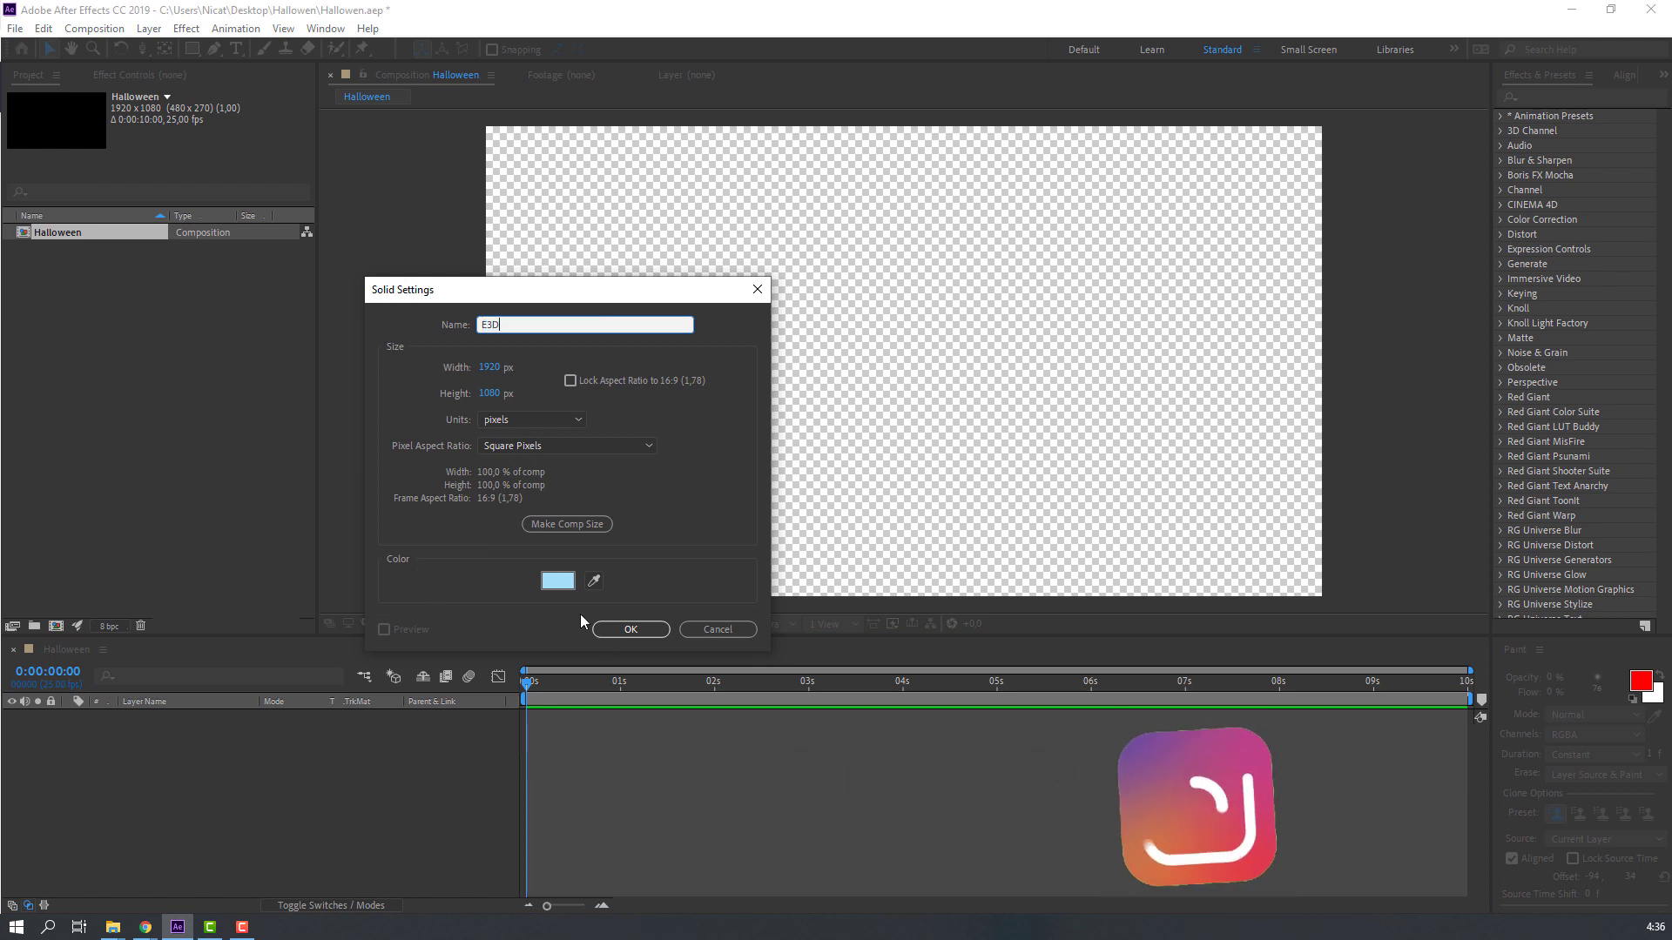
pyautogui.click(608, 636)
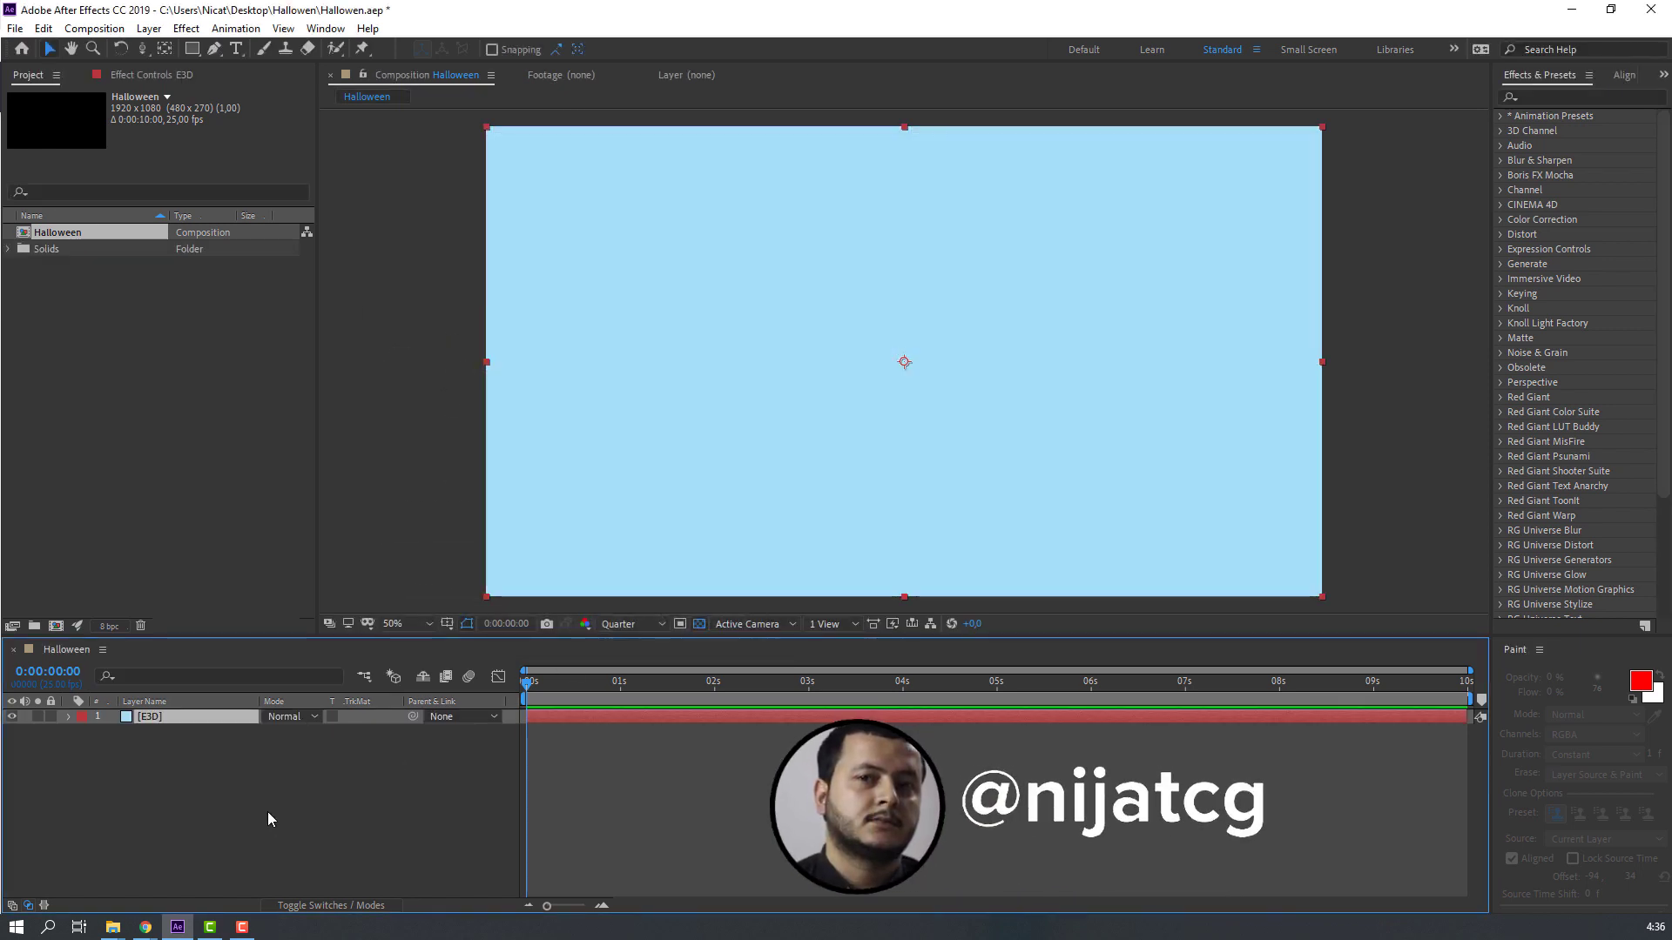
# Step: Apply the Video Copilot Element effect to the E3D solid
pyautogui.click(186, 29)
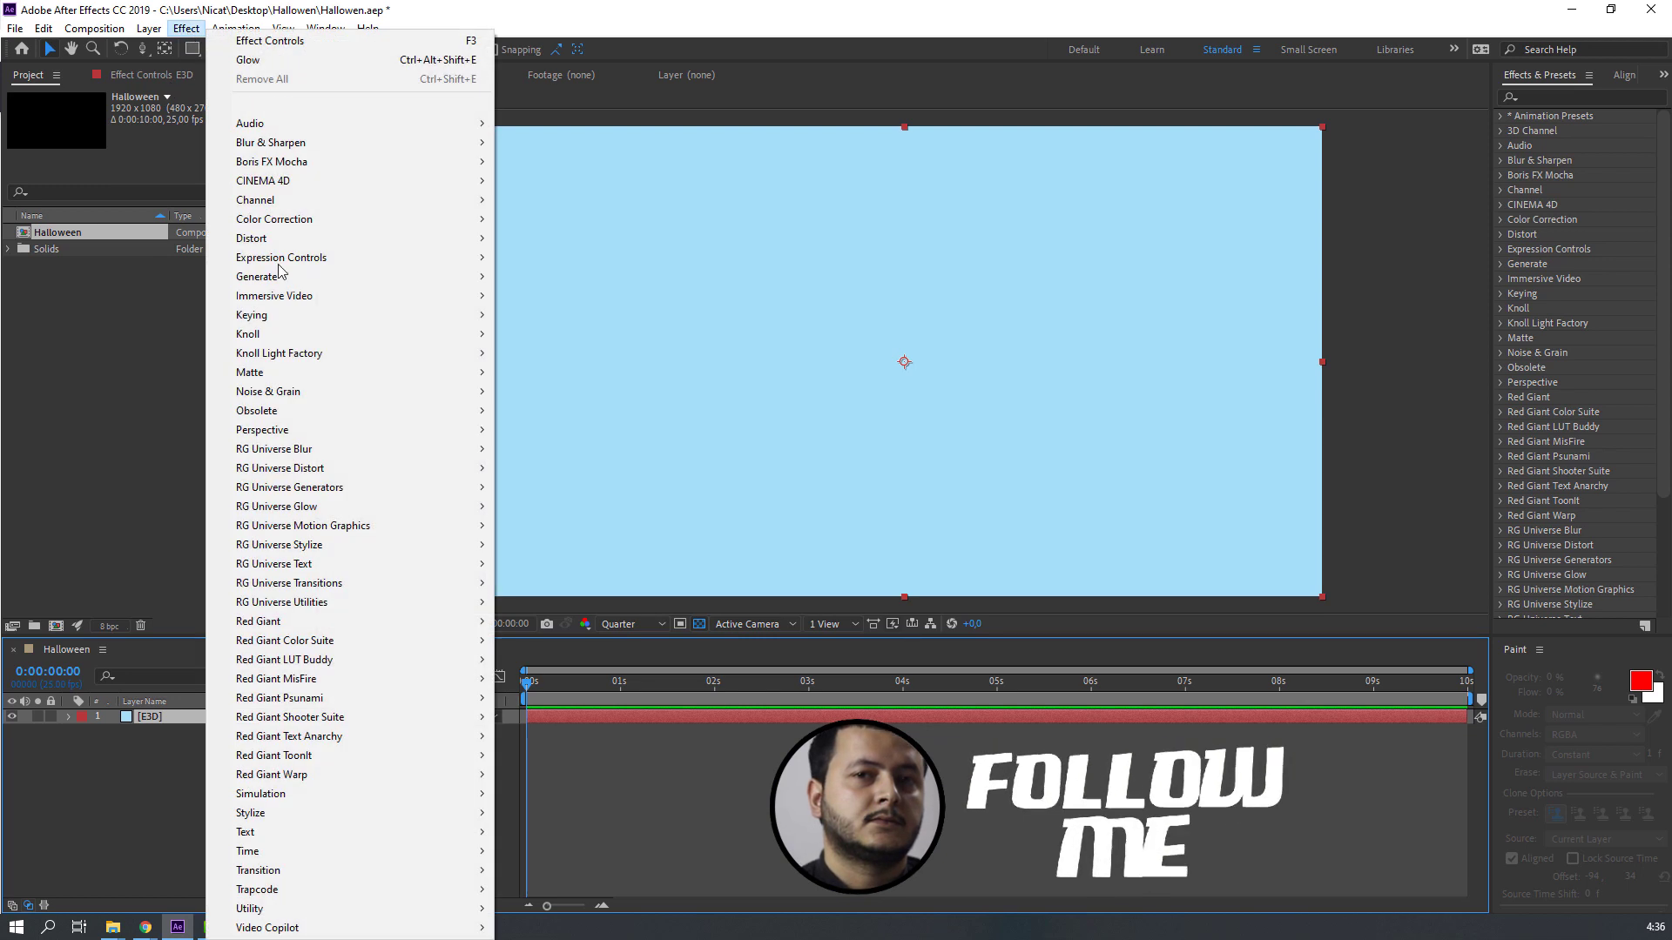
pyautogui.moveTo(274, 930)
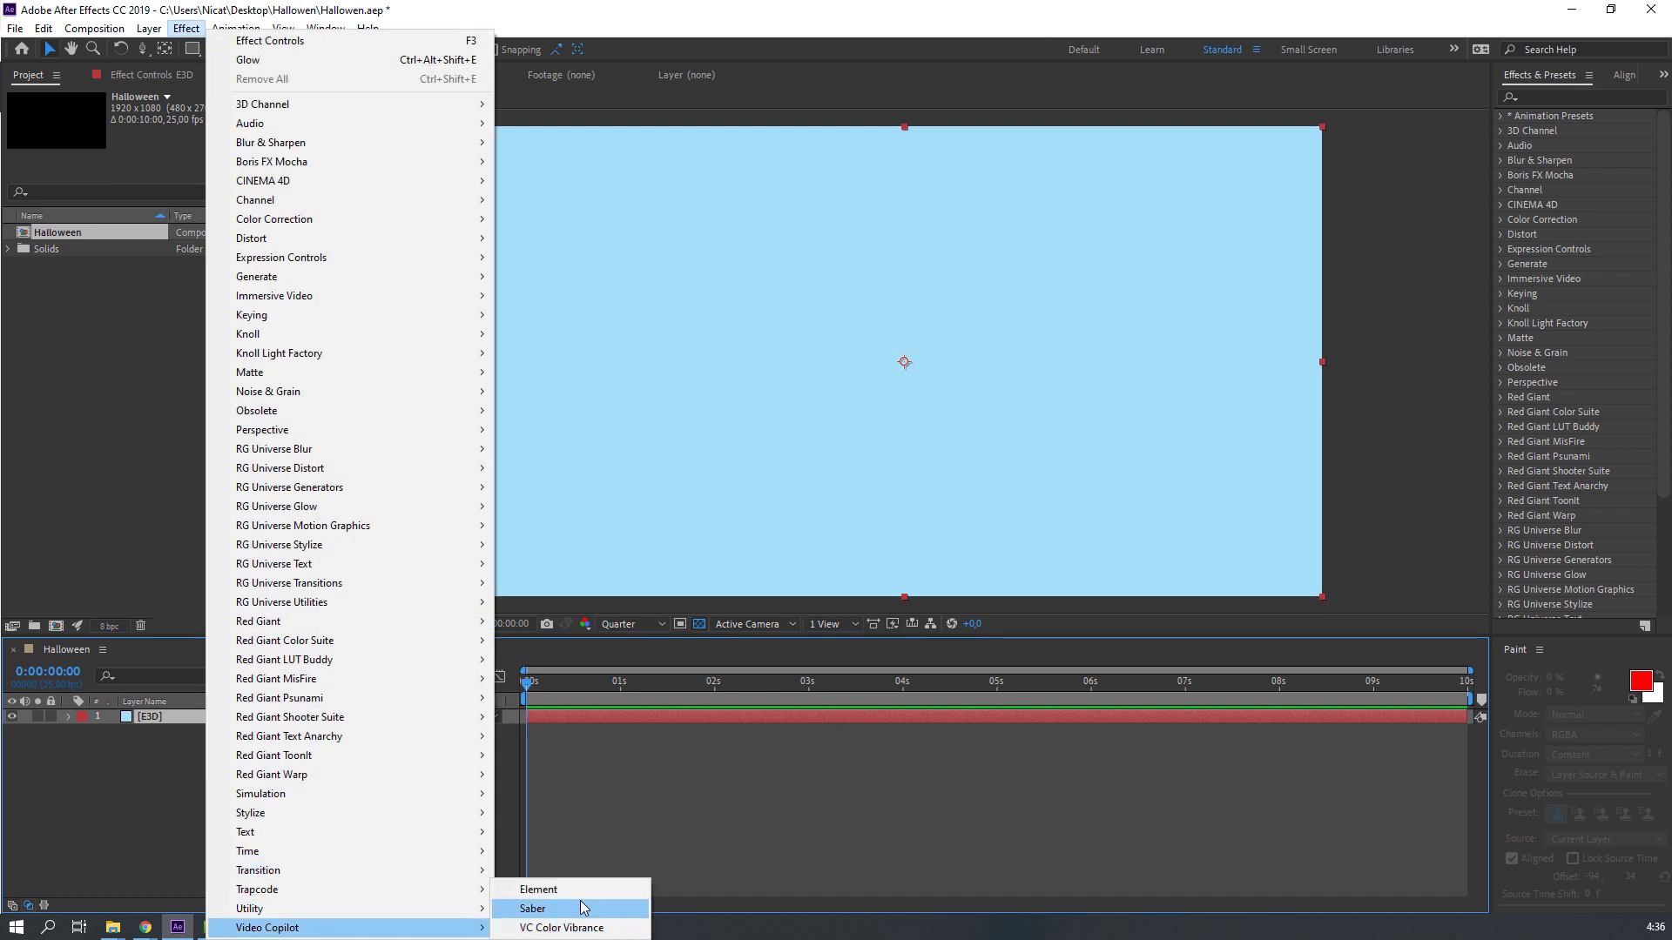
pyautogui.click(544, 888)
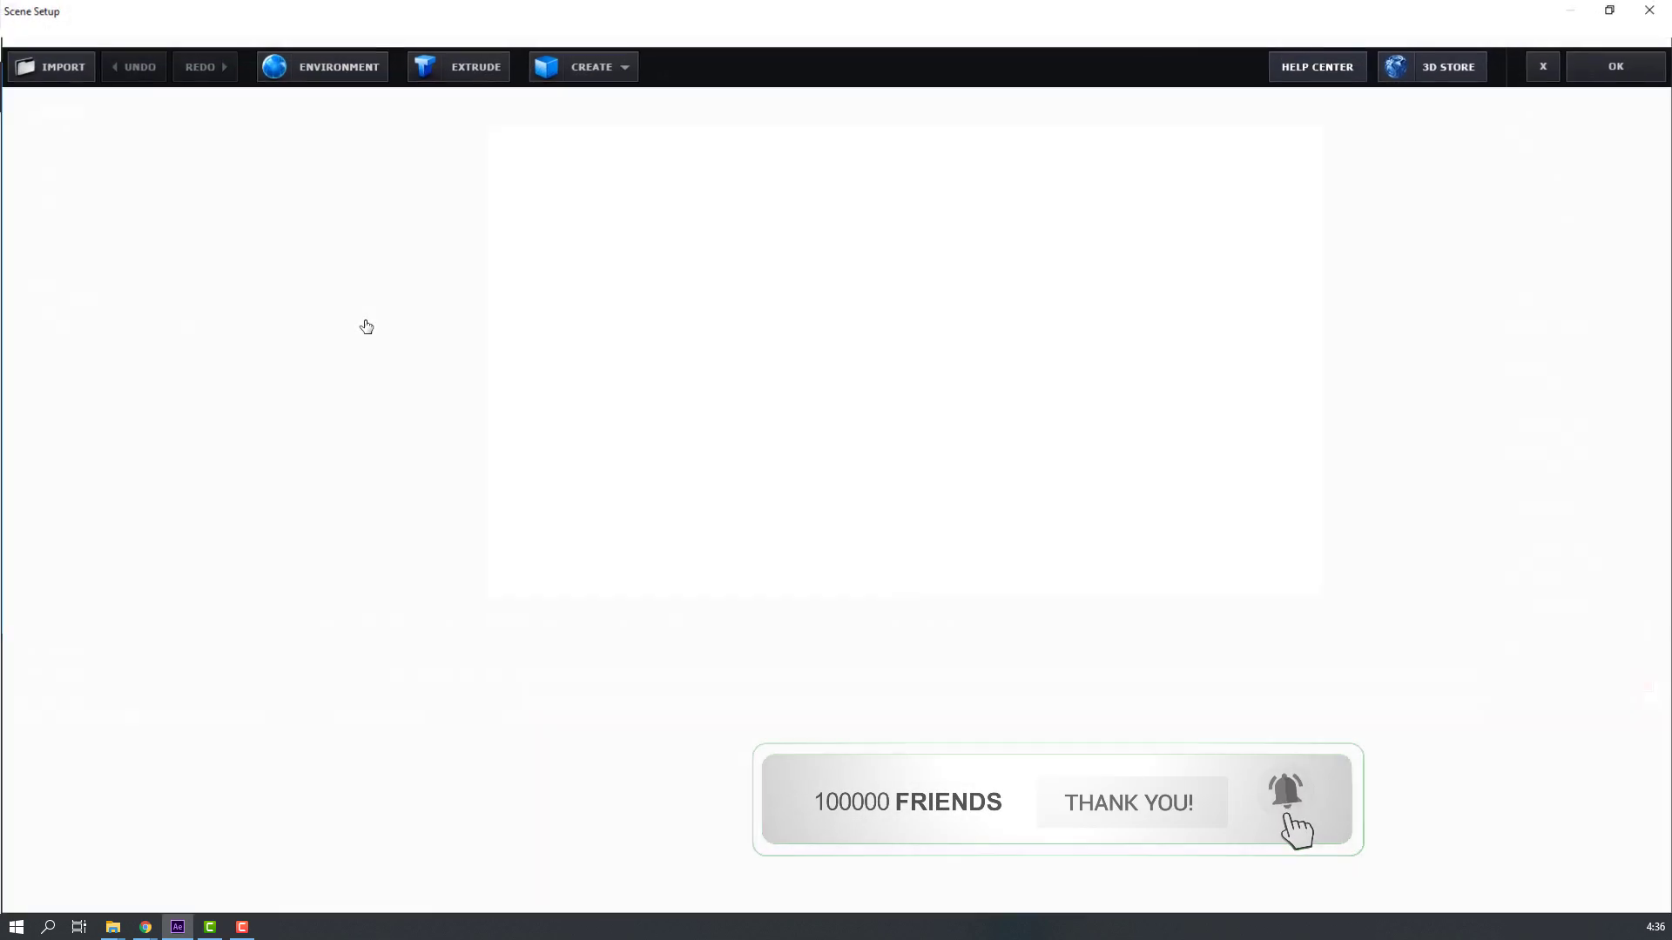
# Step: Import the Bad Jack.c4d pumpkin model from the HalloweenPumpkin folder into Scene Setup
pyautogui.click(67, 69)
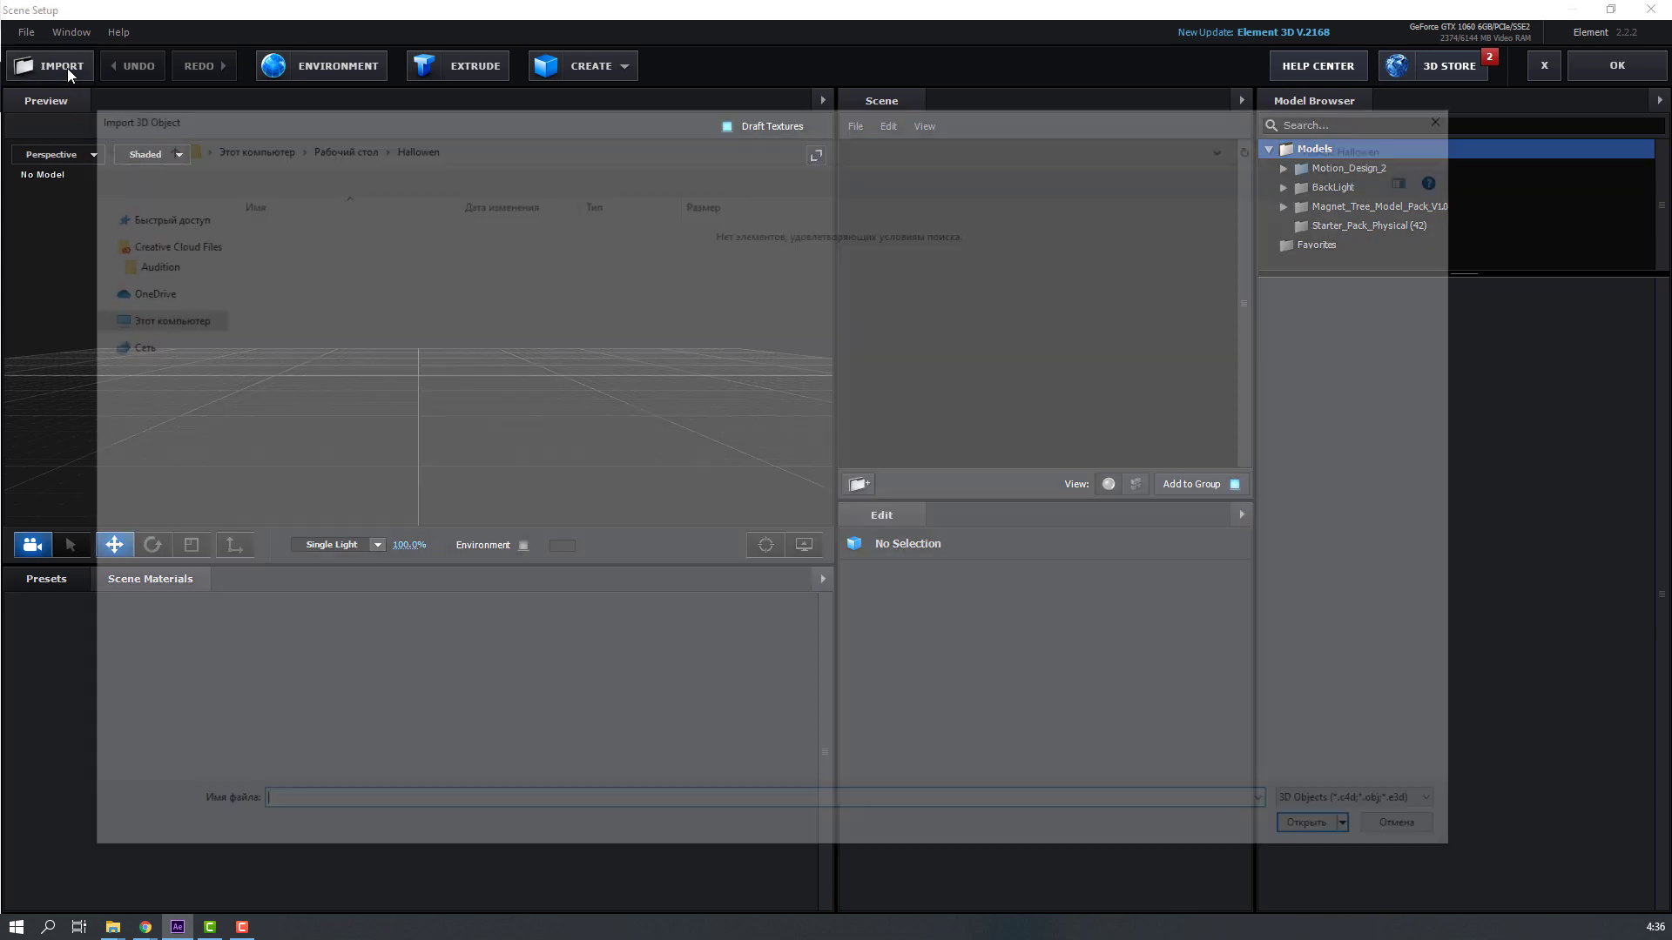
pyautogui.click(312, 225)
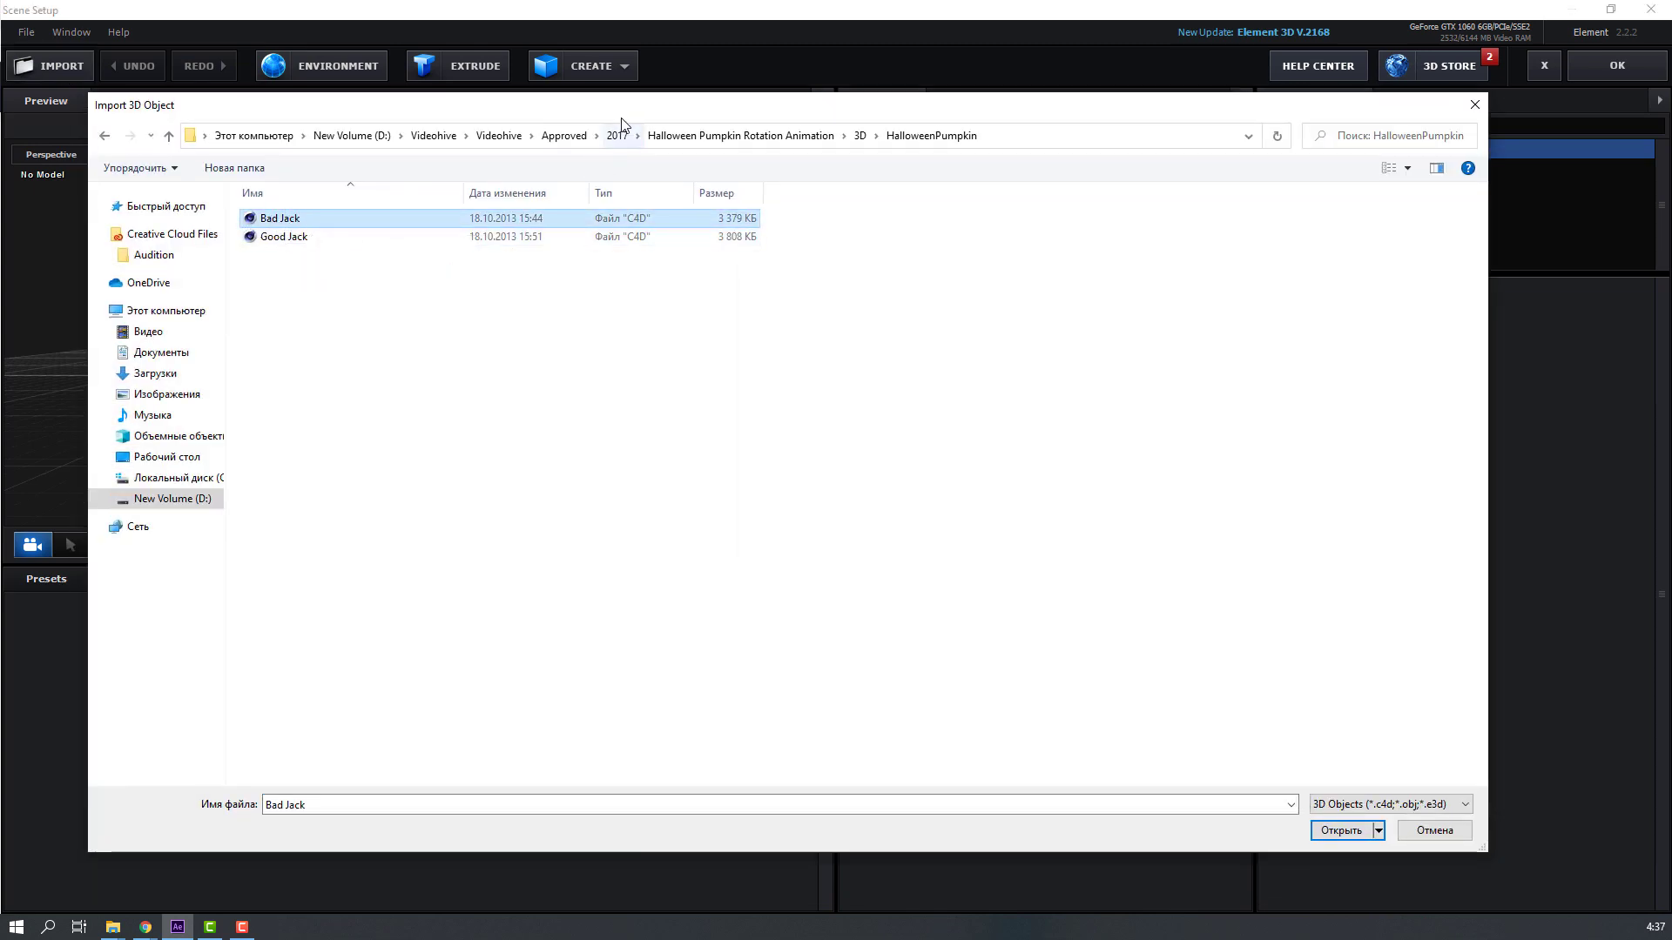
pyautogui.moveTo(500, 112); pyautogui.dragTo(490, 108)
pyautogui.click(1332, 826)
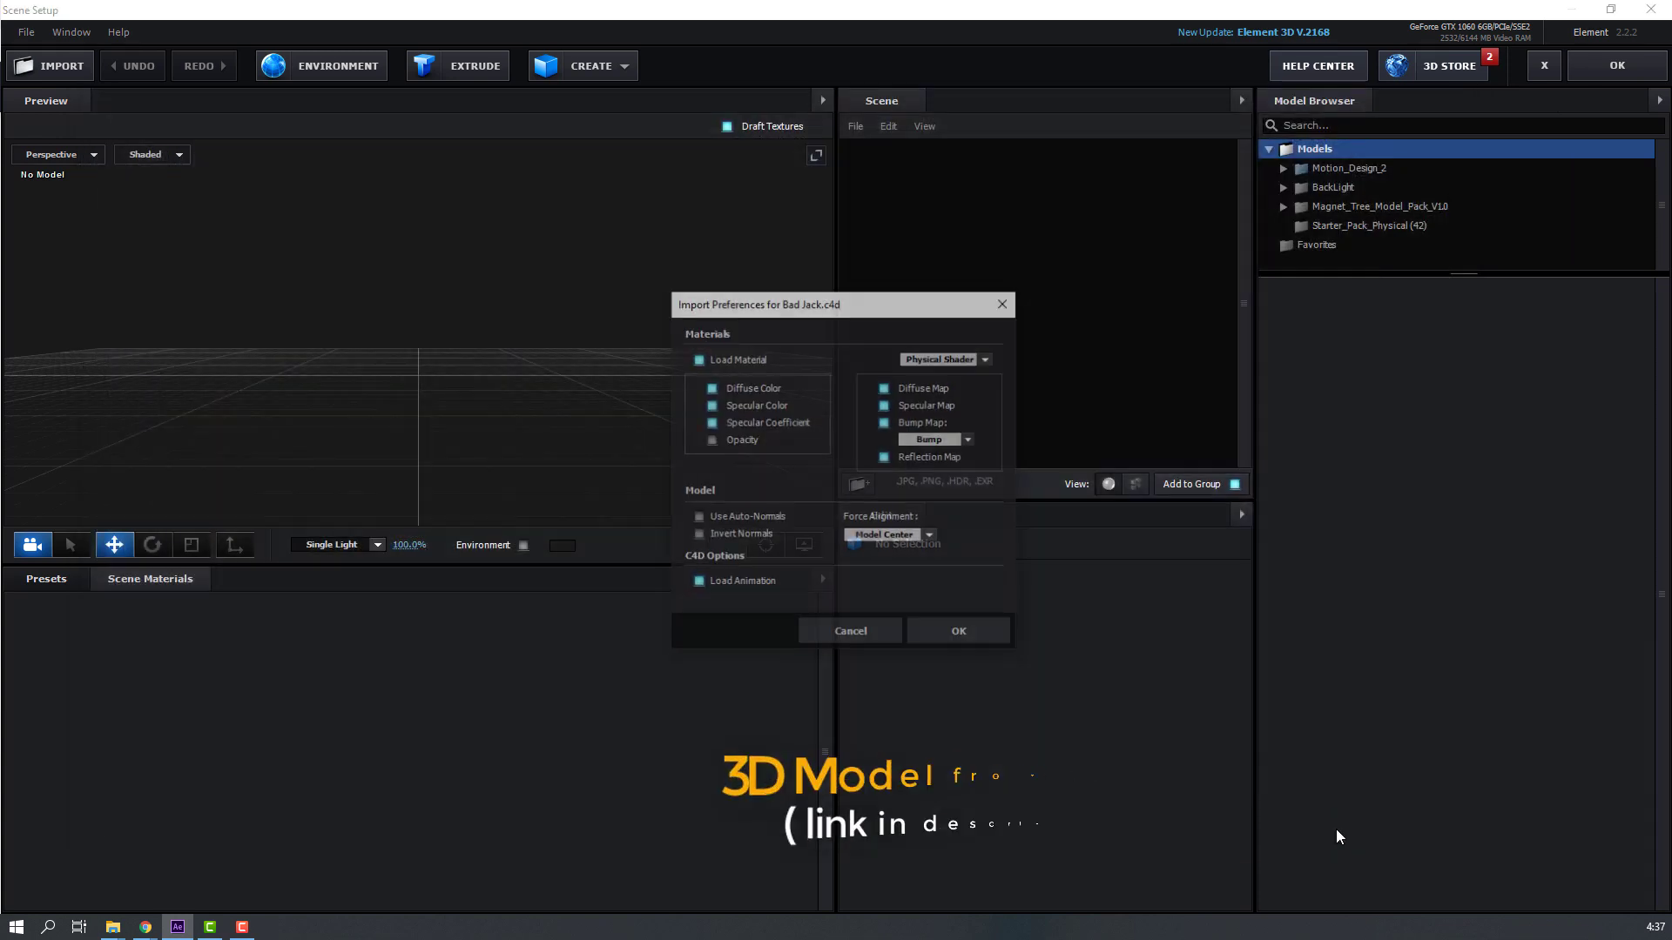
pyautogui.moveTo(890, 305); pyautogui.dragTo(421, 172)
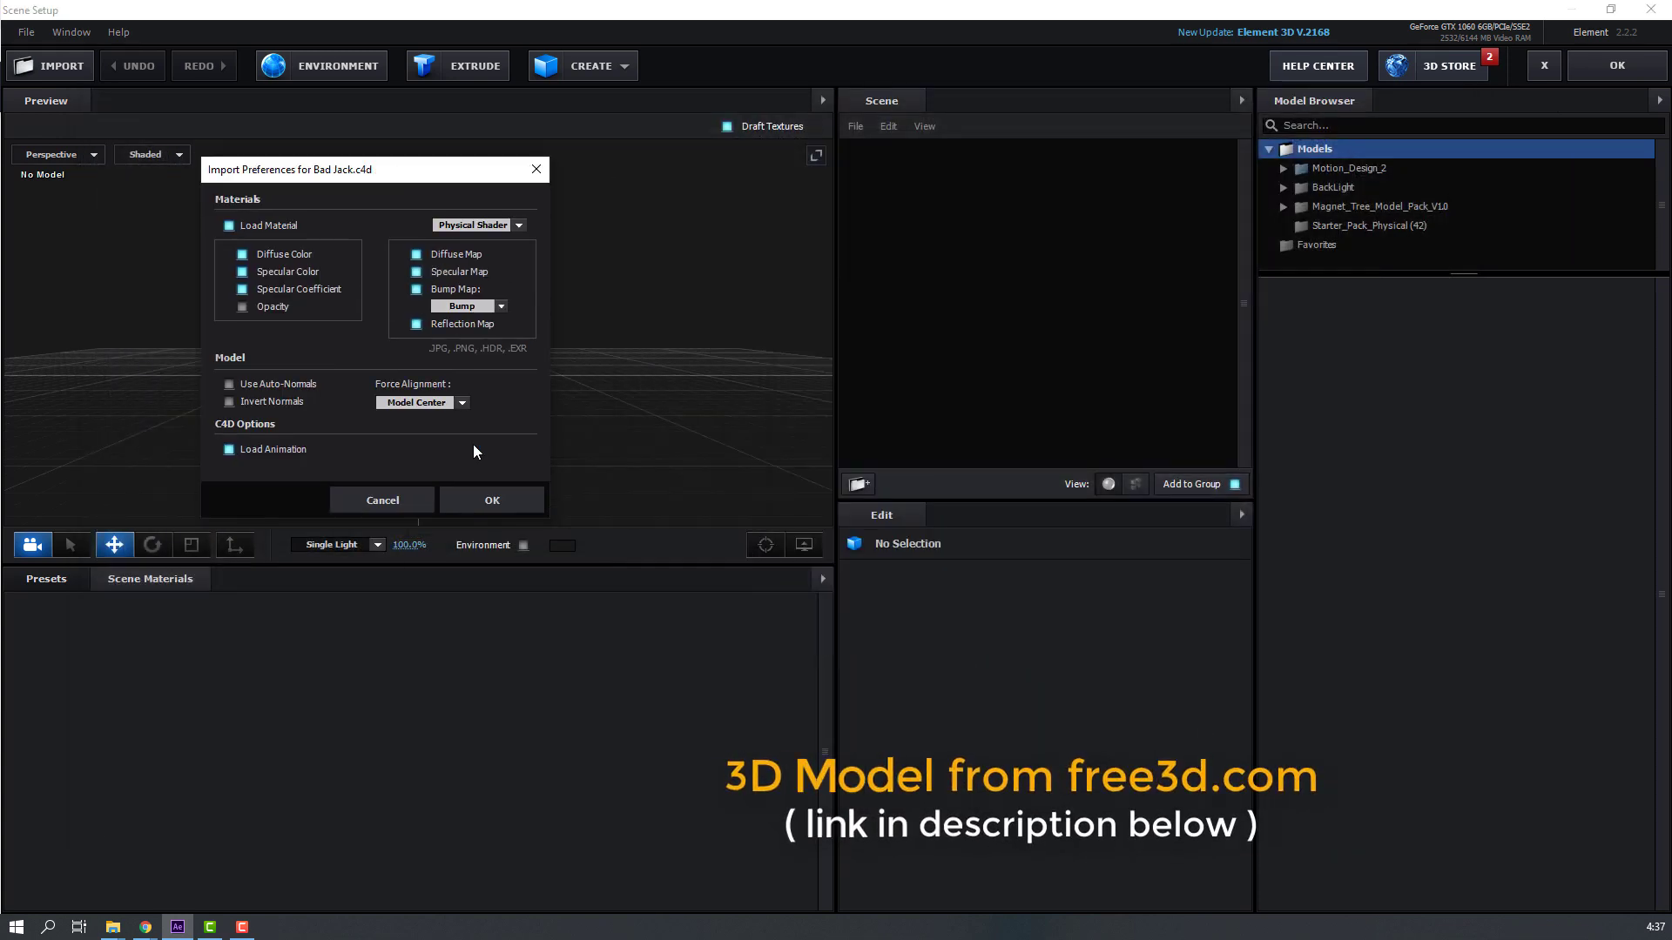
# Step: Load the Bad Jack pumpkin into the scene and orbit to view its carved face
pyautogui.click(499, 510)
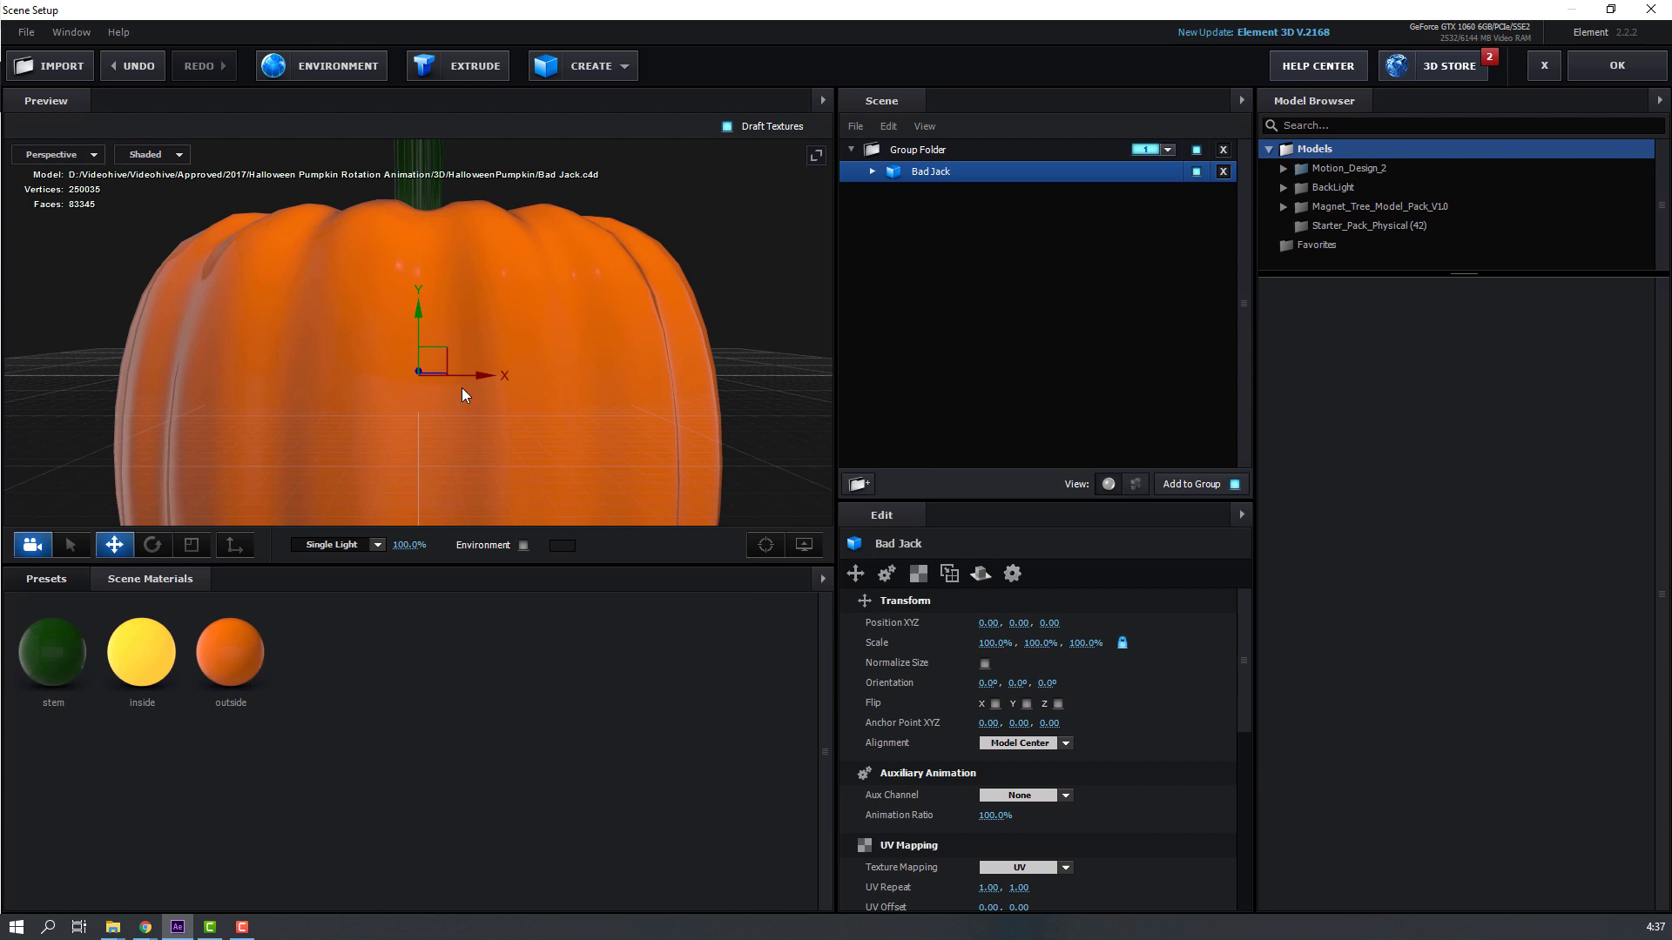
pyautogui.scroll(-5, 423, 467)
pyautogui.moveTo(457, 458); pyautogui.dragTo(368, 455)
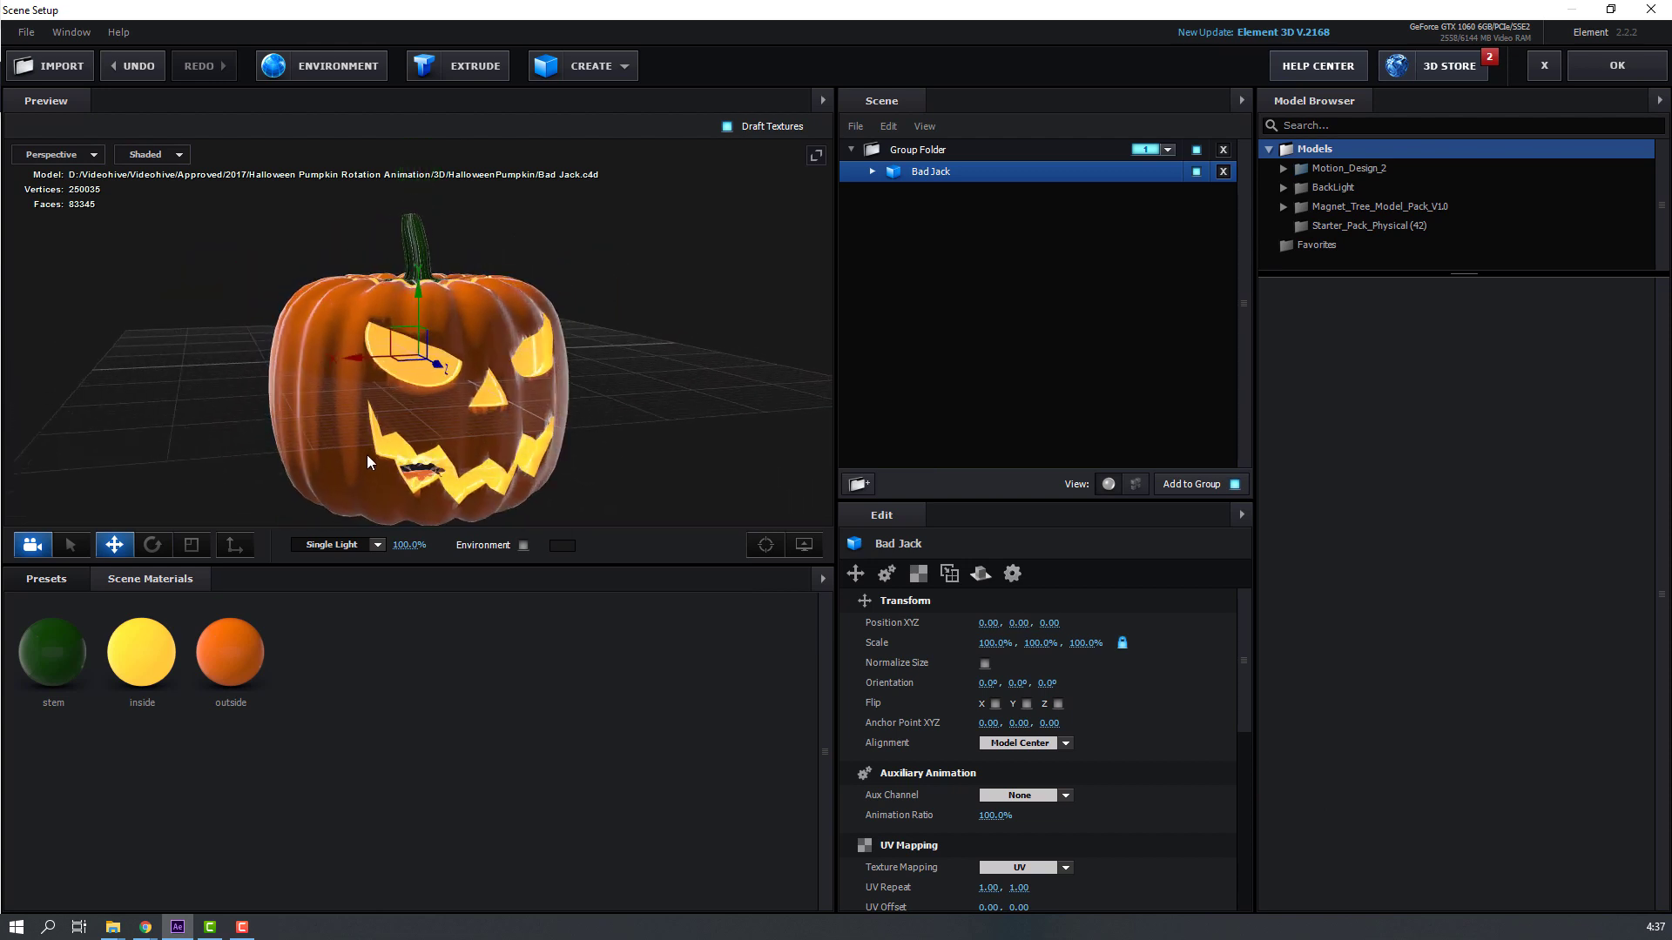
pyautogui.scroll(10, 411, 384)
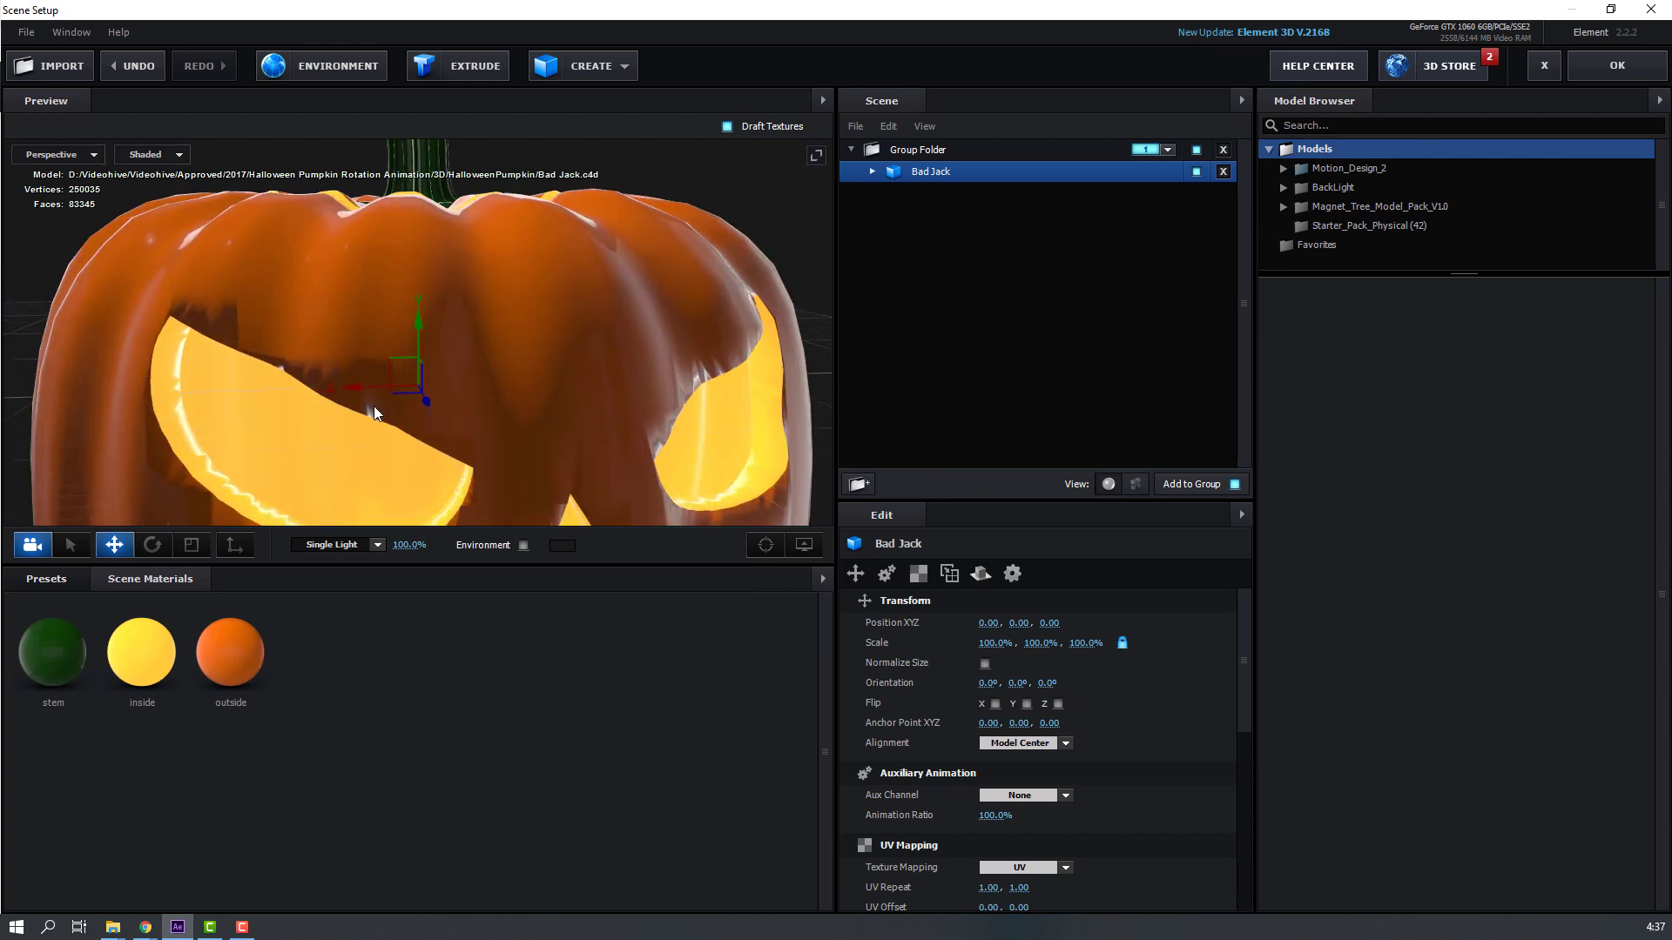
pyautogui.scroll(10, 373, 405)
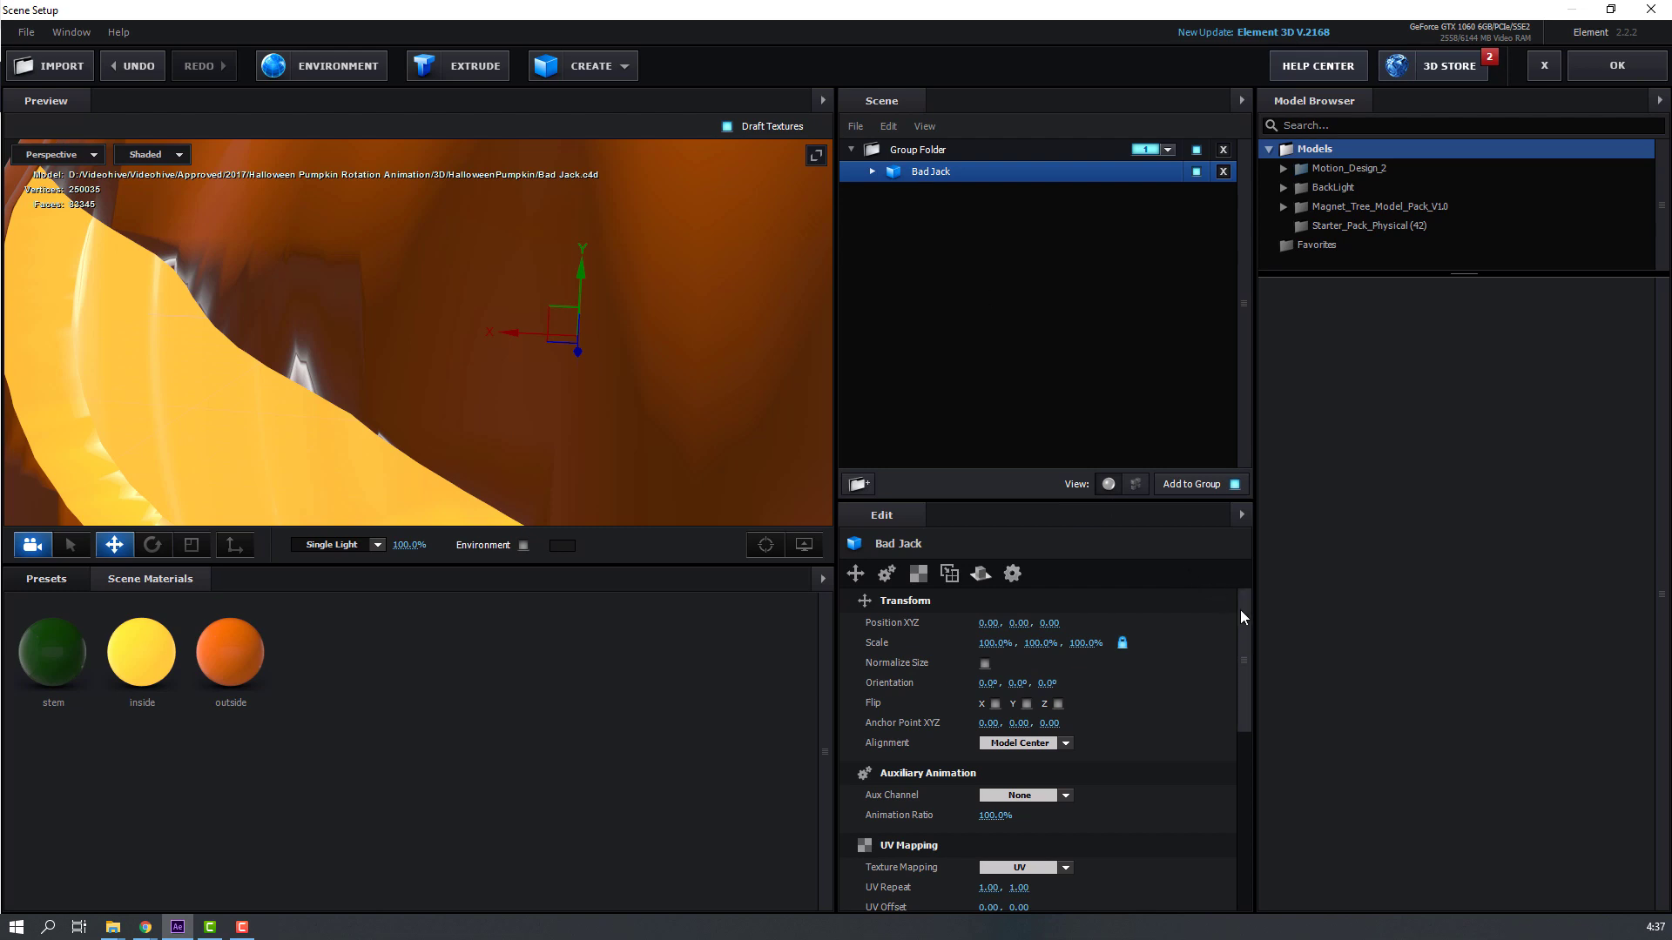
# Step: Set the pumpkin's Surface Options Normals to Auto Normals
pyautogui.moveTo(1243, 613); pyautogui.dragTo(1246, 738)
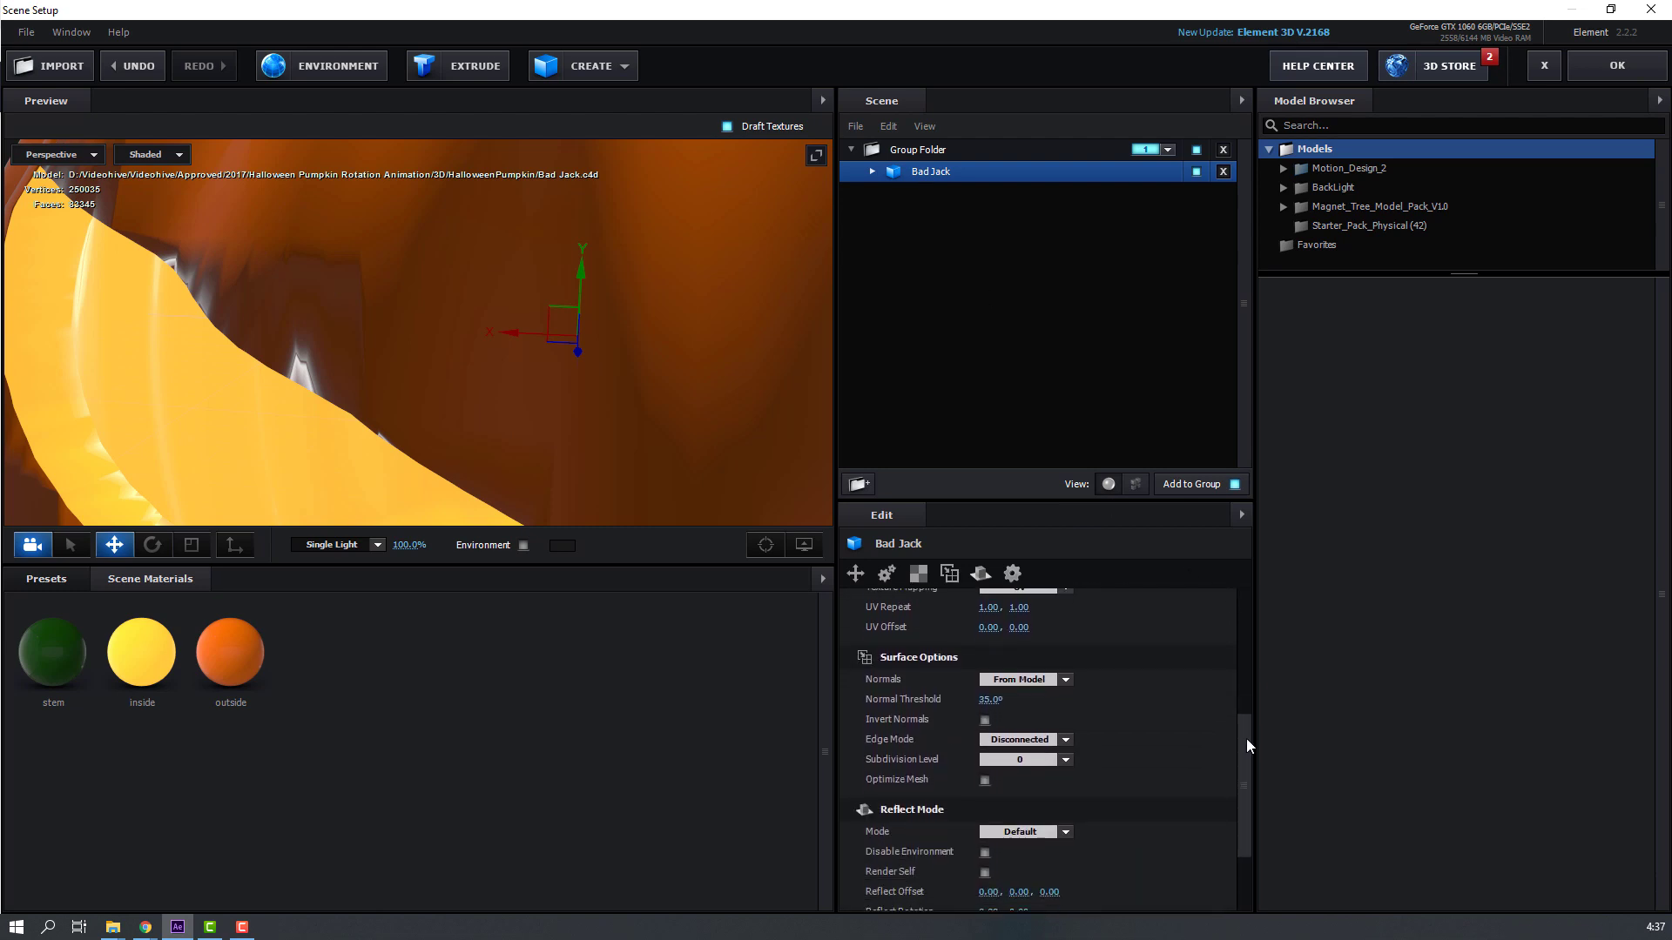
pyautogui.click(1009, 680)
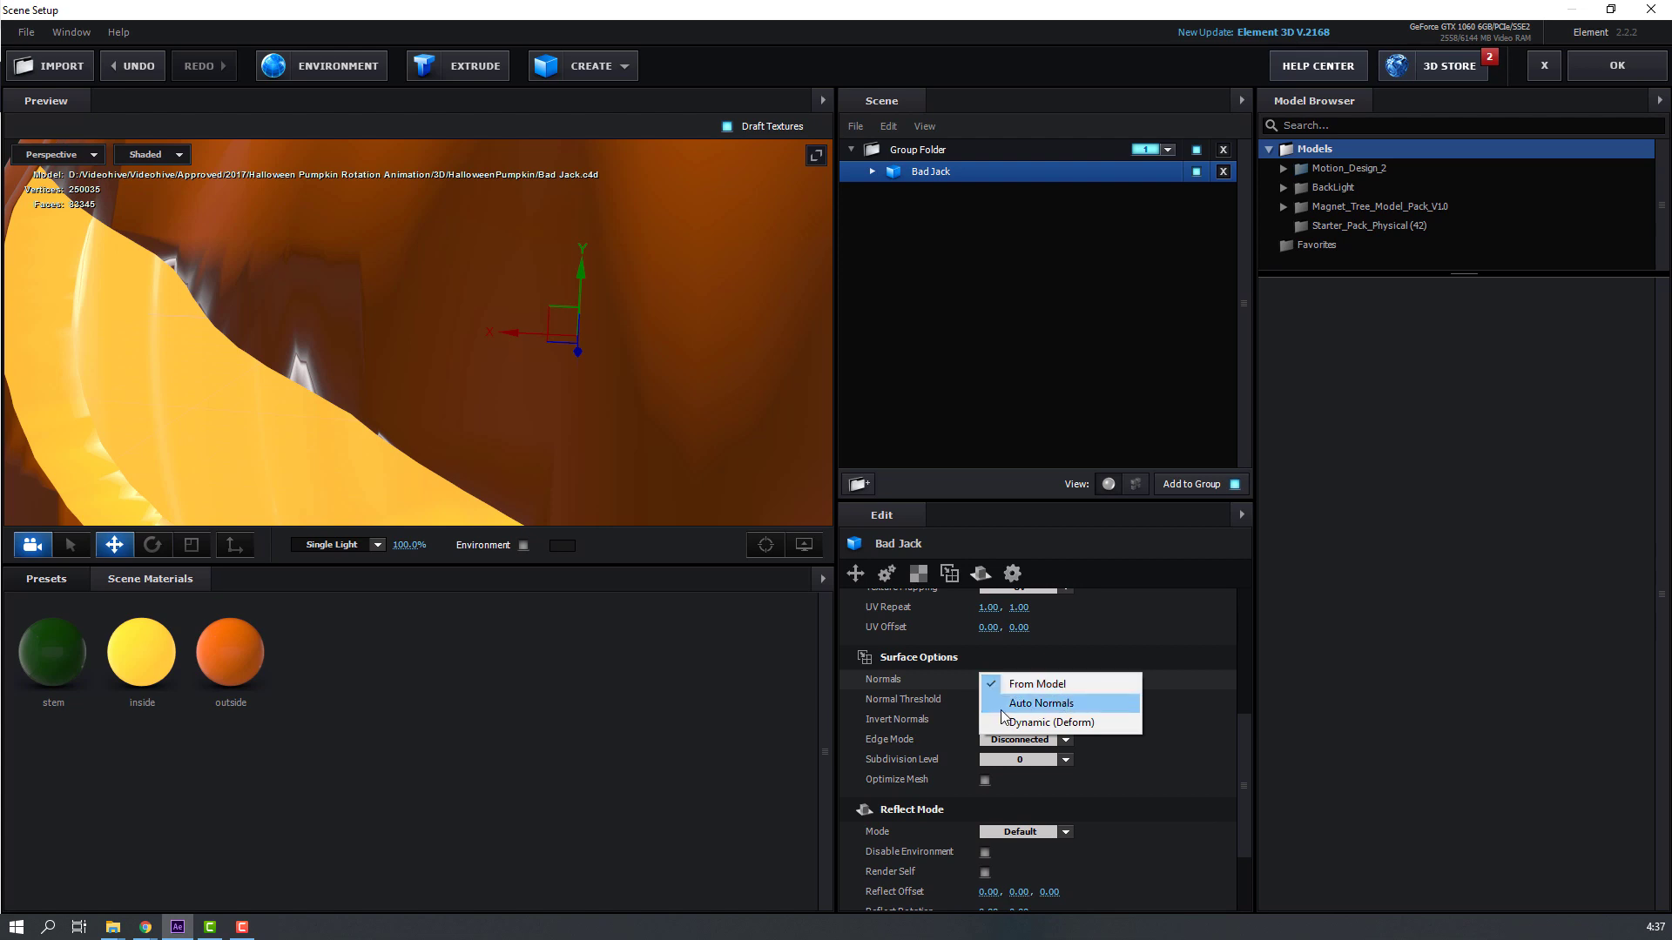
pyautogui.click(1041, 704)
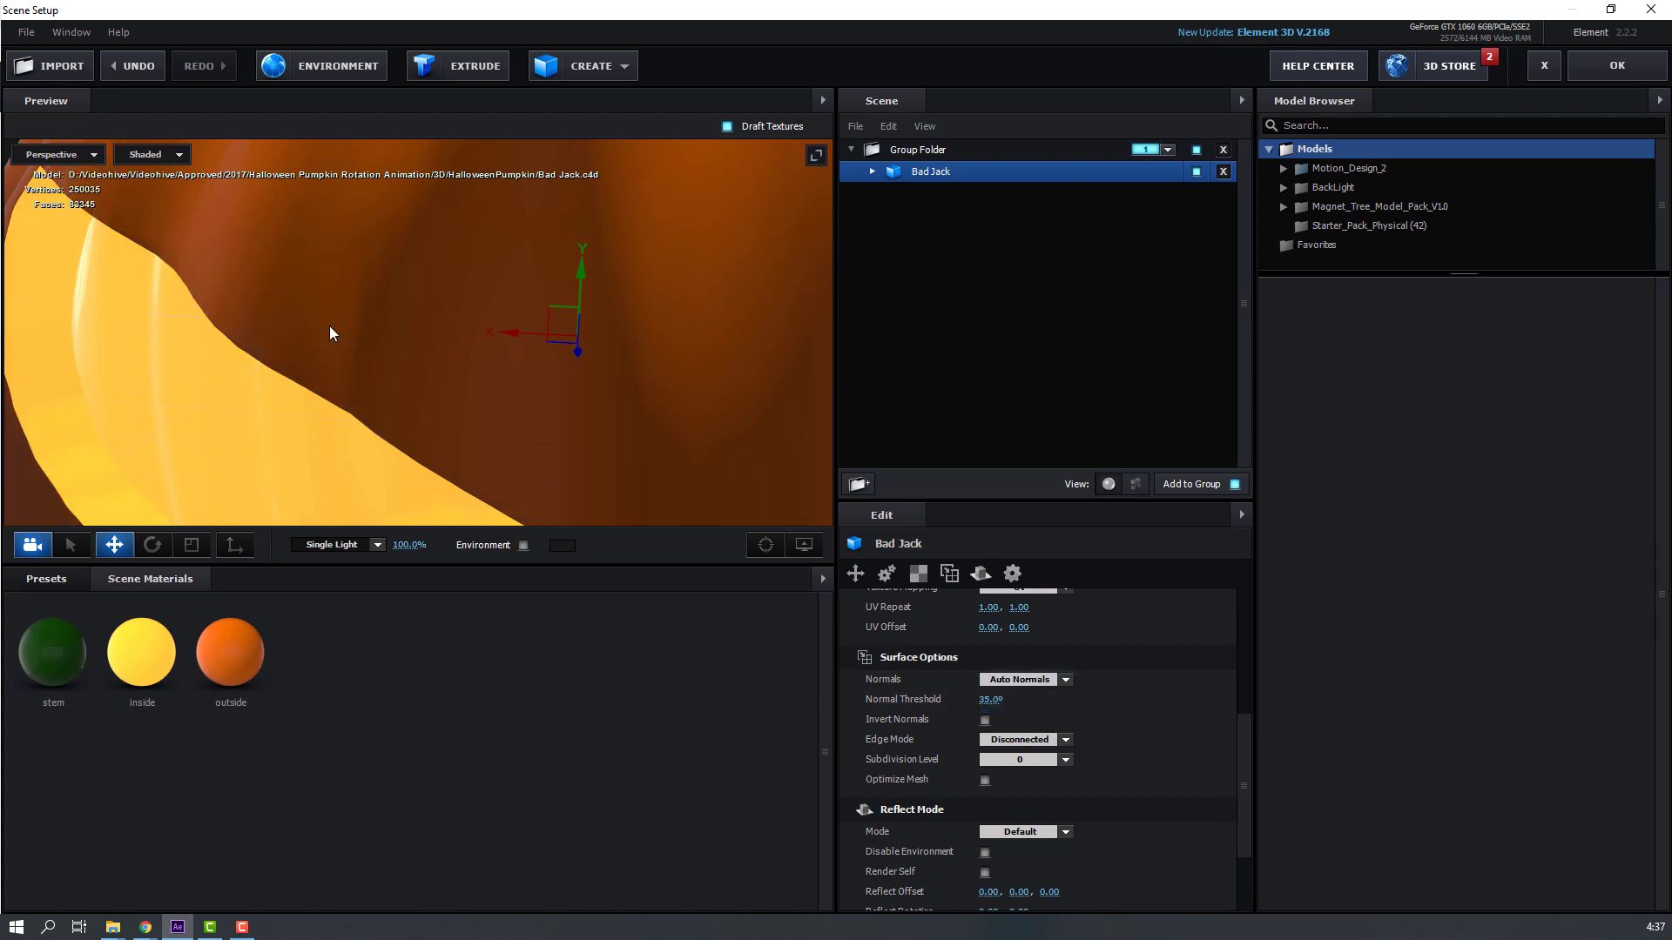
pyautogui.scroll(-10, 296, 374)
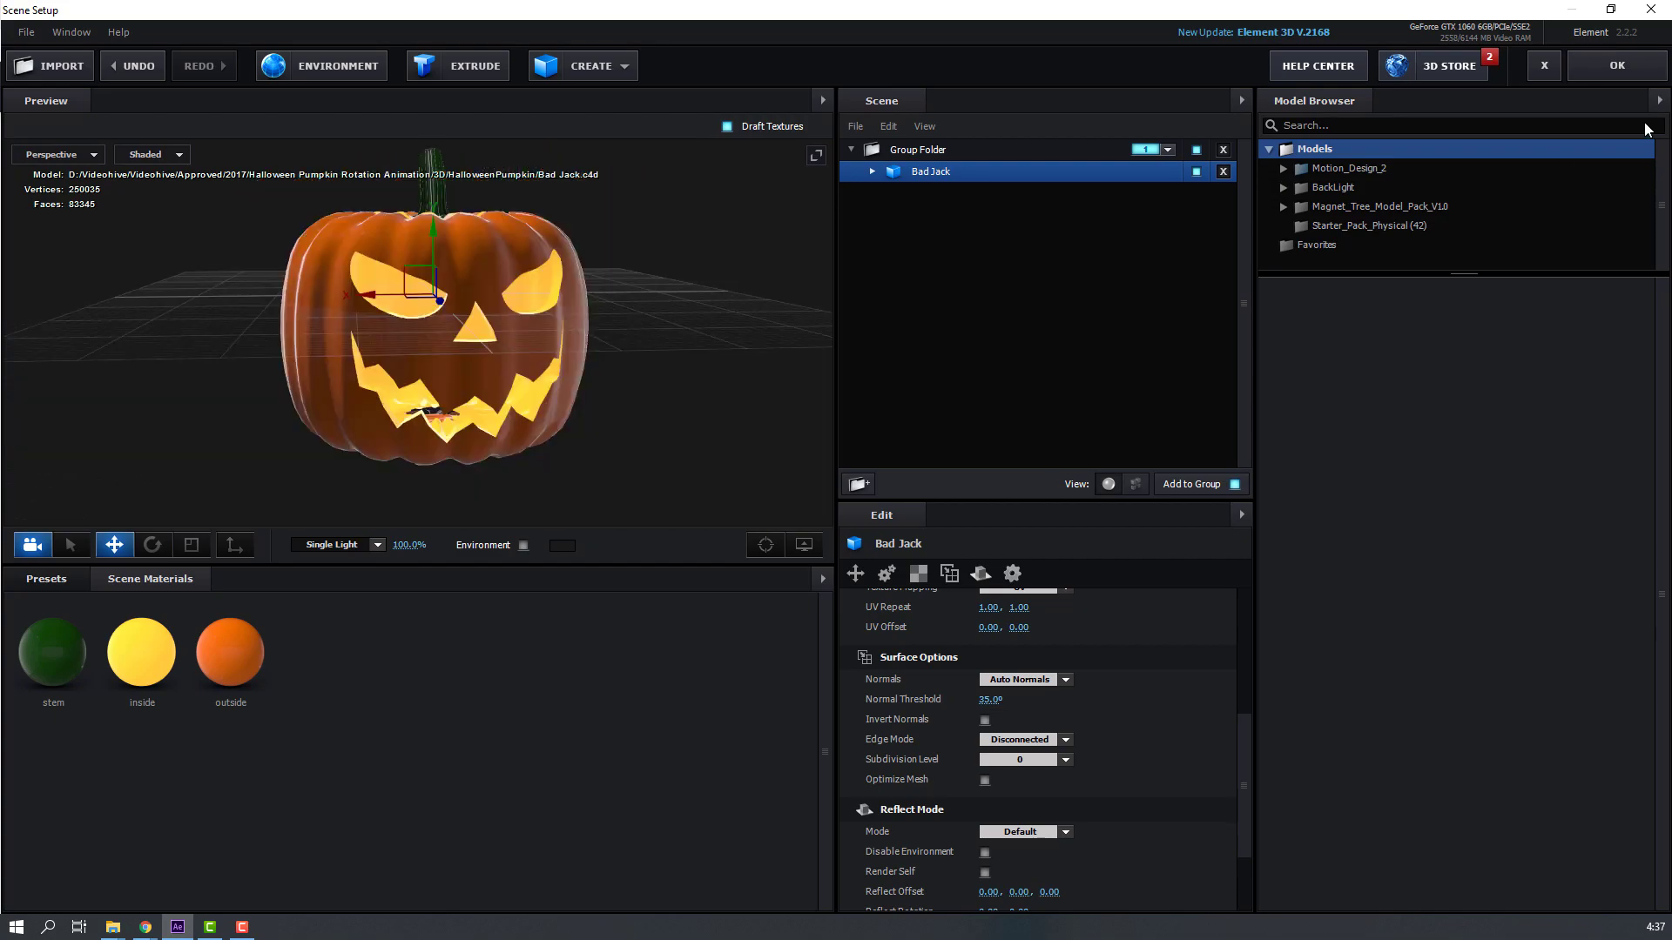
# Step: Apply the Element scene and create a Group 1 null from Group Utilities
pyautogui.click(1622, 68)
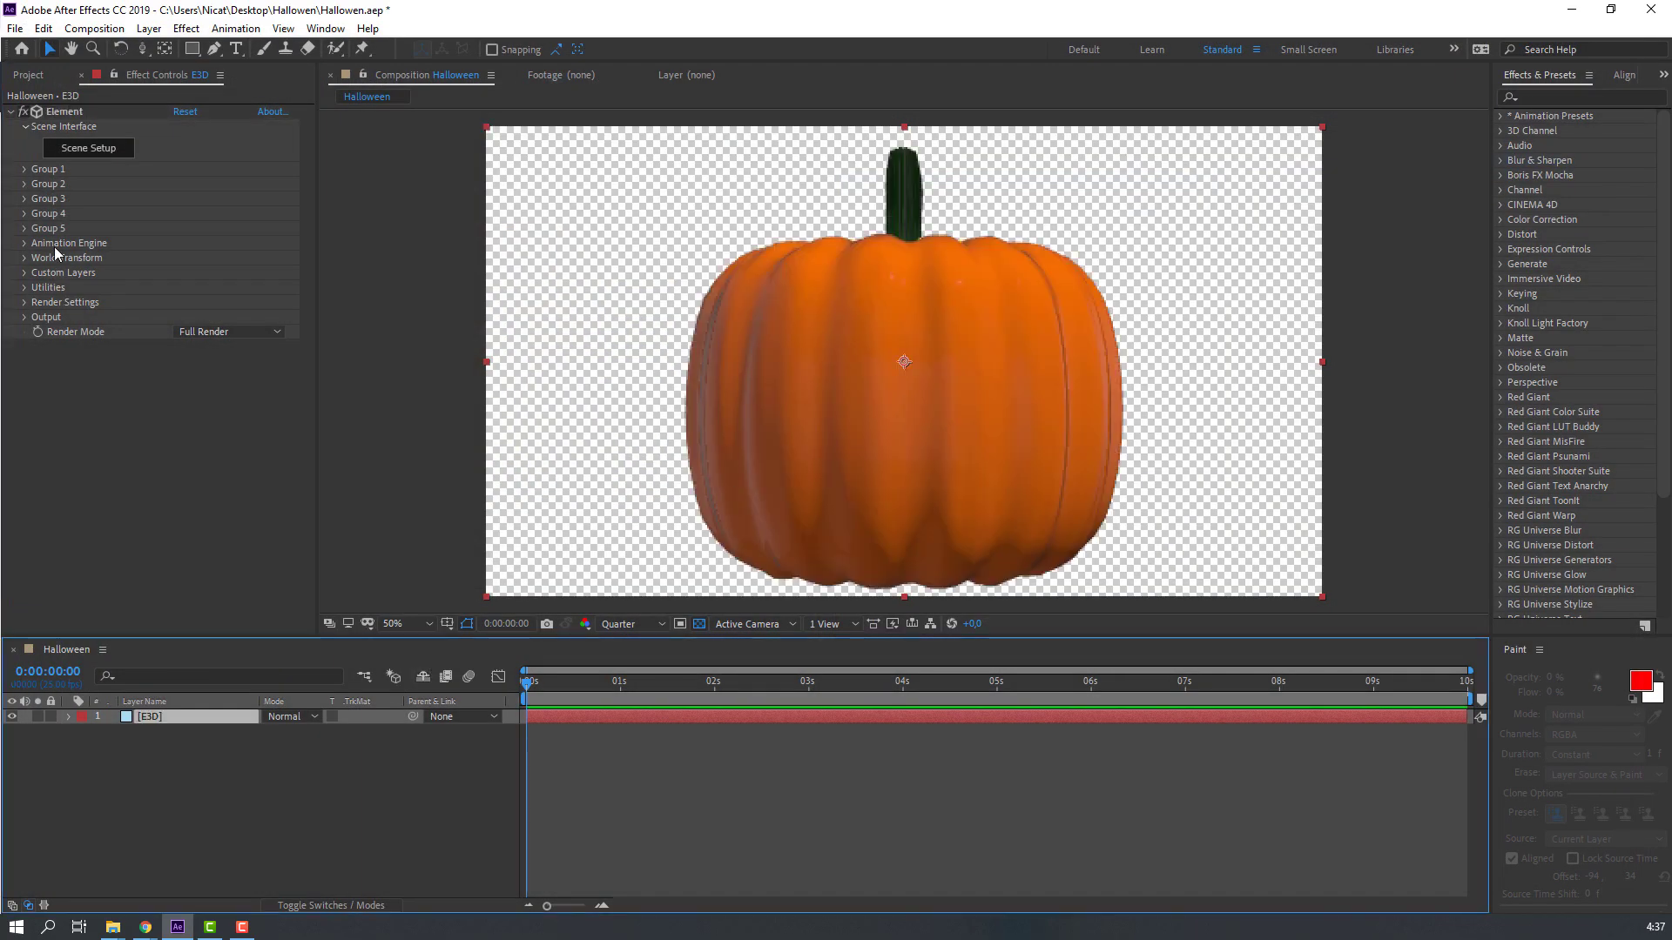
pyautogui.click(25, 170)
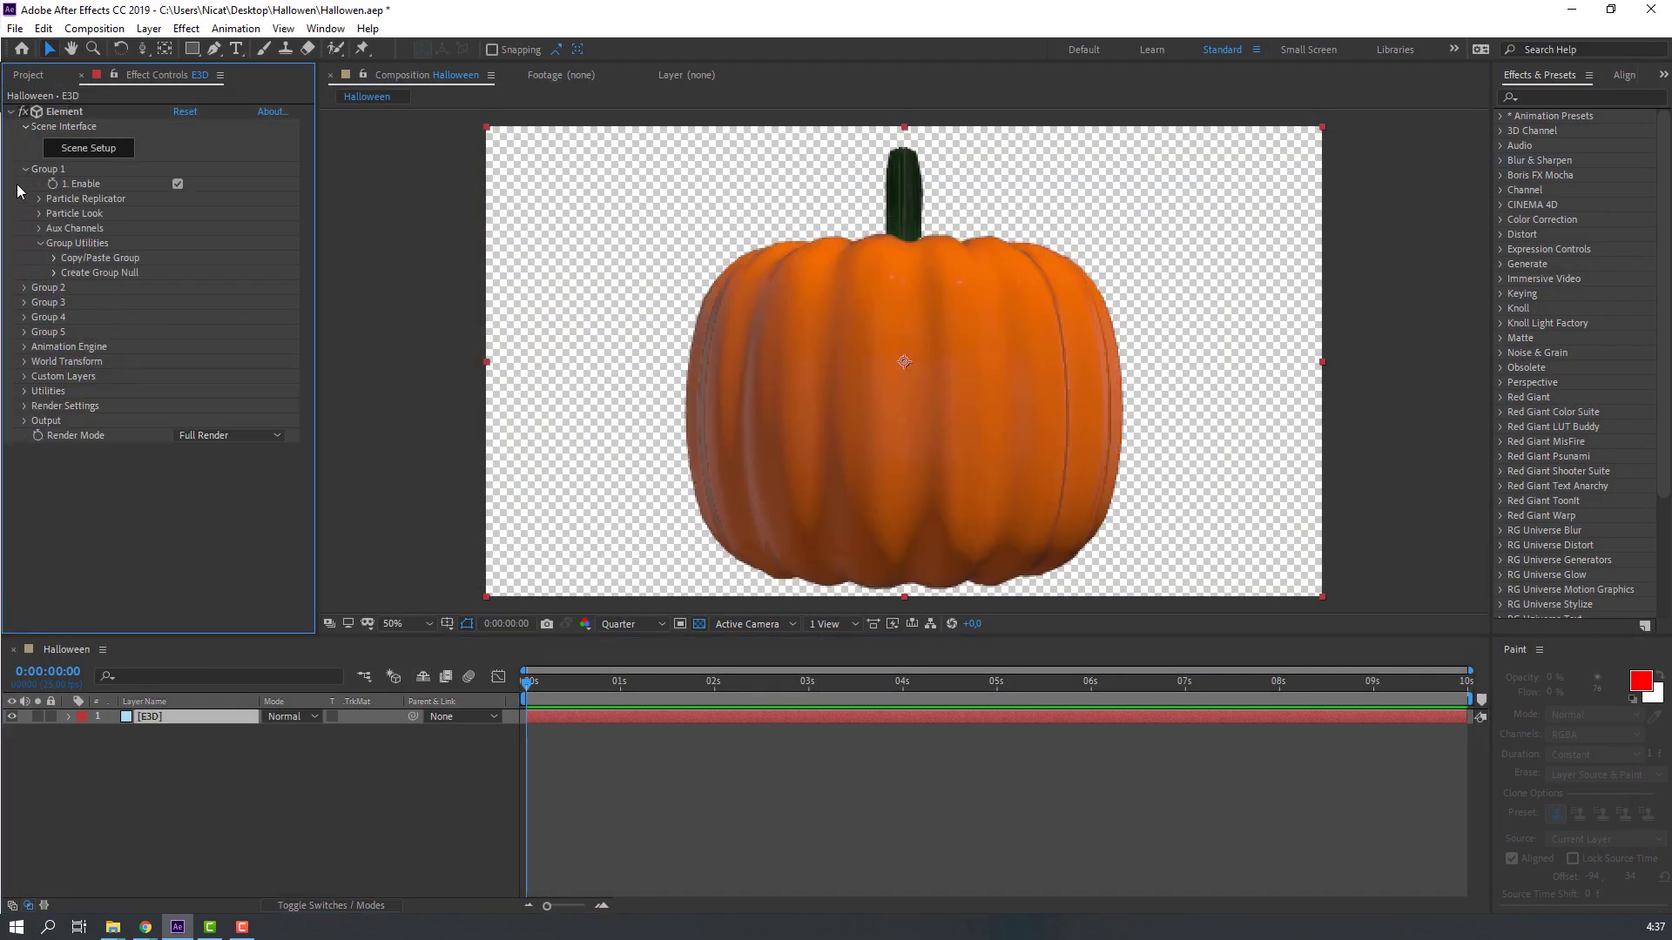
pyautogui.click(54, 274)
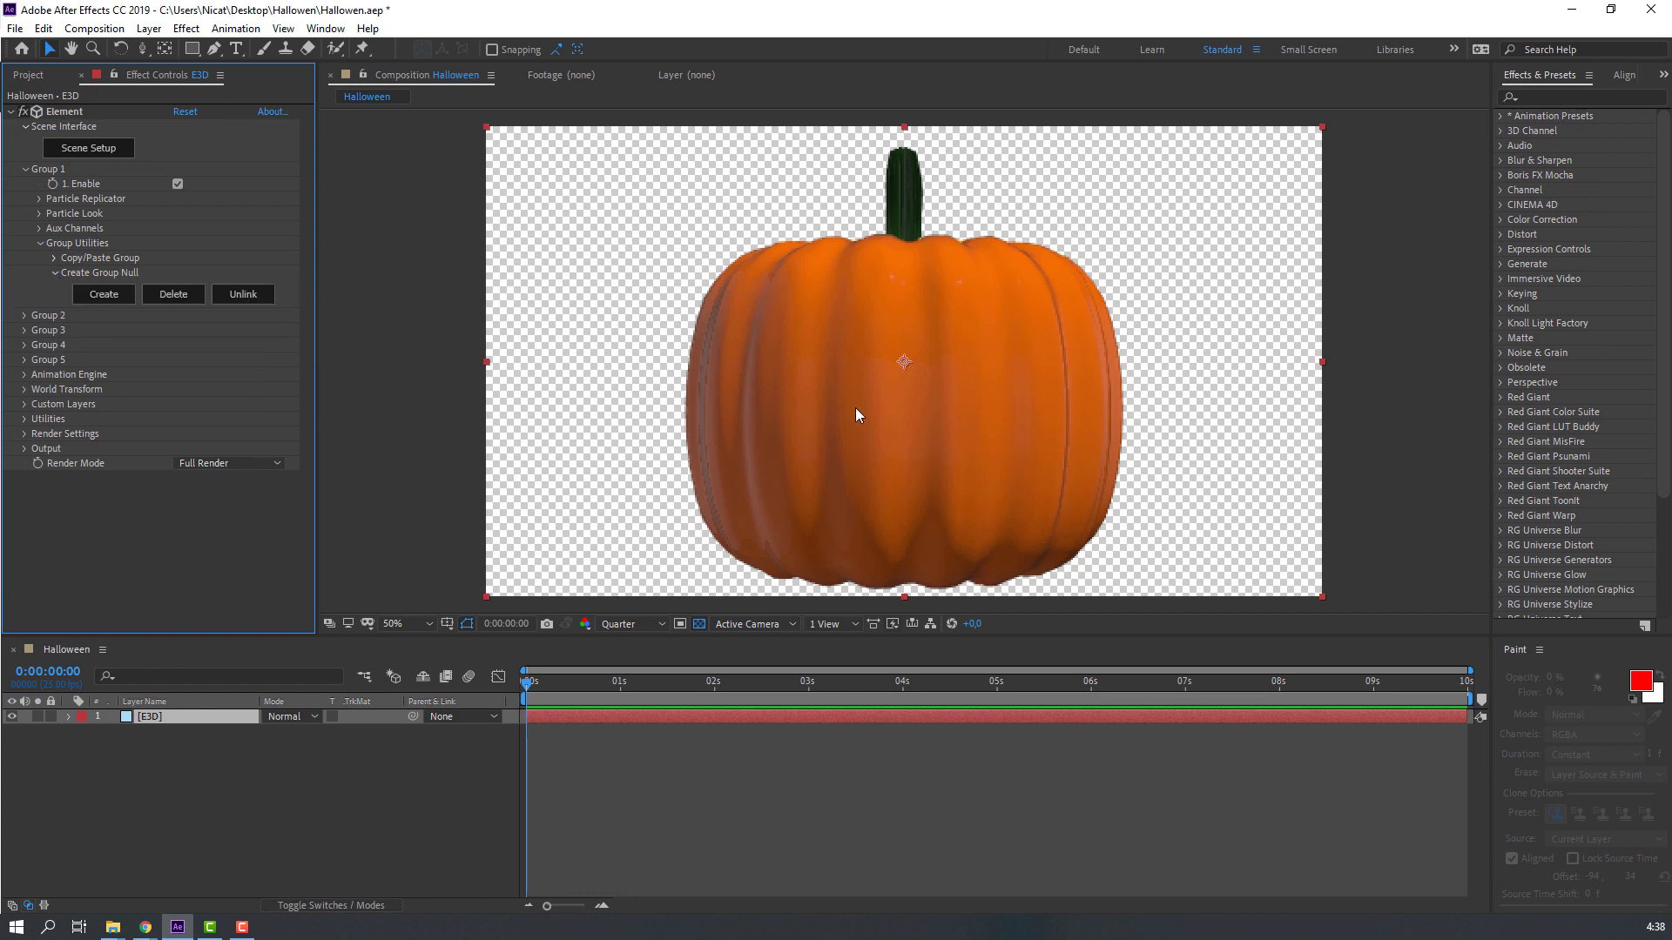
pyautogui.click(103, 294)
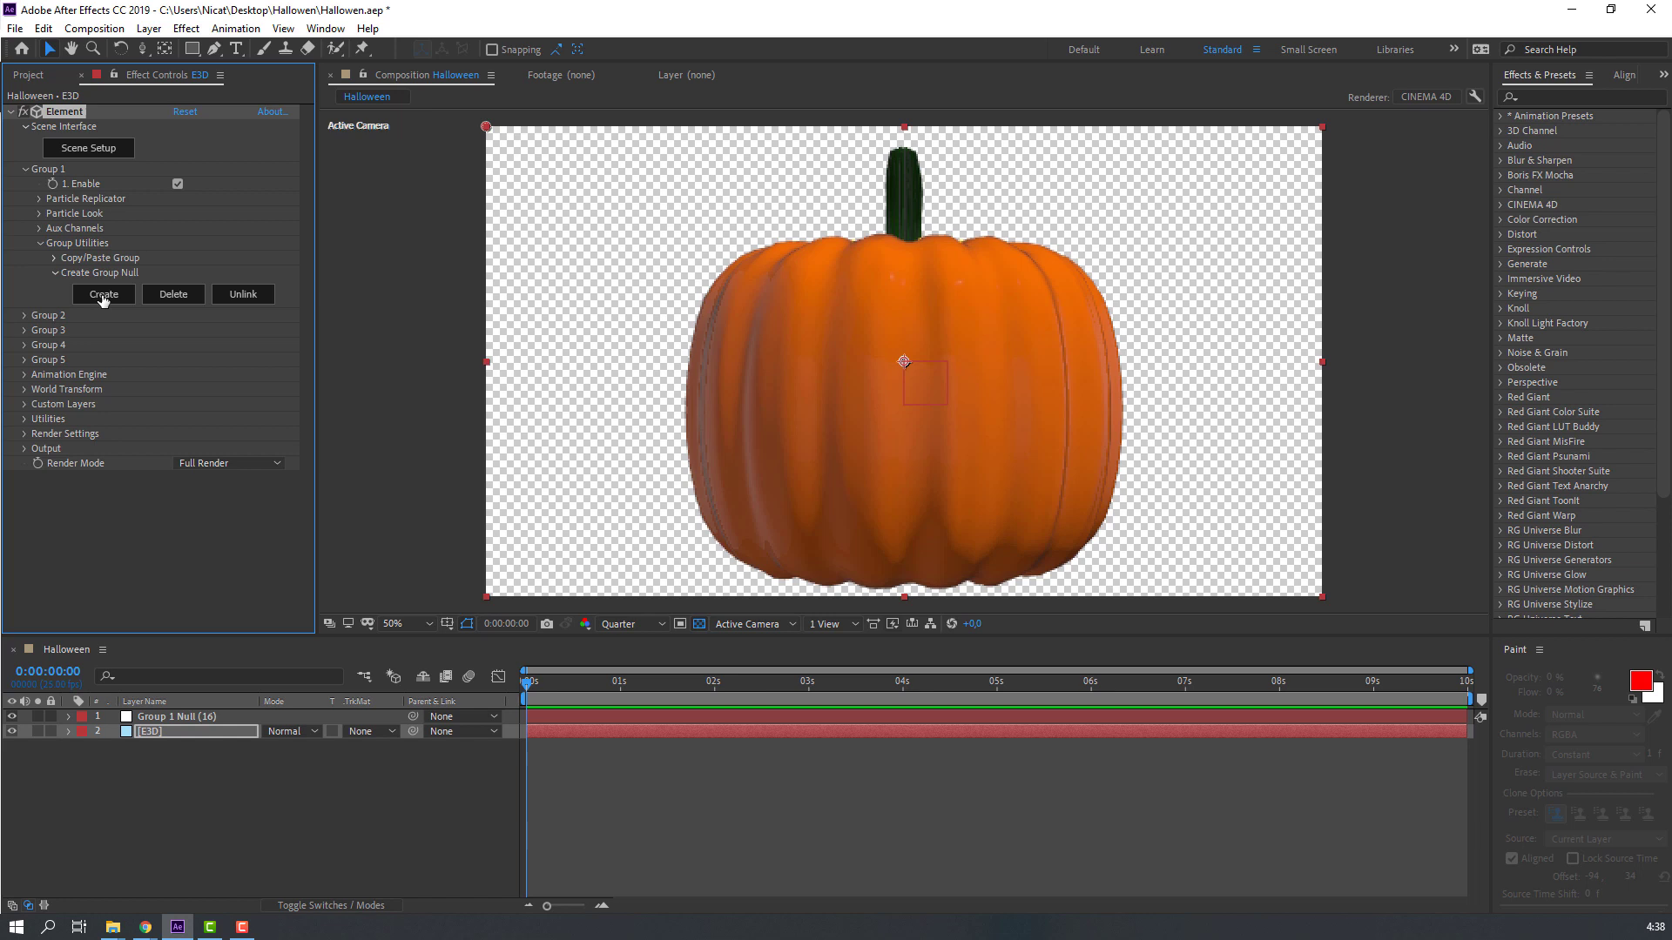
# Step: Rotate the Group 1 Null to 178° Y Rotation so the carved face shows
pyautogui.click(187, 717)
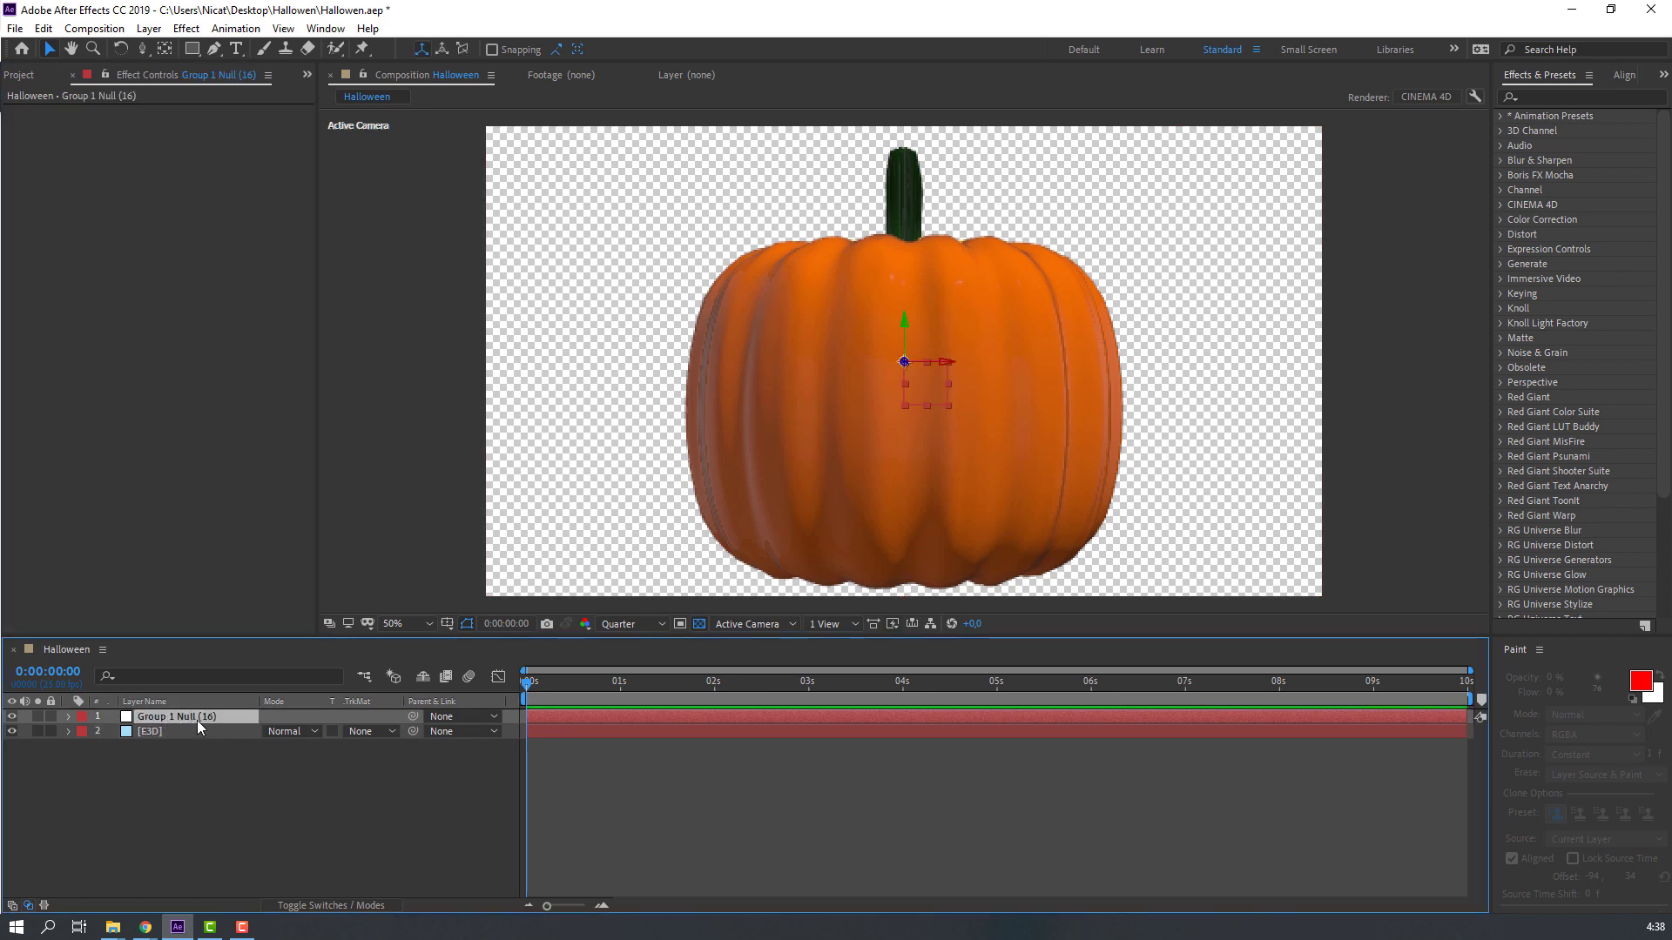
pyautogui.press('r')
pyautogui.moveTo(276, 760); pyautogui.dragTo(117, 769)
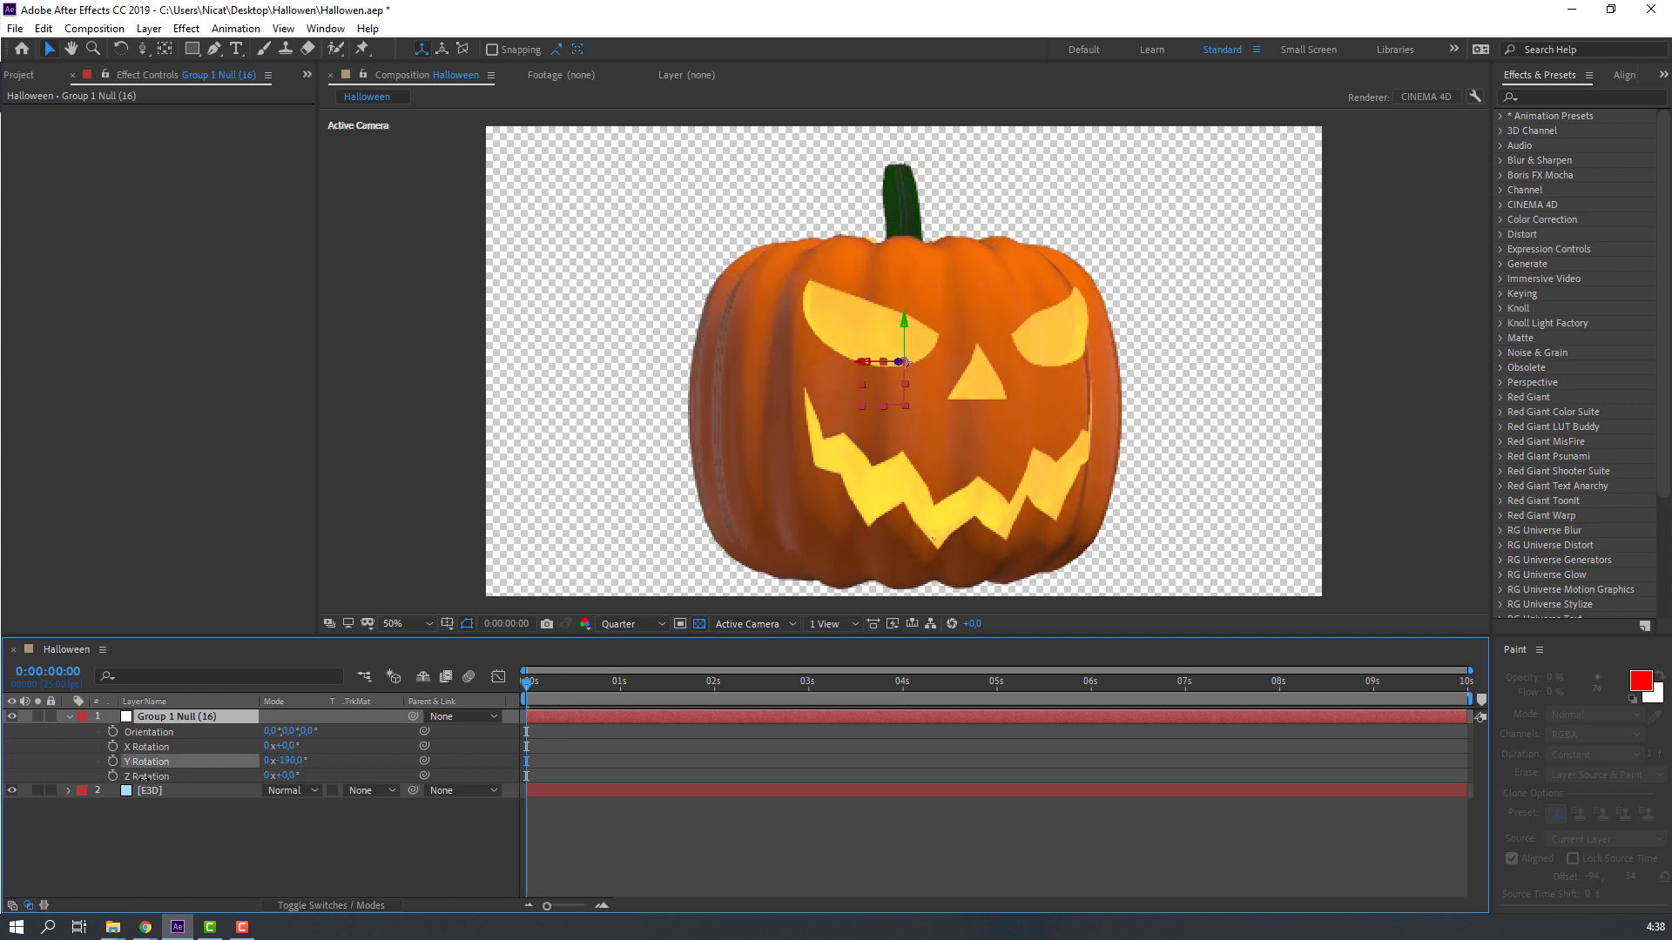
pyautogui.click(290, 761)
pyautogui.write('1')
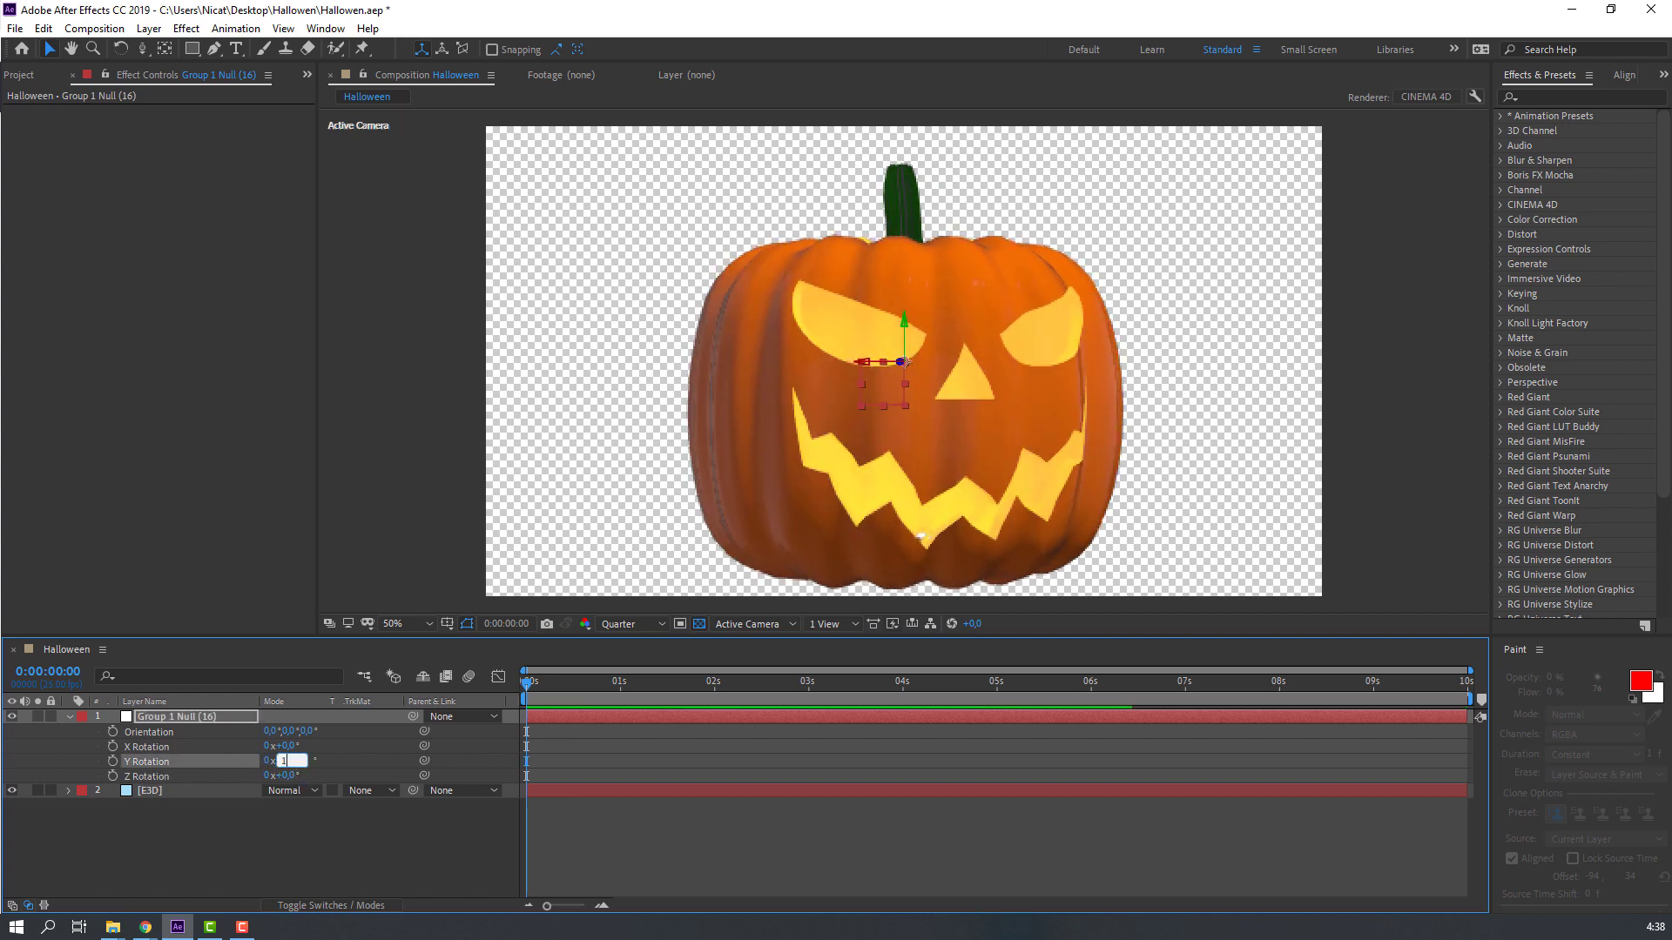
pyautogui.write('90')
pyautogui.press('Return')
pyautogui.click(267, 850)
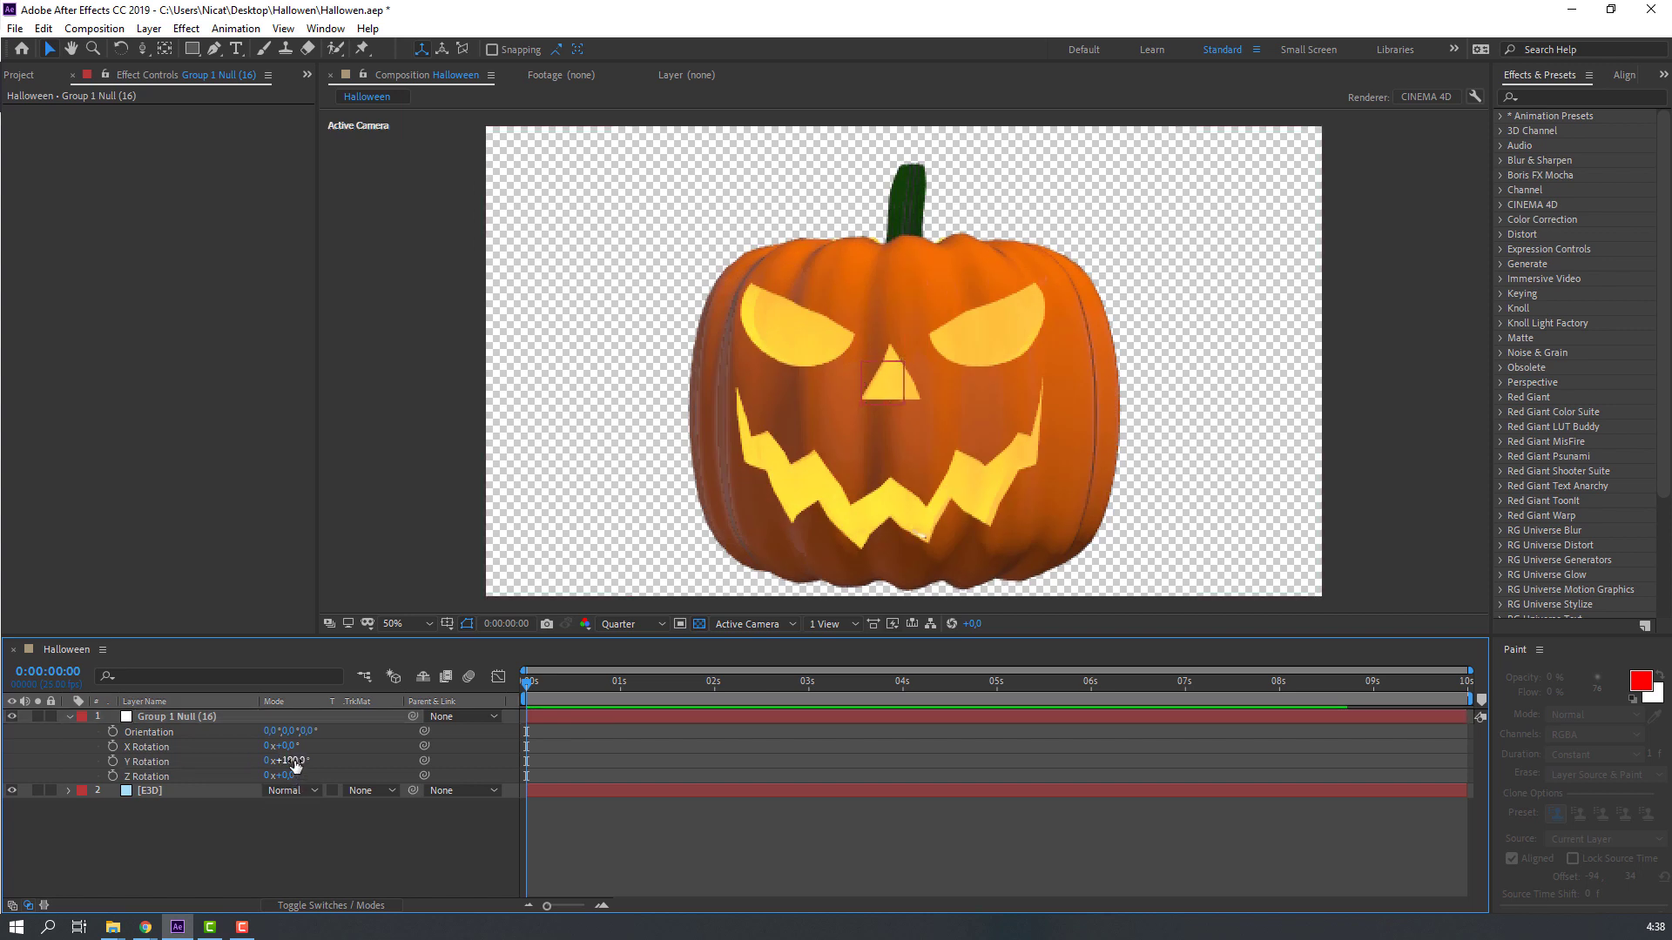
pyautogui.moveTo(294, 764); pyautogui.dragTo(286, 763)
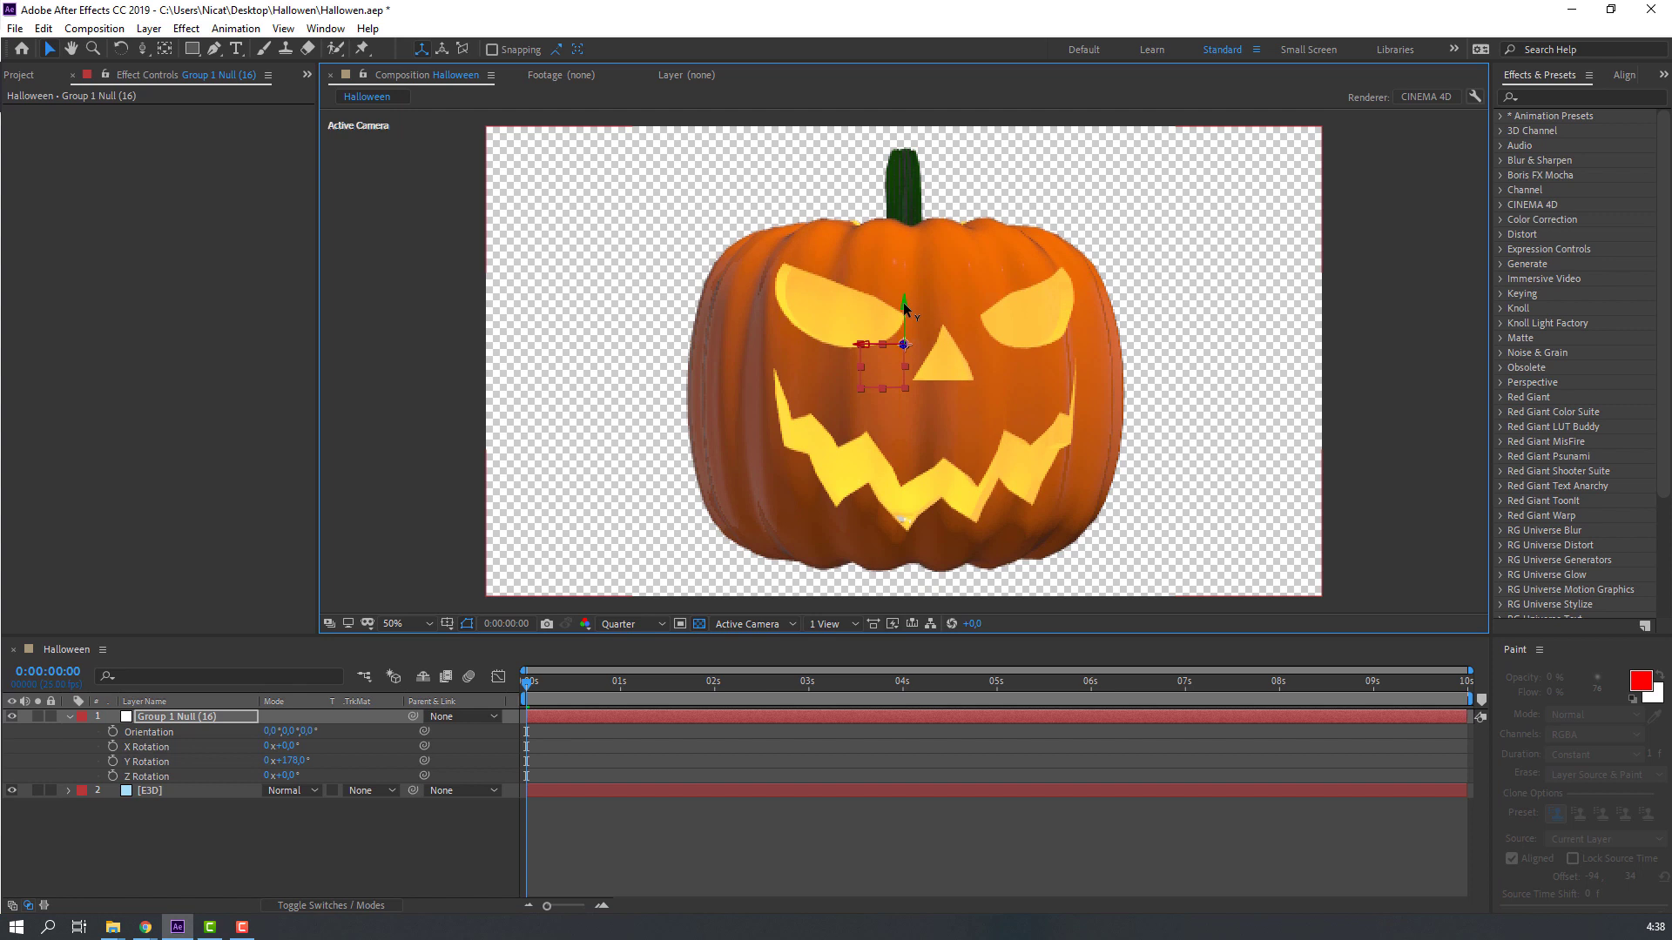
pyautogui.click(141, 802)
# Step: Set Element's Particle Replicator to 15 particles with a Sphere shape
pyautogui.click(141, 792)
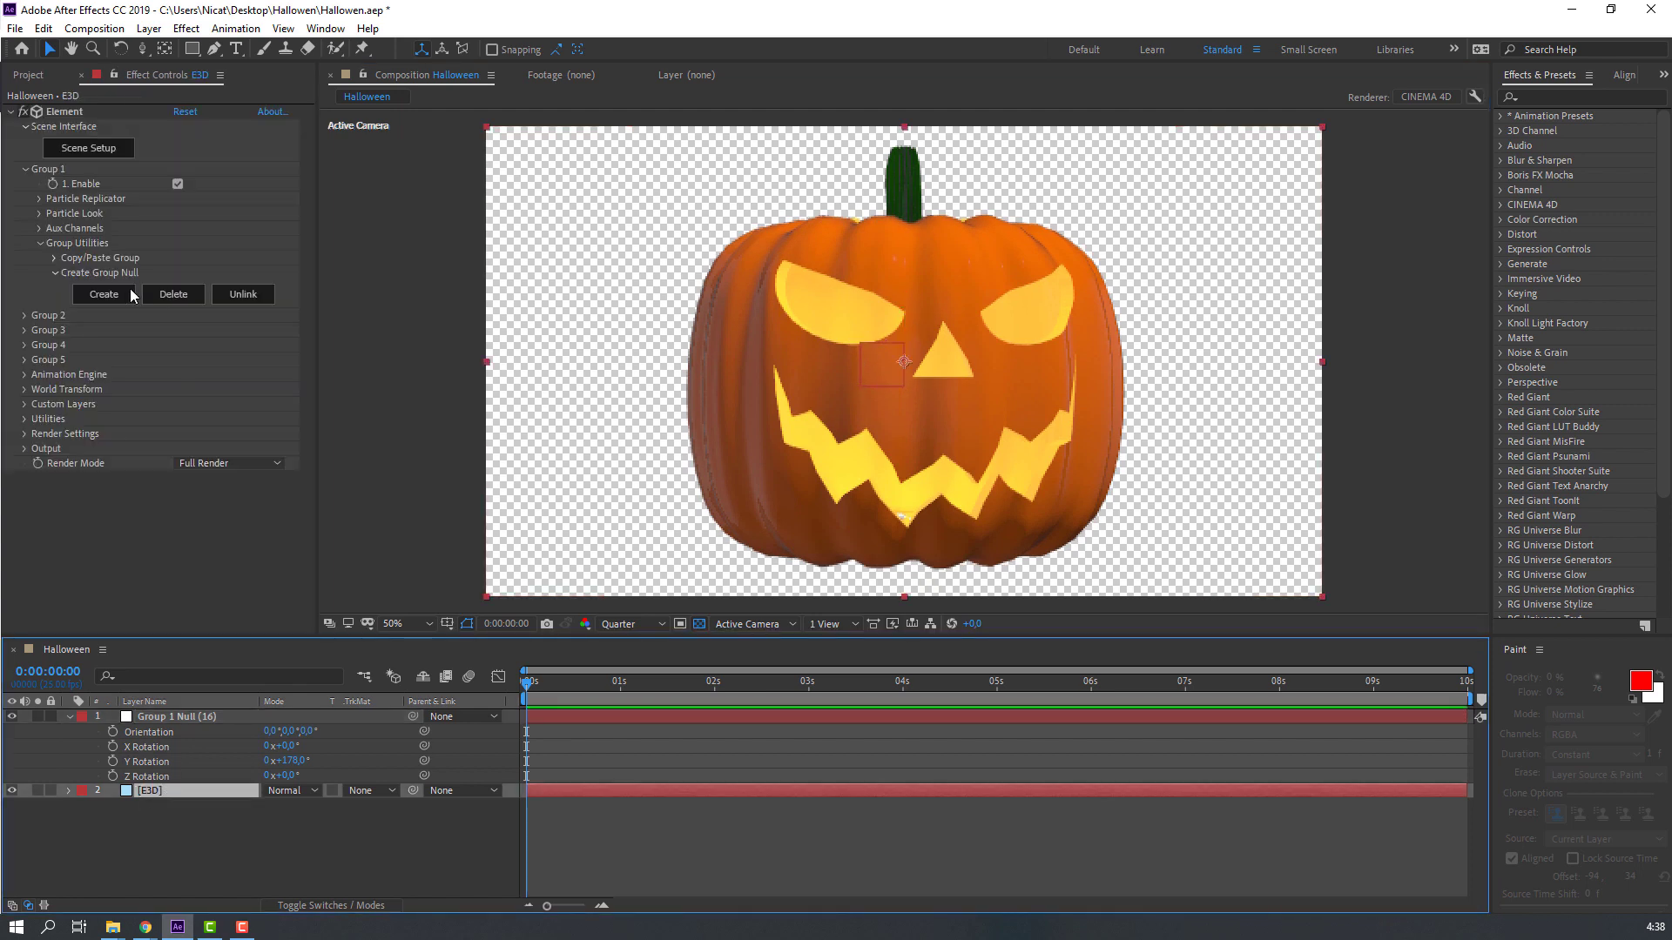
pyautogui.click(39, 198)
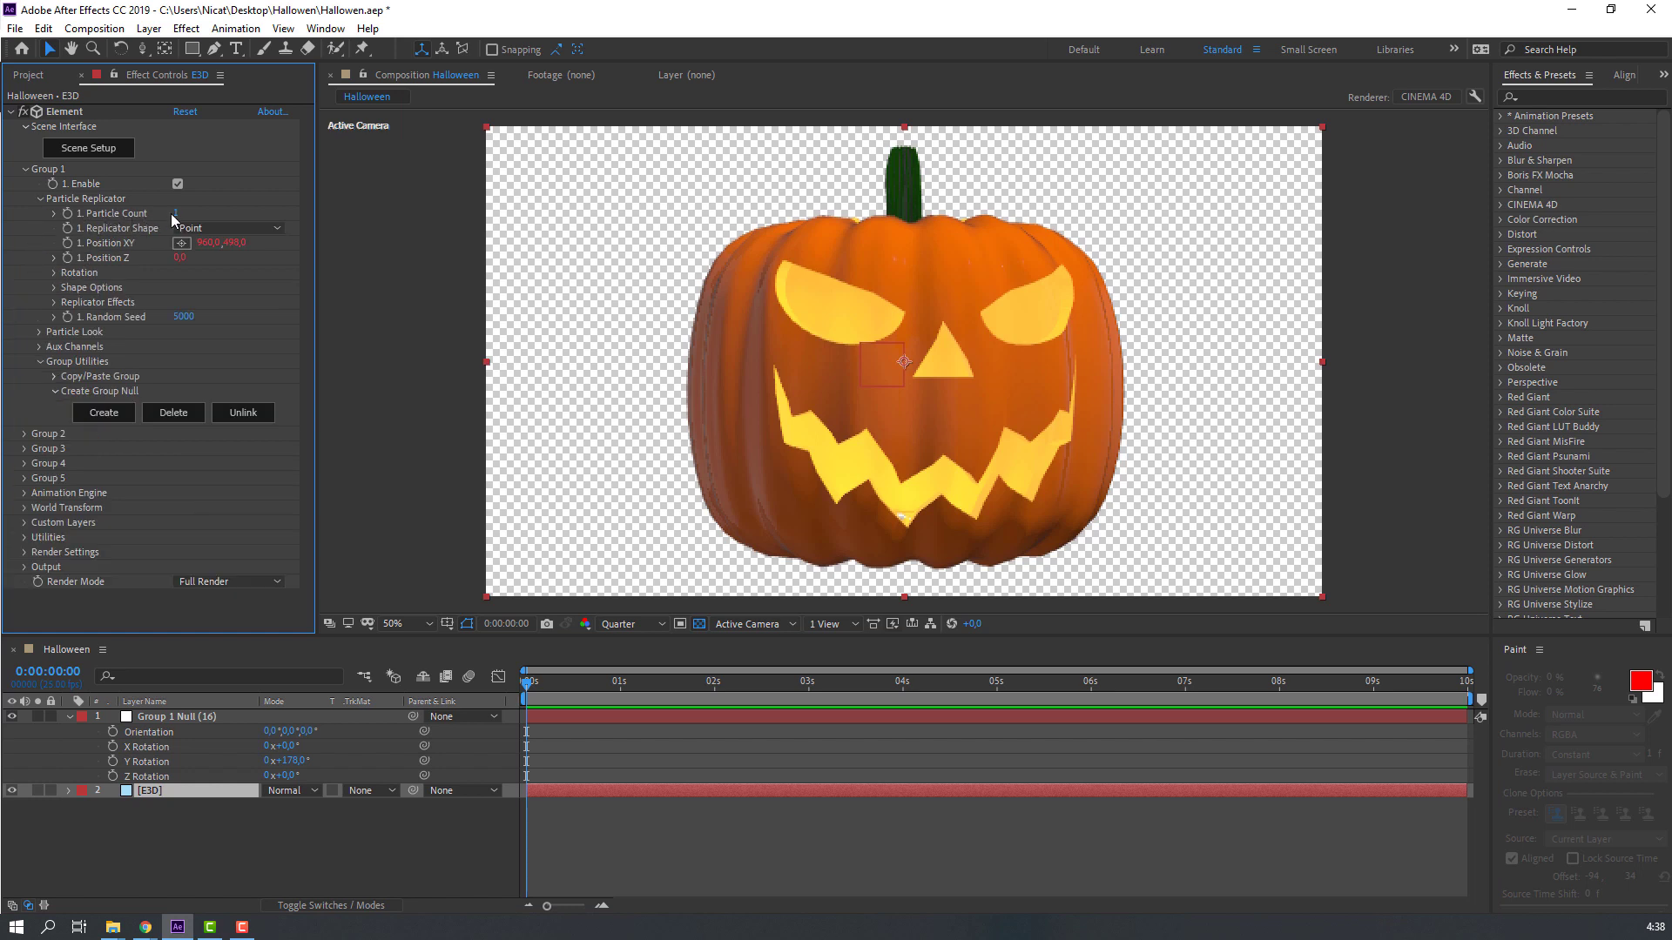
pyautogui.write('5')
pyautogui.press('Return')
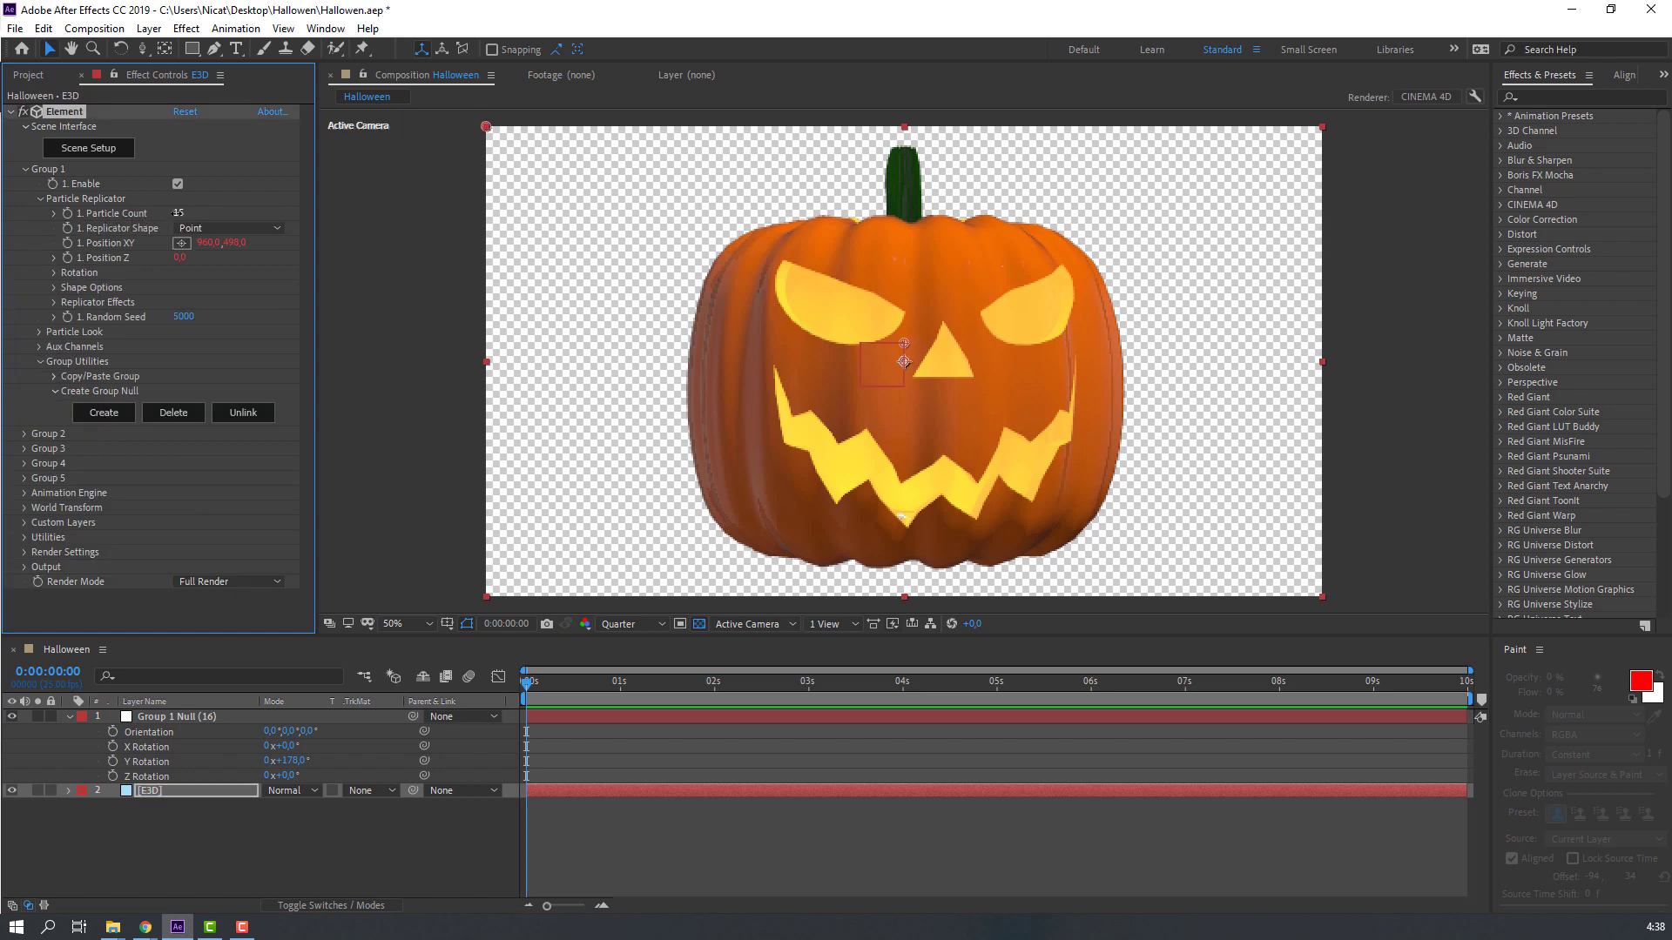
pyautogui.click(227, 228)
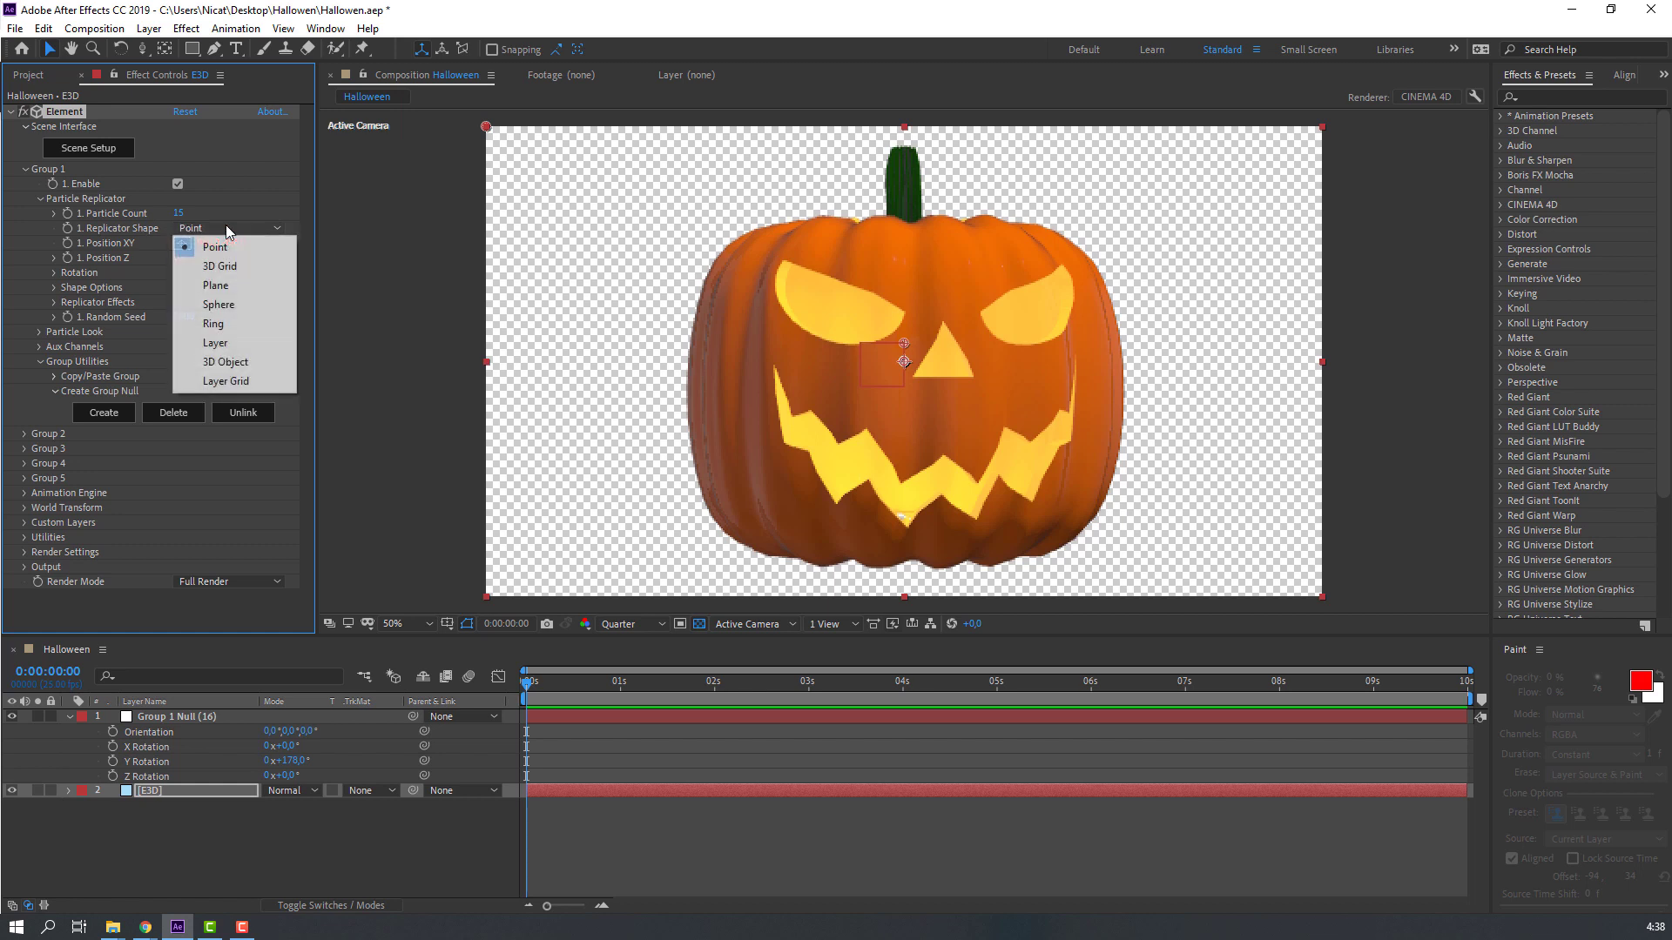
pyautogui.click(218, 304)
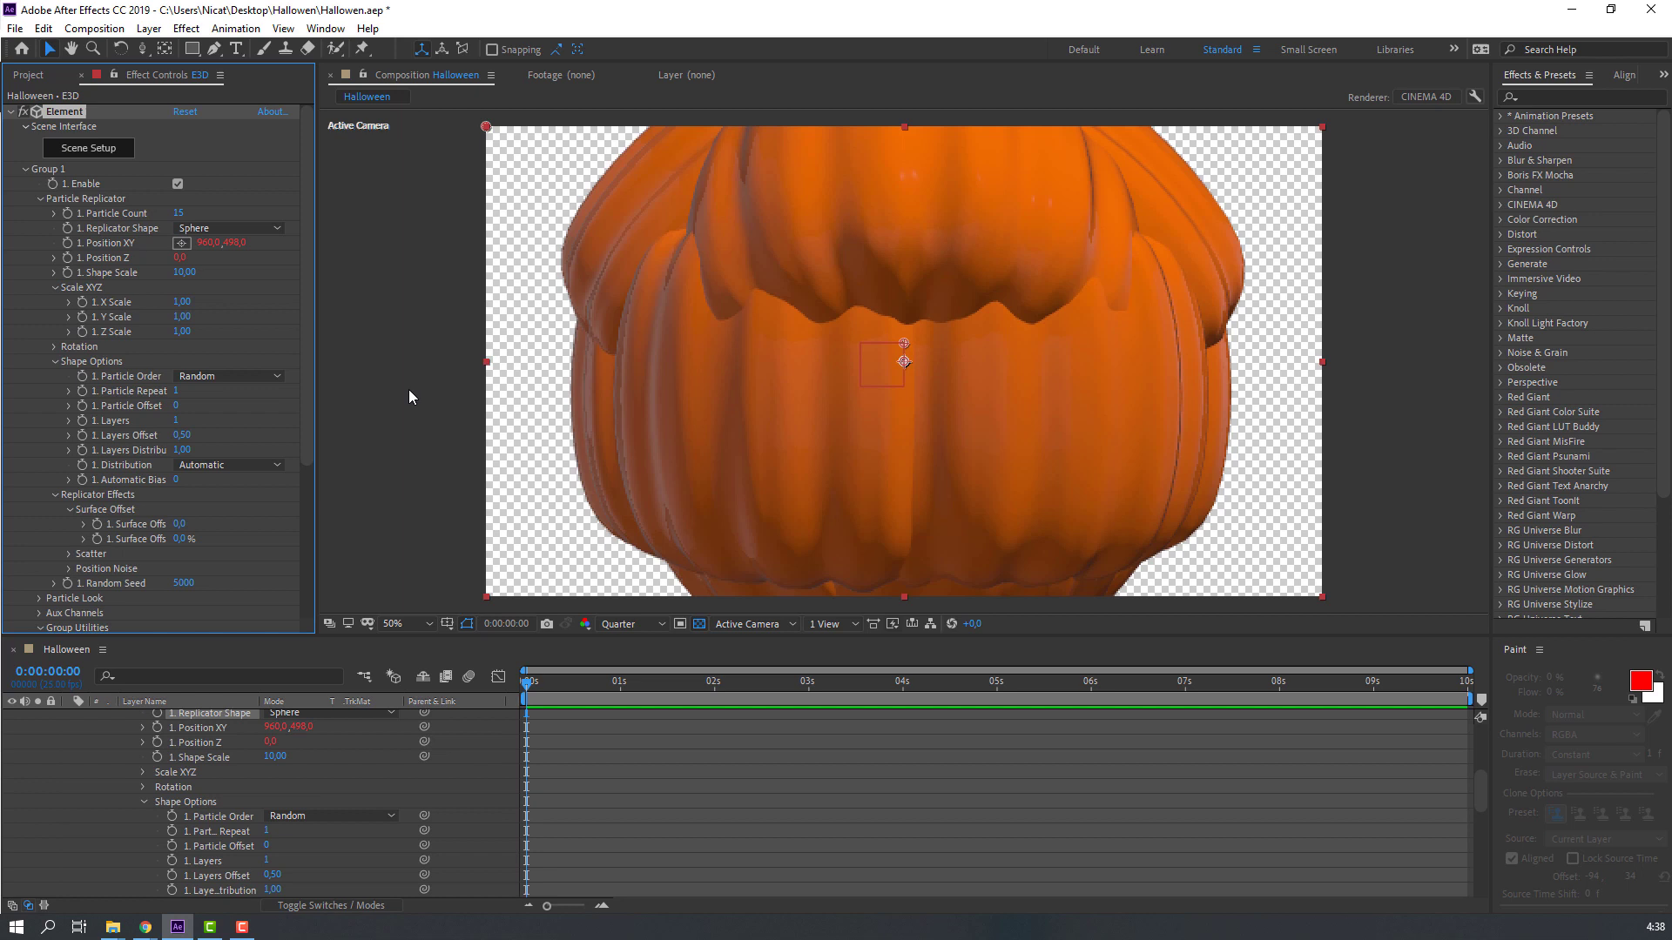
pyautogui.scroll(5, 175, 719)
# Step: Push the Group 1 Null's Position Z back to 3750
pyautogui.click(175, 716)
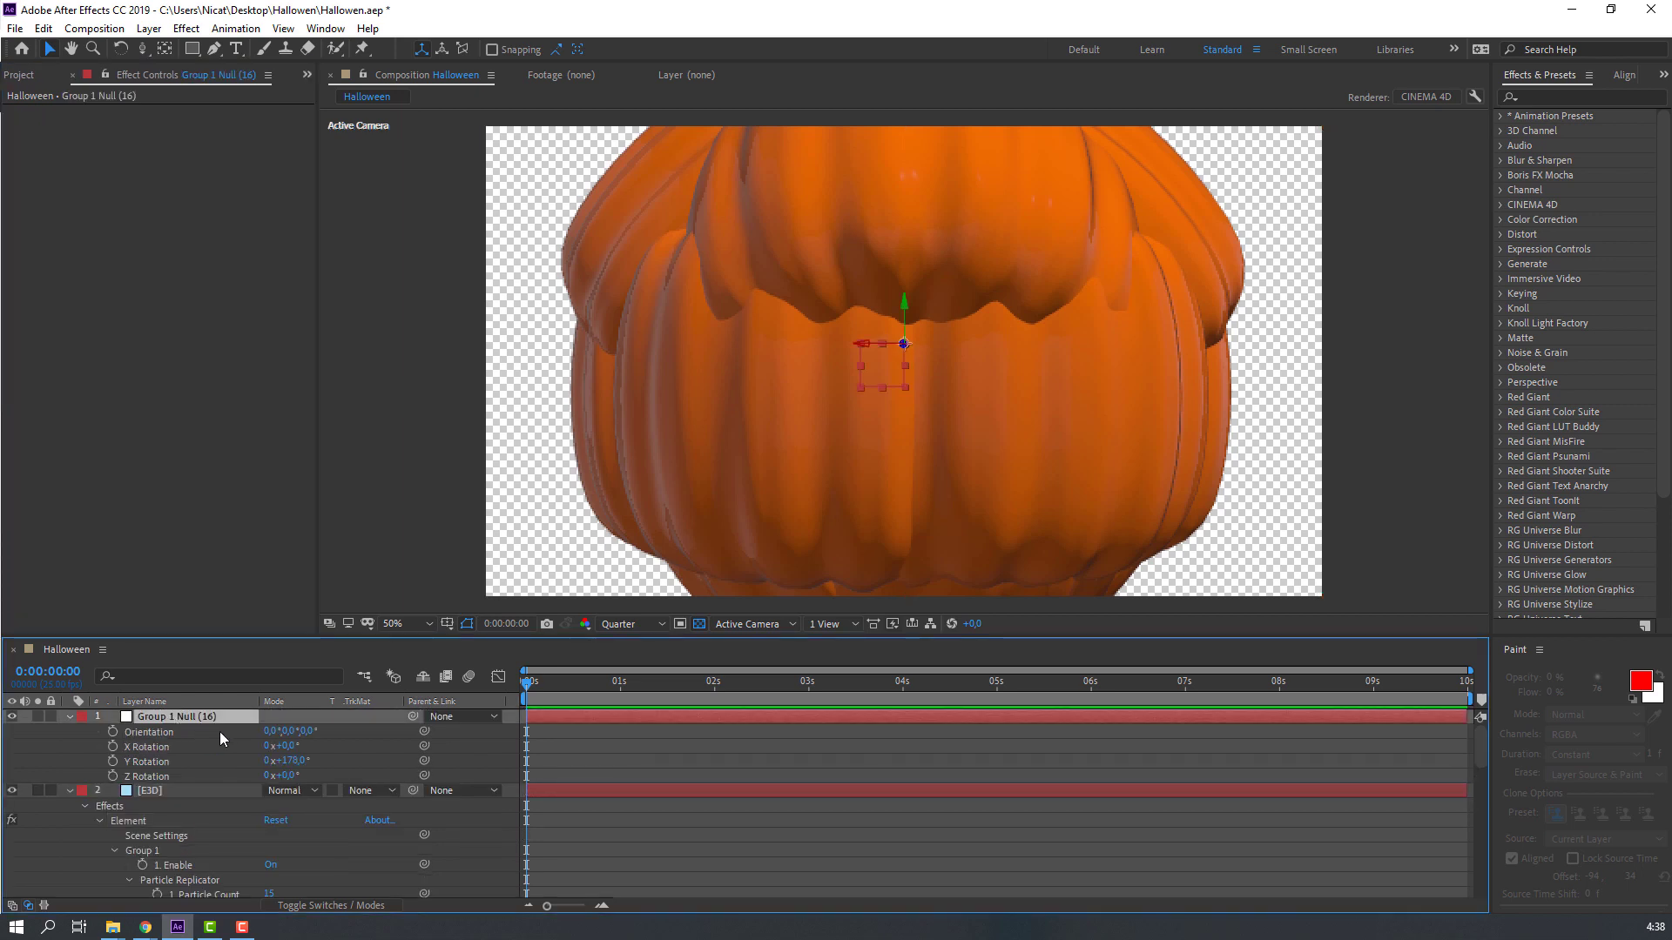
pyautogui.press('p')
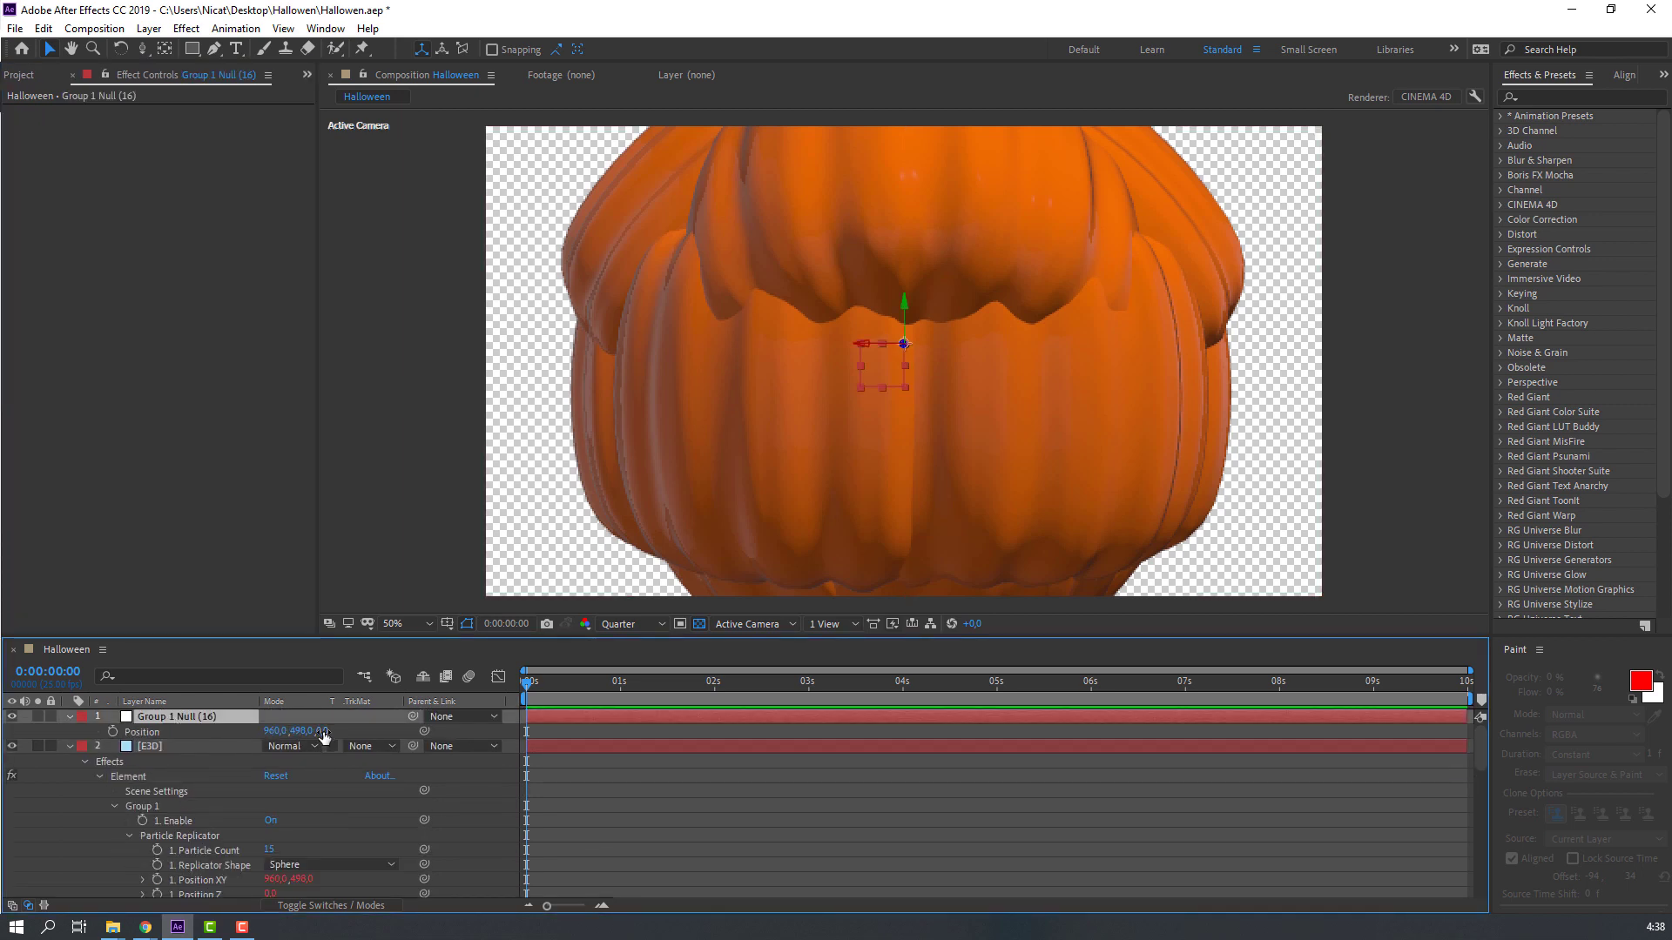
pyautogui.moveTo(319, 731); pyautogui.dragTo(591, 731)
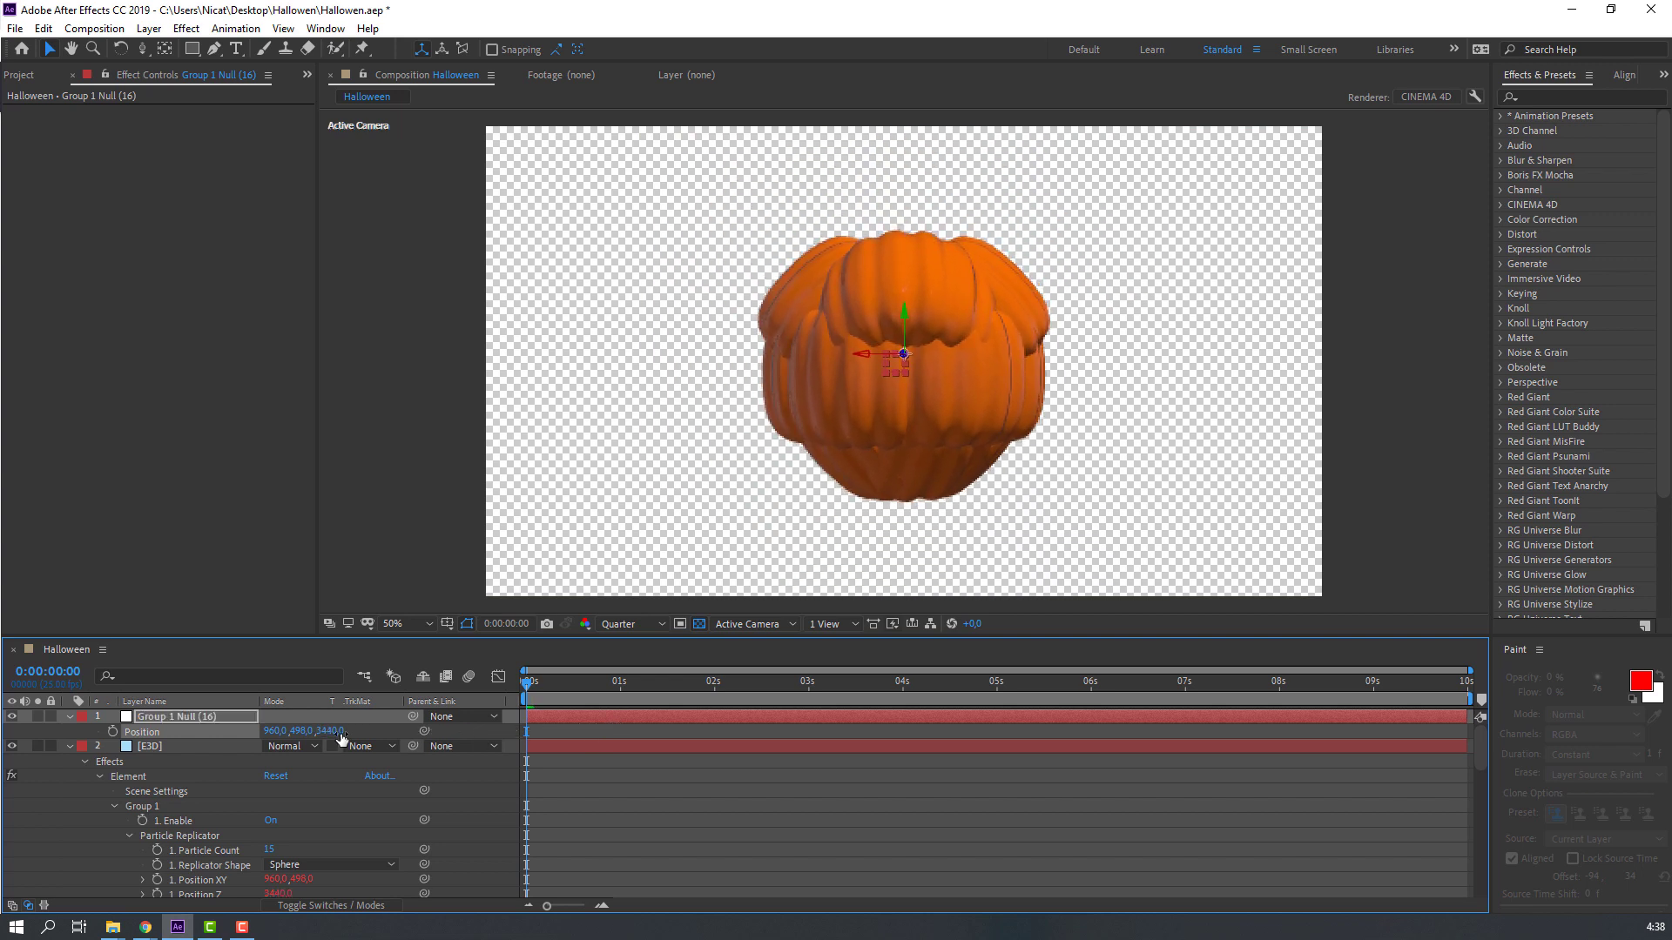
pyautogui.moveTo(333, 730); pyautogui.dragTo(355, 727)
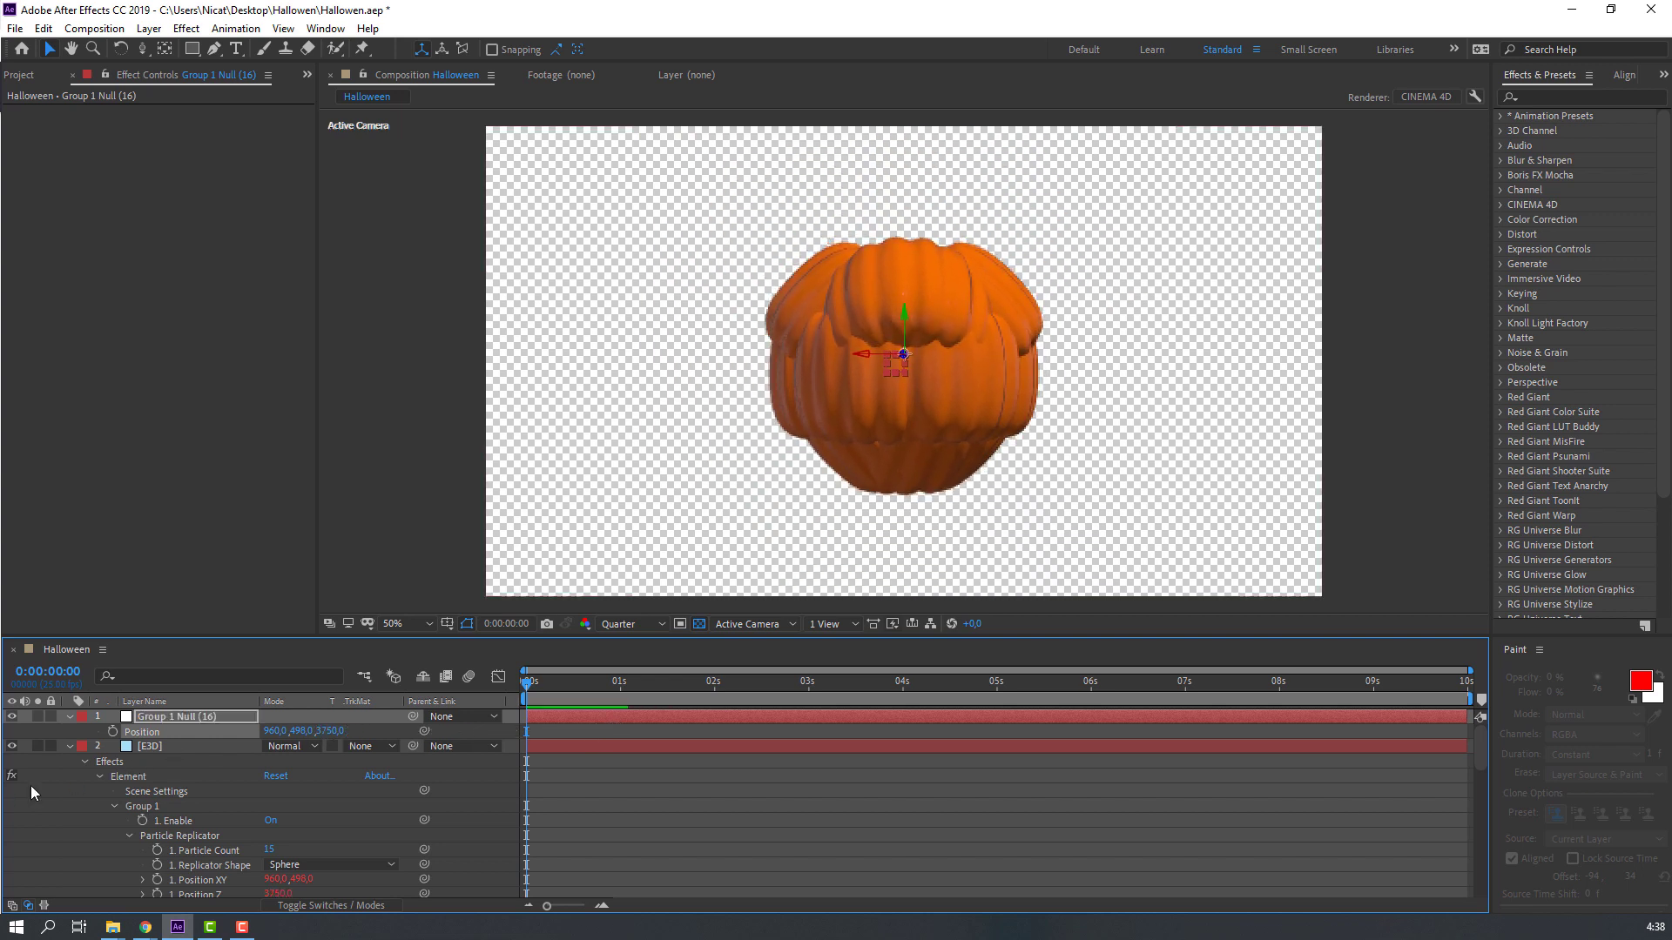
pyautogui.click(148, 746)
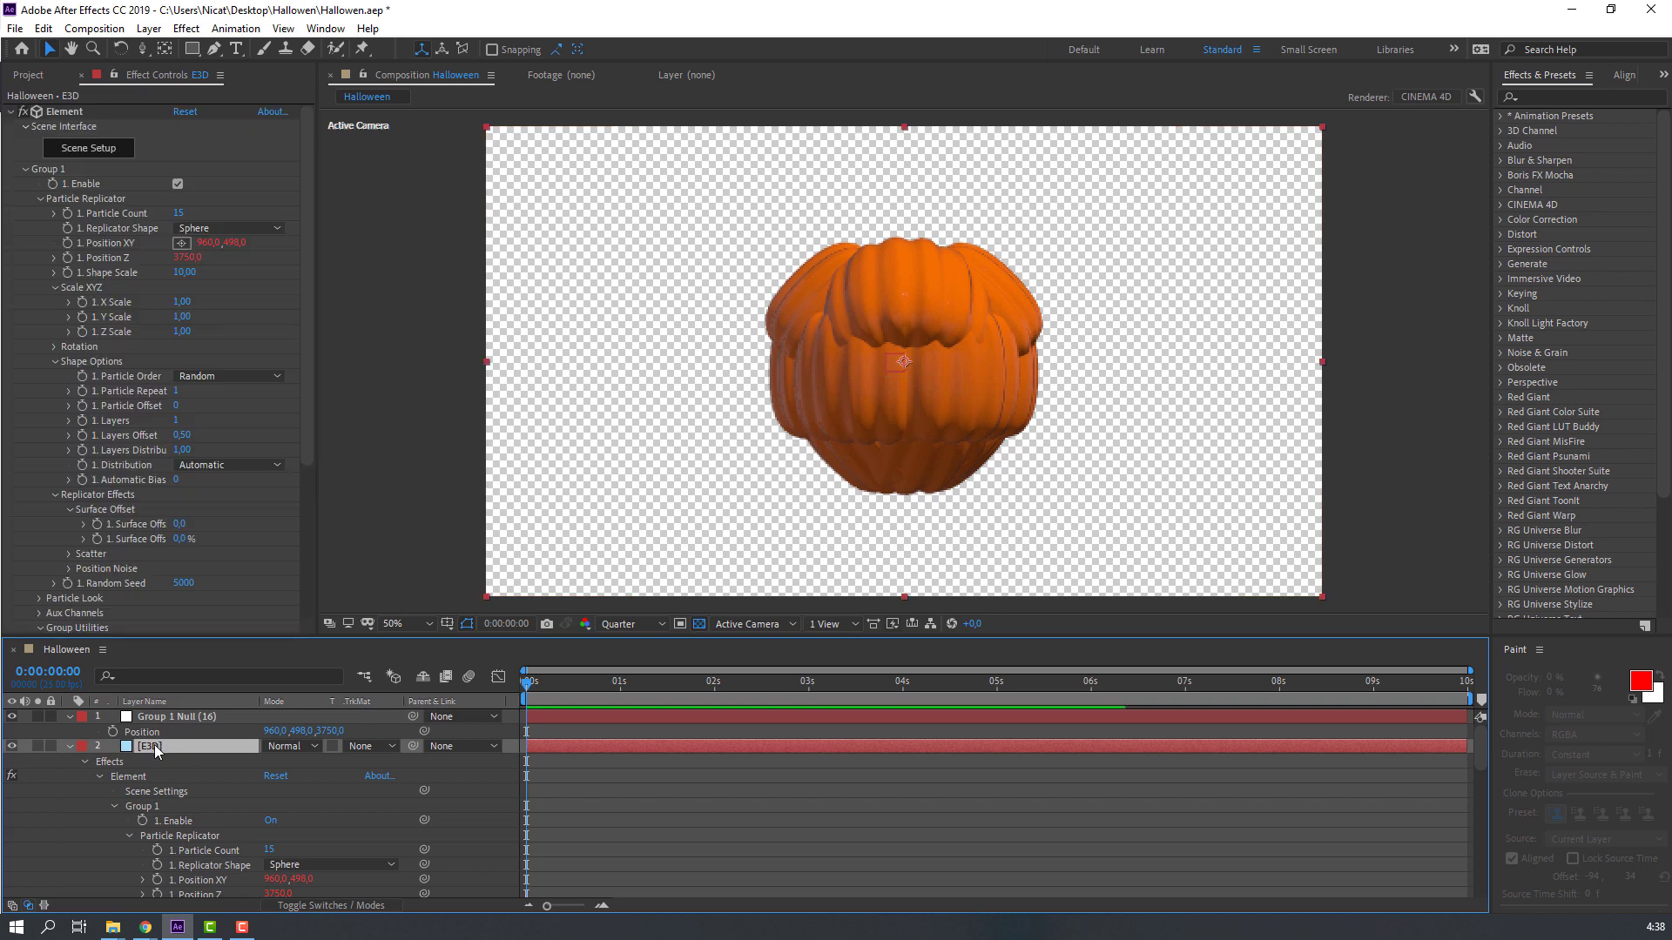
# Step: Test stretching the pumpkins, undo back to scale 1,00, and play to frame 9
pyautogui.moveTo(307, 363)
pyautogui.mouseDown()
pyautogui.moveTo(305, 387)
pyautogui.moveTo(283, 343)
pyautogui.mouseUp()
pyautogui.moveTo(181, 301); pyautogui.dragTo(206, 332)
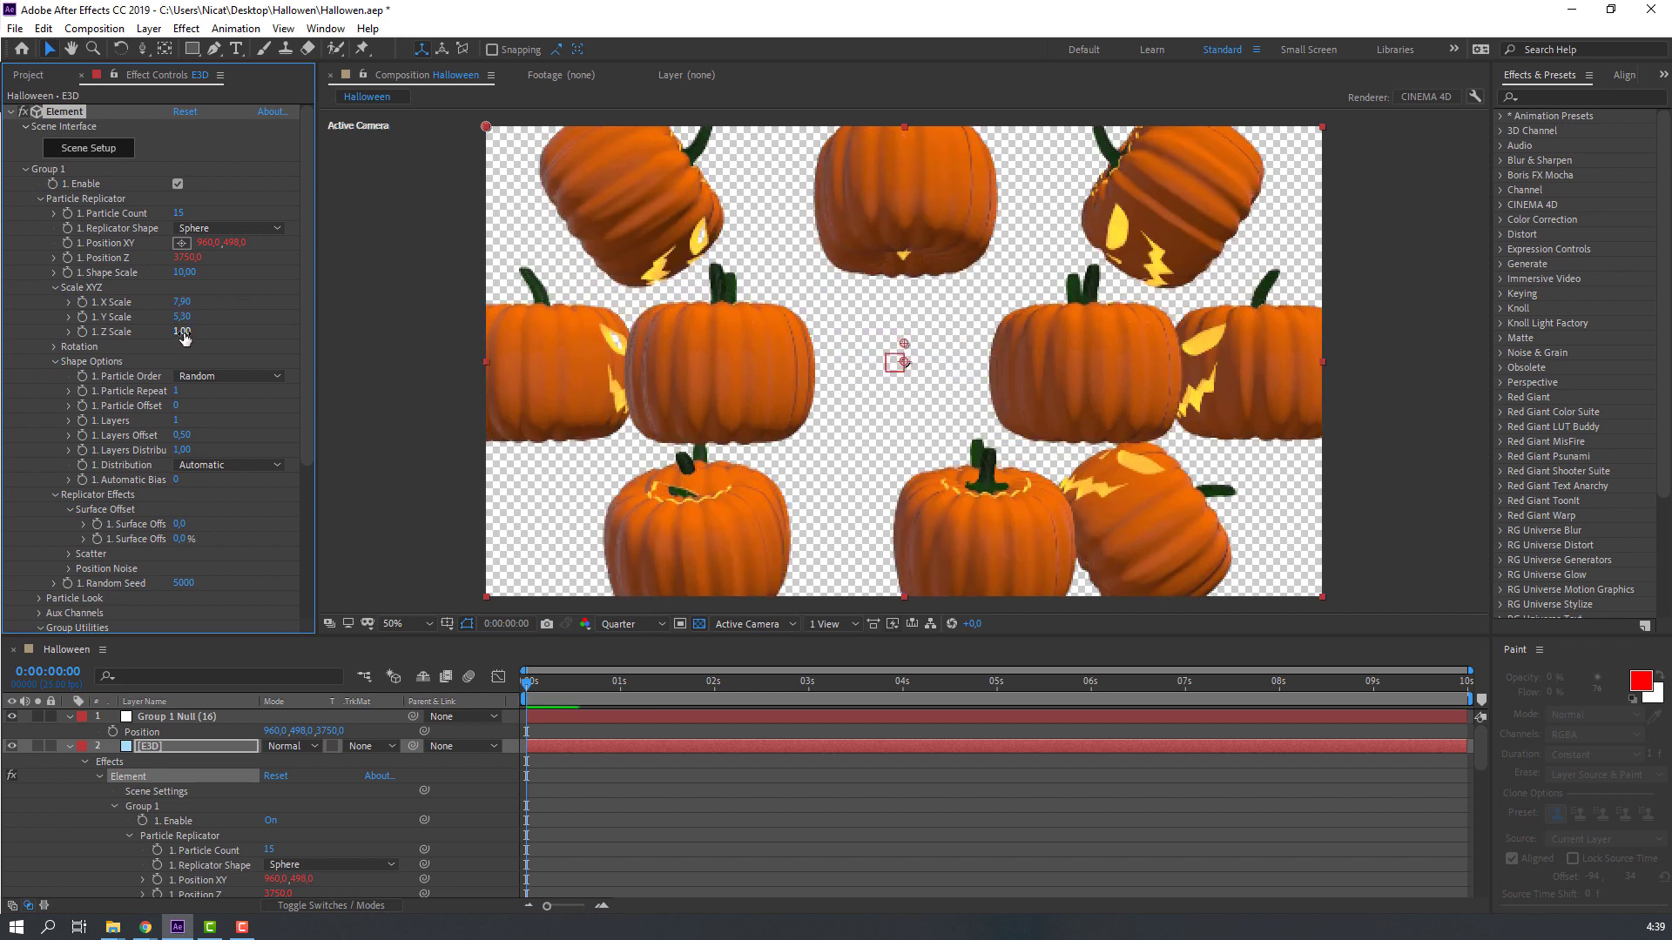
pyautogui.hotkey('ctrl', 'z')
pyautogui.hotkey('ctrl', 'z')
pyautogui.hotkey('ctrl', 'z')
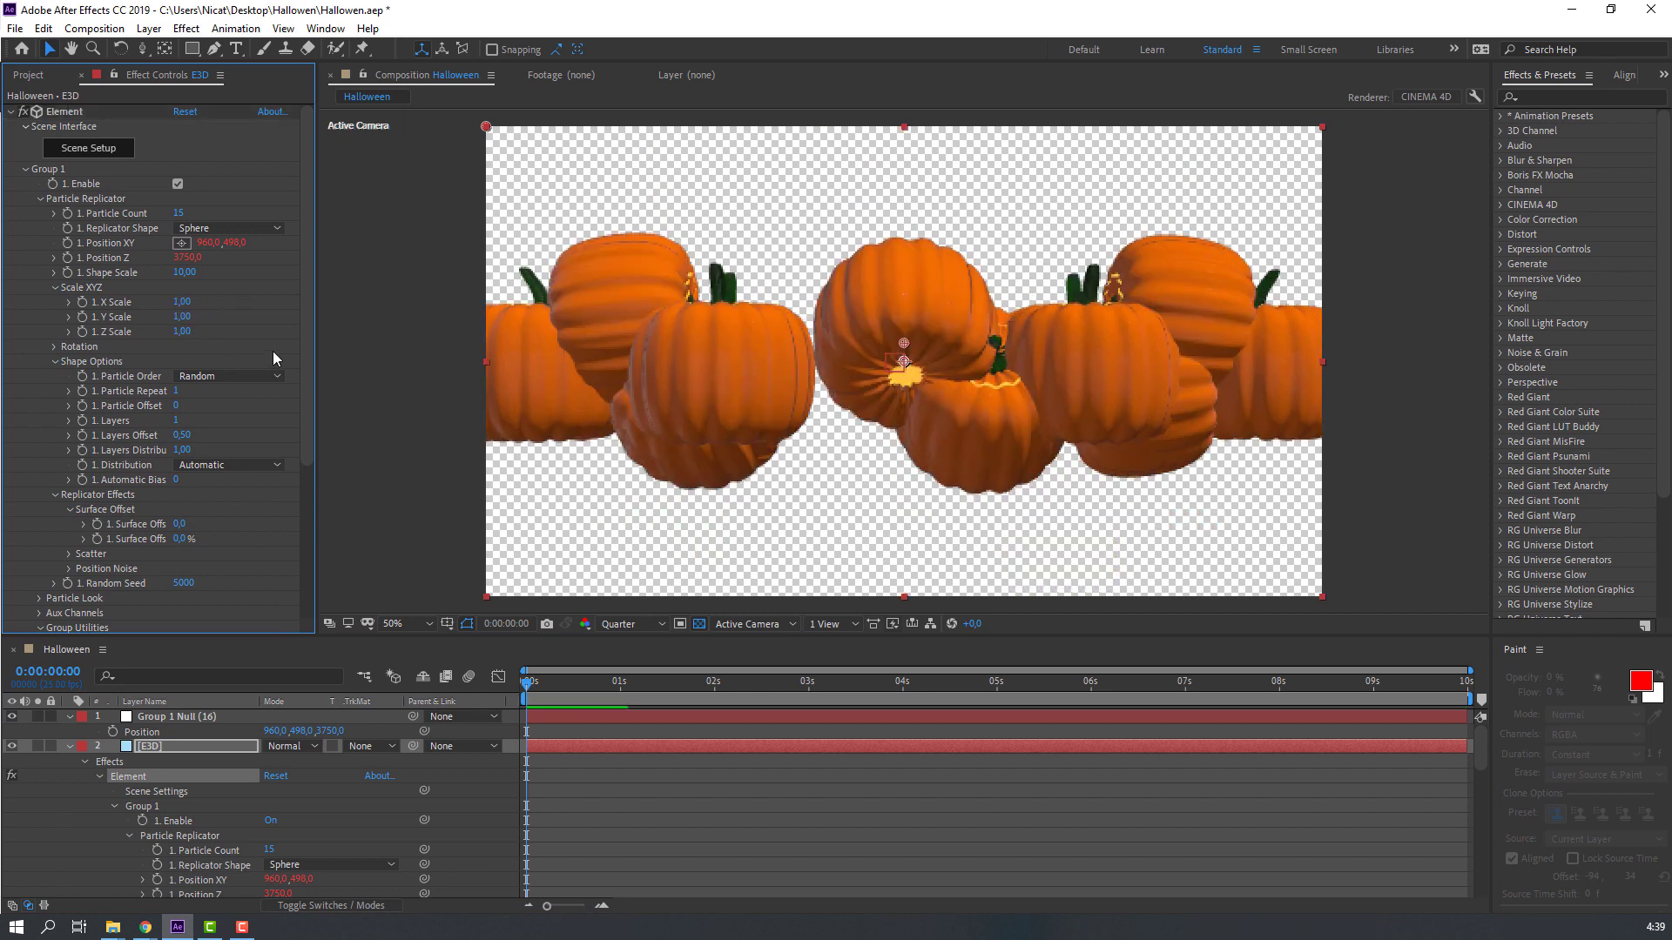
pyautogui.click(531, 689)
pyautogui.press('space')
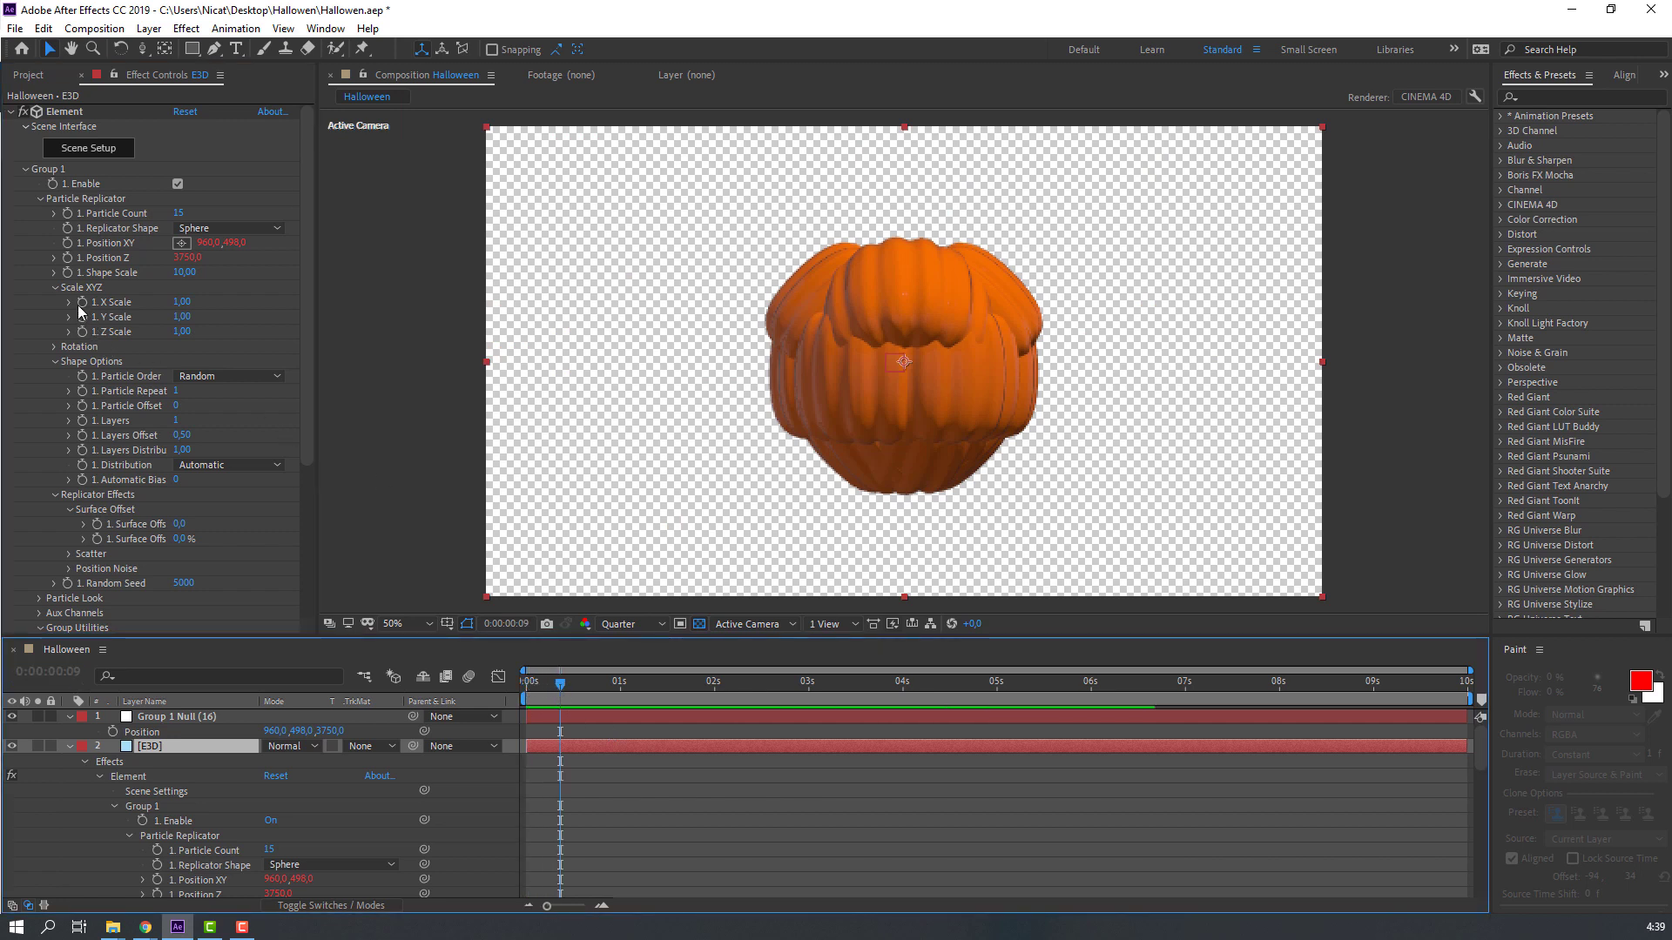
# Step: Keyframe X, Y and Z Scale at frame 9, then raise X Scale to 6,30 at 2:01
pyautogui.click(82, 302)
pyautogui.click(82, 317)
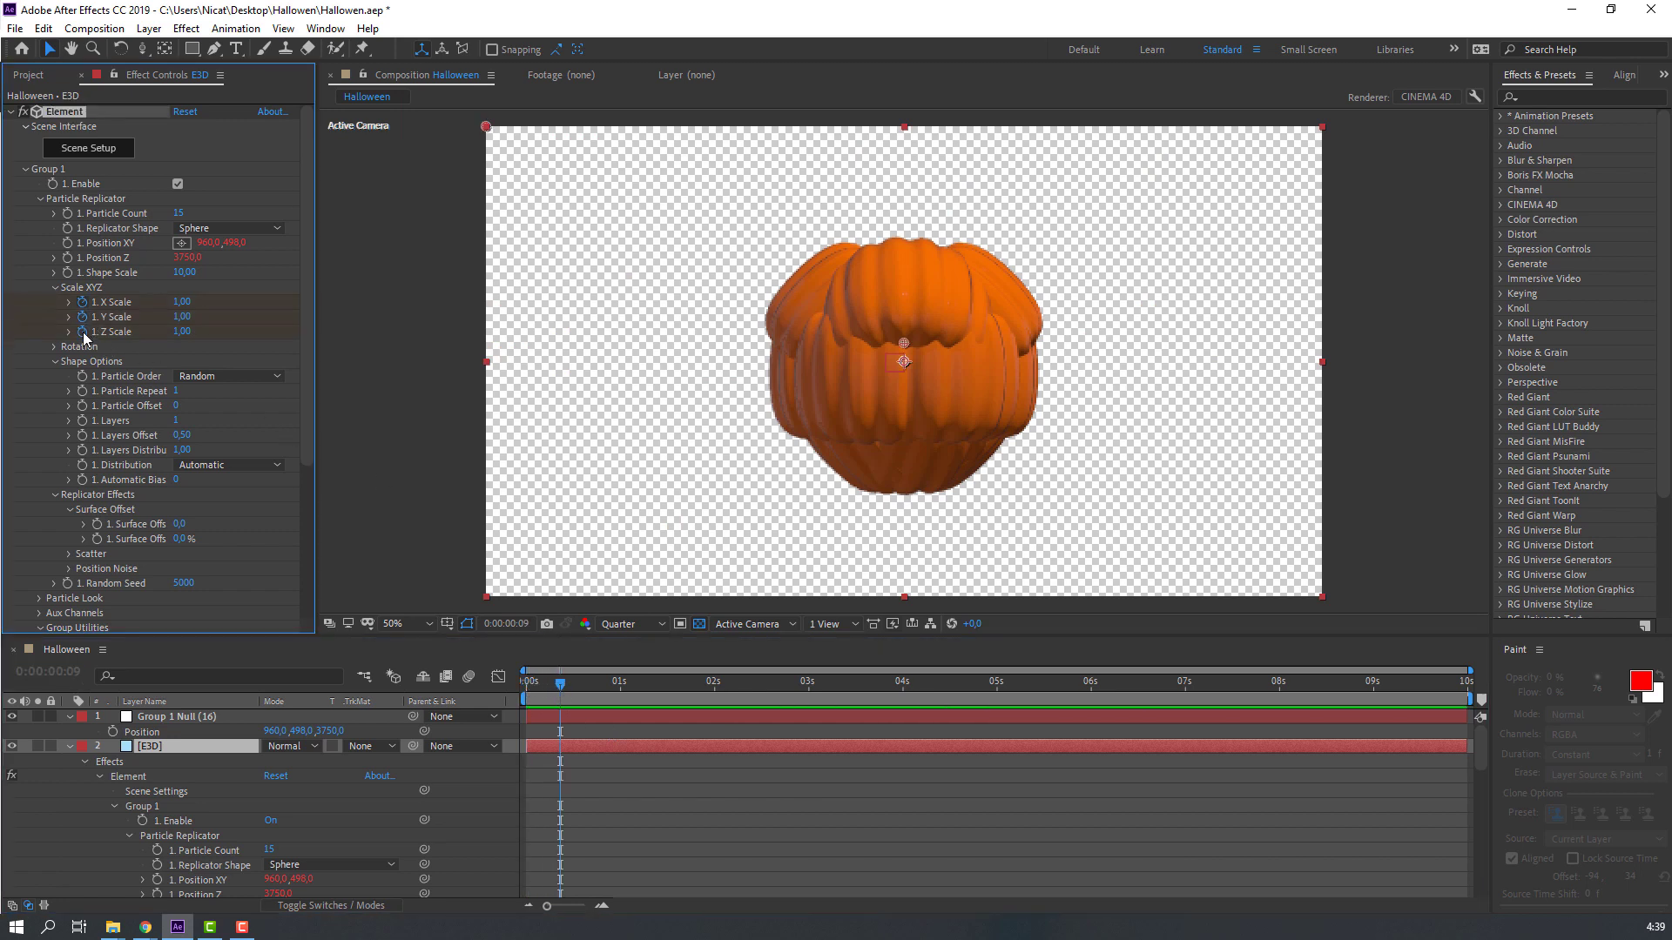
pyautogui.click(83, 333)
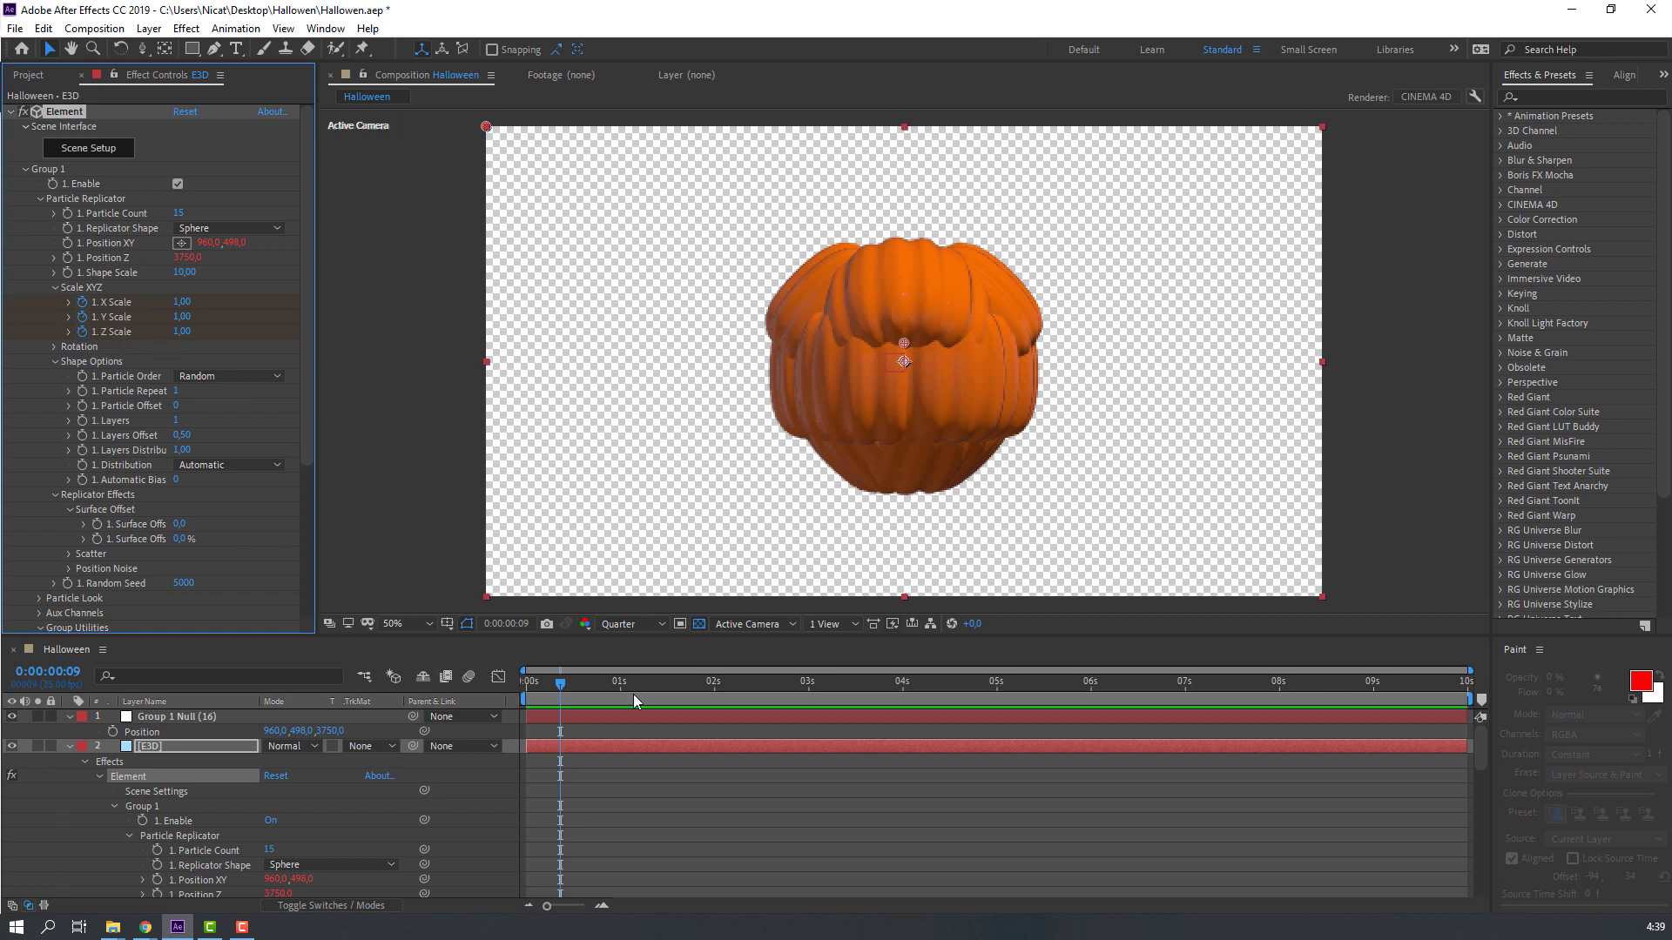
pyautogui.scroll(-3, 625, 833)
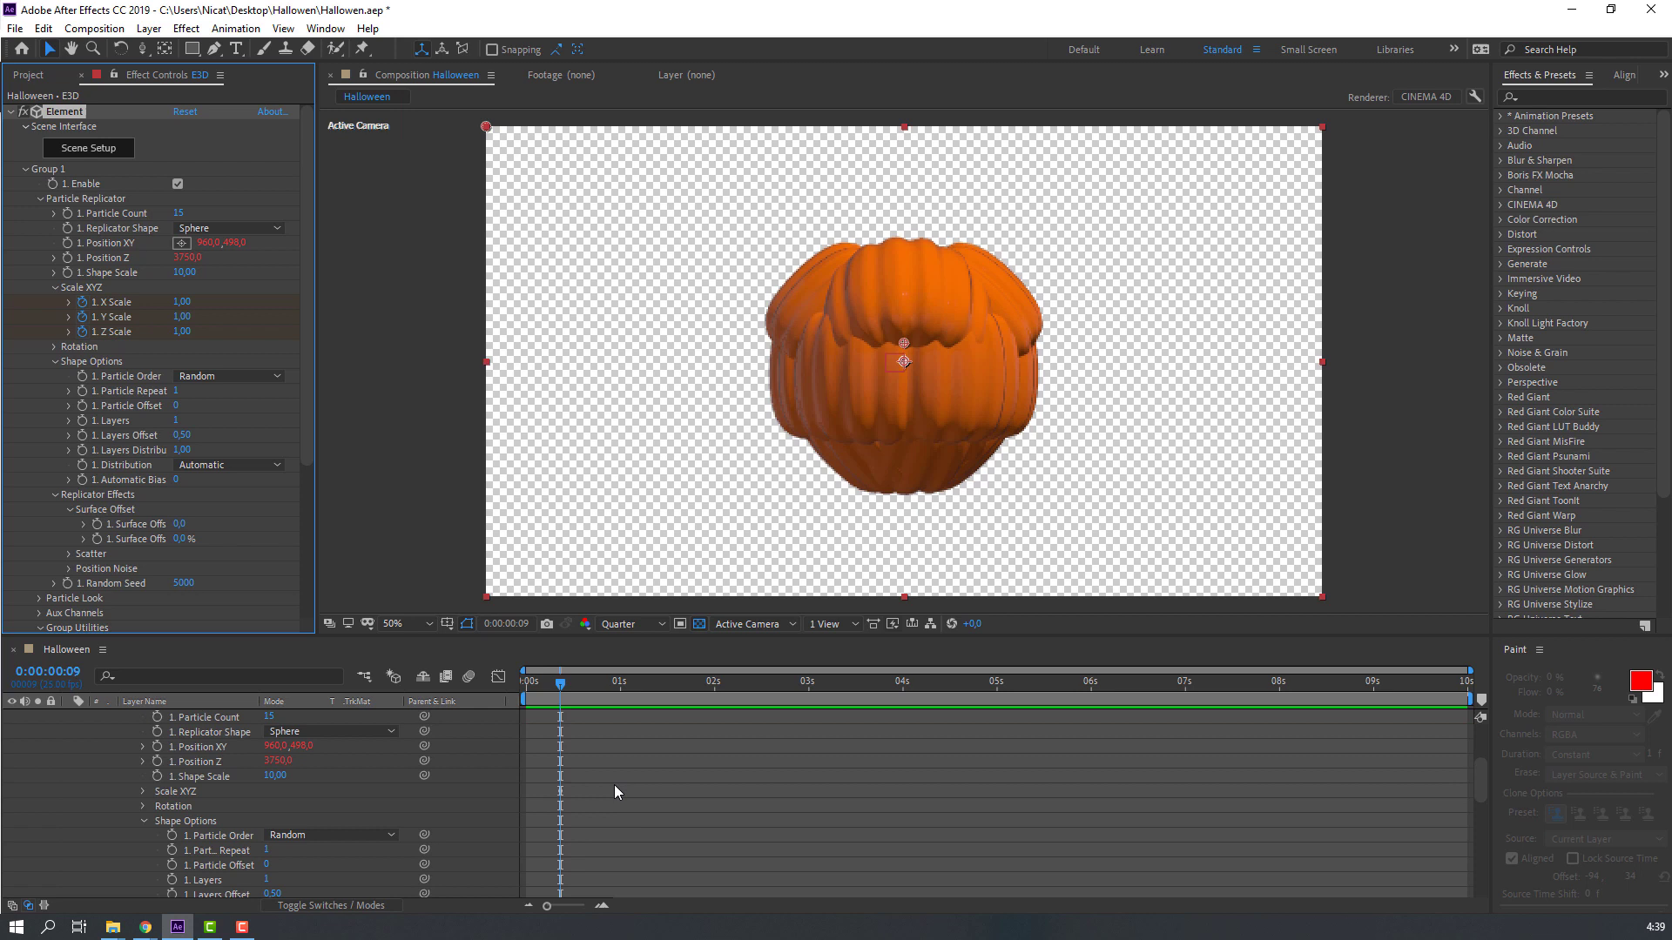
pyautogui.scroll(3, 608, 775)
pyautogui.moveTo(572, 685); pyautogui.dragTo(719, 688)
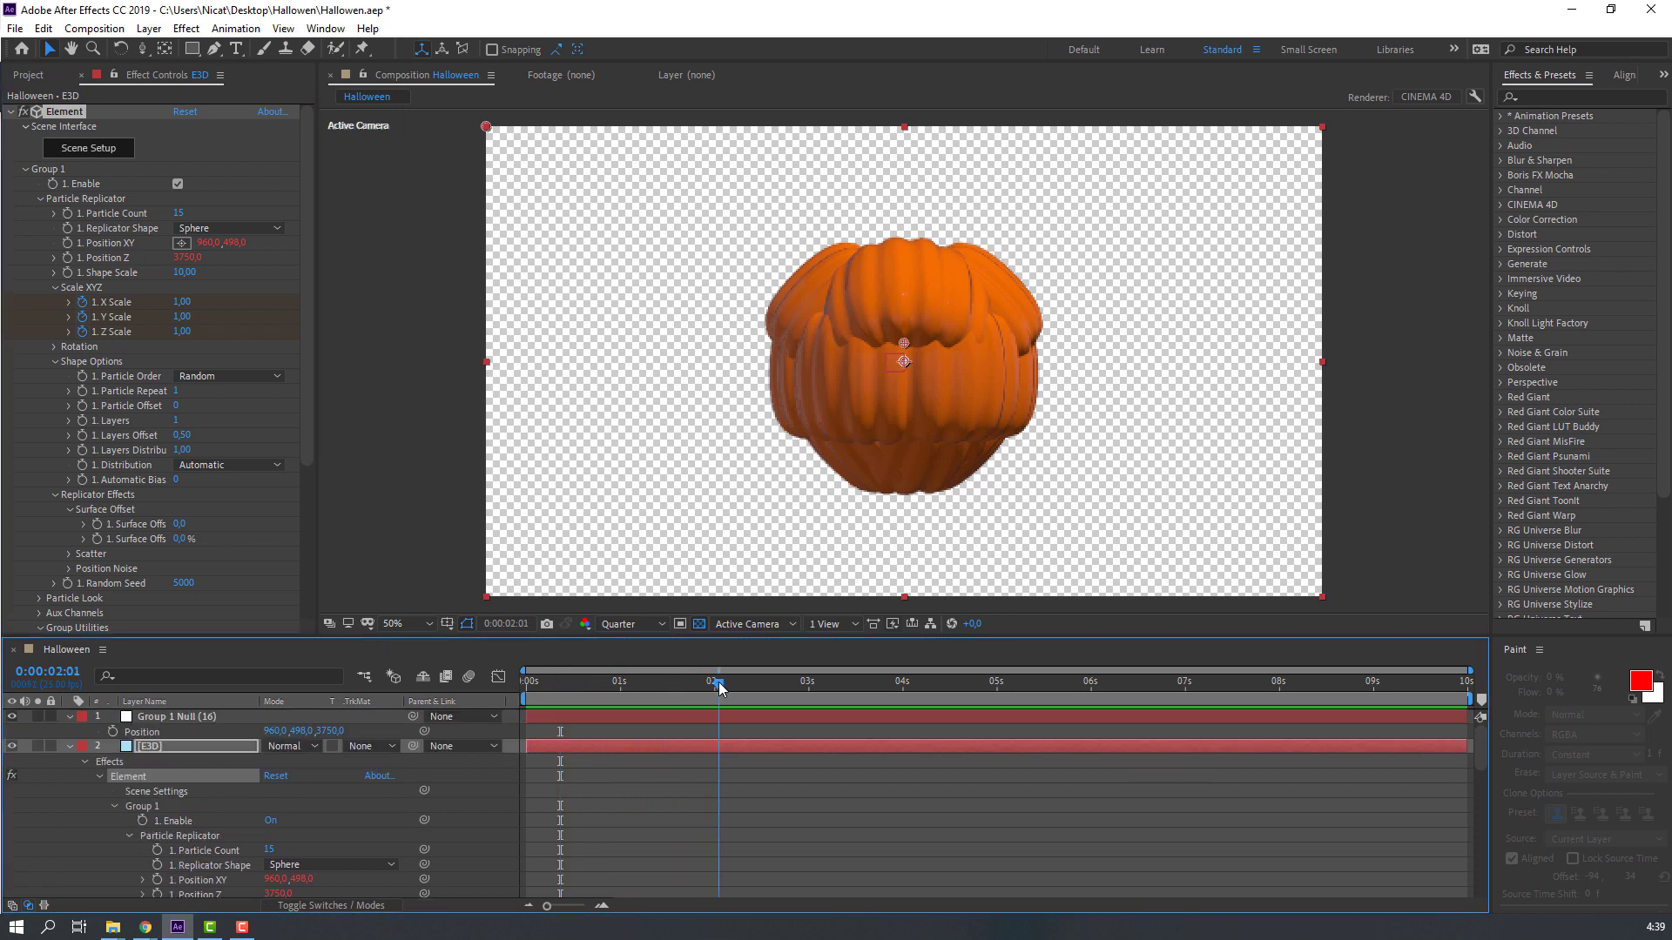
pyautogui.moveTo(182, 302); pyautogui.dragTo(347, 392)
pyautogui.moveTo(727, 688); pyautogui.dragTo(627, 688)
# Step: Apply Easy Ease to all six Scale keyframes on the E3D layer
pyautogui.click(158, 746)
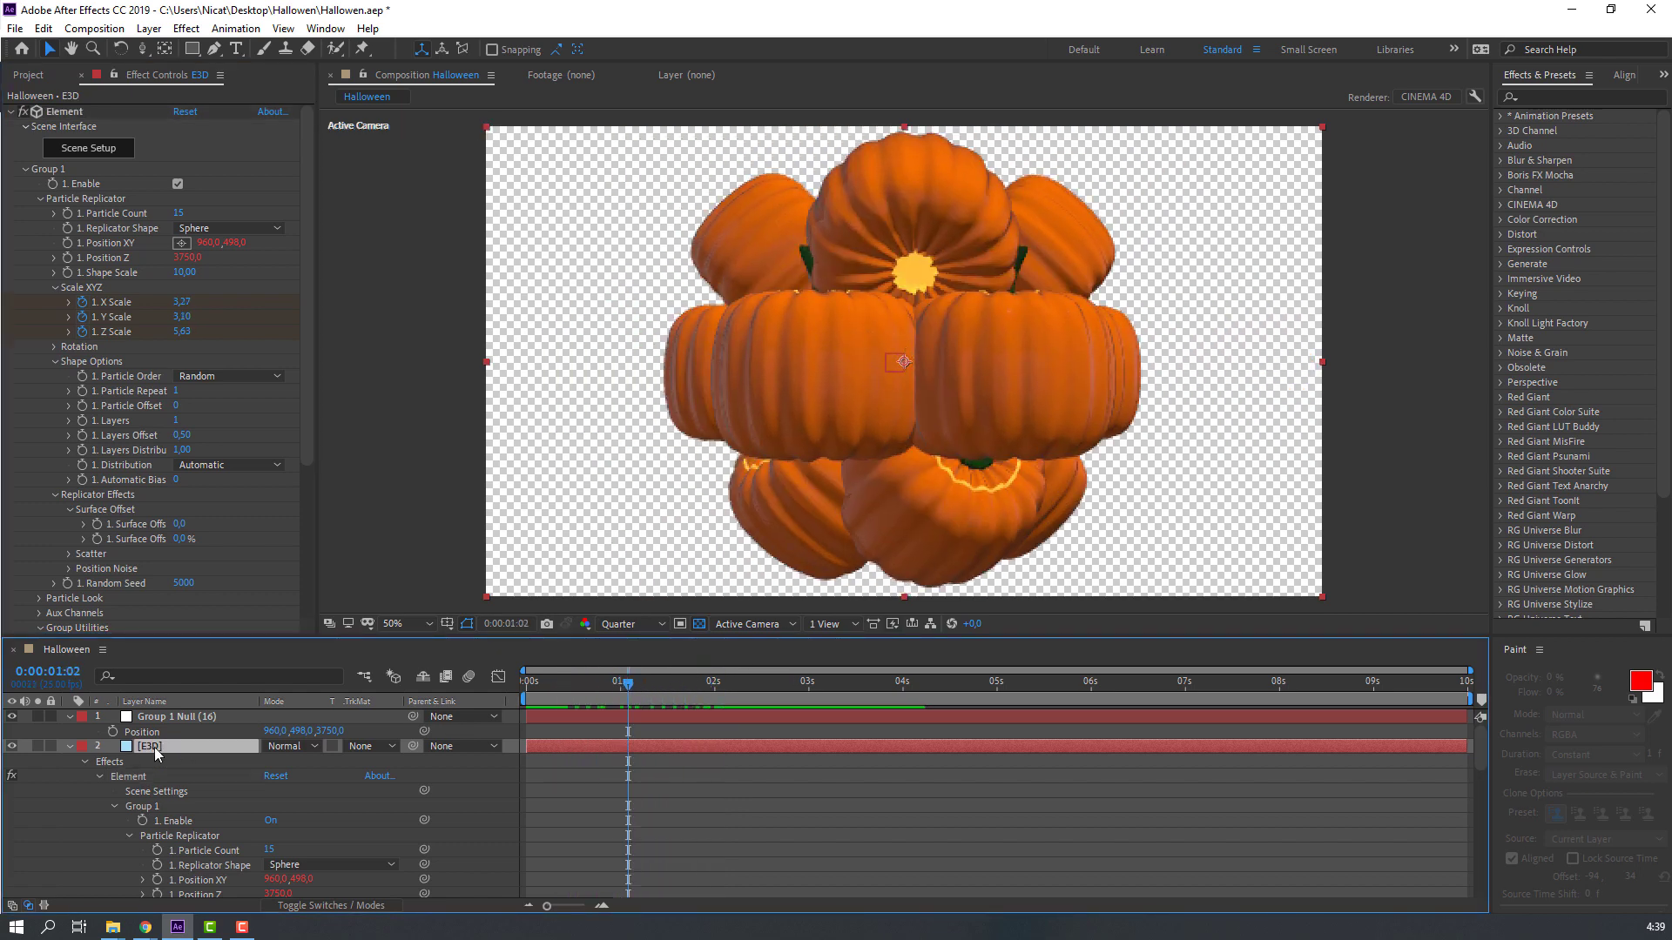
pyautogui.press('u')
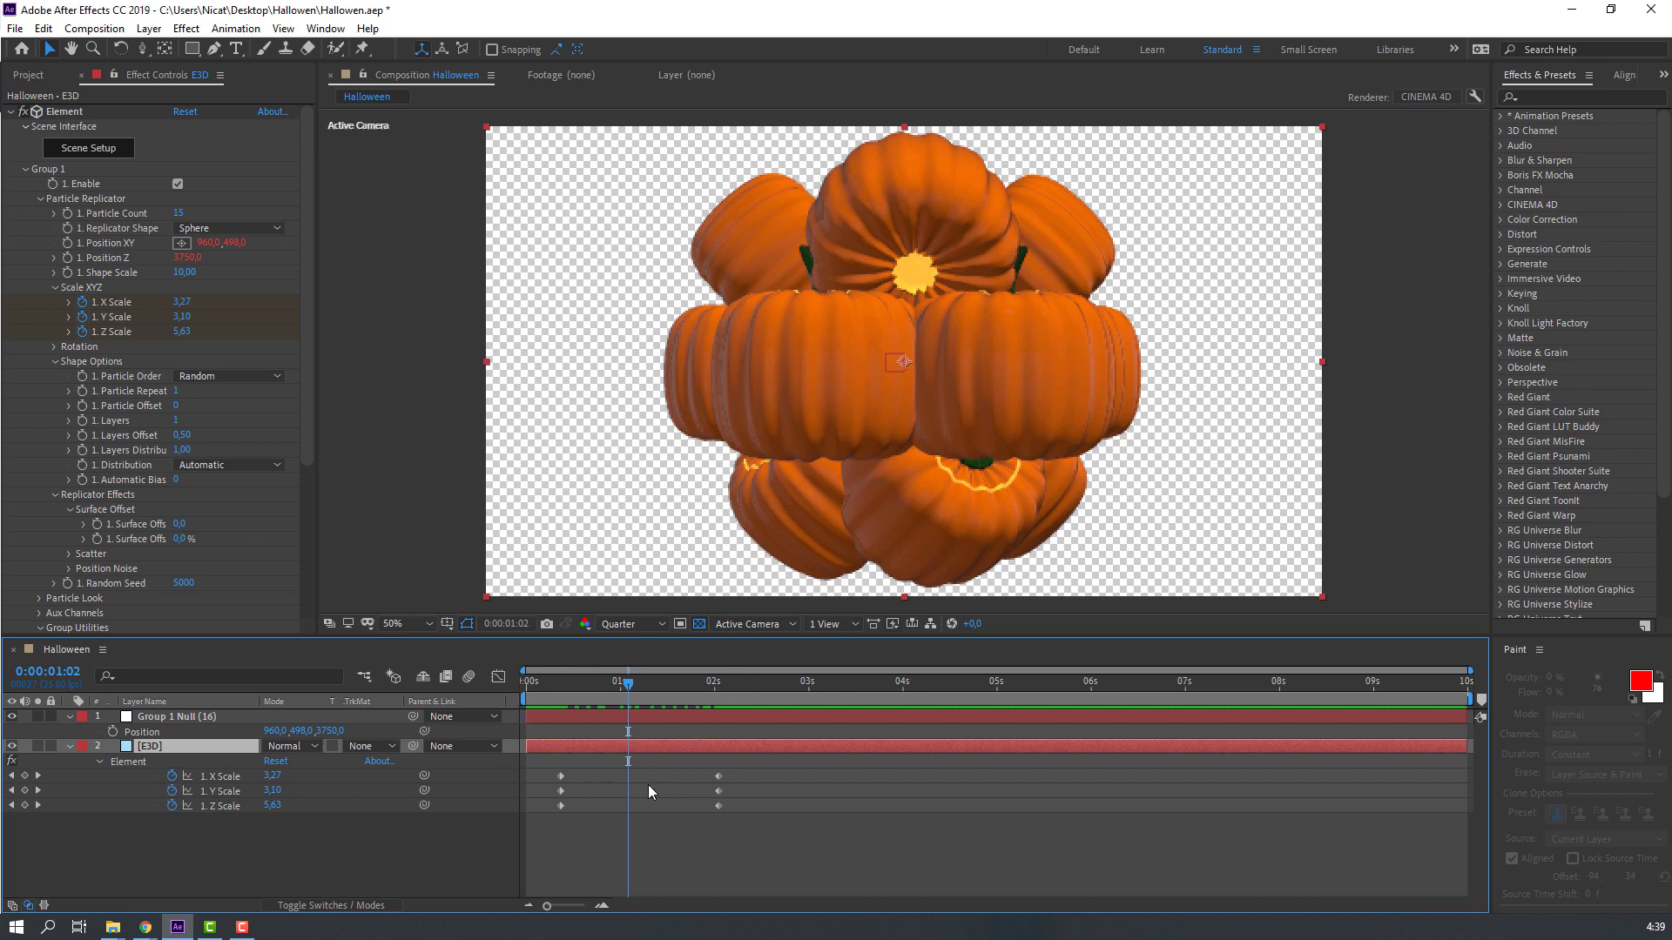
pyautogui.moveTo(790, 773); pyautogui.dragTo(560, 818)
pyautogui.rightClick(562, 781)
pyautogui.moveTo(662, 866)
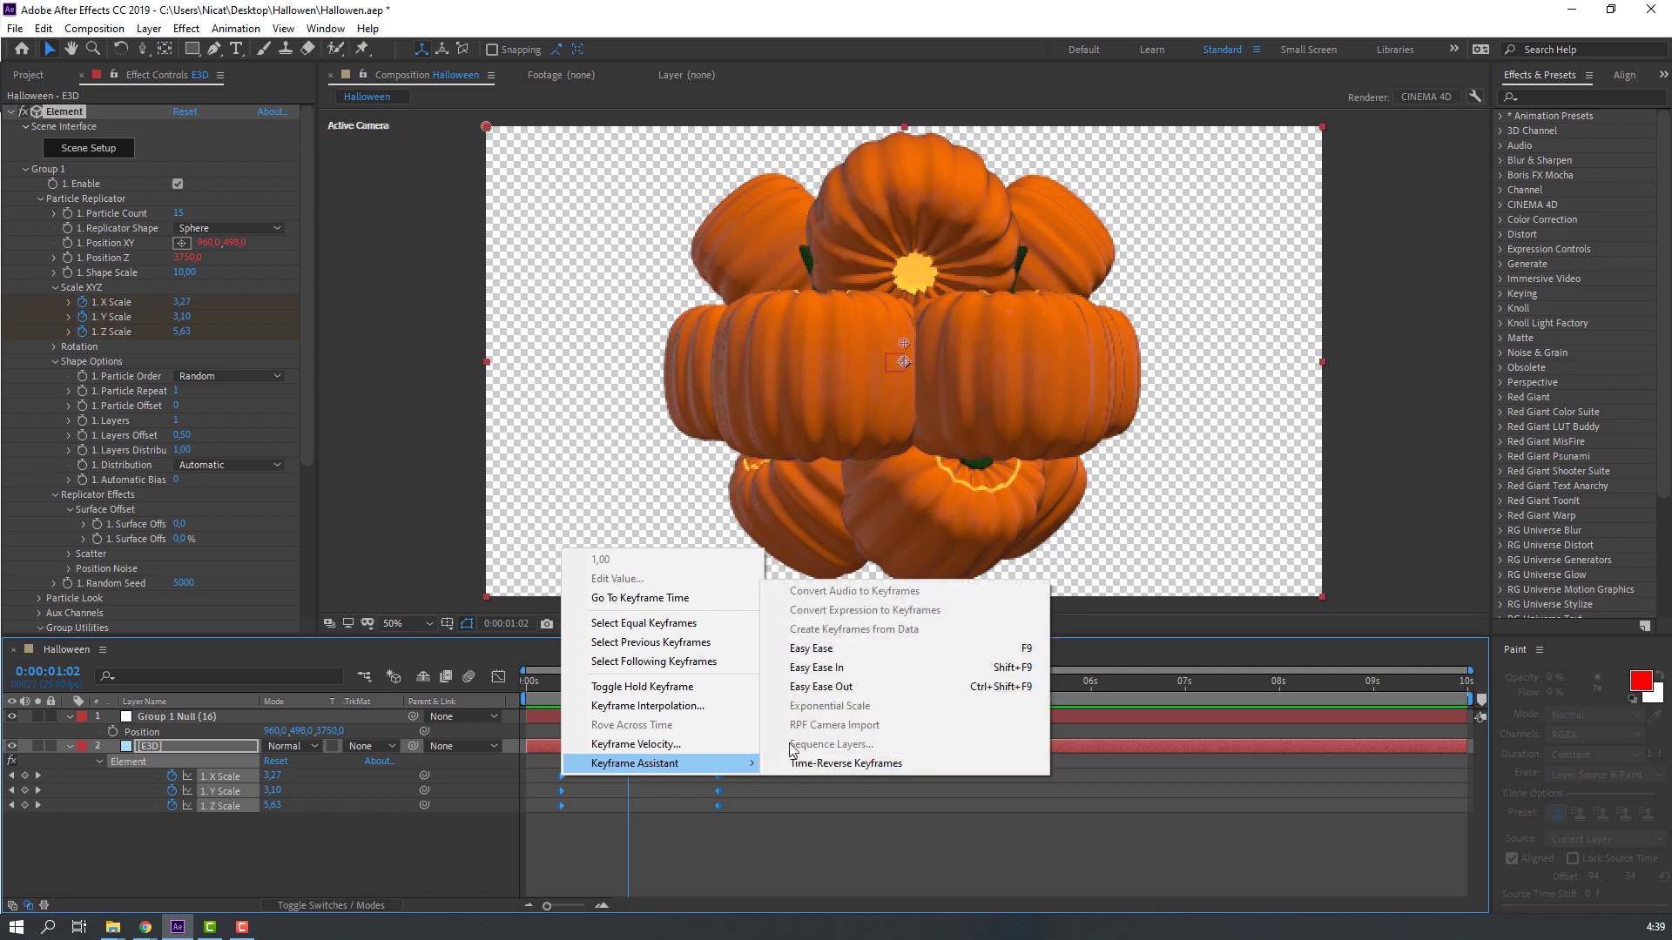
pyautogui.click(827, 638)
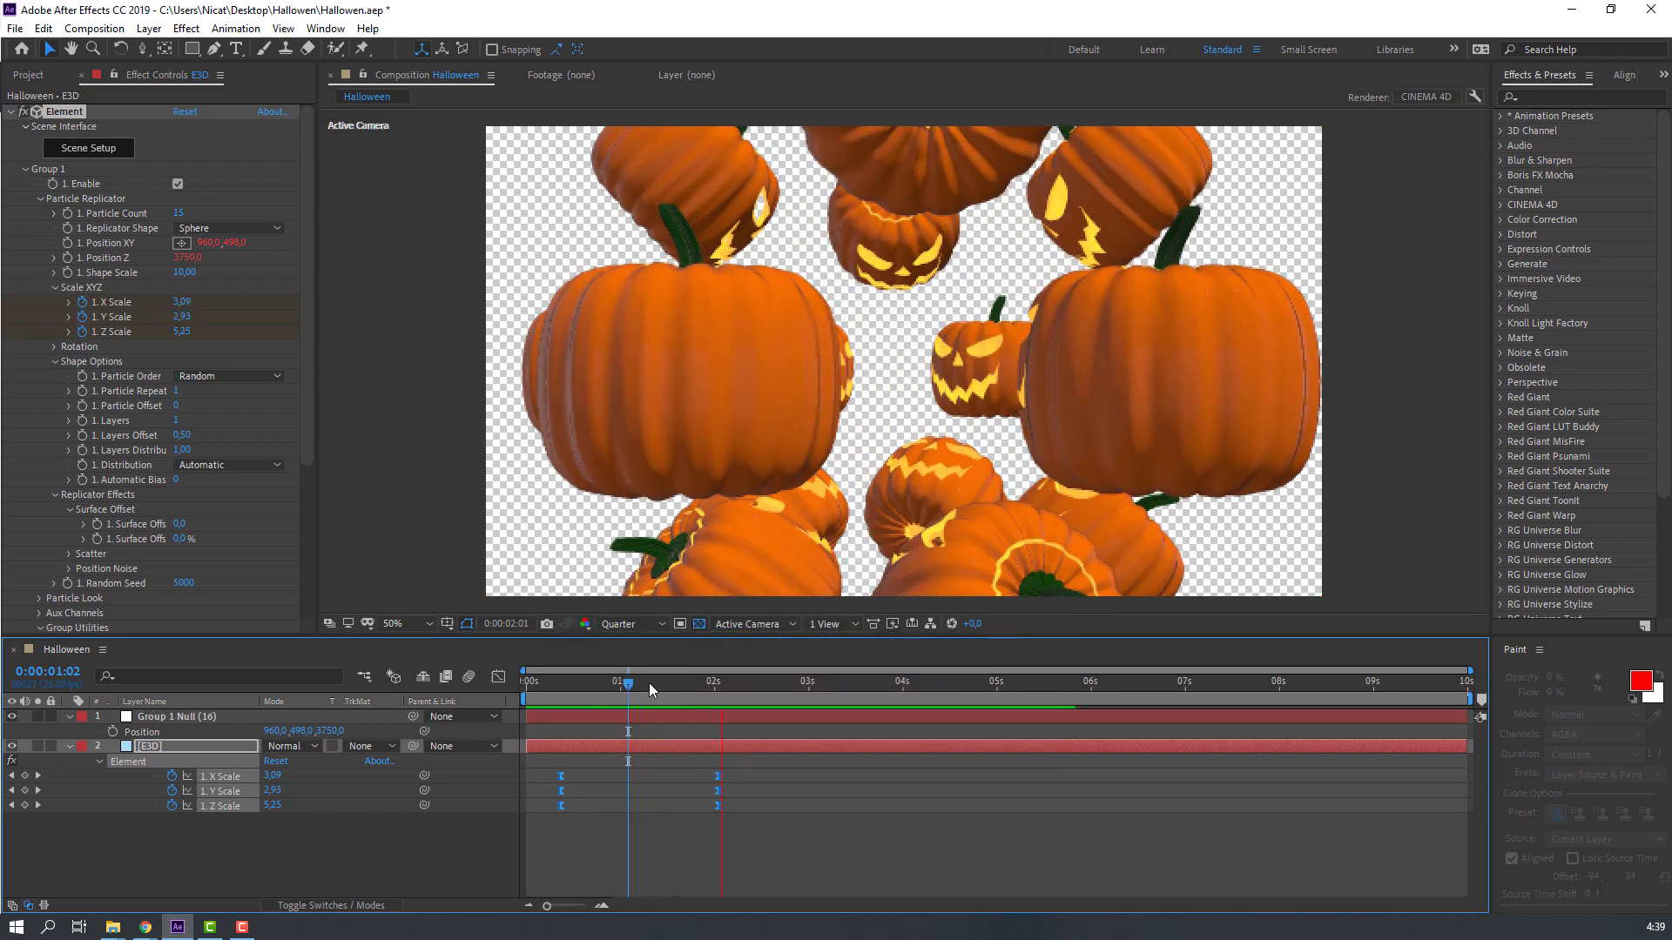
pyautogui.moveTo(649, 683); pyautogui.dragTo(560, 697)
# Step: Enable Element's Deform Twist and test a 20° Phase Z before resetting it to 0
pyautogui.scroll(-3, 132, 500)
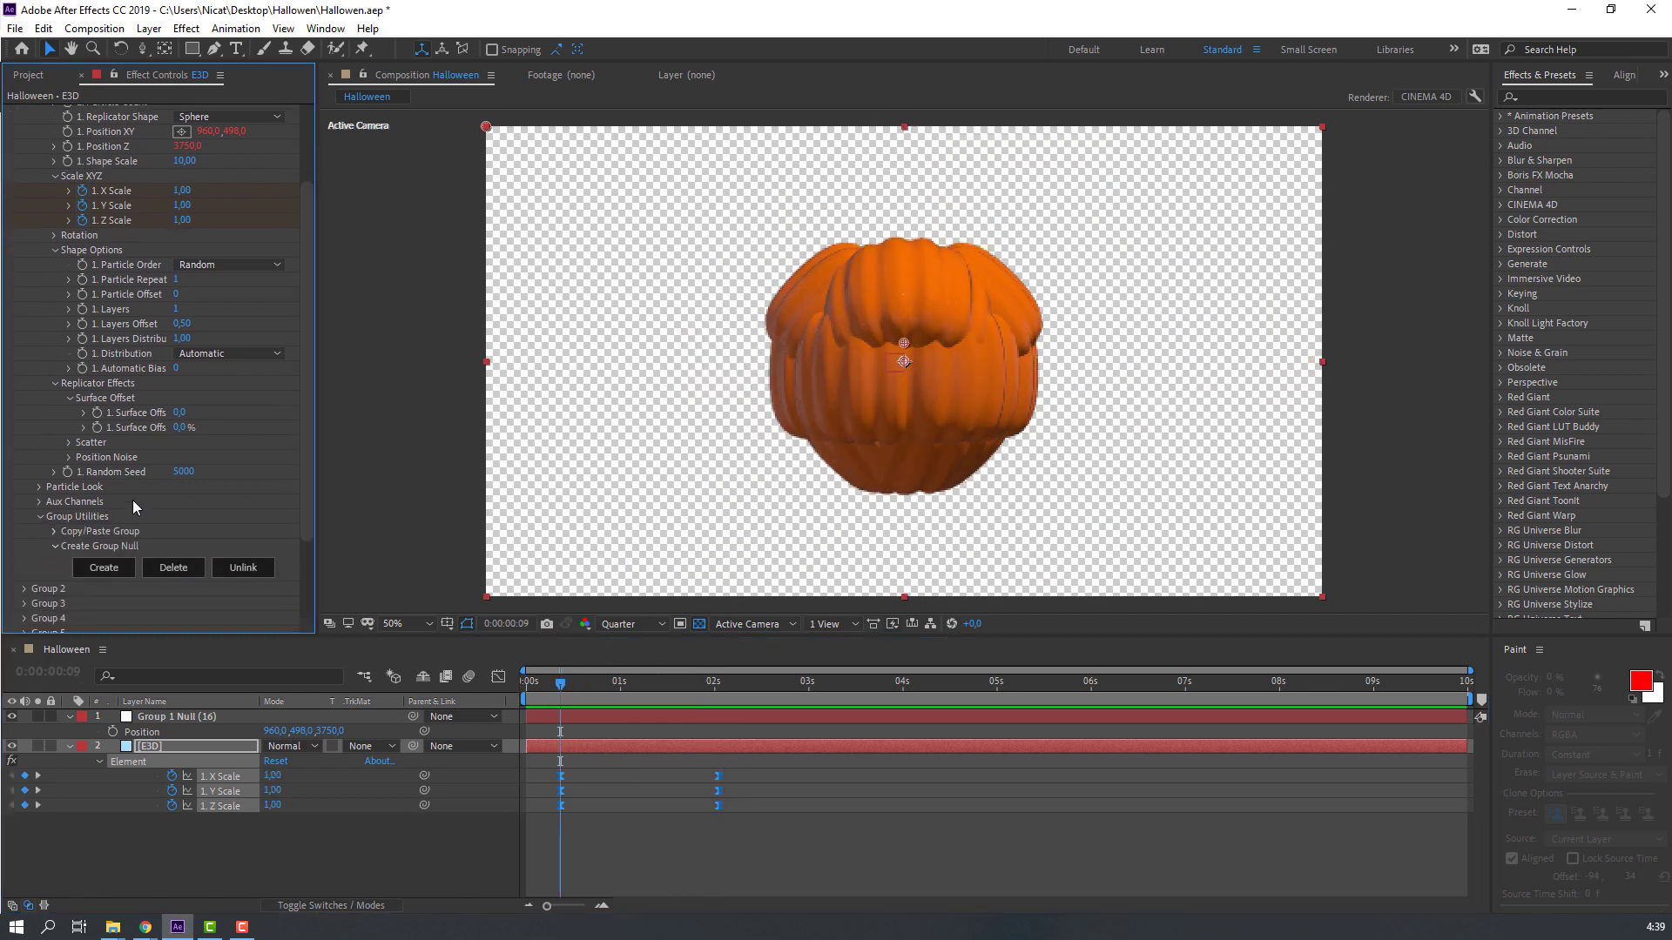
pyautogui.click(36, 487)
pyautogui.scroll(-1, 26, 562)
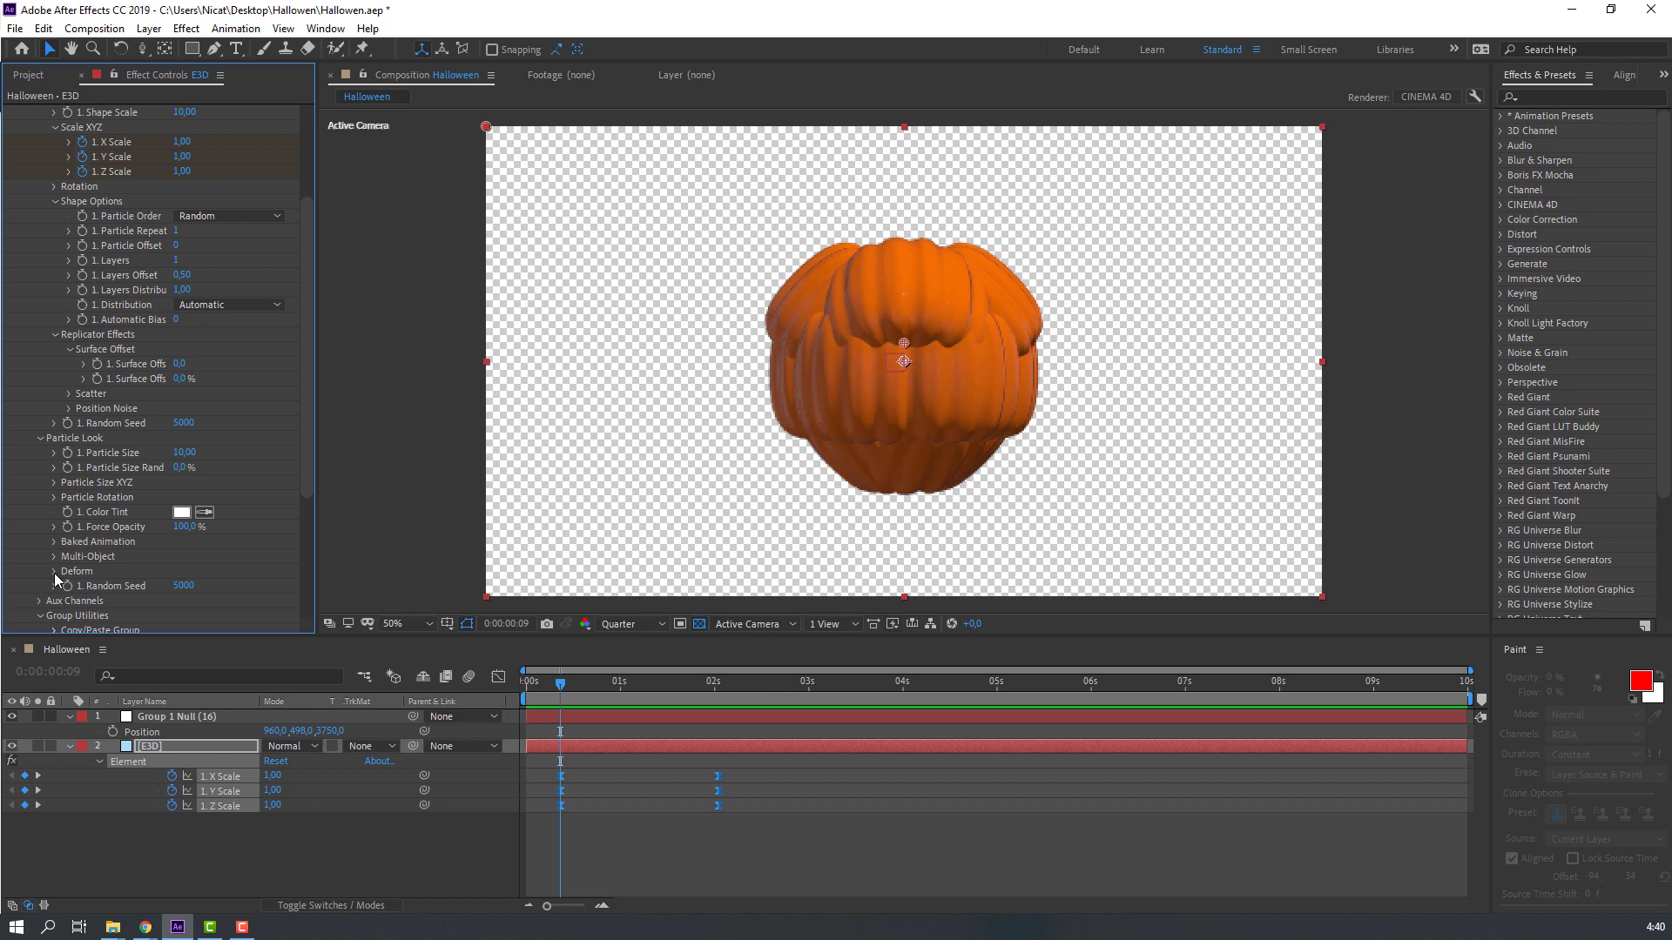
pyautogui.click(50, 572)
pyautogui.scroll(-3, 40, 563)
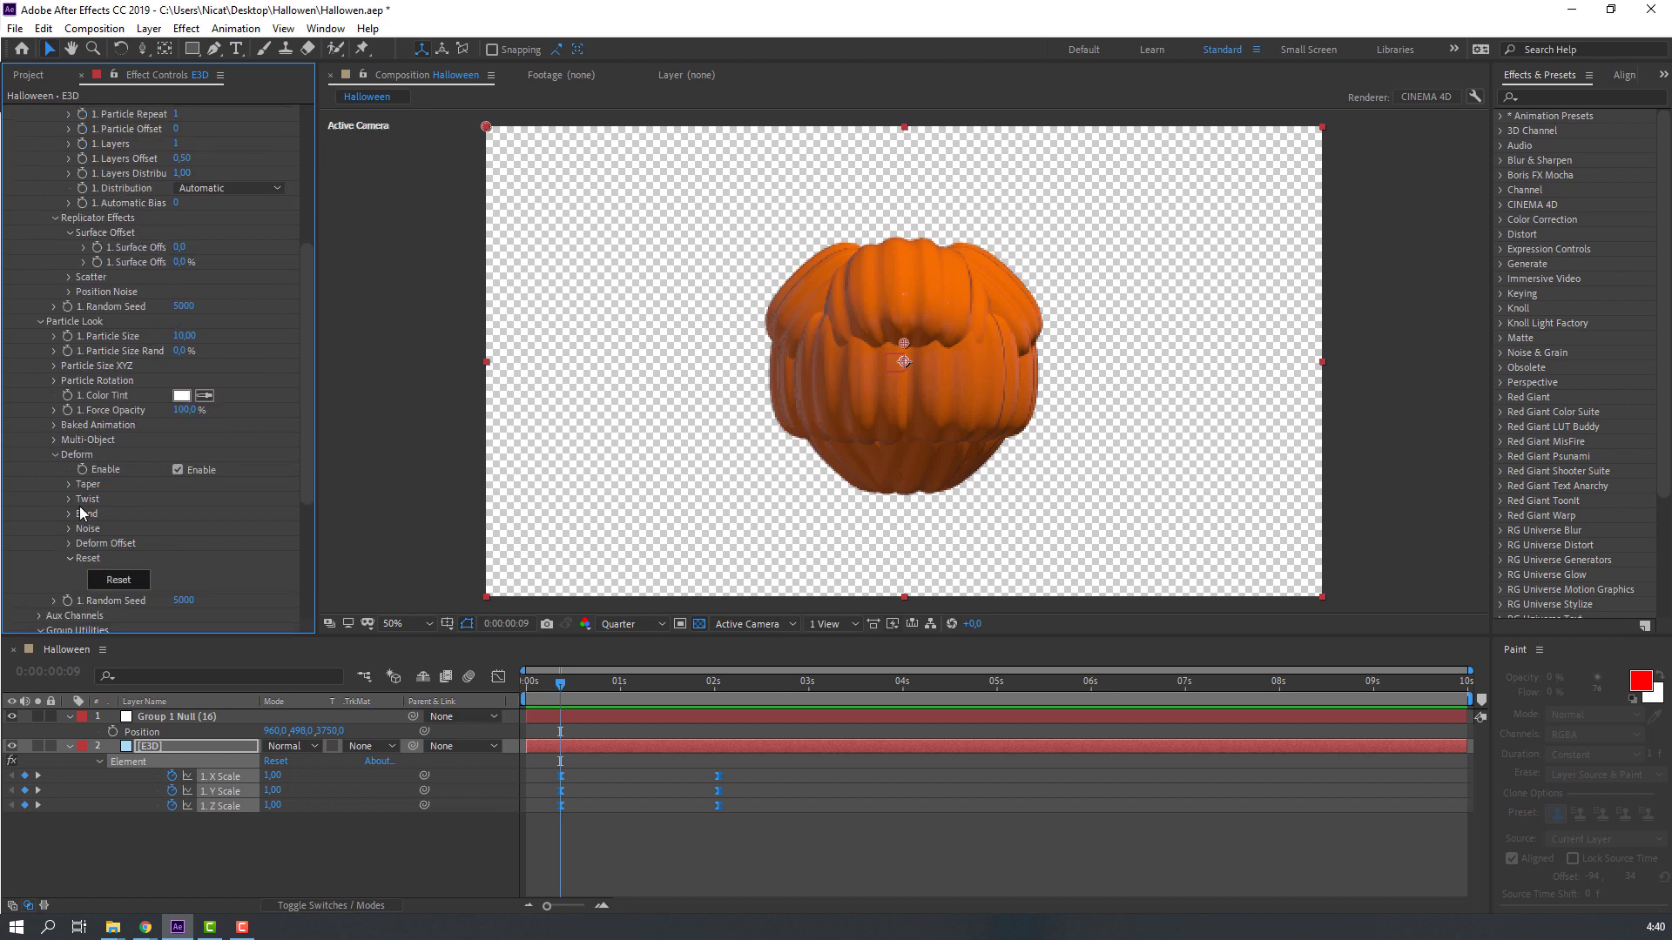
pyautogui.click(70, 499)
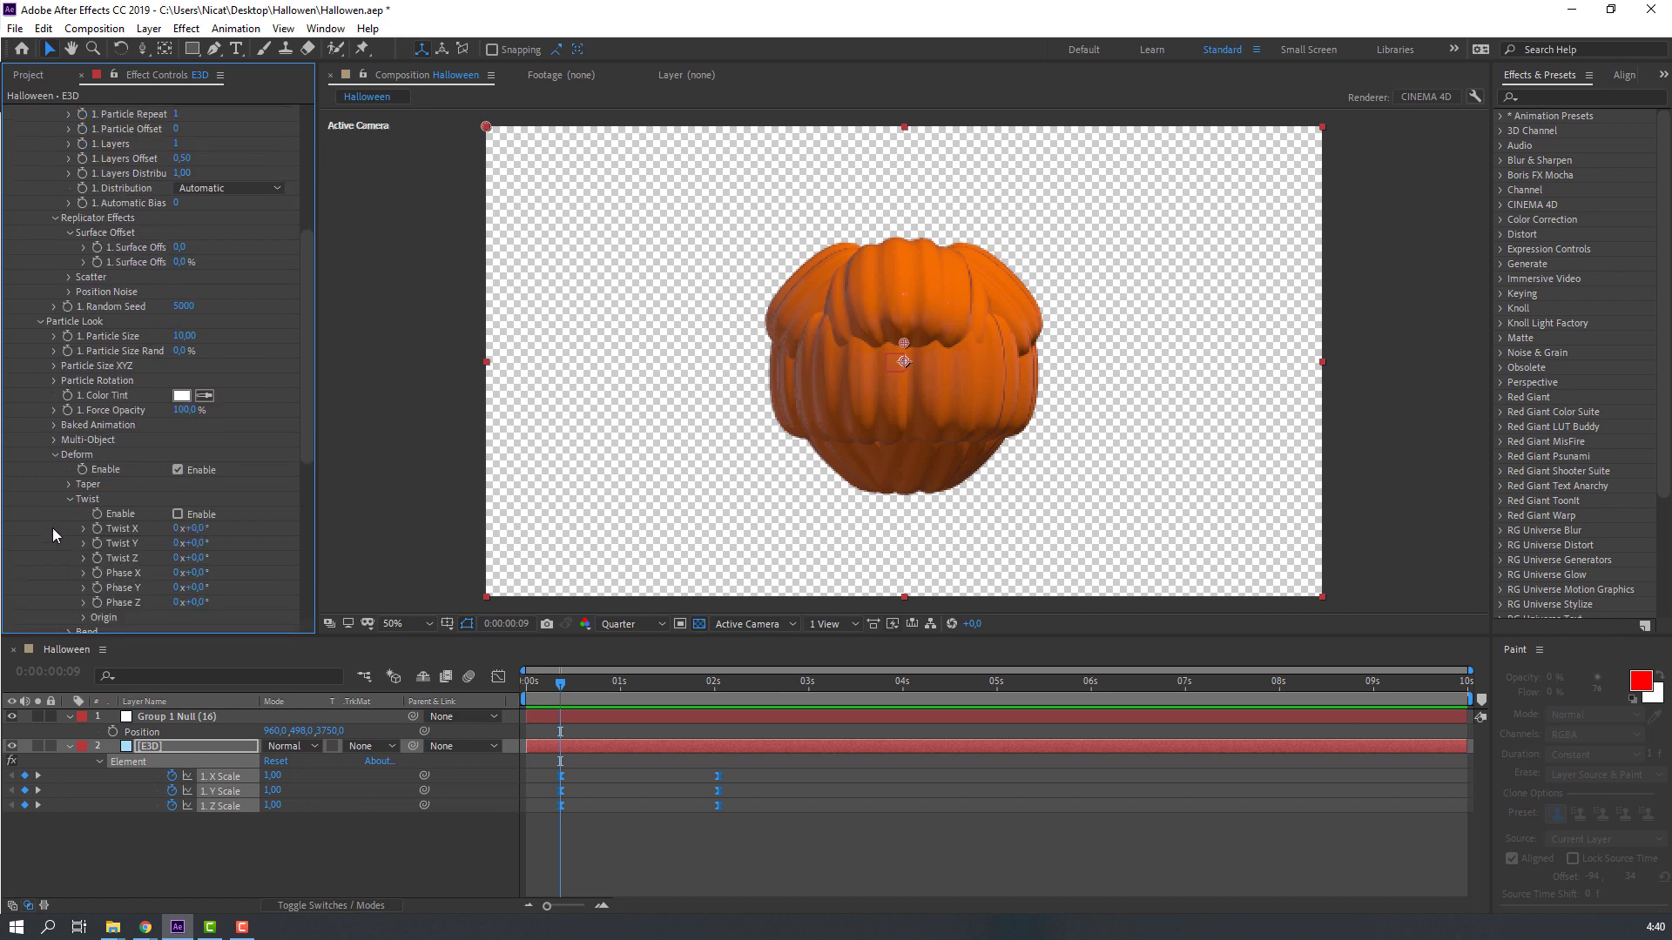
pyautogui.scroll(-1, 53, 528)
pyautogui.click(177, 475)
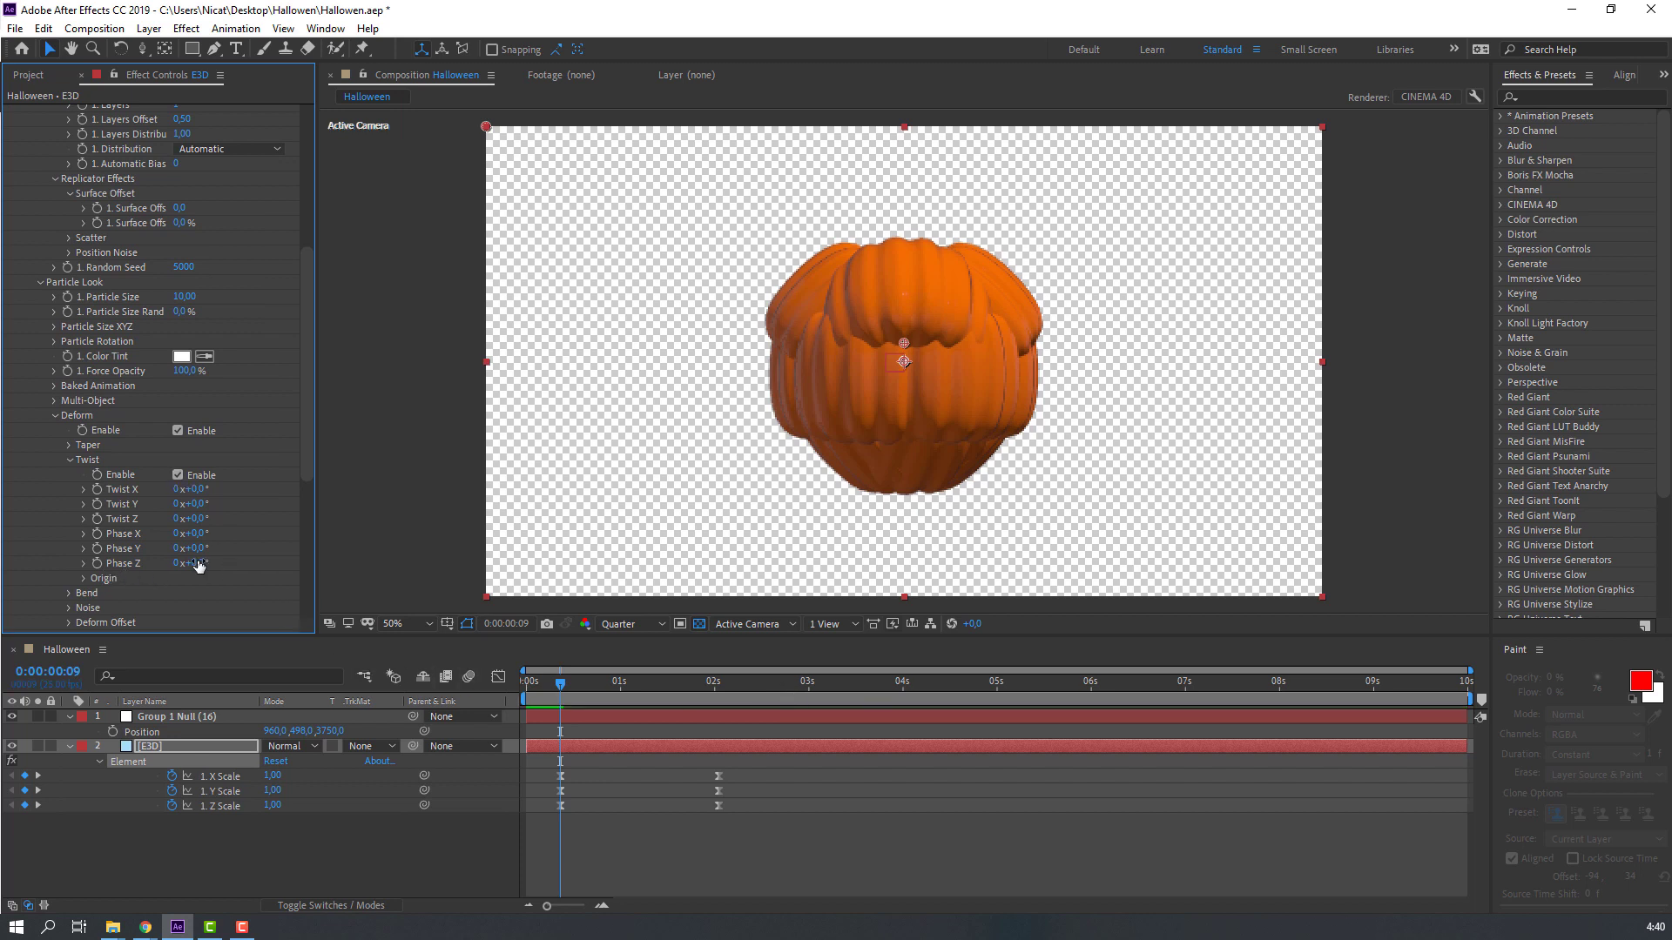
pyautogui.moveTo(200, 566); pyautogui.dragTo(221, 565)
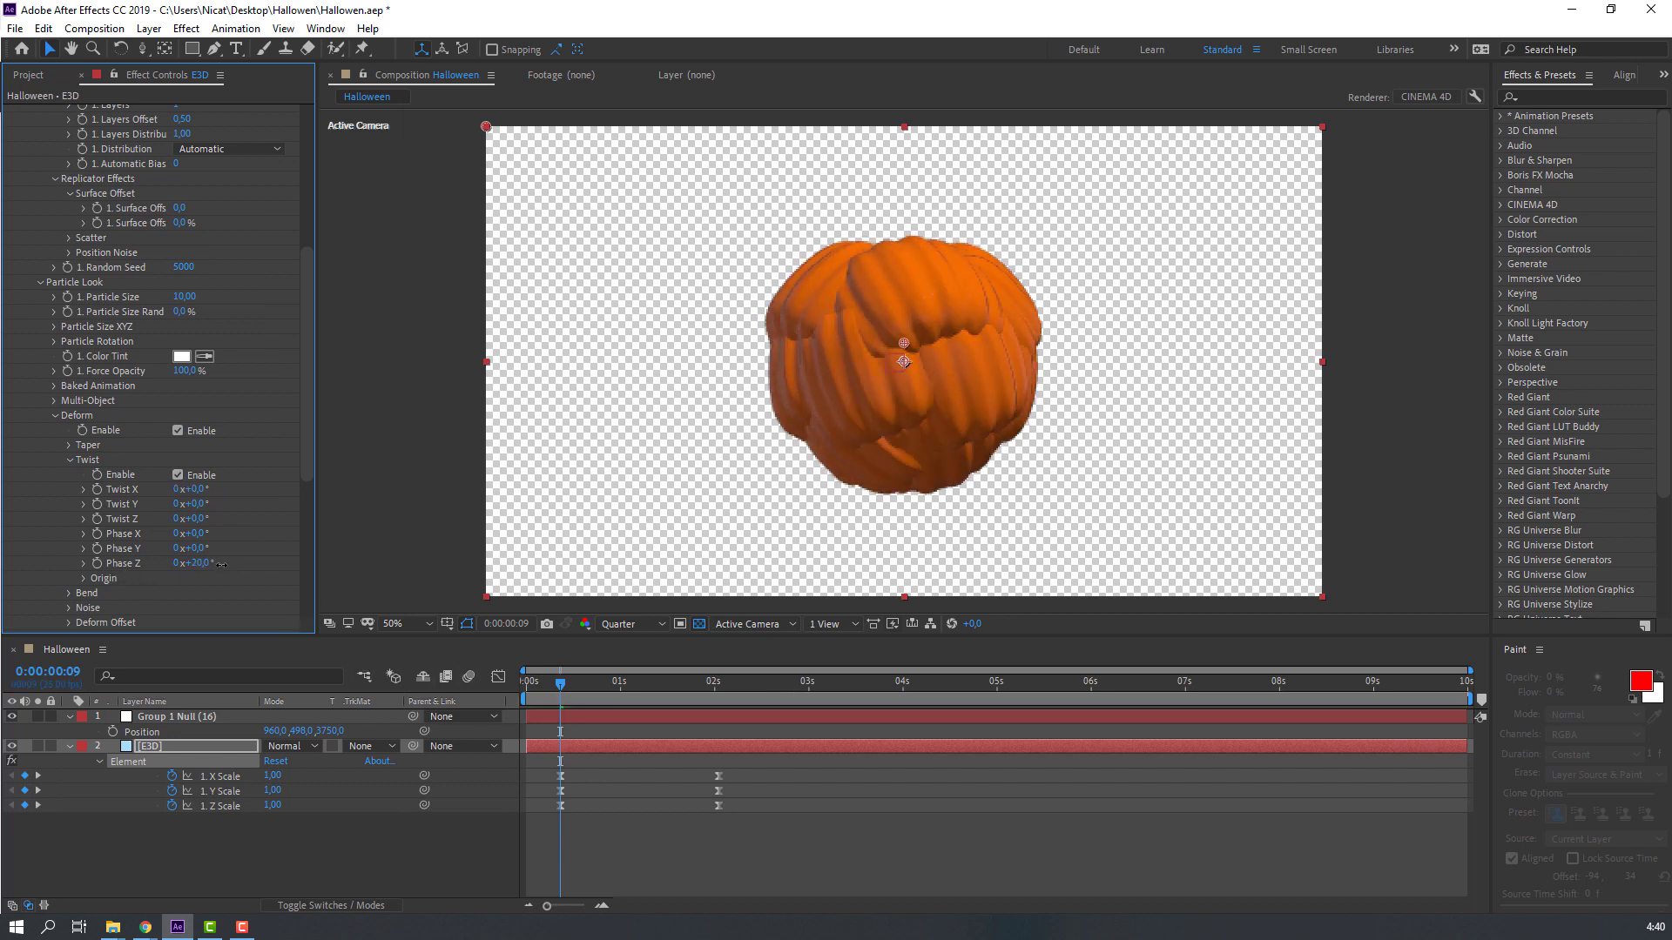
pyautogui.click(98, 565)
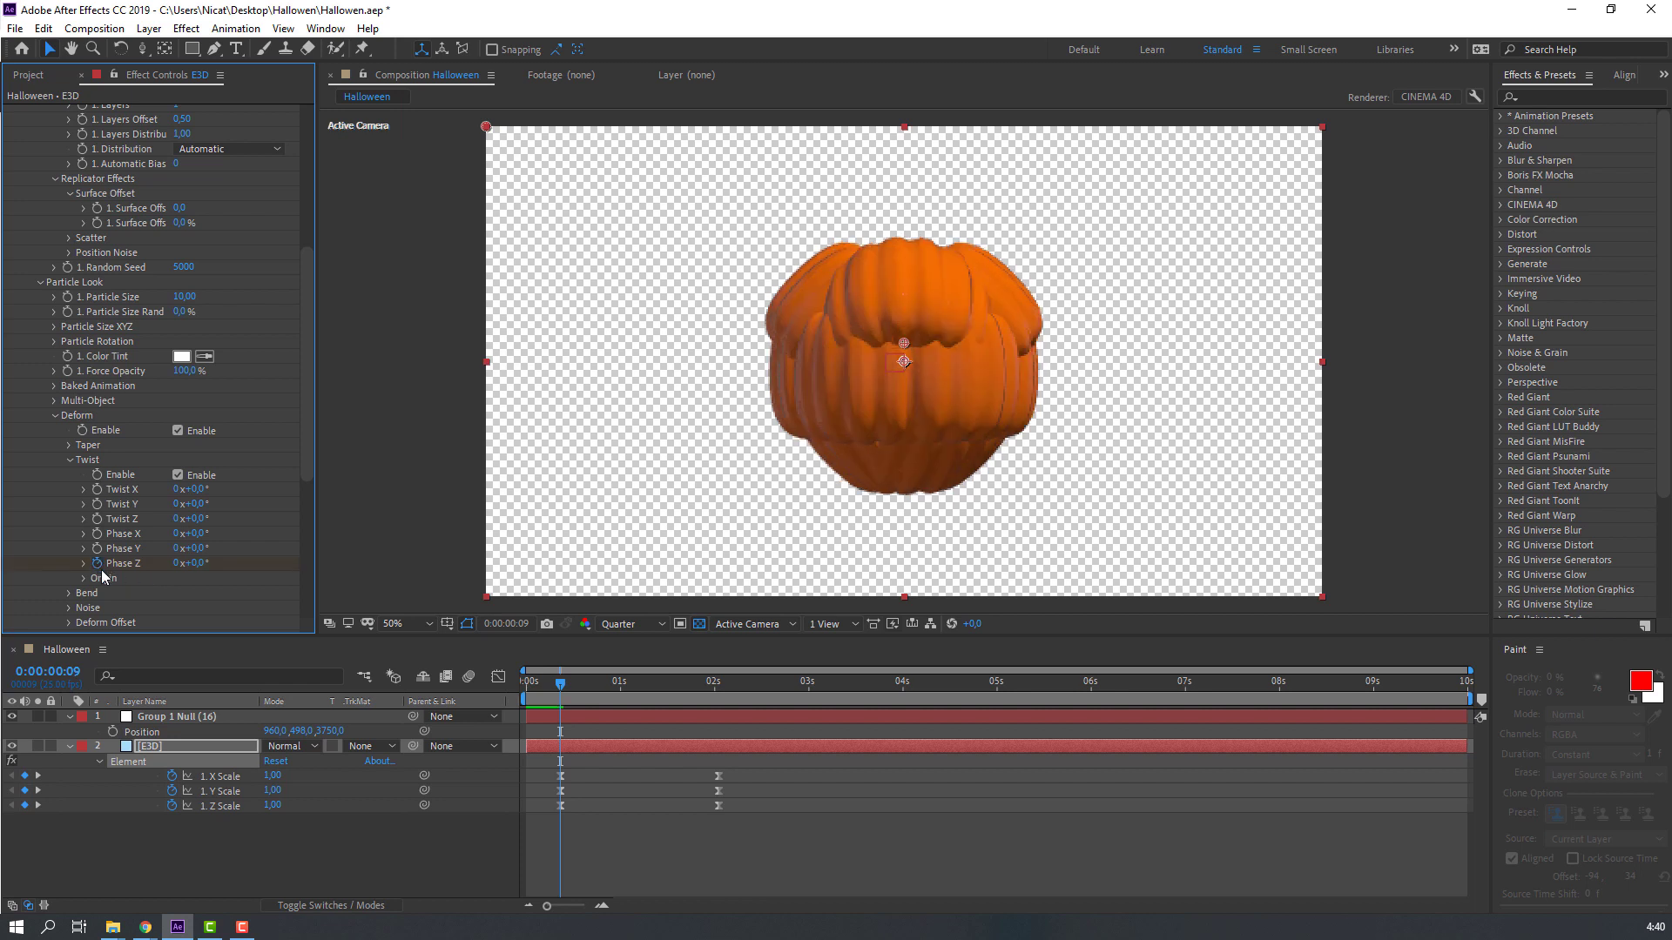
# Step: Adjust Twist Phase Z at the 9:24 end frame and preview the twisting pumpkins
pyautogui.moveTo(613, 682); pyautogui.dragTo(1544, 707)
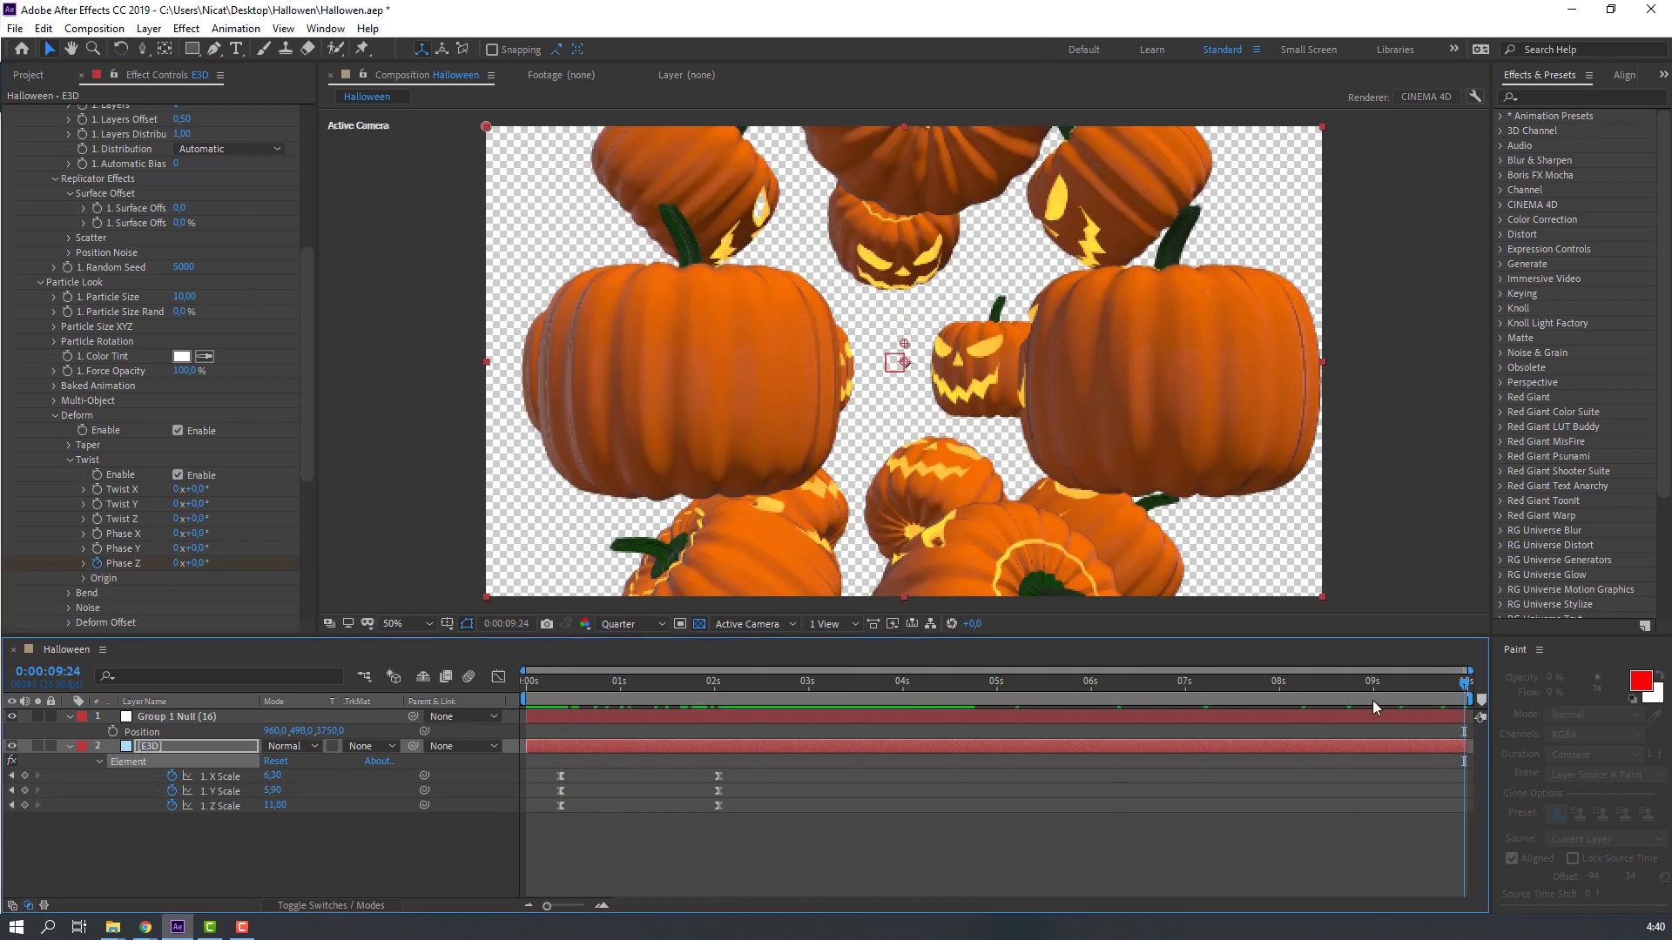
pyautogui.click(176, 563)
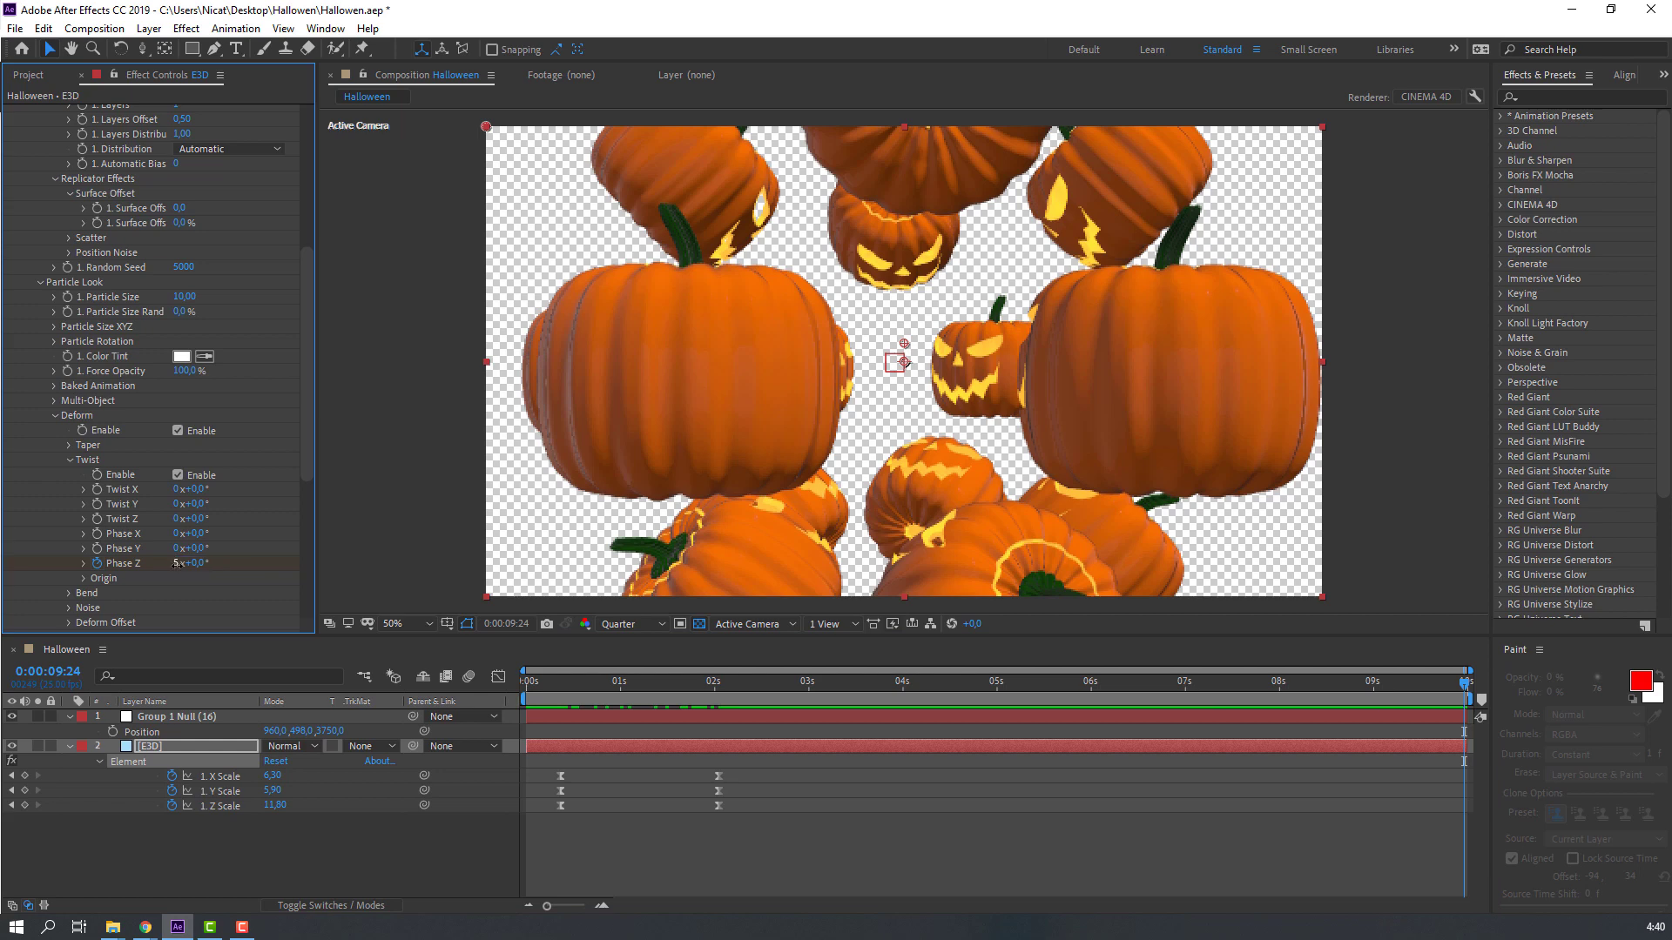
pyautogui.press('space')
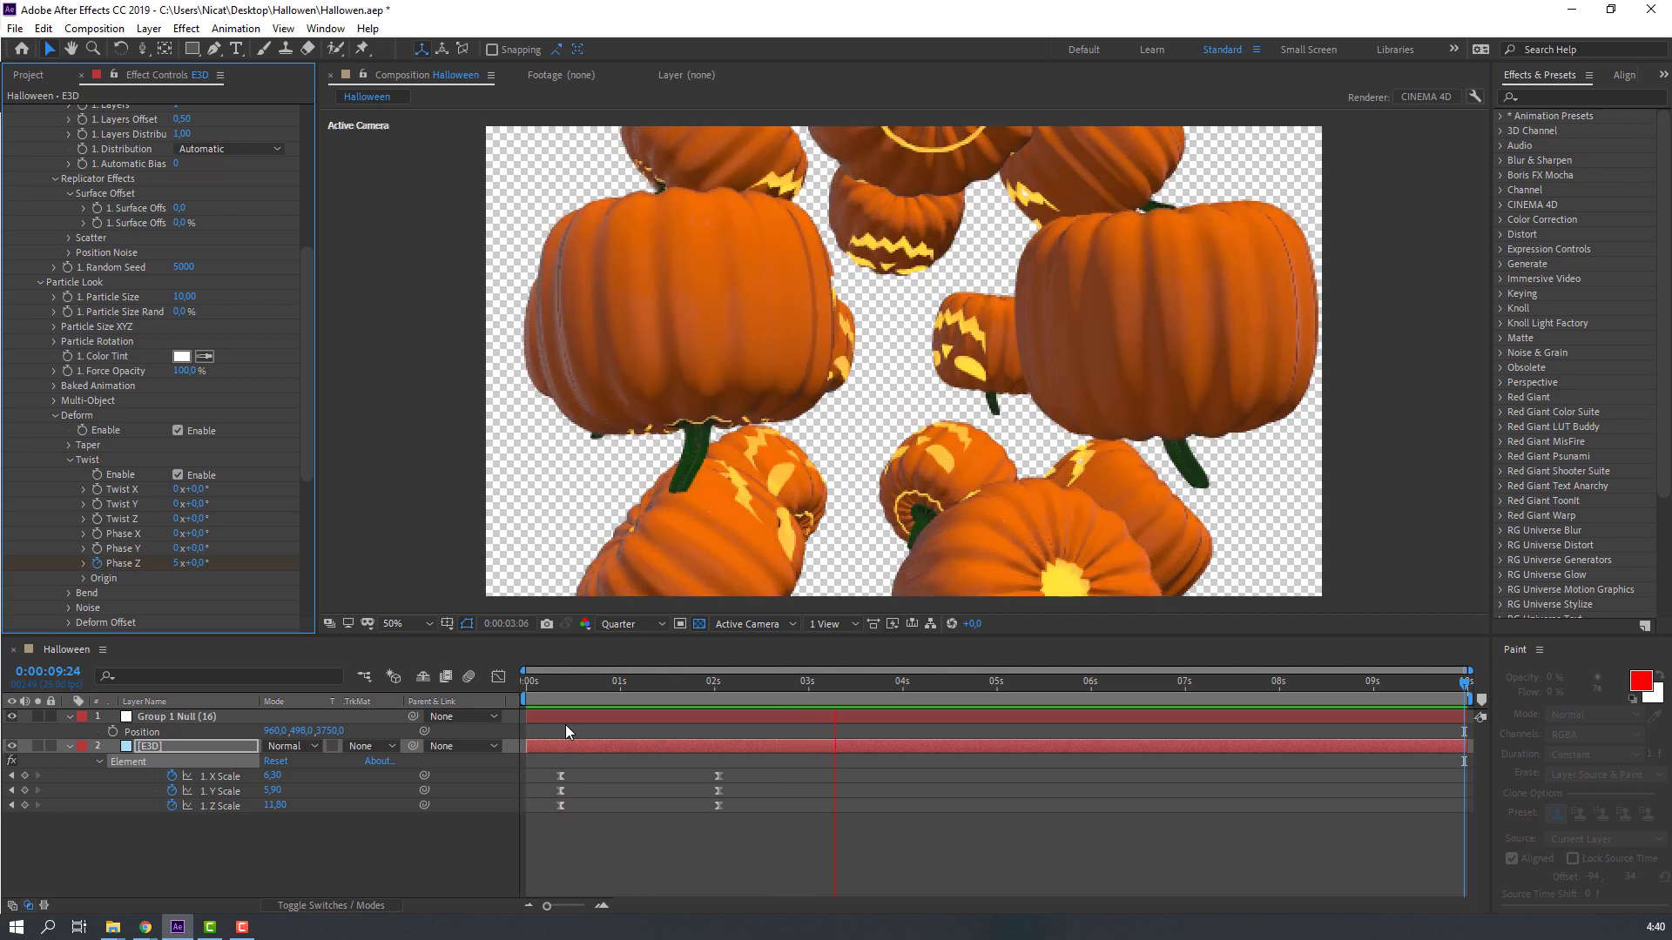
pyautogui.press('space')
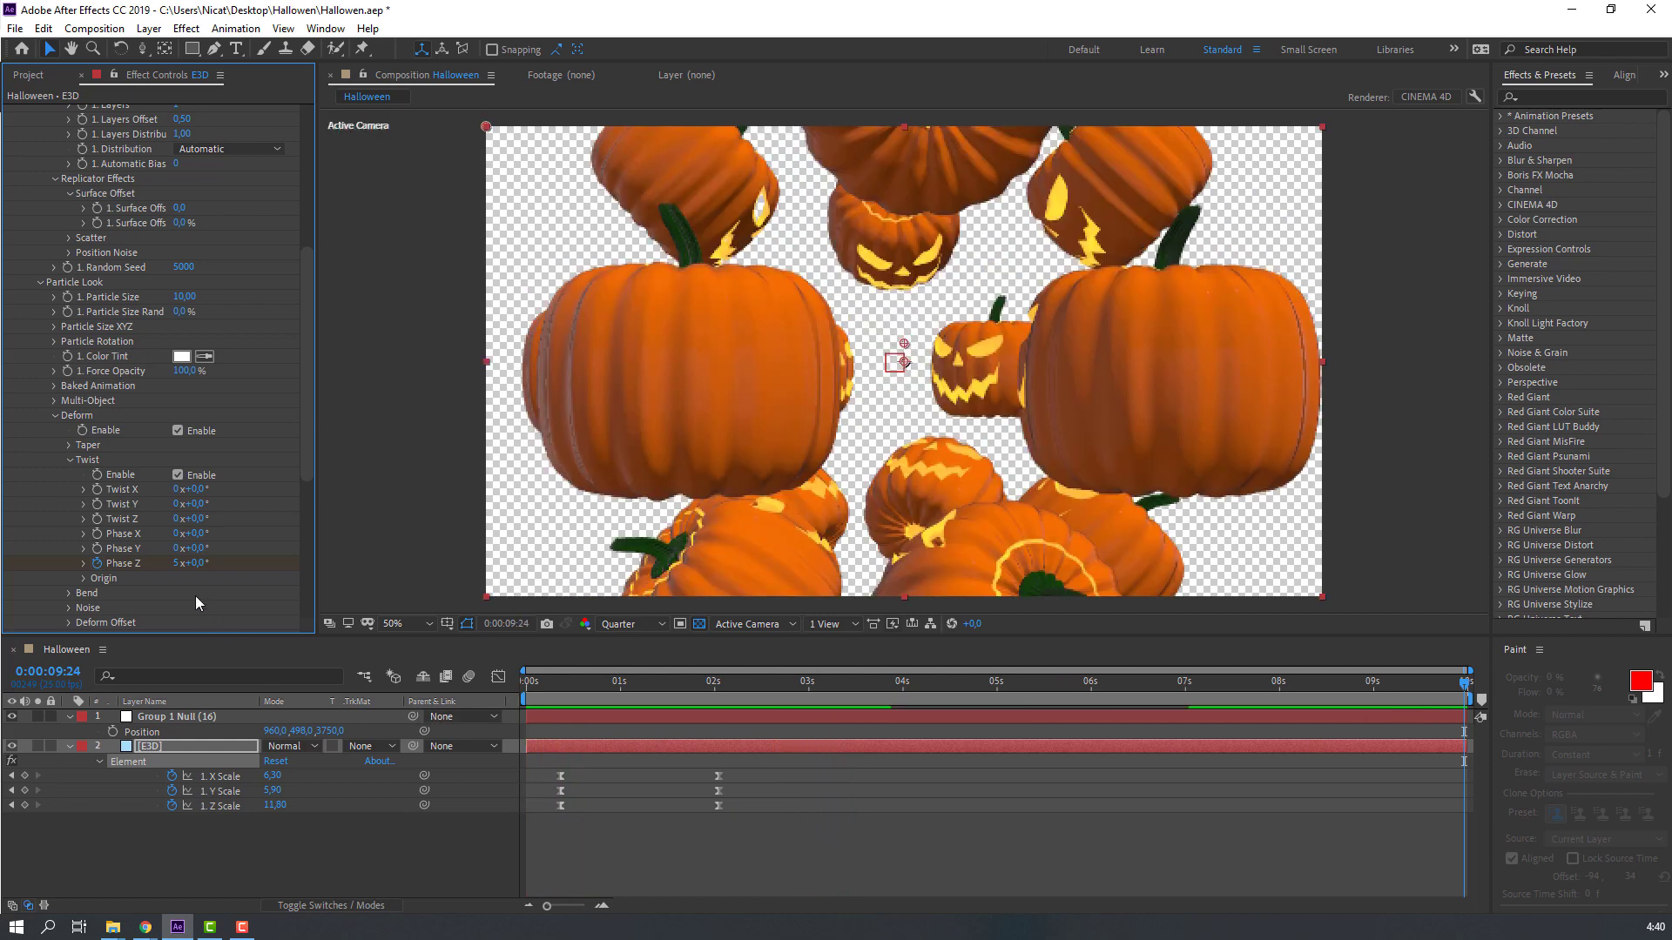
pyautogui.press('space')
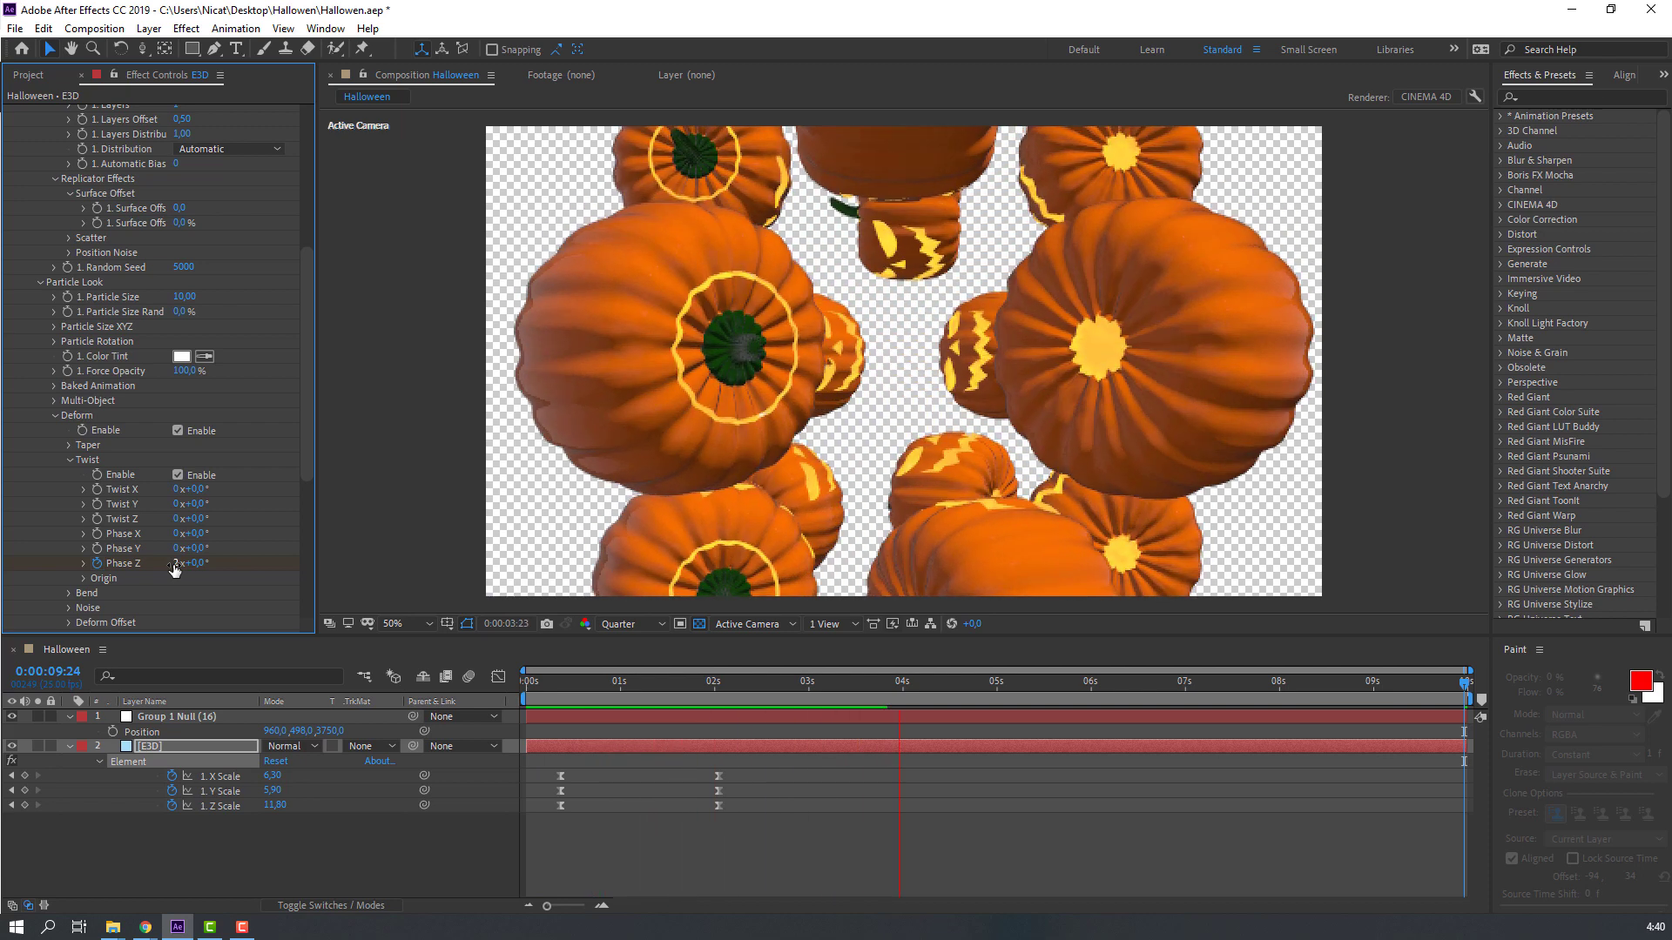
pyautogui.moveTo(174, 568); pyautogui.dragTo(219, 563)
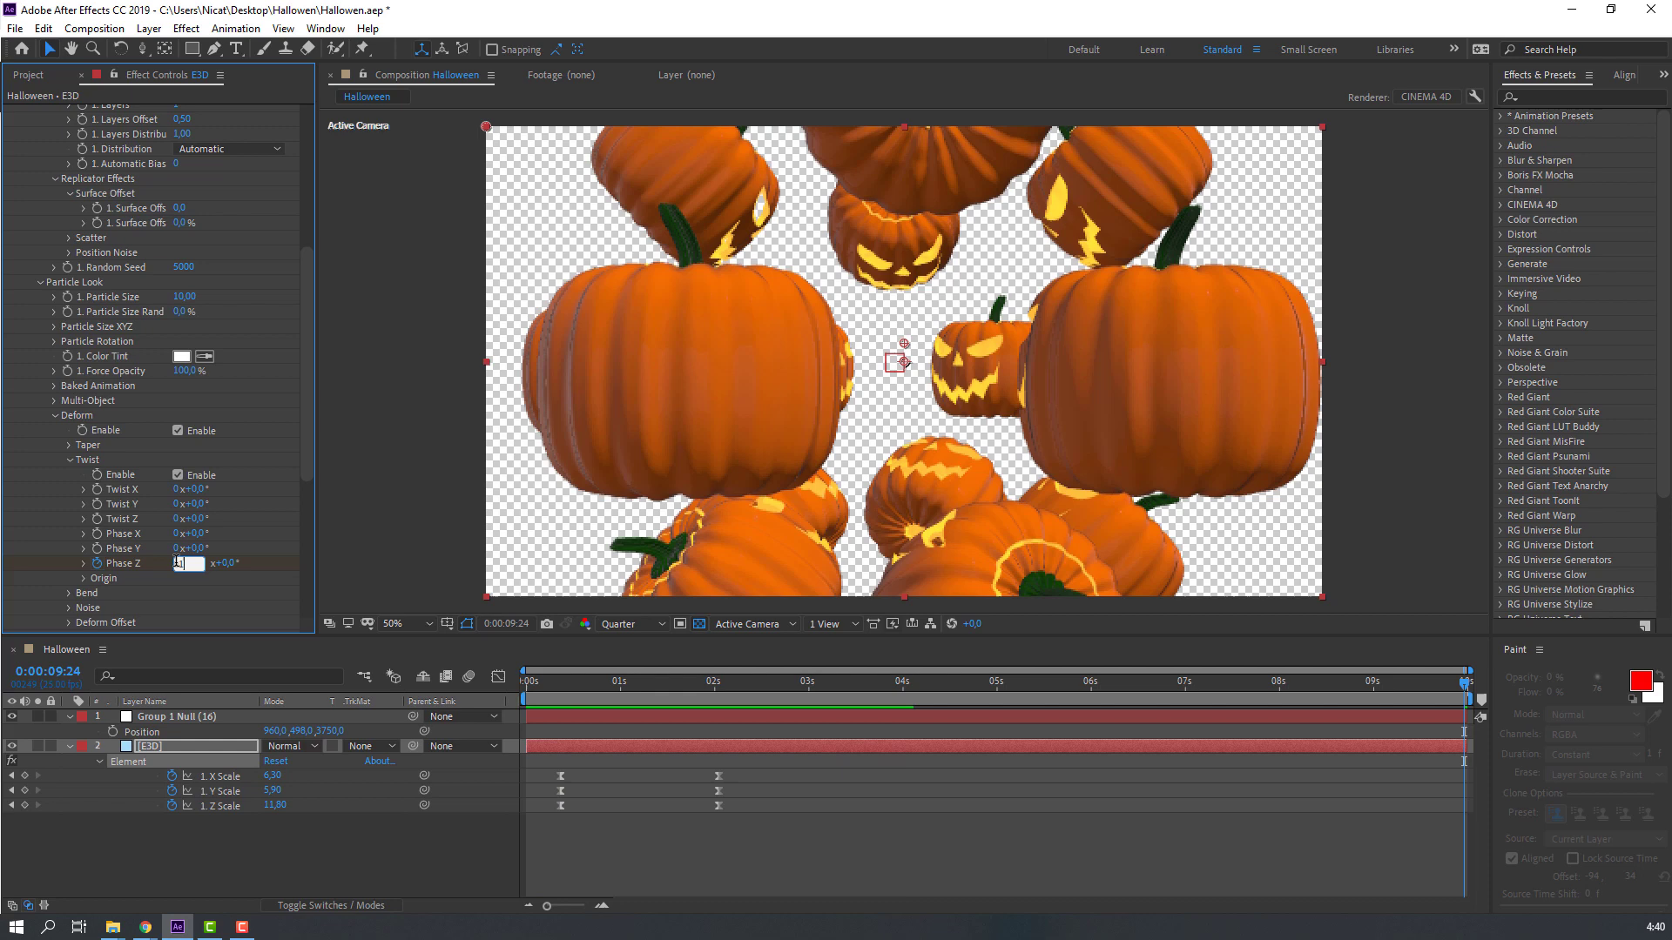
pyautogui.write('0')
pyautogui.press('Return')
pyautogui.press('space')
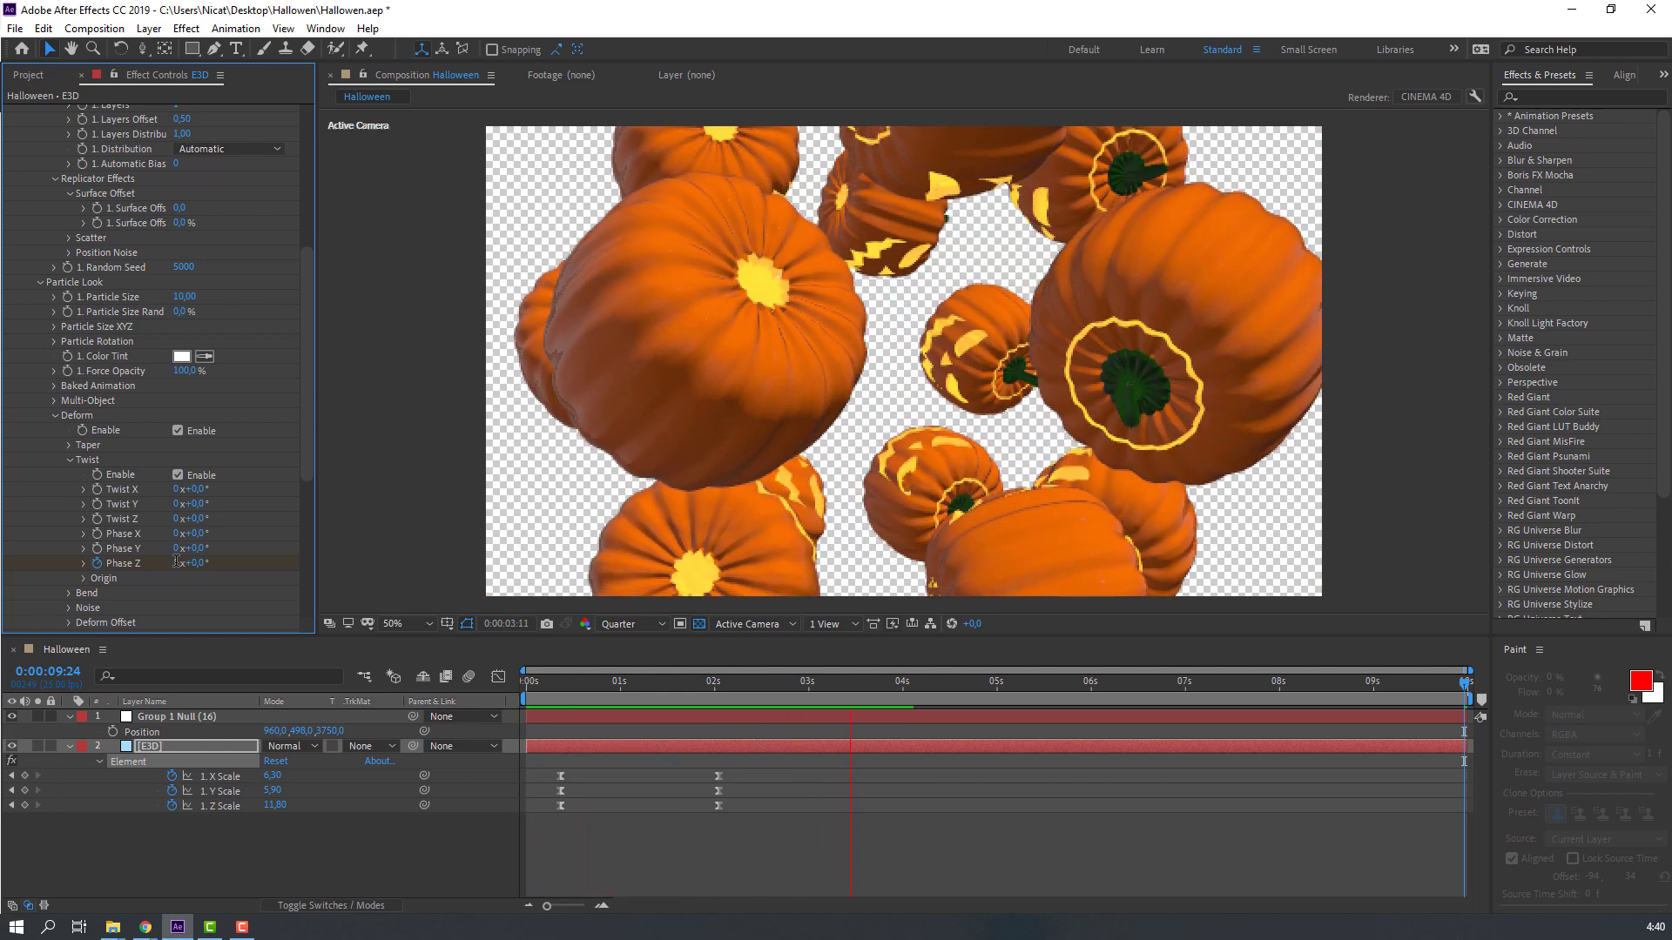
pyautogui.moveTo(725, 680); pyautogui.dragTo(1281, 704)
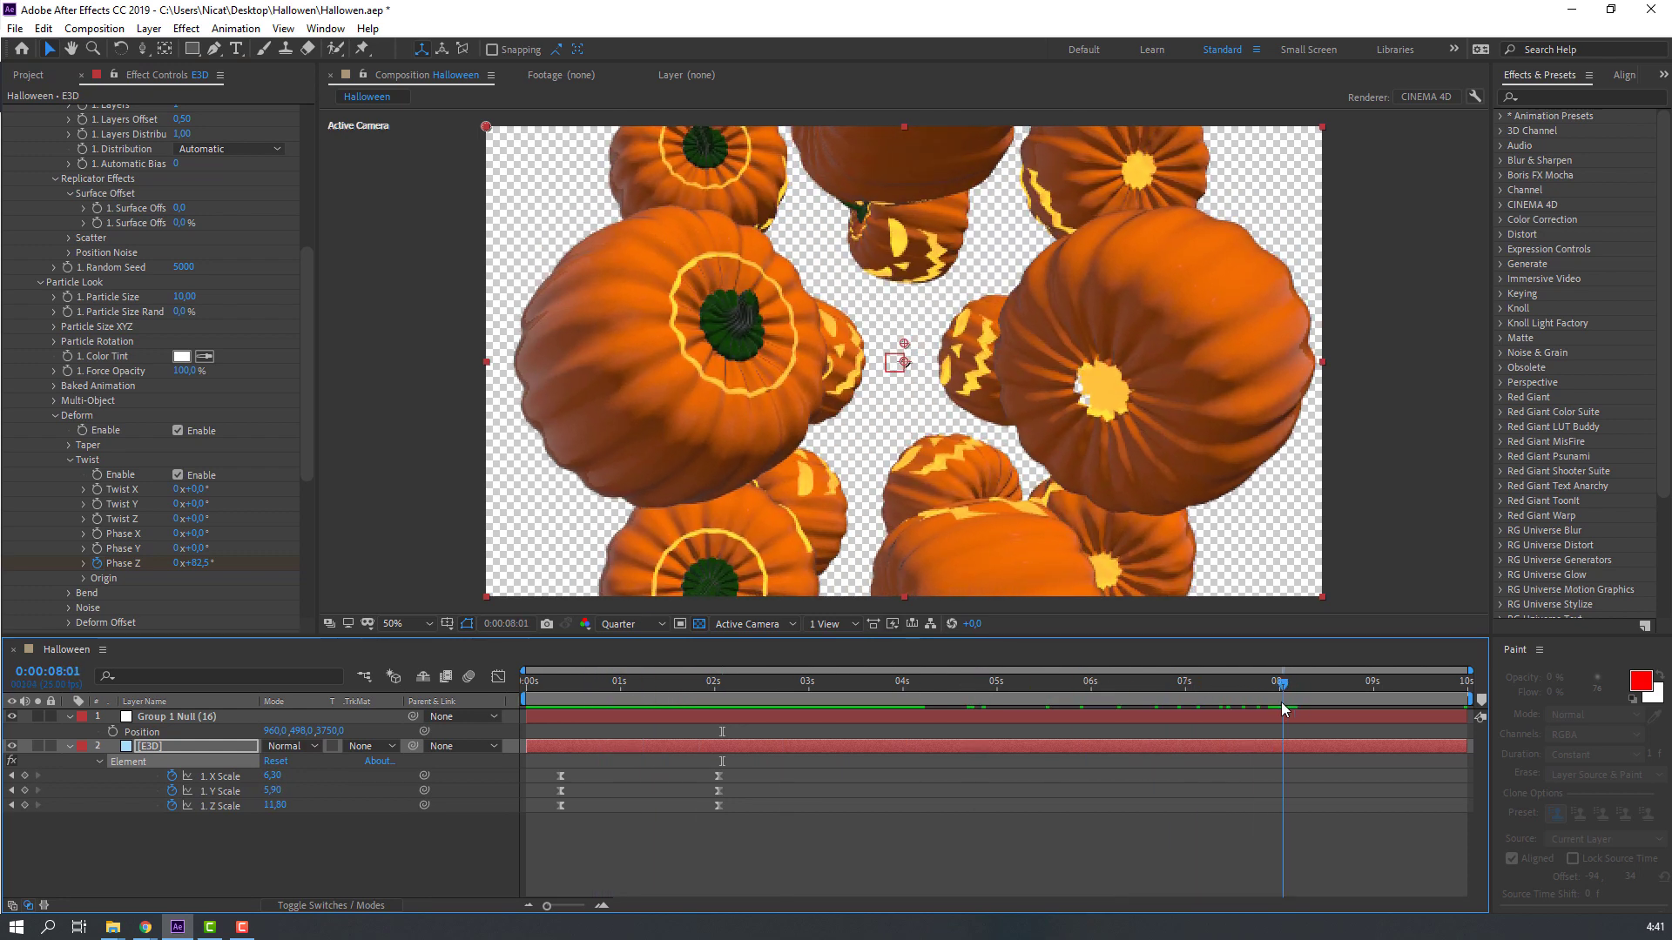
# Step: Hold Scale keyframes at 8 seconds and copy the starting 1.00 Scale keyframes to the end
pyautogui.click(24, 776)
pyautogui.click(25, 790)
pyautogui.click(24, 805)
pyautogui.click(1374, 696)
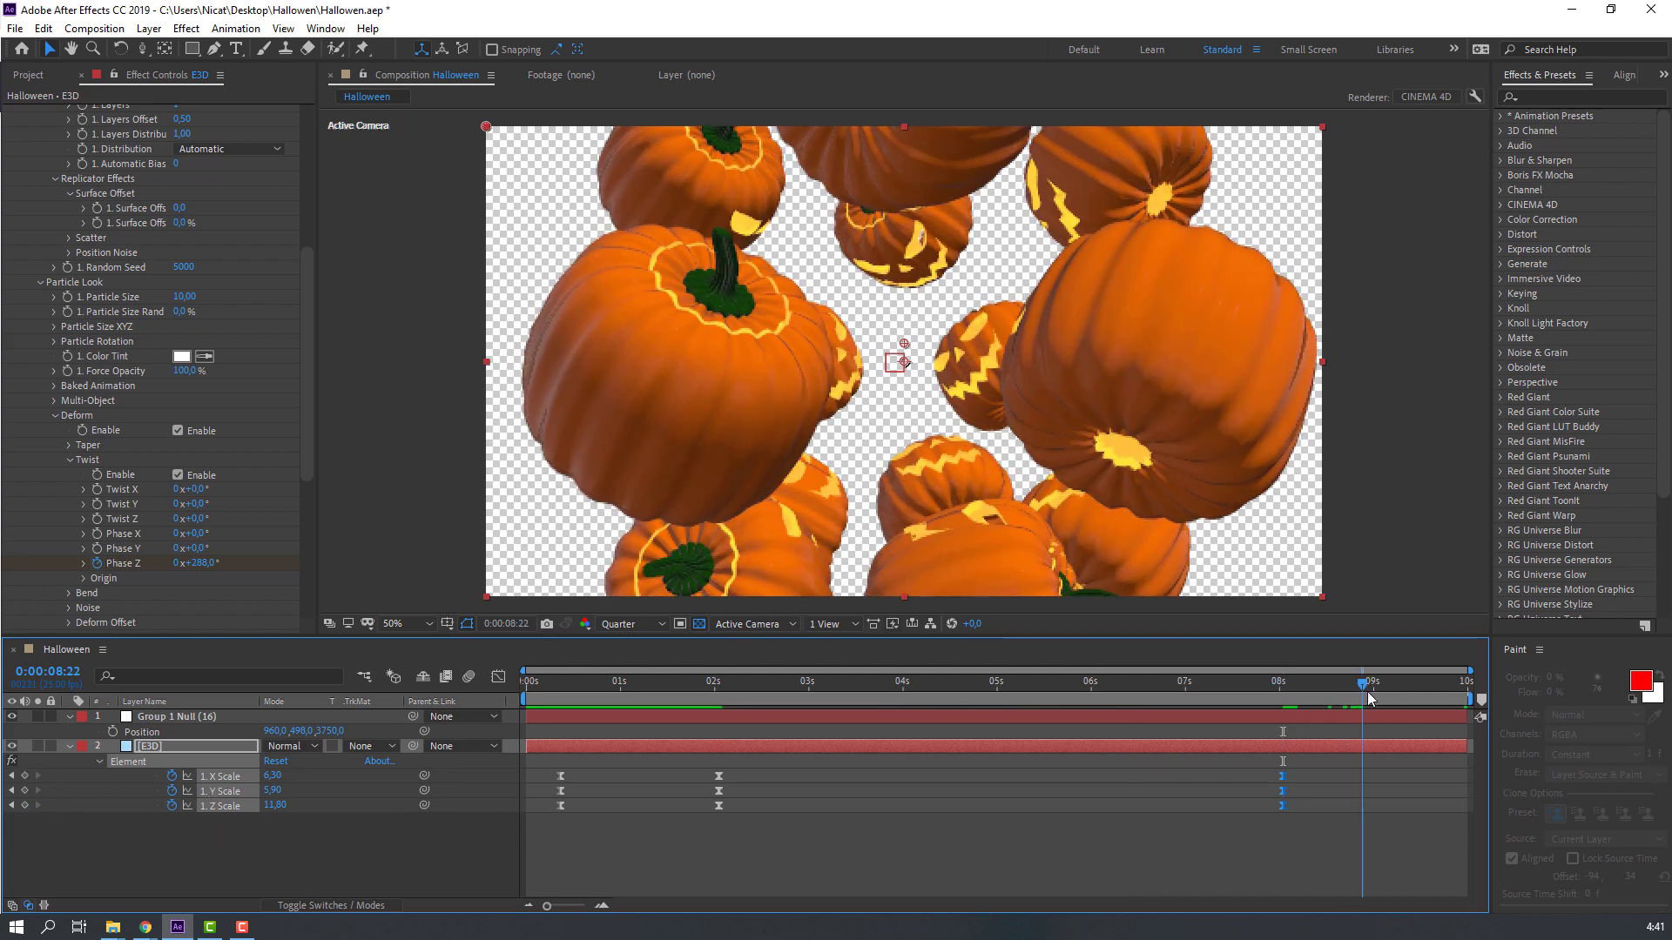
pyautogui.click(423, 845)
pyautogui.moveTo(596, 765)
pyautogui.mouseDown()
pyautogui.moveTo(545, 819)
pyautogui.moveTo(561, 815)
pyautogui.mouseUp()
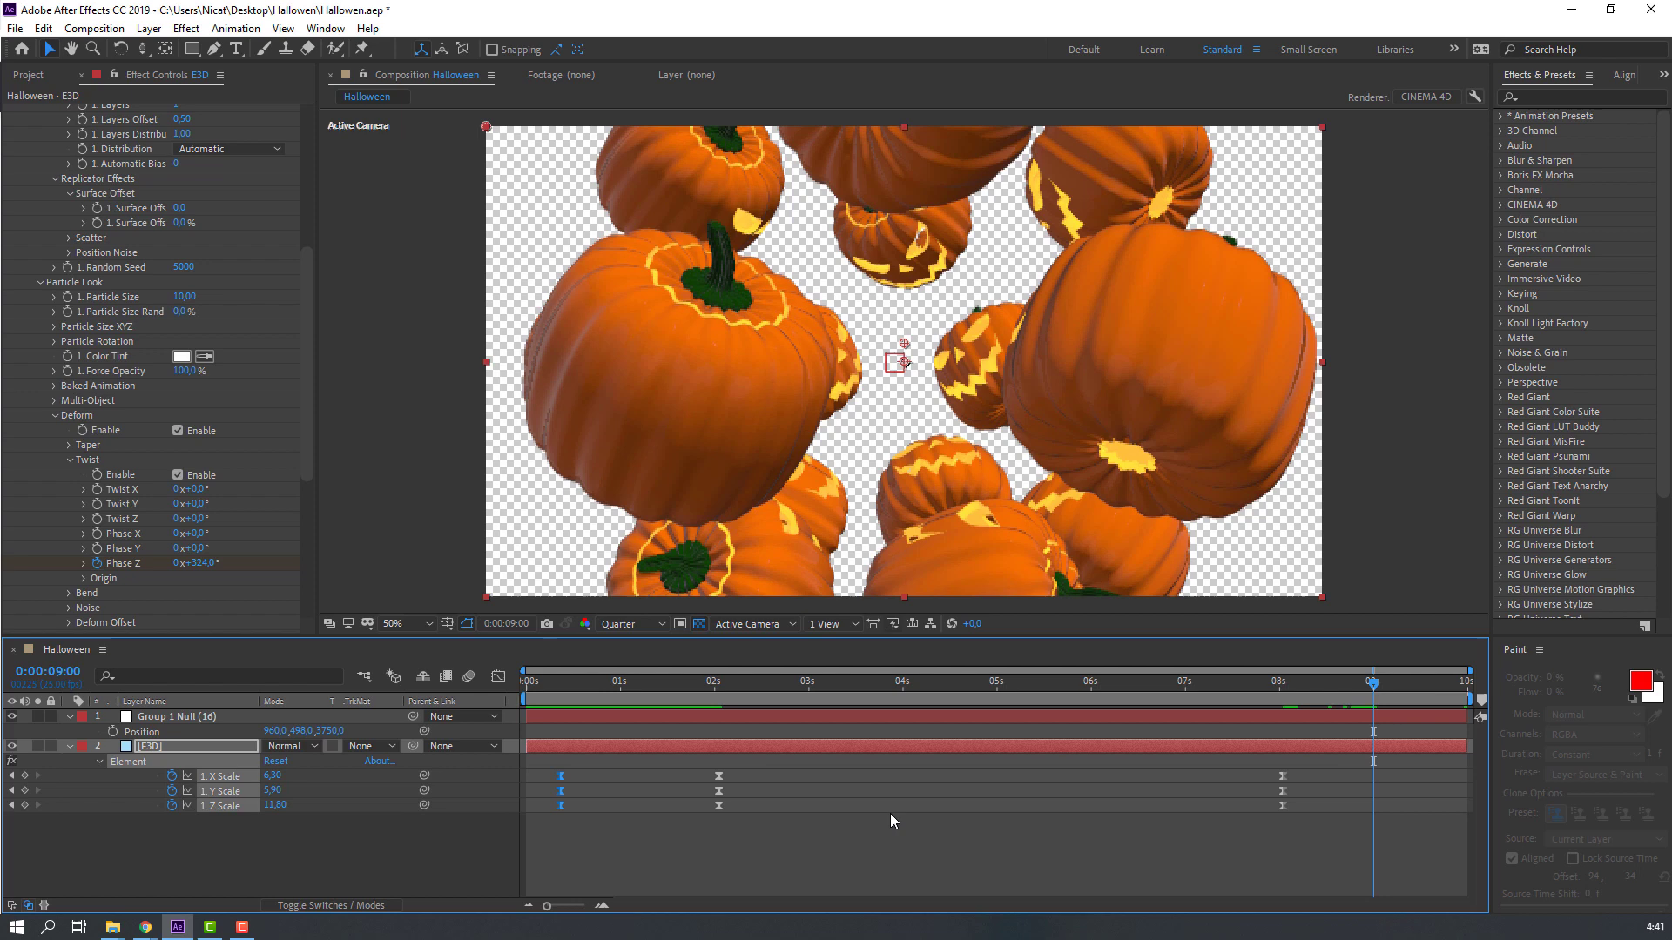
pyautogui.moveTo(1252, 682); pyautogui.dragTo(1384, 689)
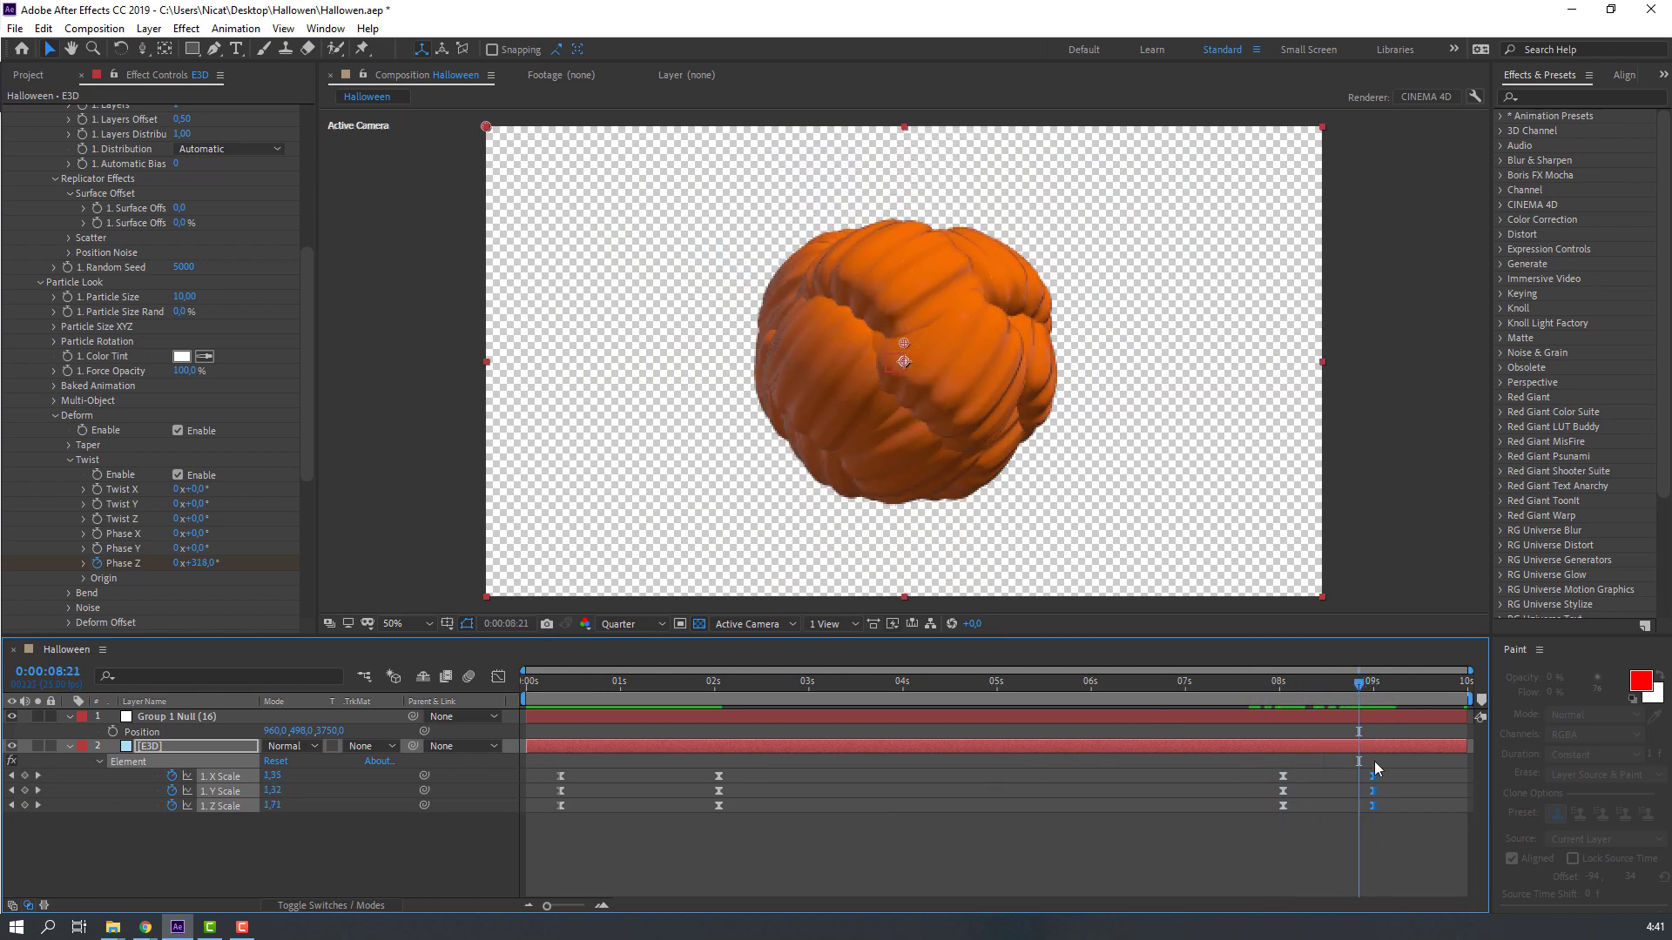
pyautogui.moveTo(1441, 768); pyautogui.dragTo(1393, 786)
pyautogui.moveTo(1393, 688); pyautogui.dragTo(1463, 693)
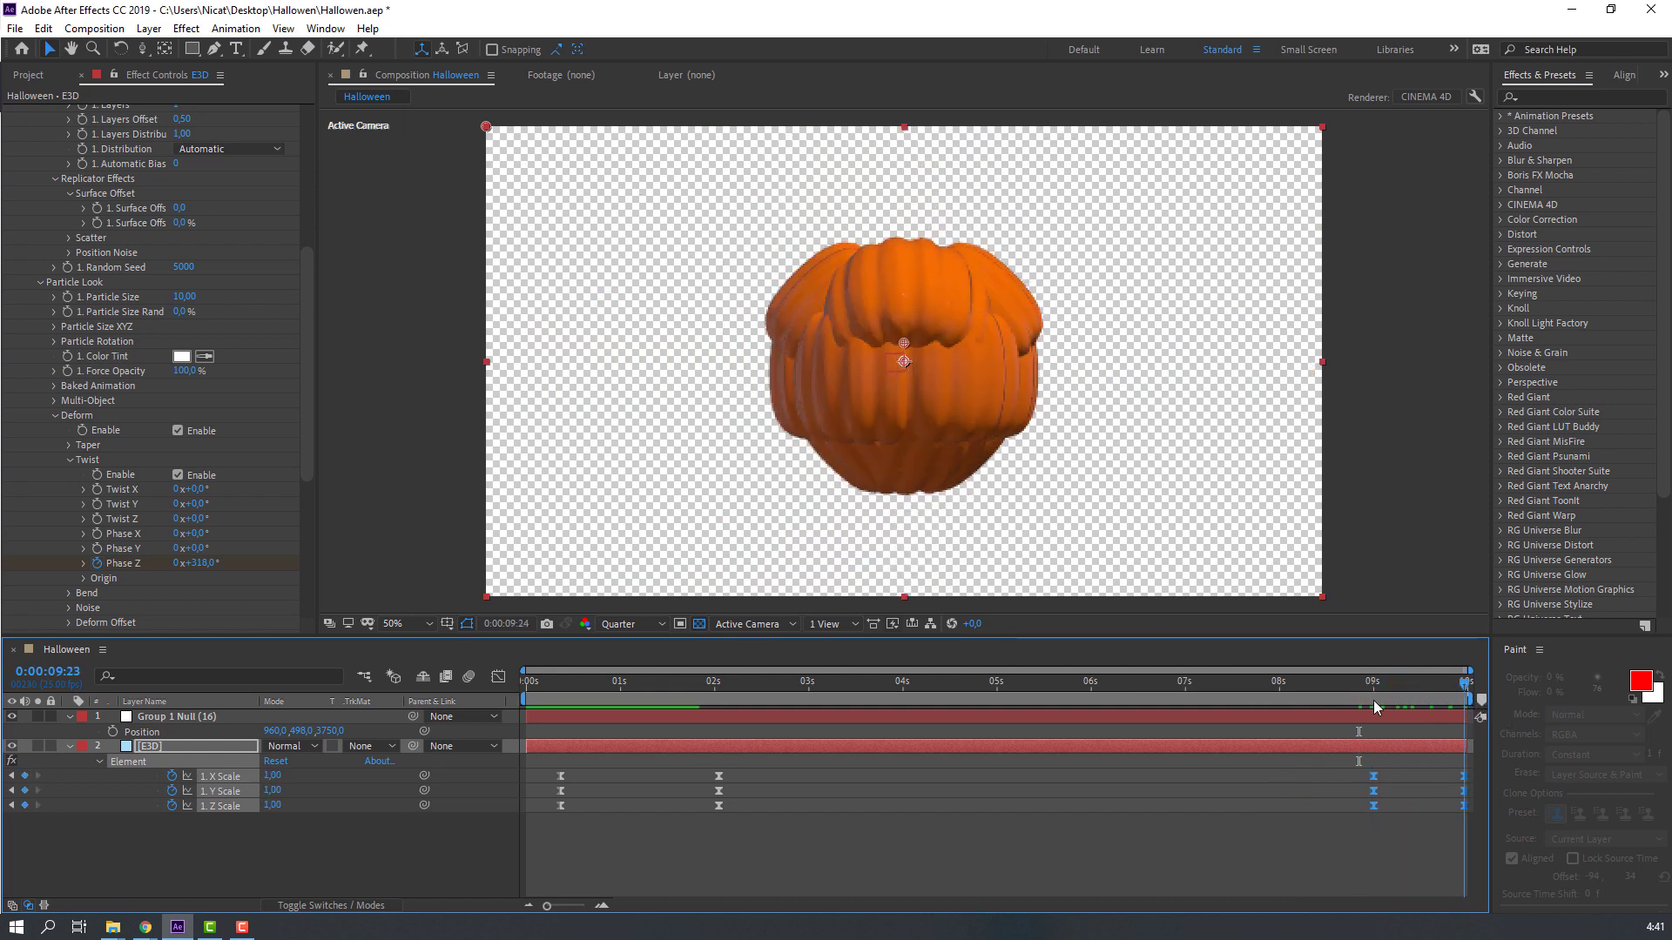
# Step: Shift the grow-in Scale keyframes earlier to about 1 second and preview the result
pyautogui.press('Home')
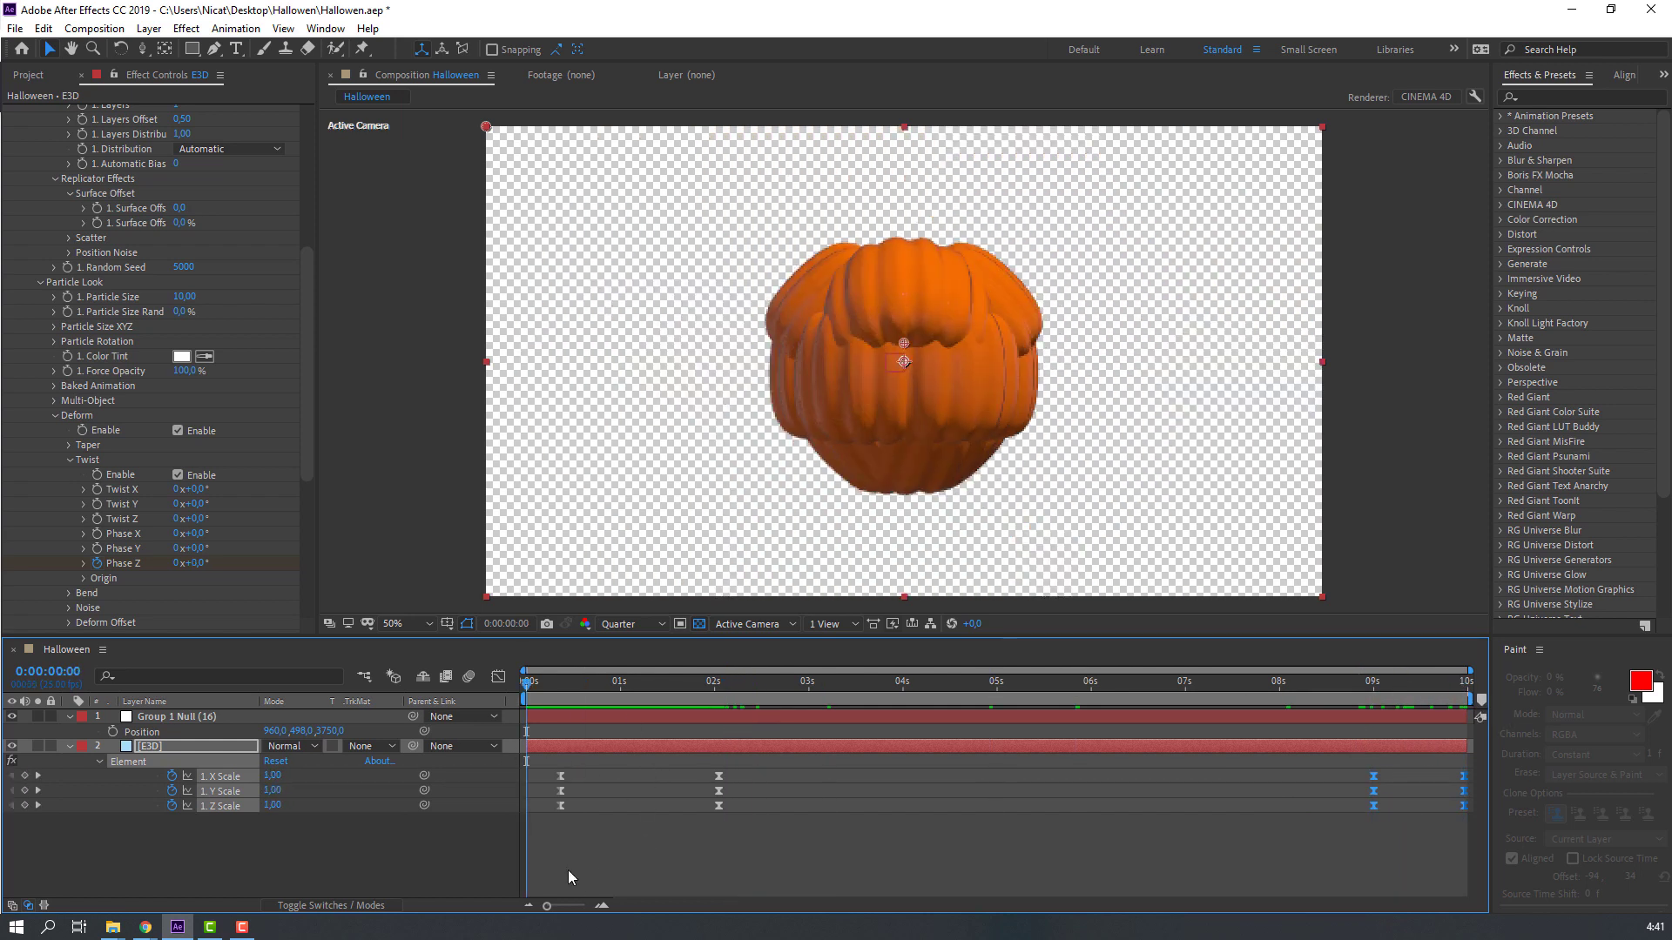
pyautogui.click(399, 863)
pyautogui.press('space')
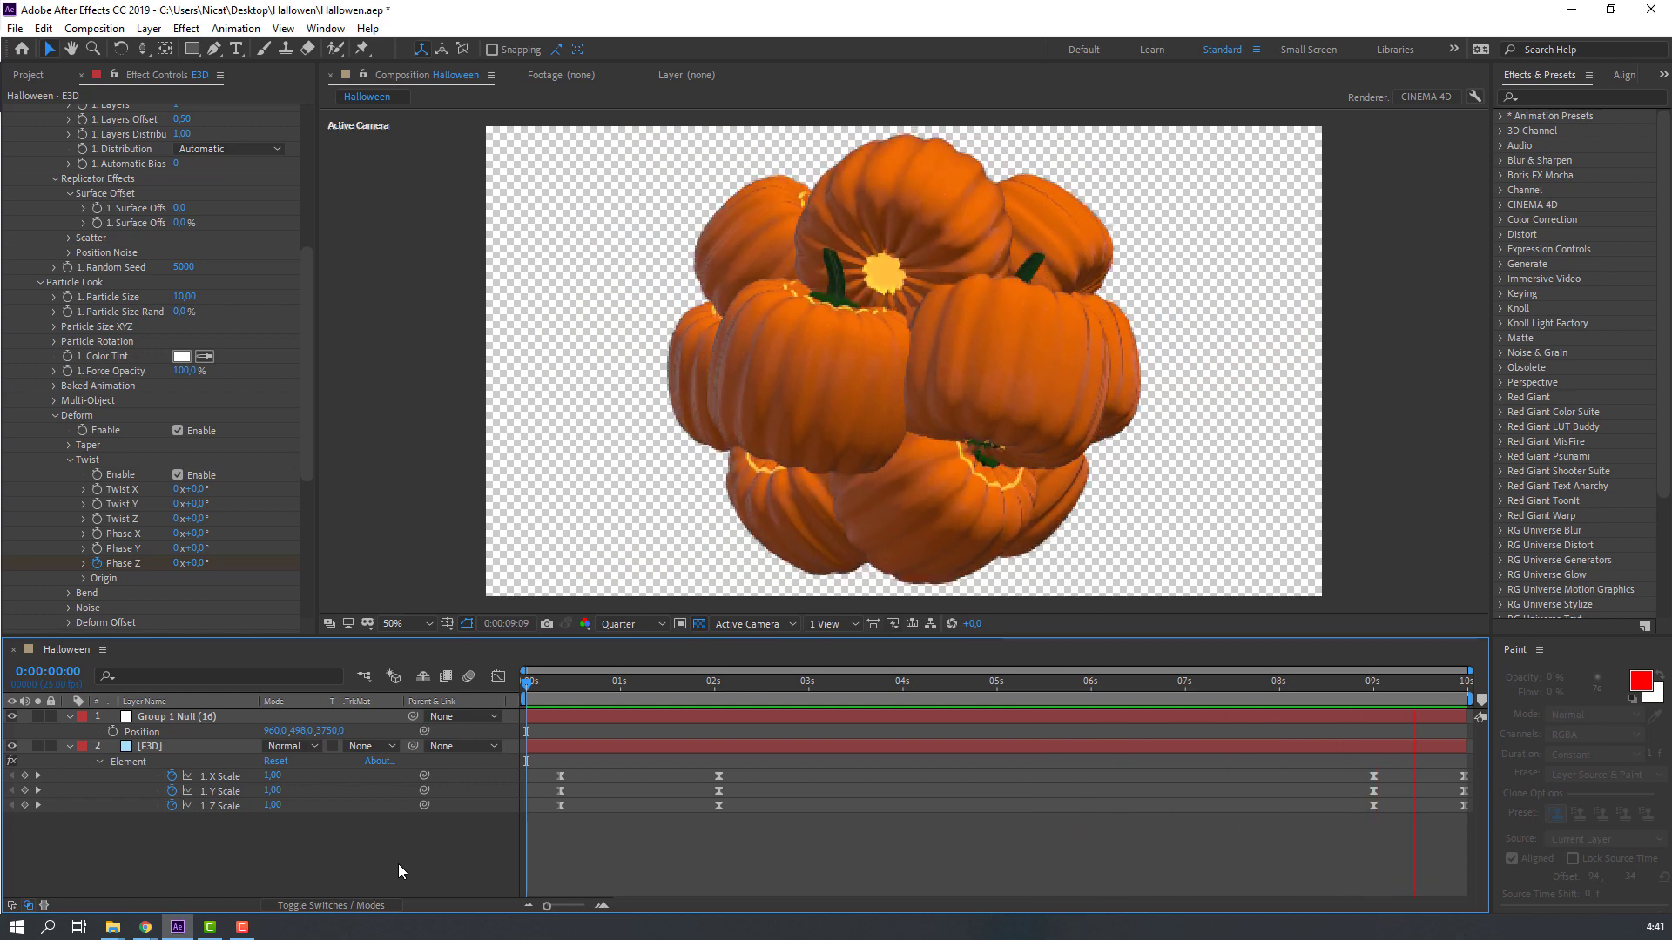
pyautogui.press('space')
pyautogui.moveTo(761, 762); pyautogui.dragTo(526, 806)
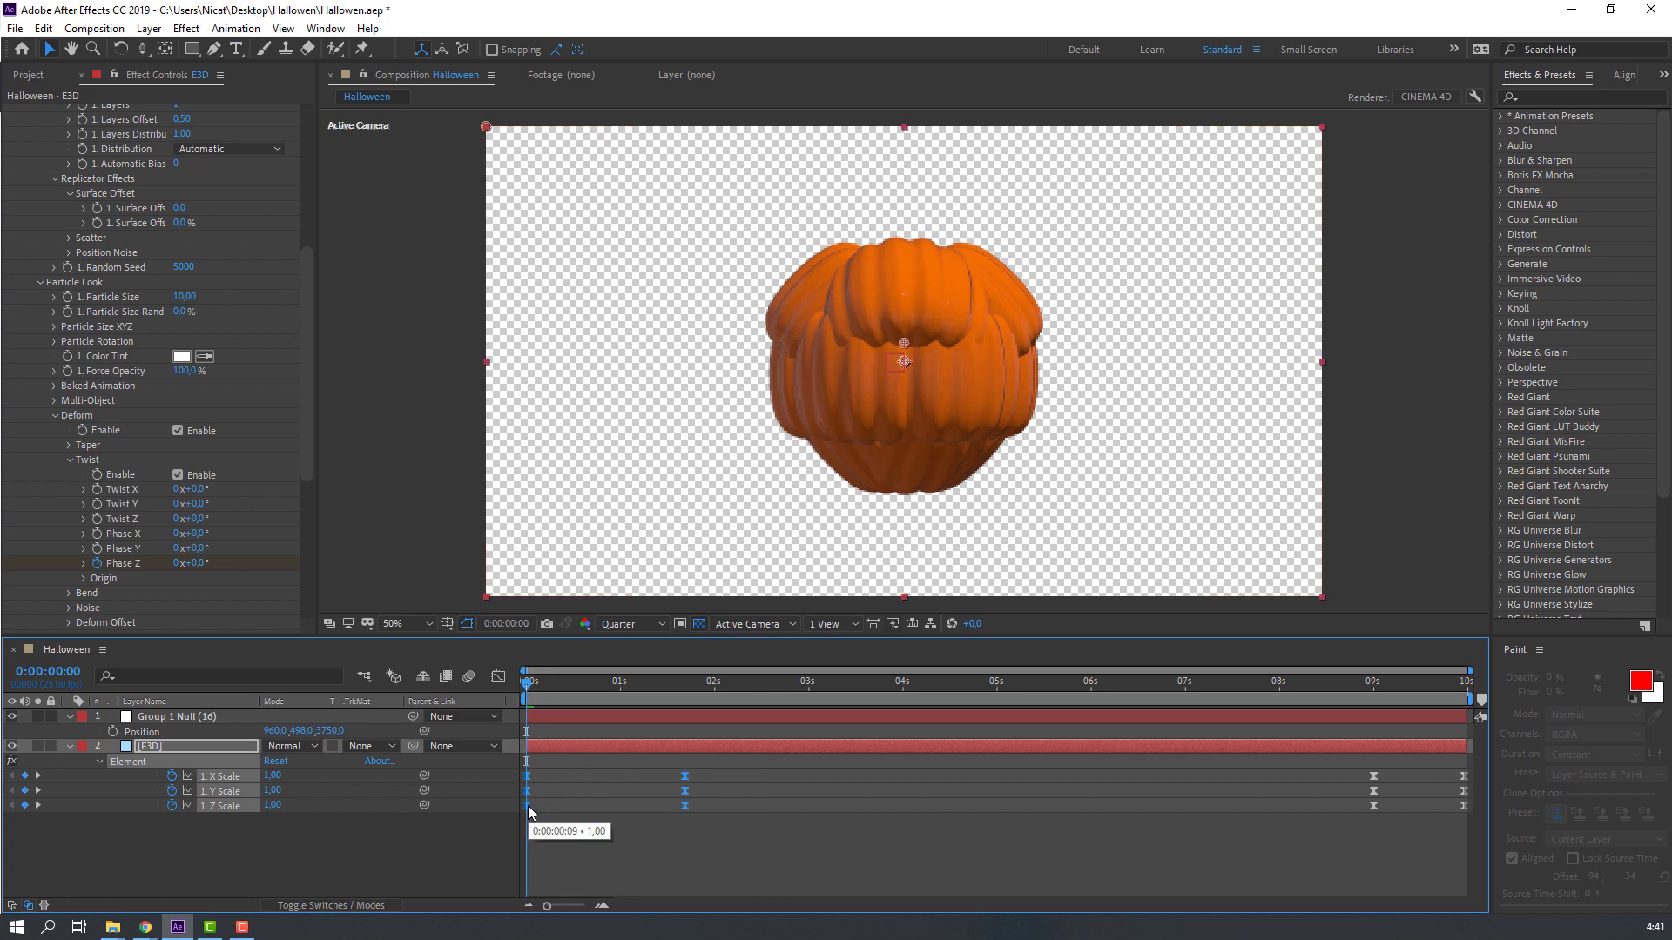
pyautogui.moveTo(684, 806); pyautogui.dragTo(622, 812)
pyautogui.click(622, 827)
pyautogui.press('space')
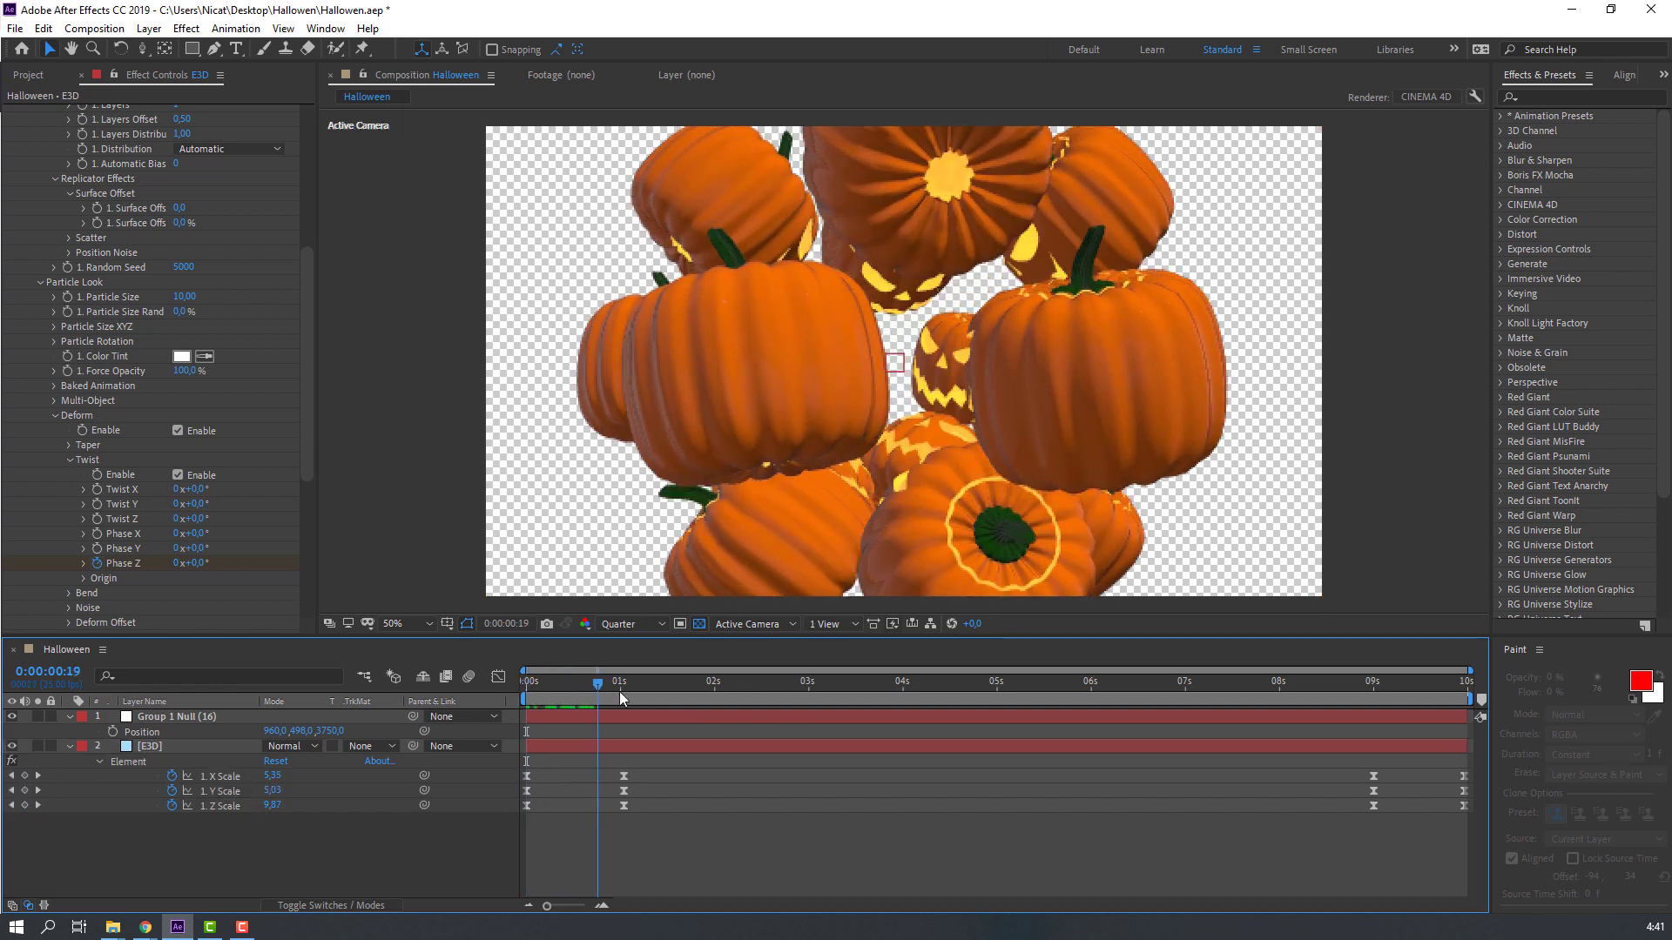
pyautogui.press('space')
# Step: Collapse the E3D and Group 1 Null layer properties
pyautogui.click(85, 751)
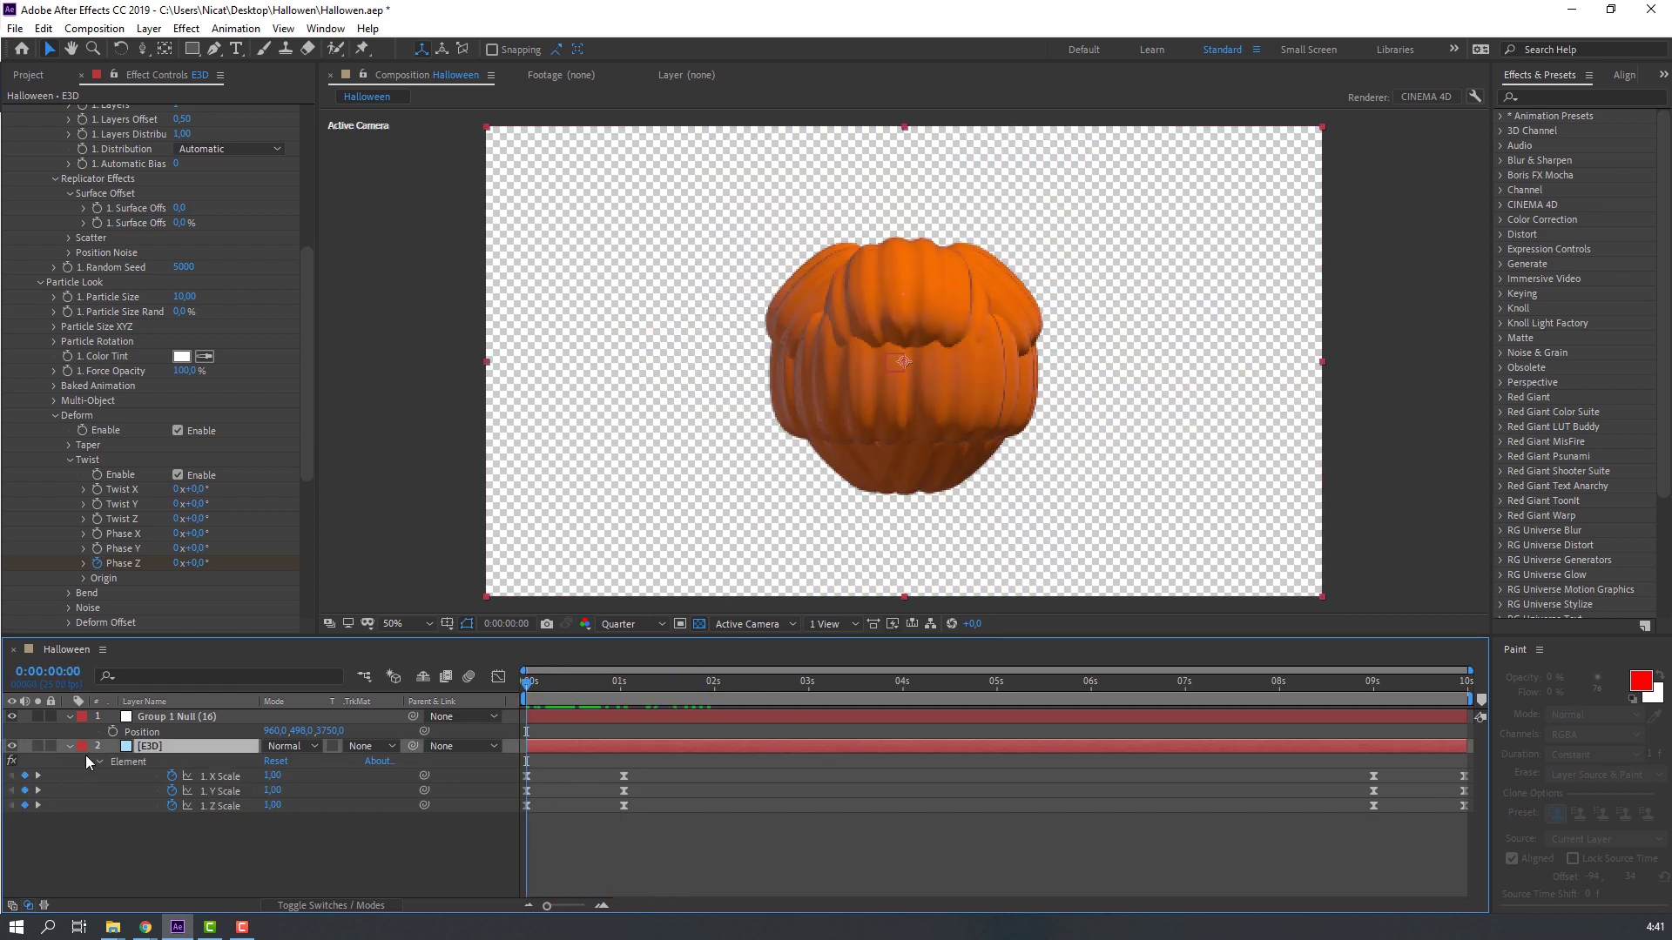
pyautogui.click(69, 747)
pyautogui.click(68, 717)
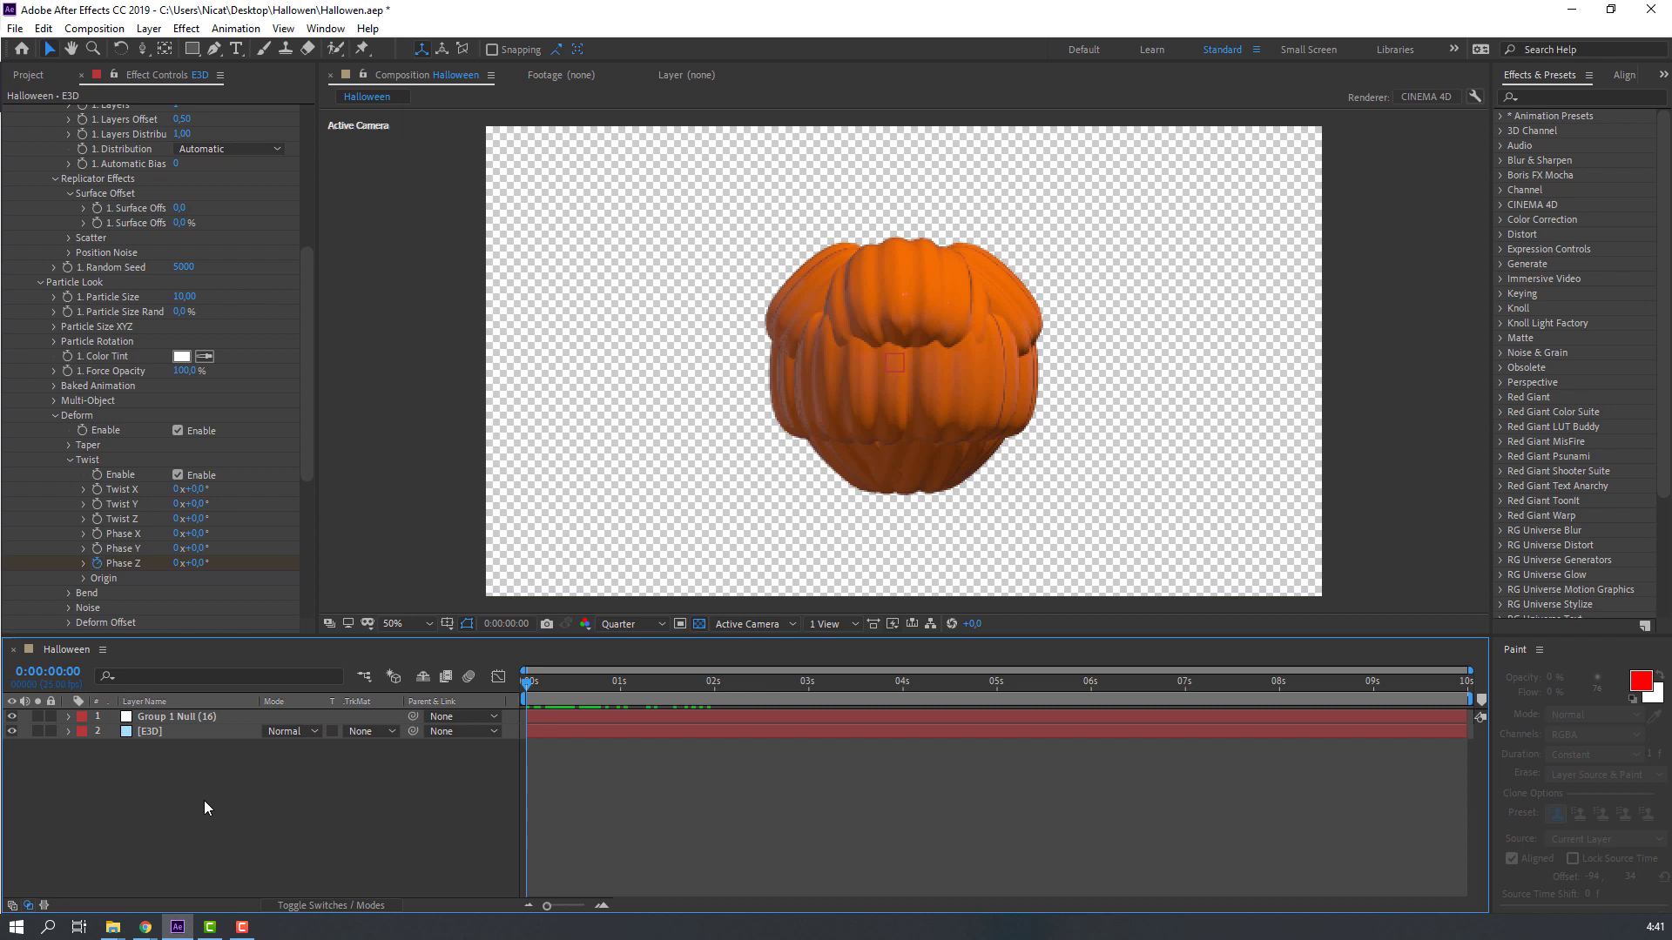
# Step: Add a 50mm Two-Node Camera named Camera 1
pyautogui.rightClick(149, 782)
pyautogui.moveTo(217, 592)
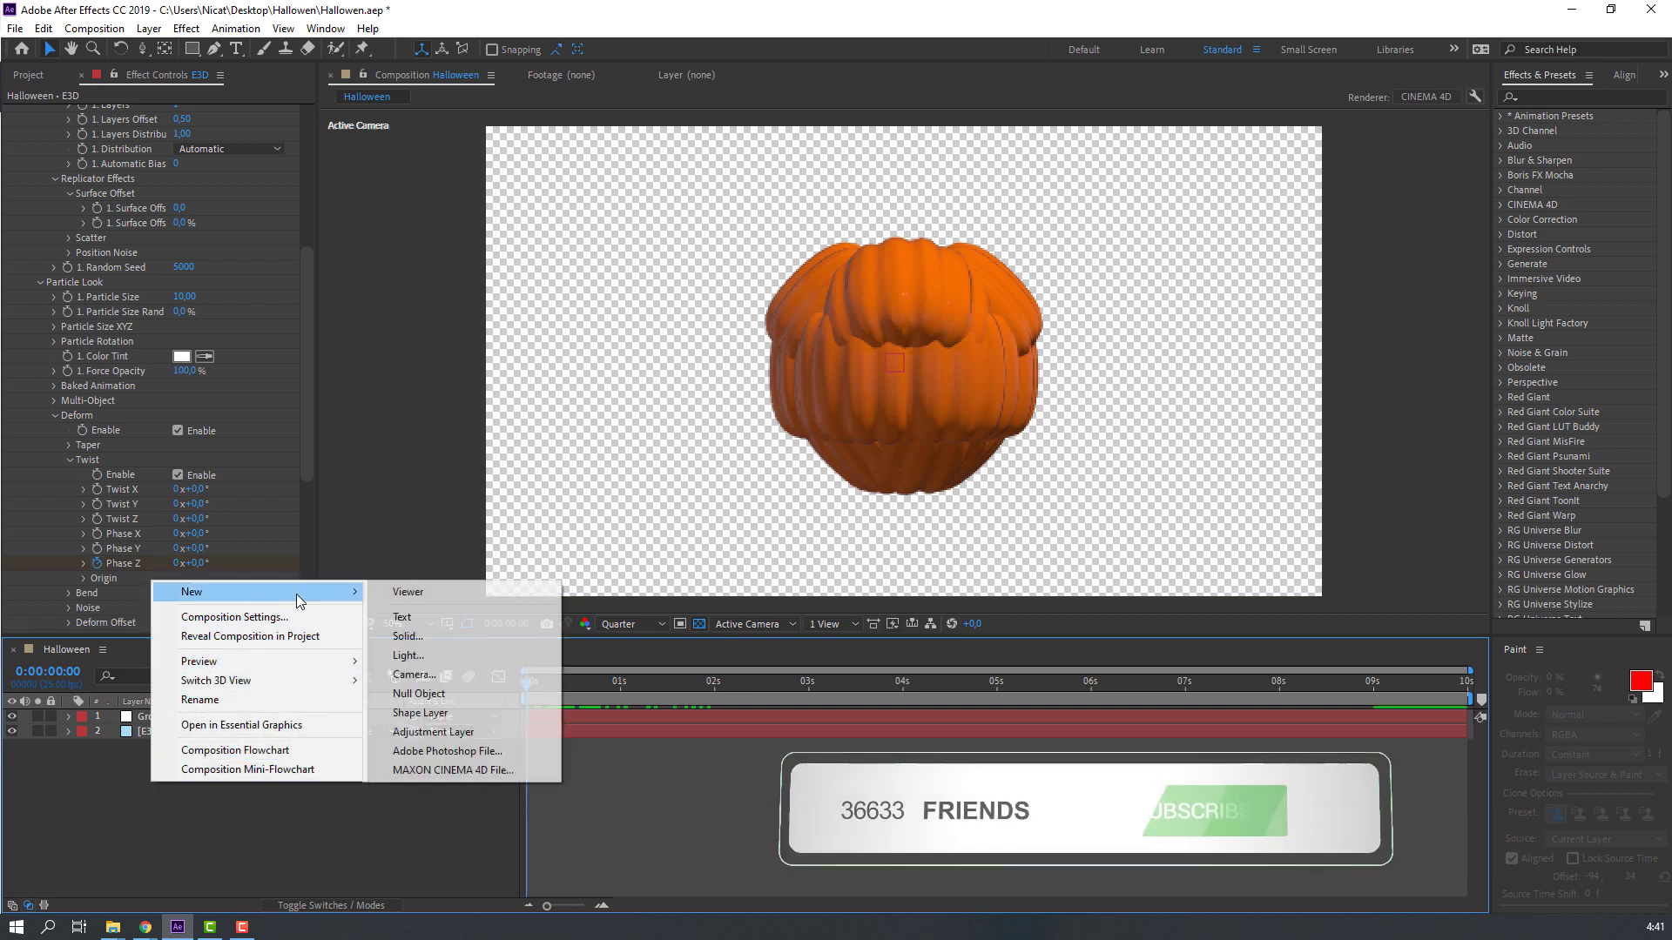
pyautogui.click(414, 674)
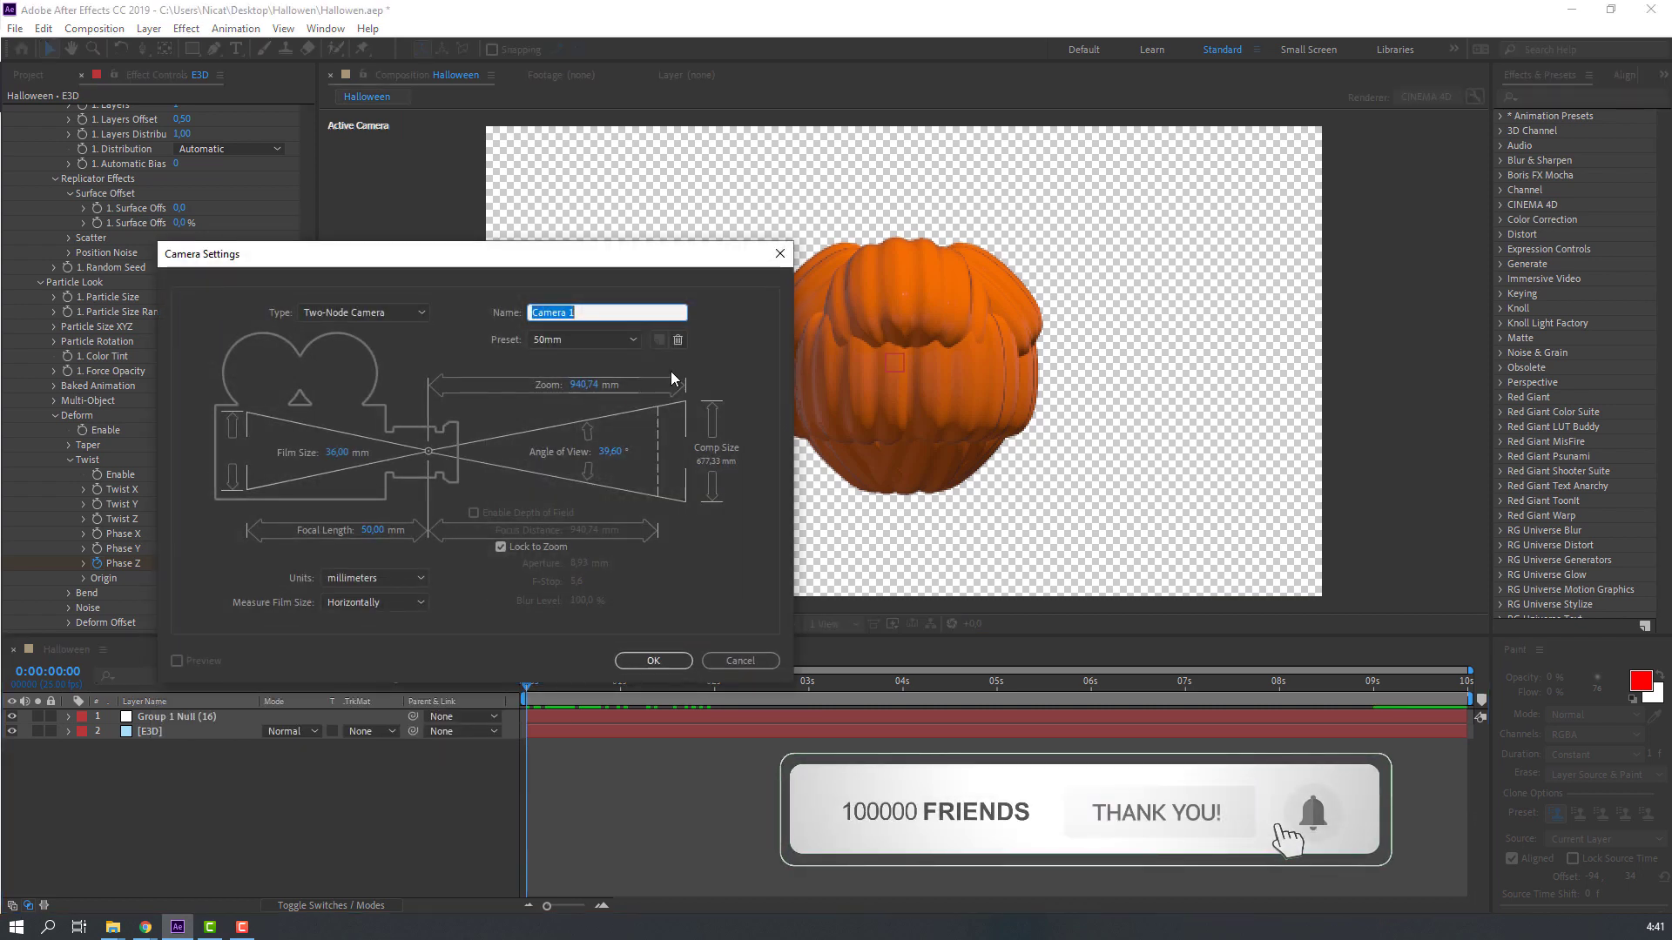
pyautogui.click(648, 660)
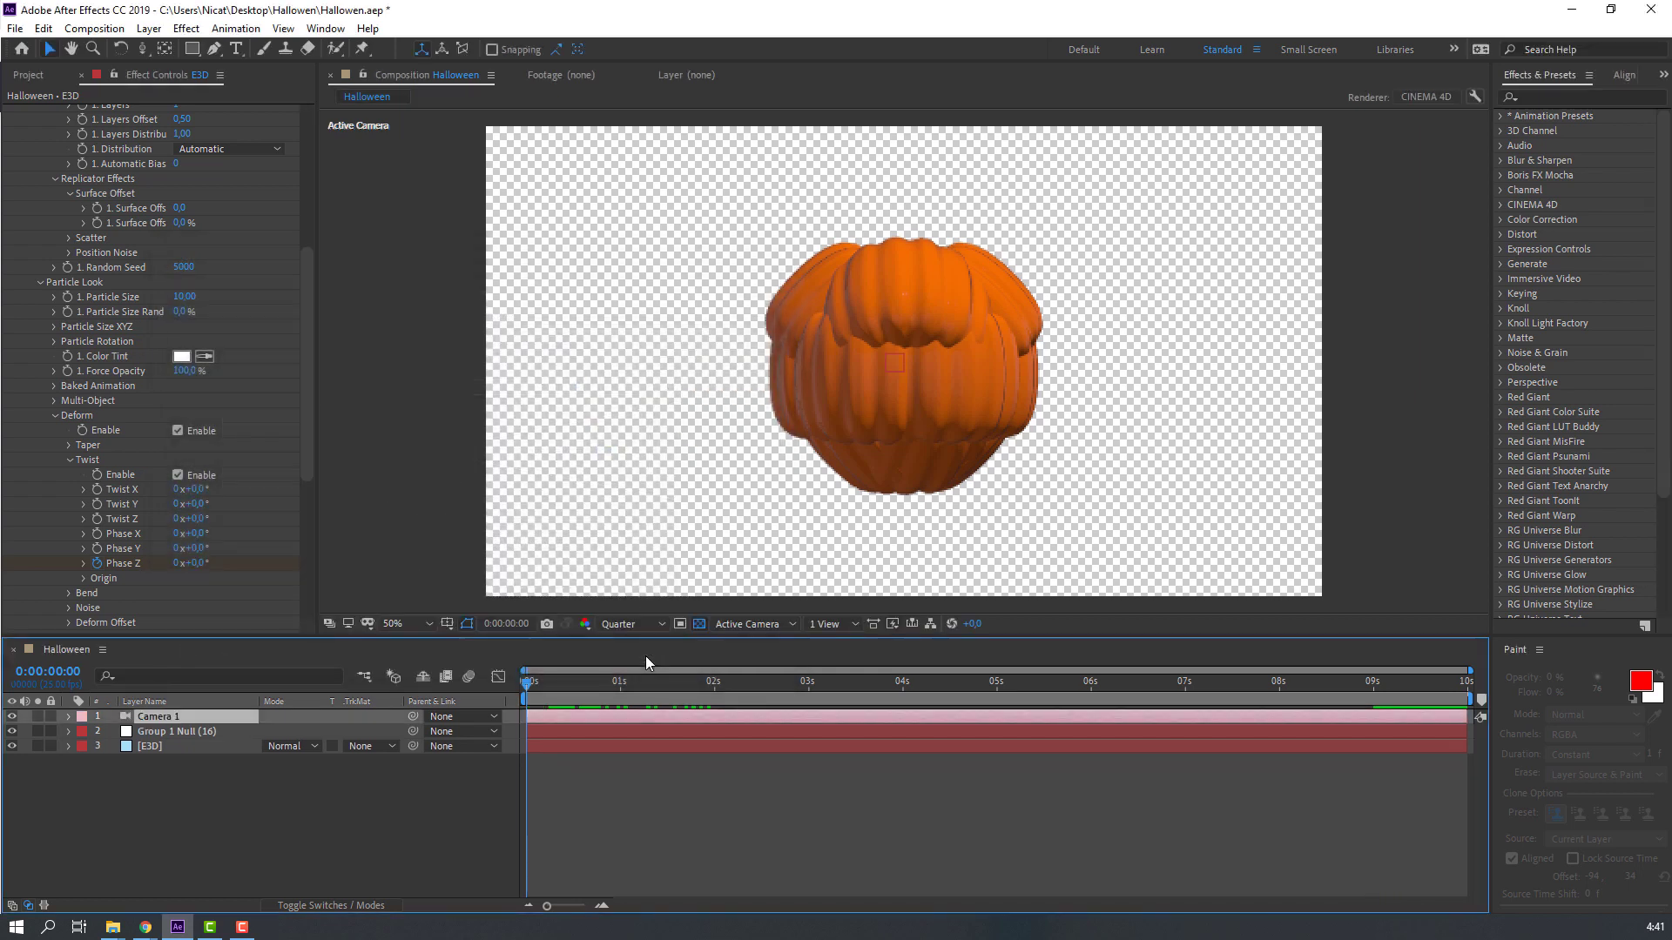
# Step: Create a Camera 1 Orbit Null as the camera's parent
pyautogui.rightClick(149, 717)
pyautogui.moveTo(289, 625)
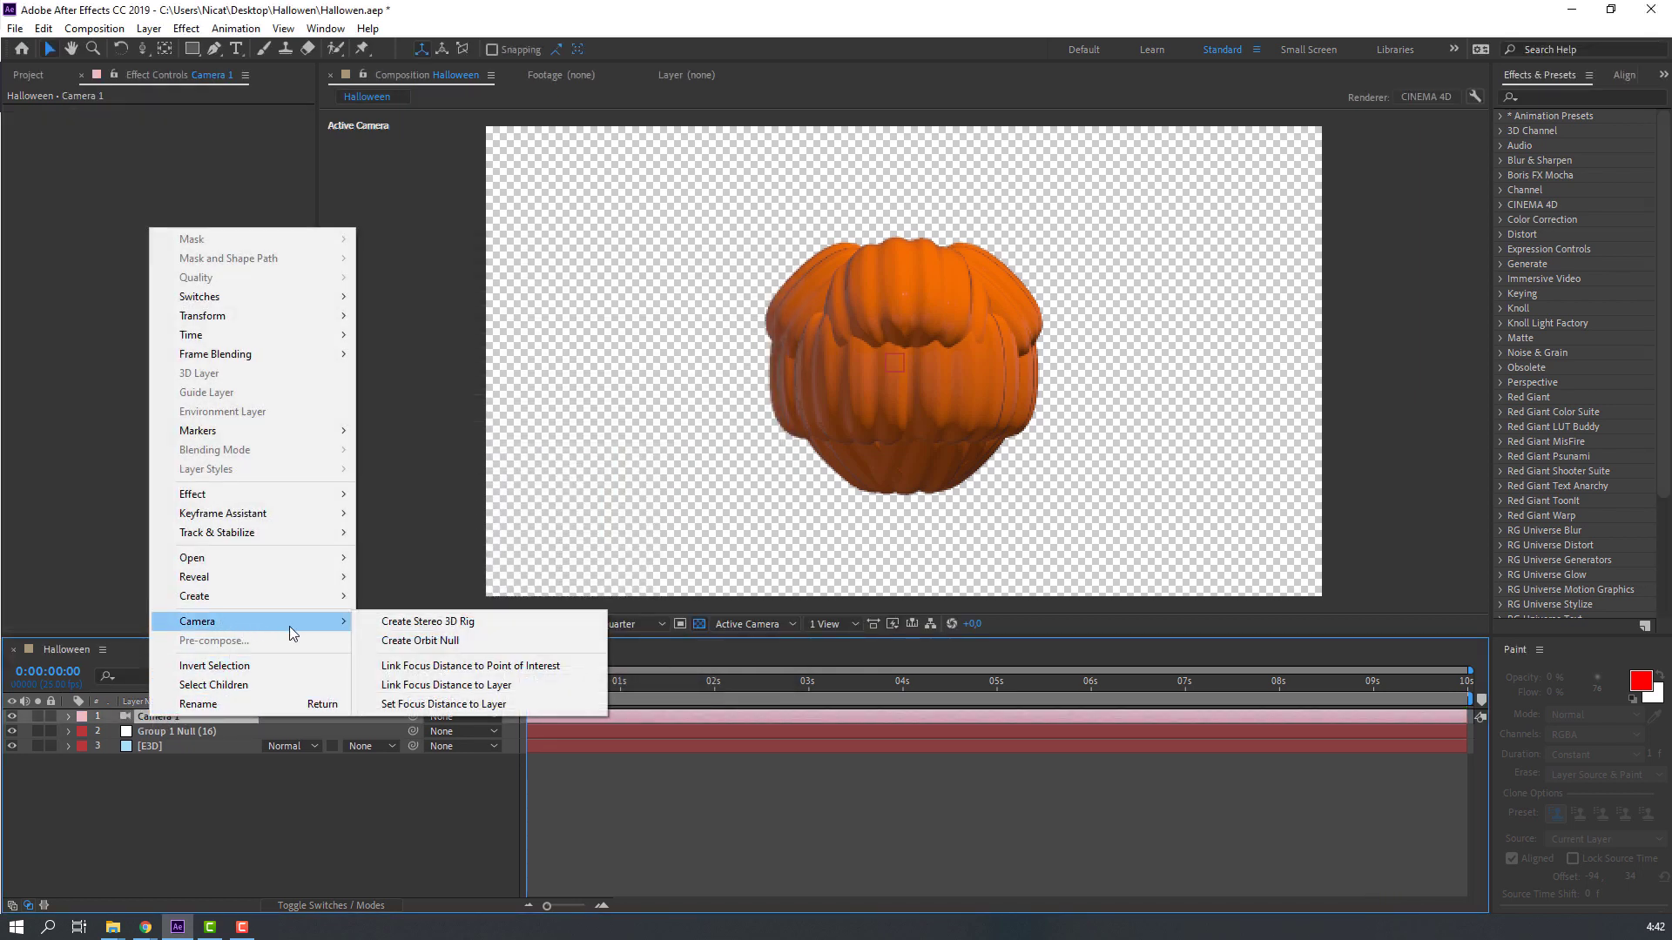
pyautogui.click(421, 641)
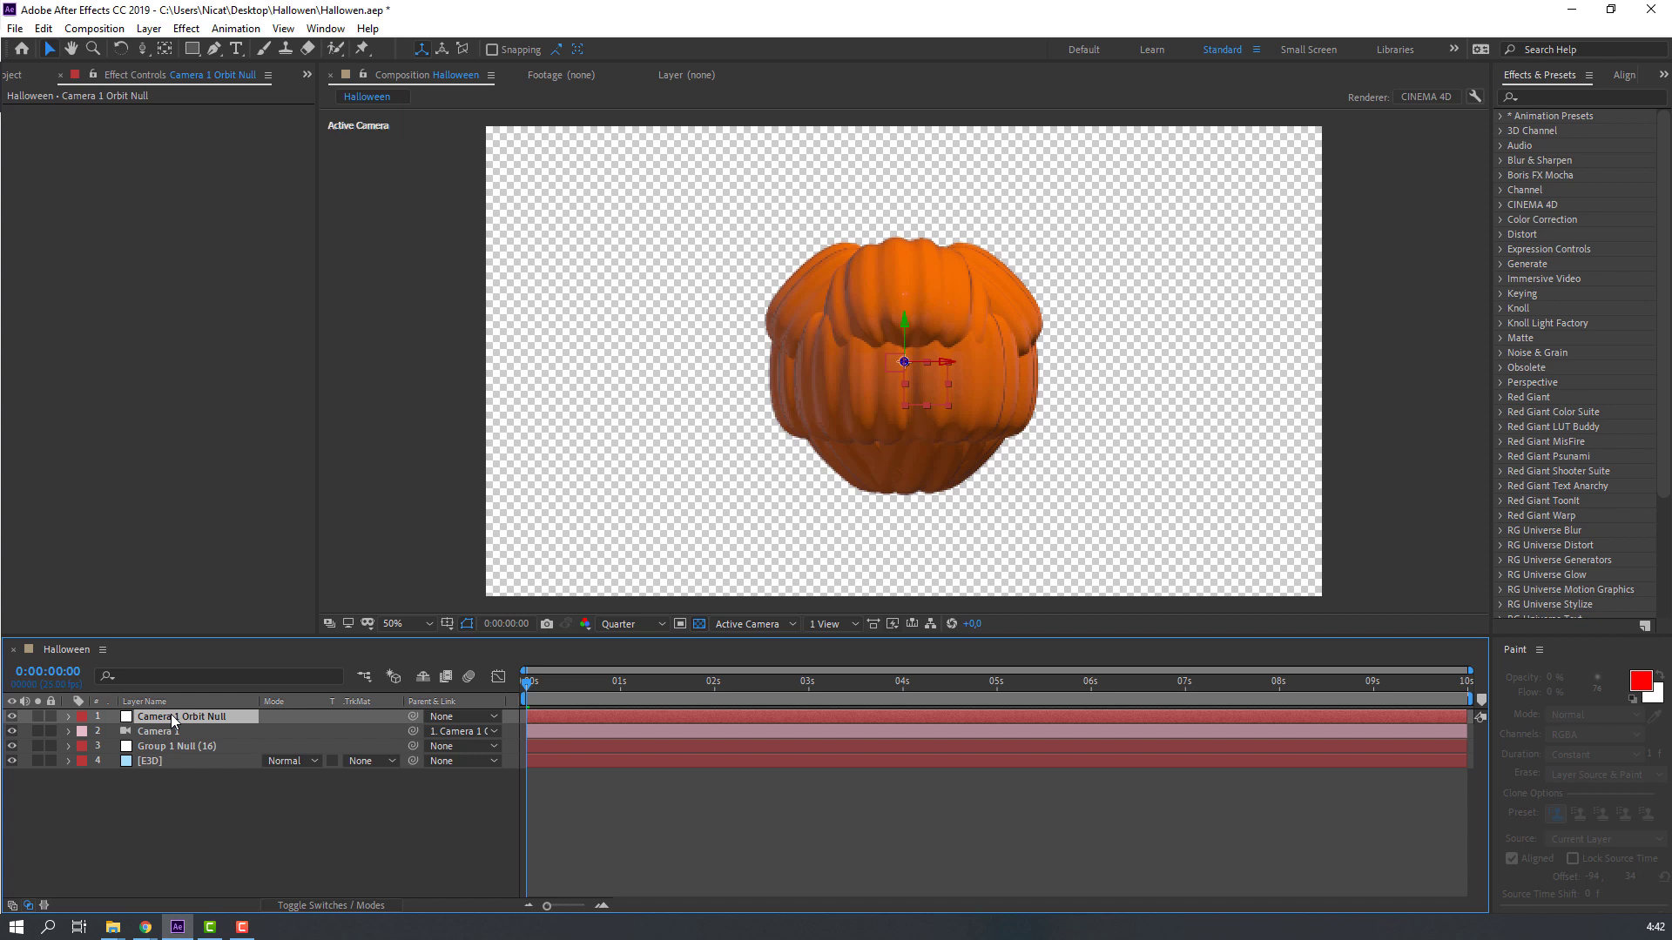
# Step: Keyframe the orbit null's Position, flying the camera in to Z 3403 near 8.4 seconds
pyautogui.press('p')
pyautogui.click(112, 732)
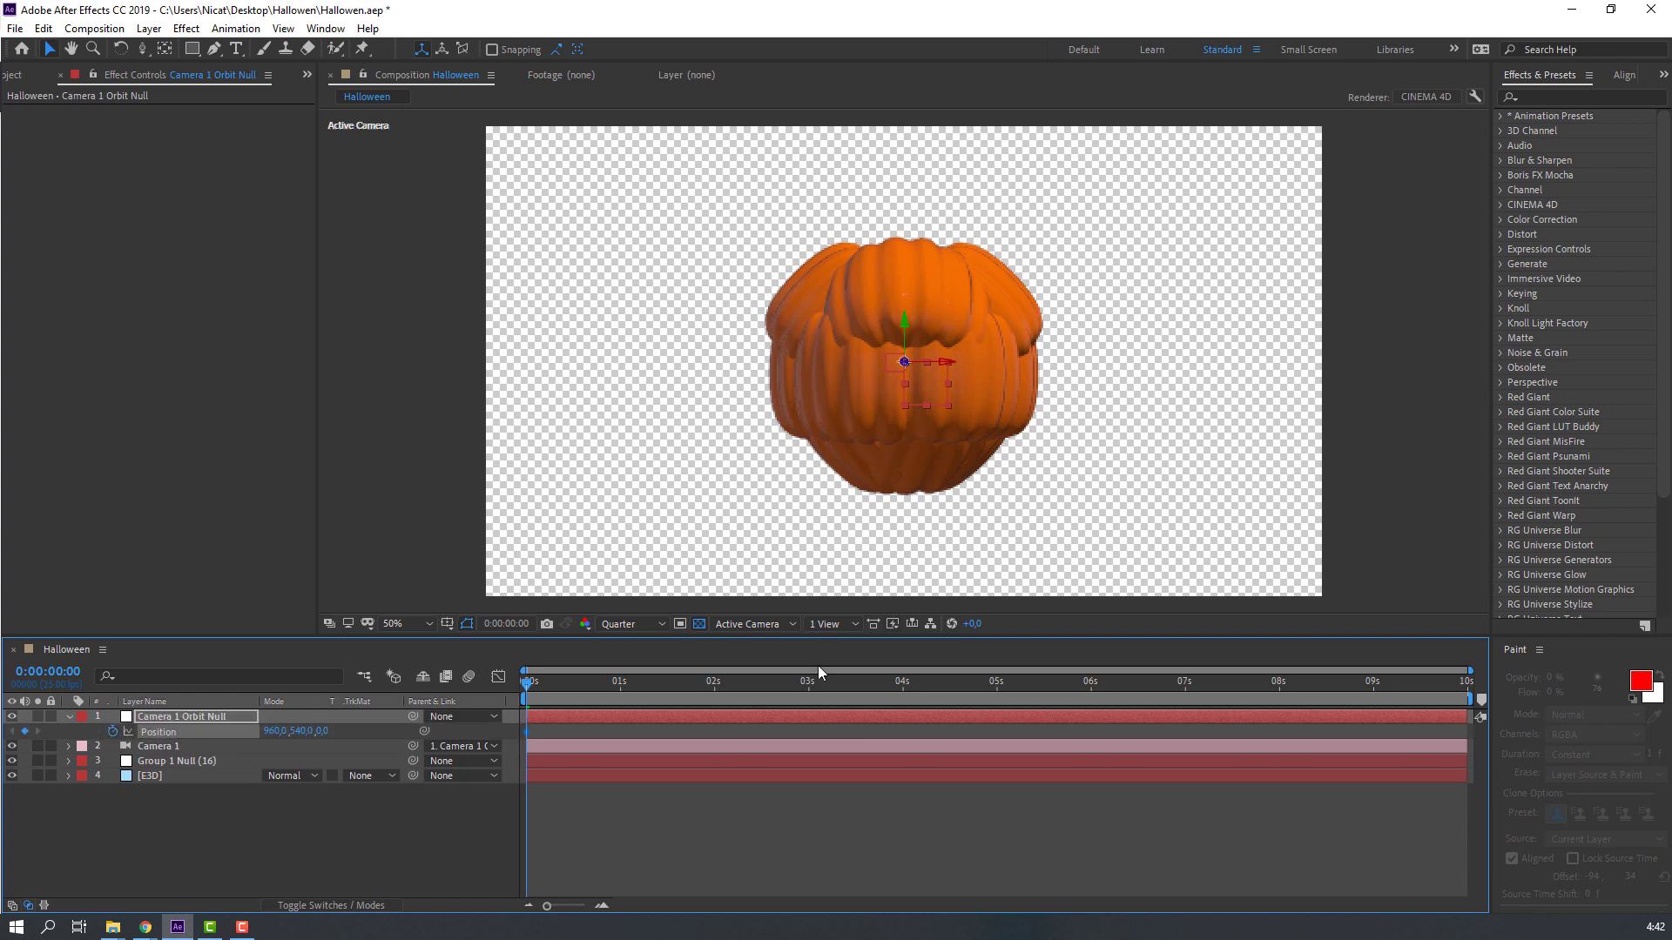
pyautogui.moveTo(571, 687); pyautogui.dragTo(1088, 694)
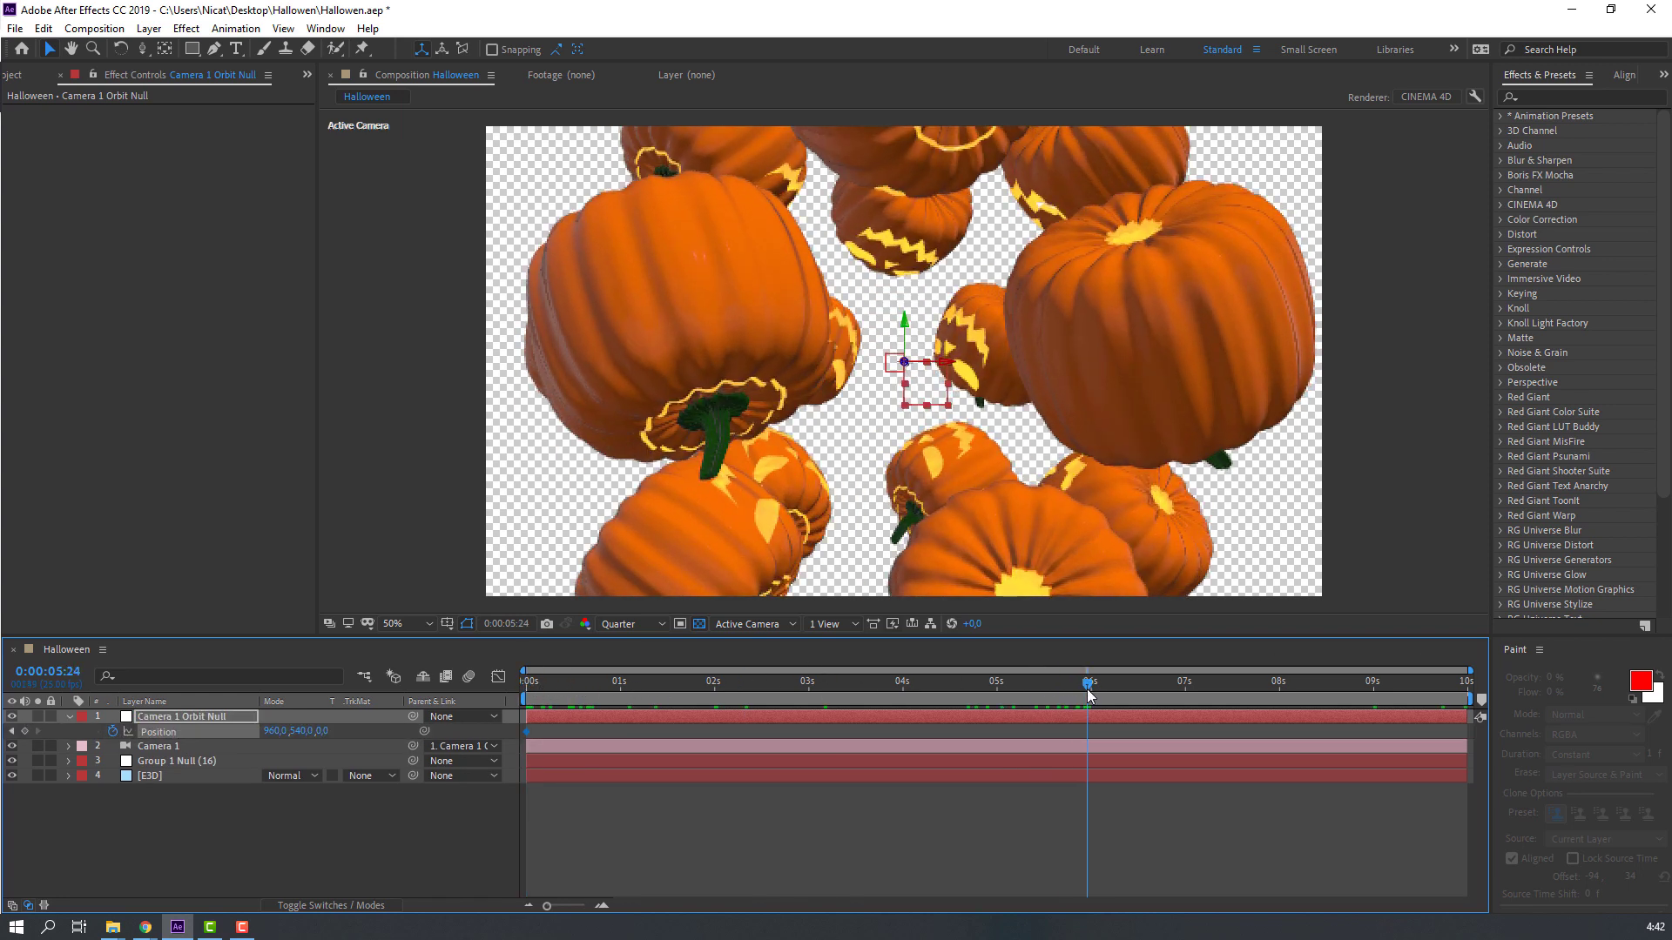
pyautogui.moveTo(306, 731); pyautogui.dragTo(645, 677)
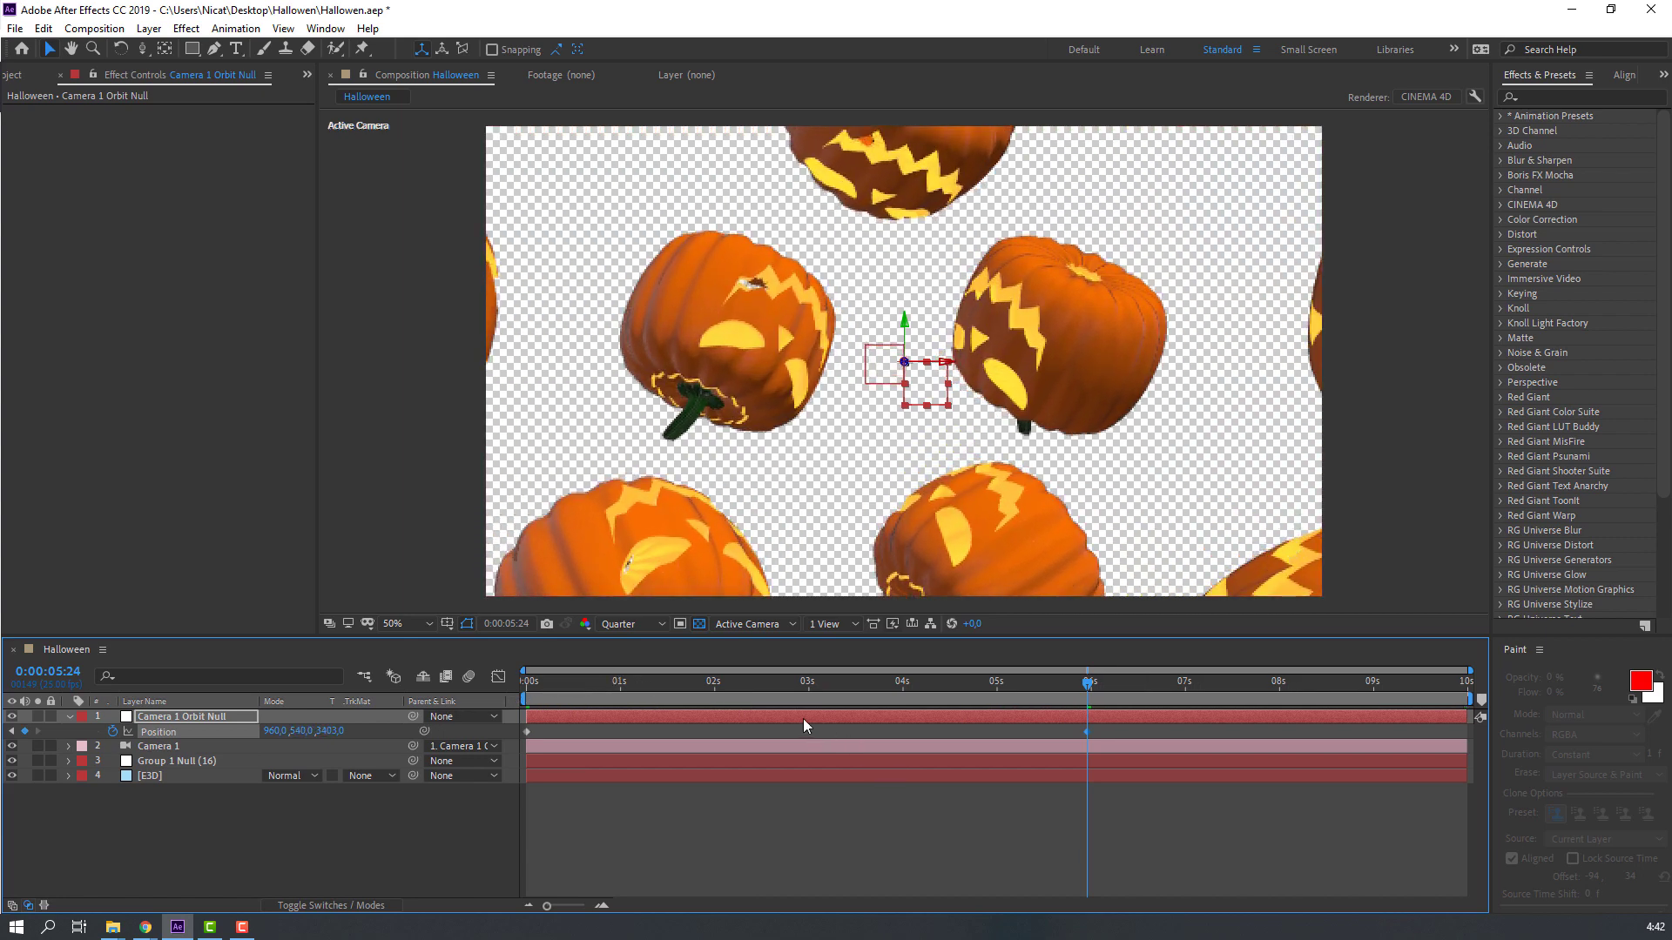
pyautogui.press('space')
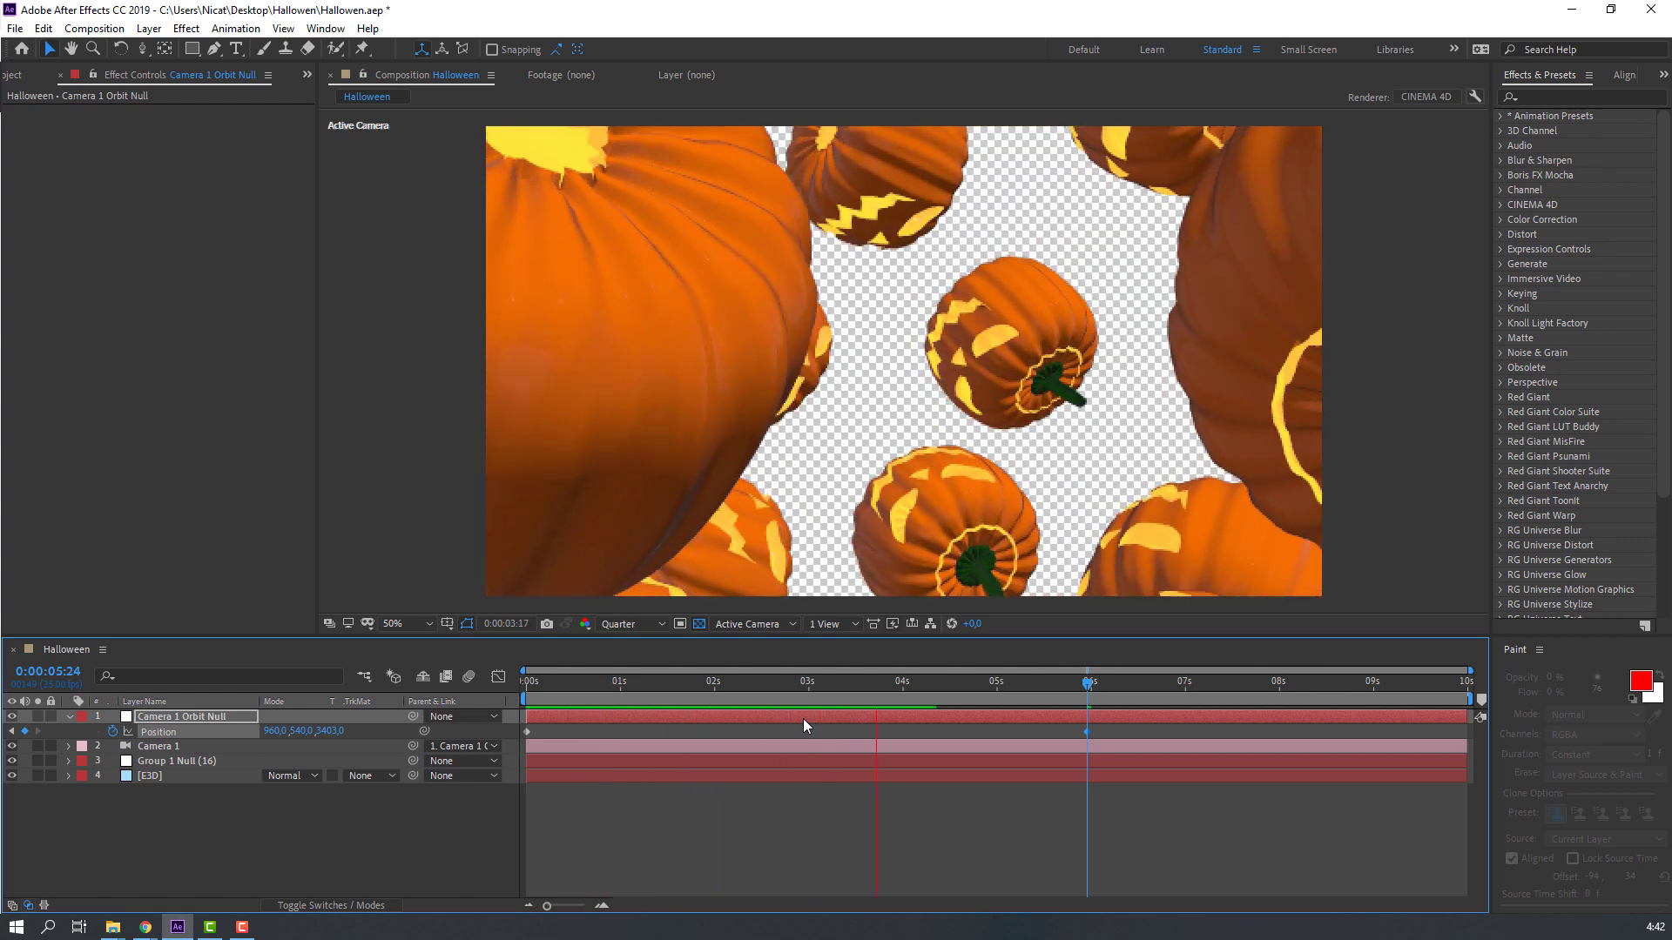
pyautogui.moveTo(1104, 697); pyautogui.dragTo(1339, 687)
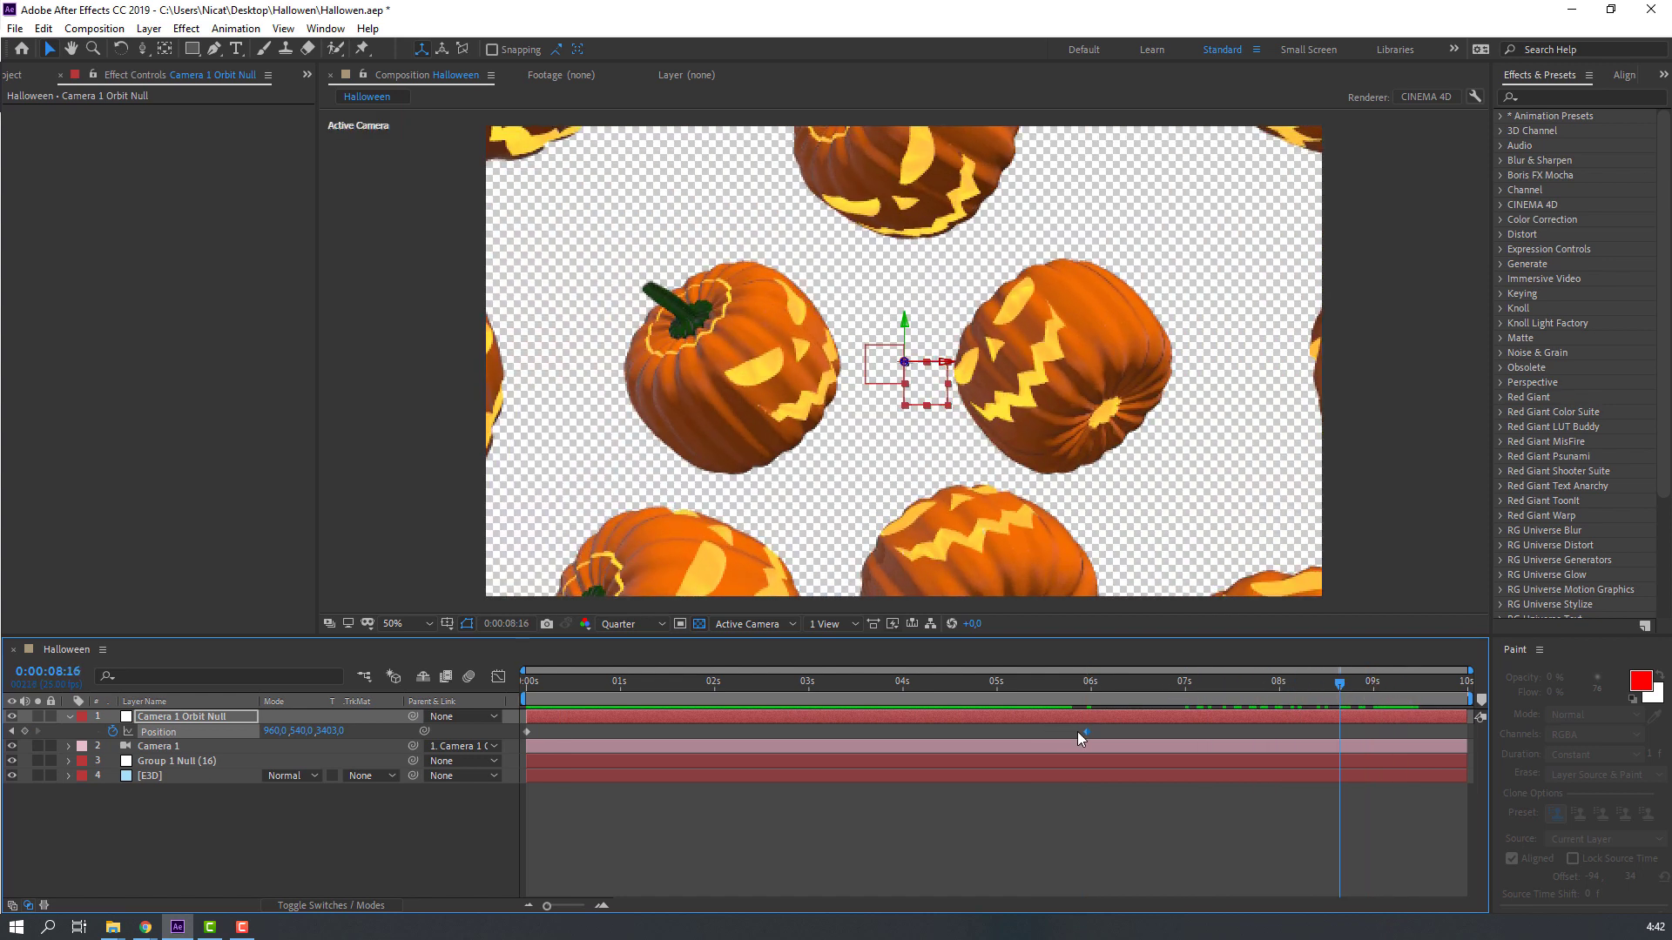
pyautogui.moveTo(1078, 731); pyautogui.dragTo(1340, 739)
pyautogui.moveTo(1282, 686); pyautogui.dragTo(1468, 683)
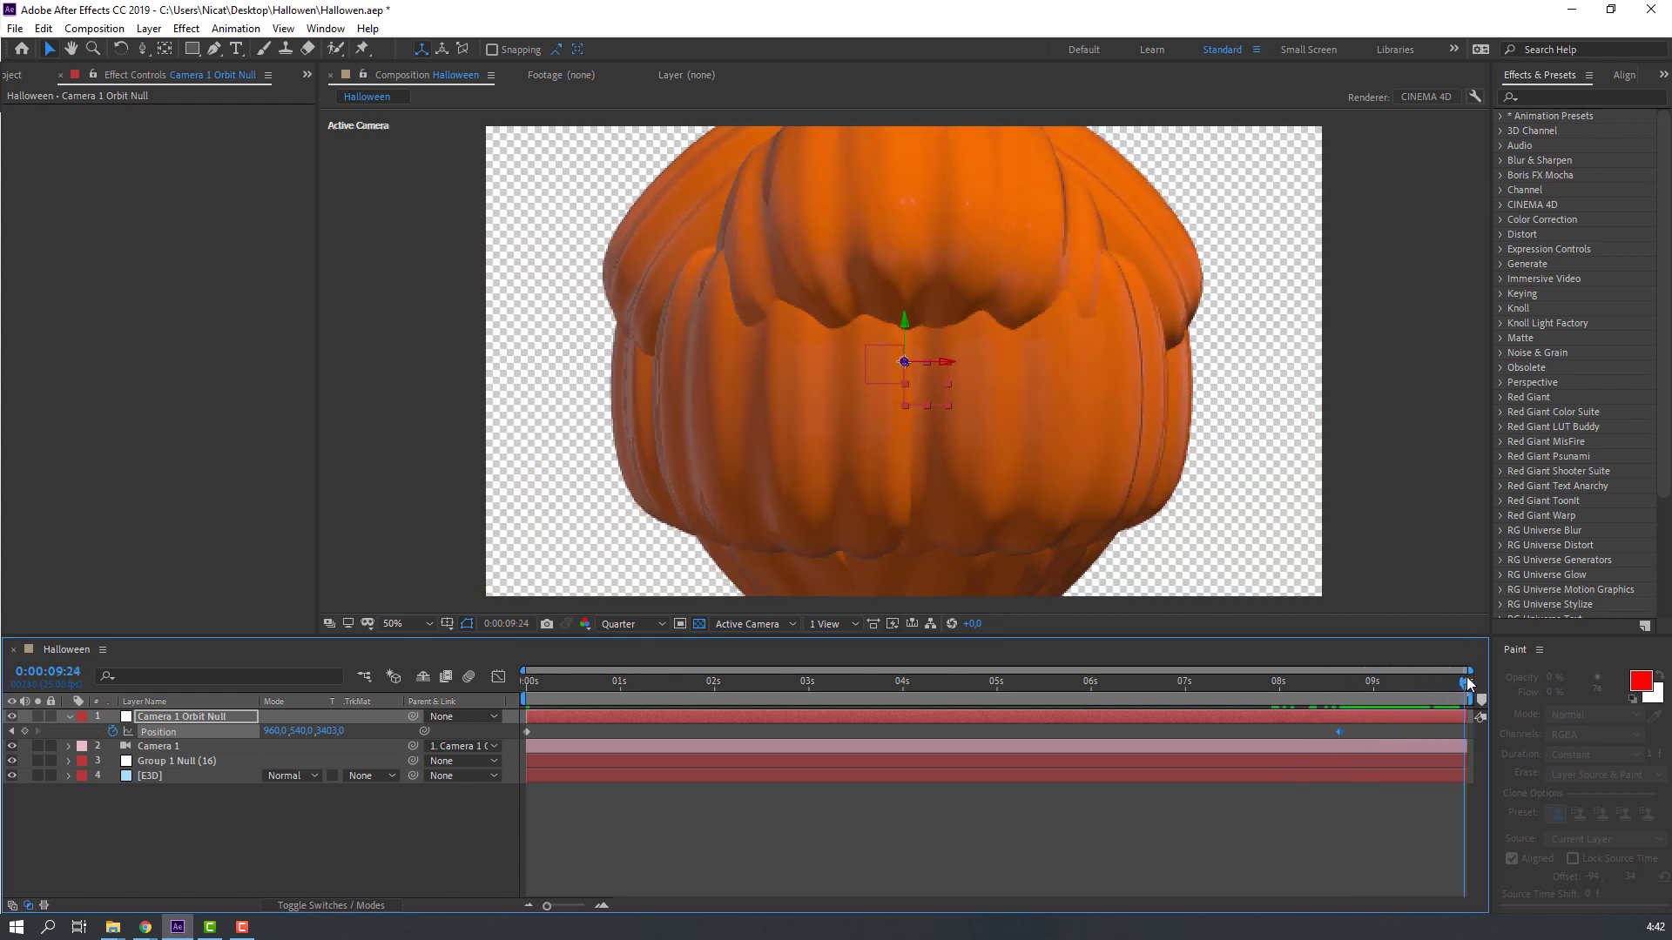
# Step: Copy the starting Position keyframe to 9:24 so the camera returns to Z 0
pyautogui.click(527, 731)
pyautogui.hotkey('ctrl', 'v')
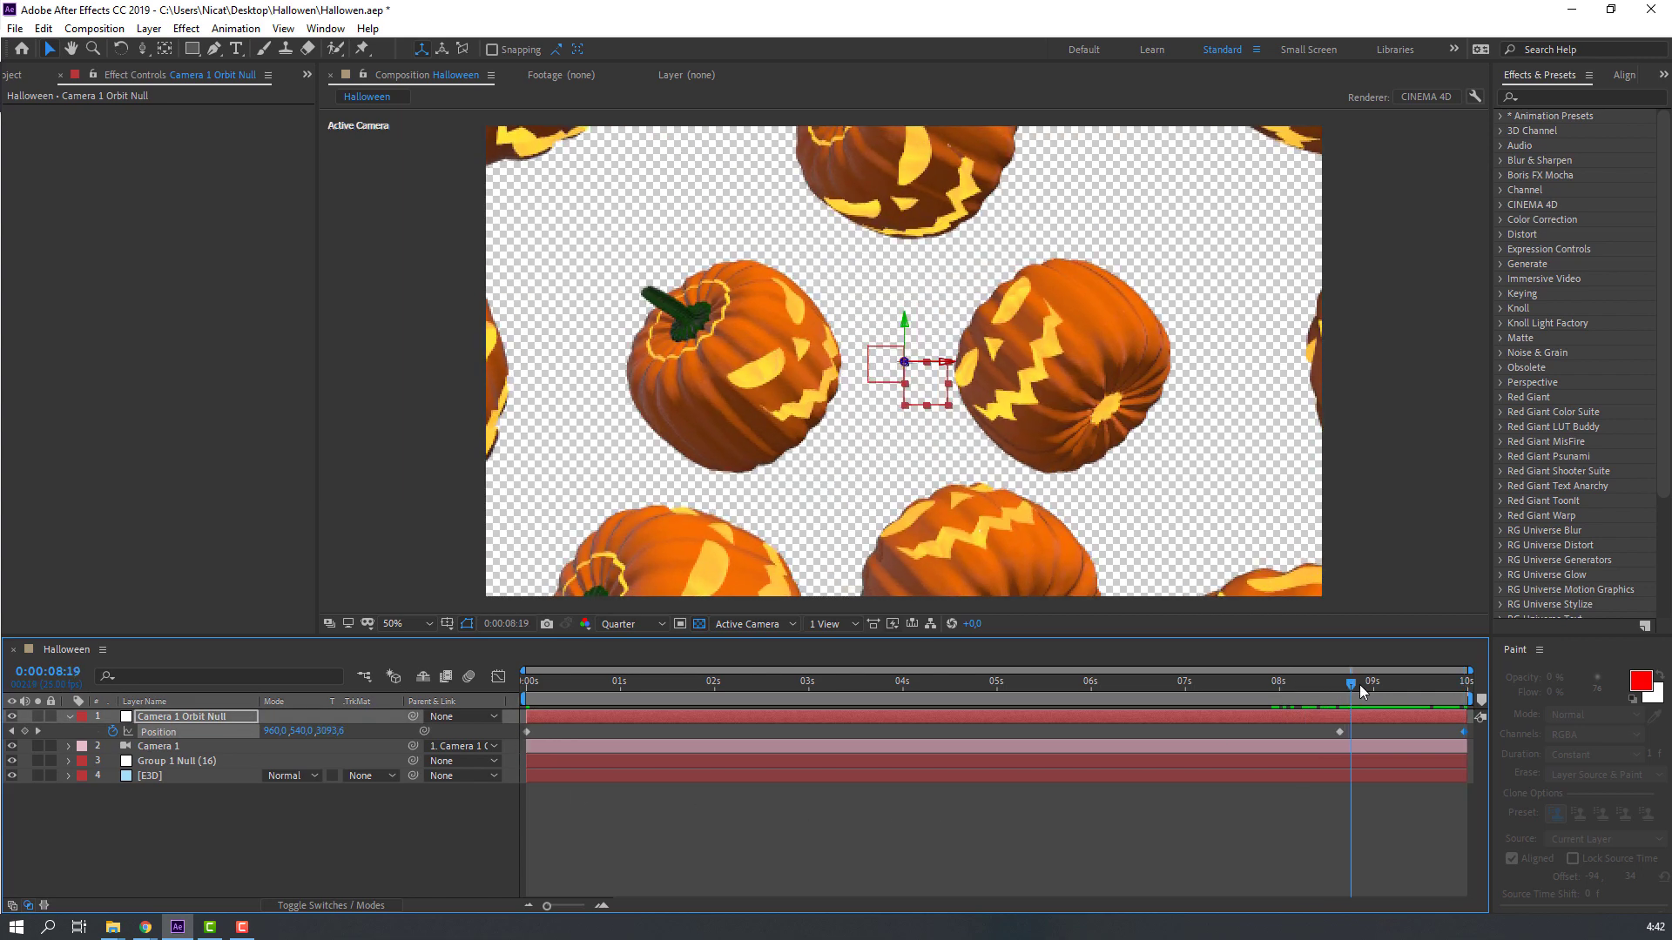
pyautogui.click(1255, 791)
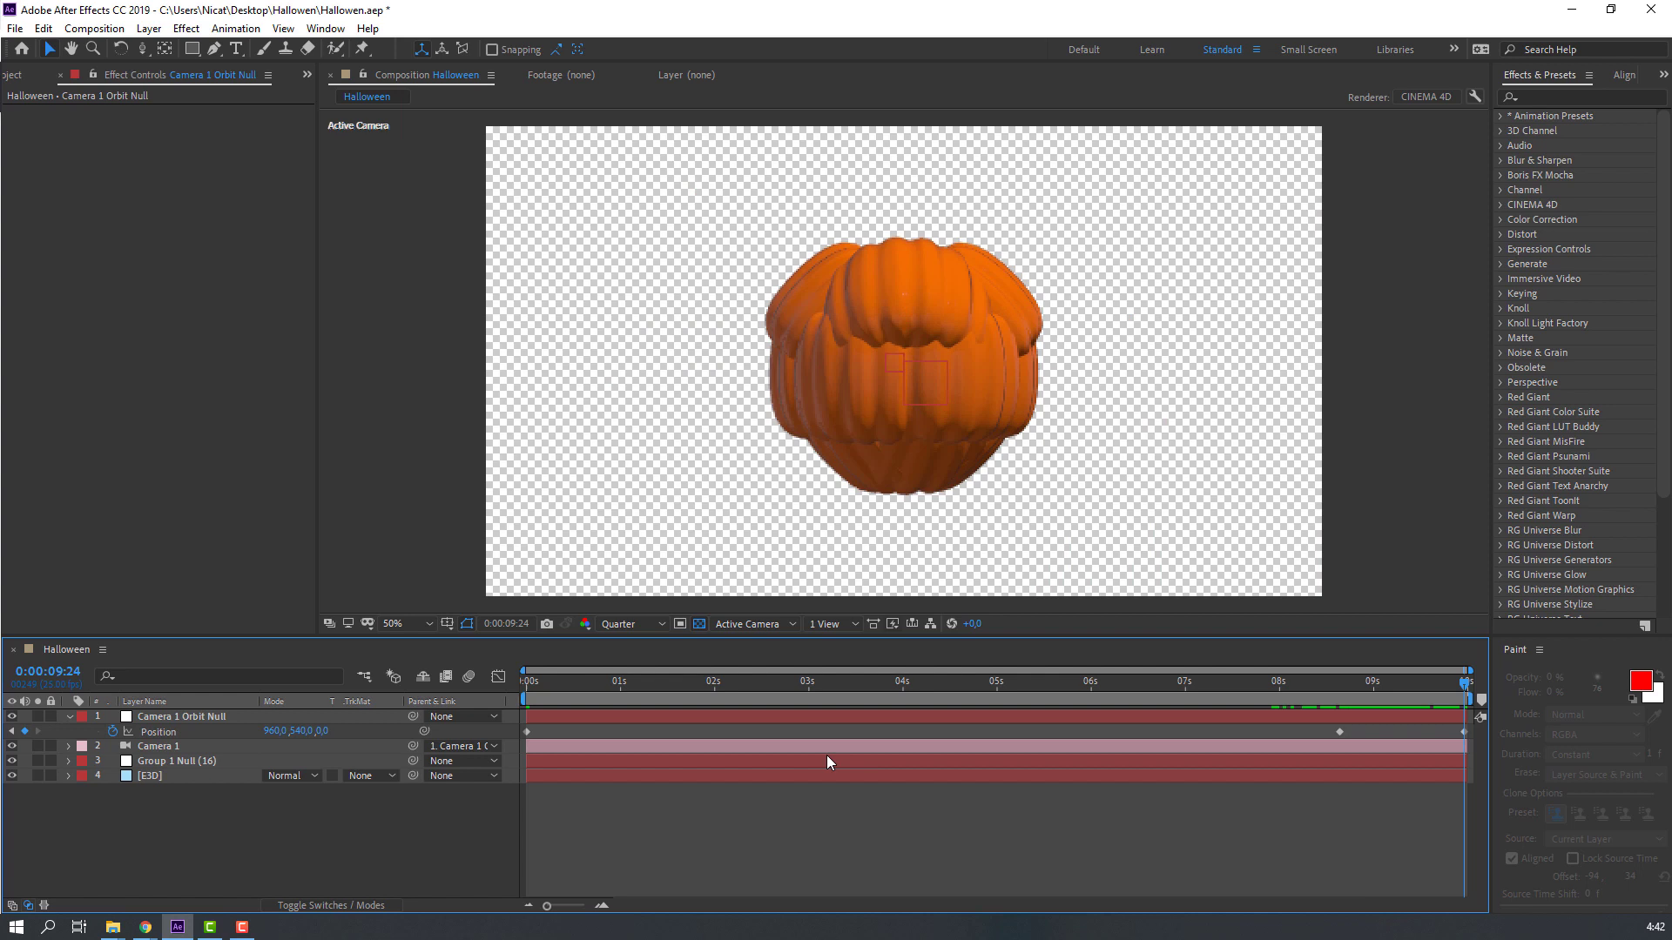
pyautogui.click(167, 729)
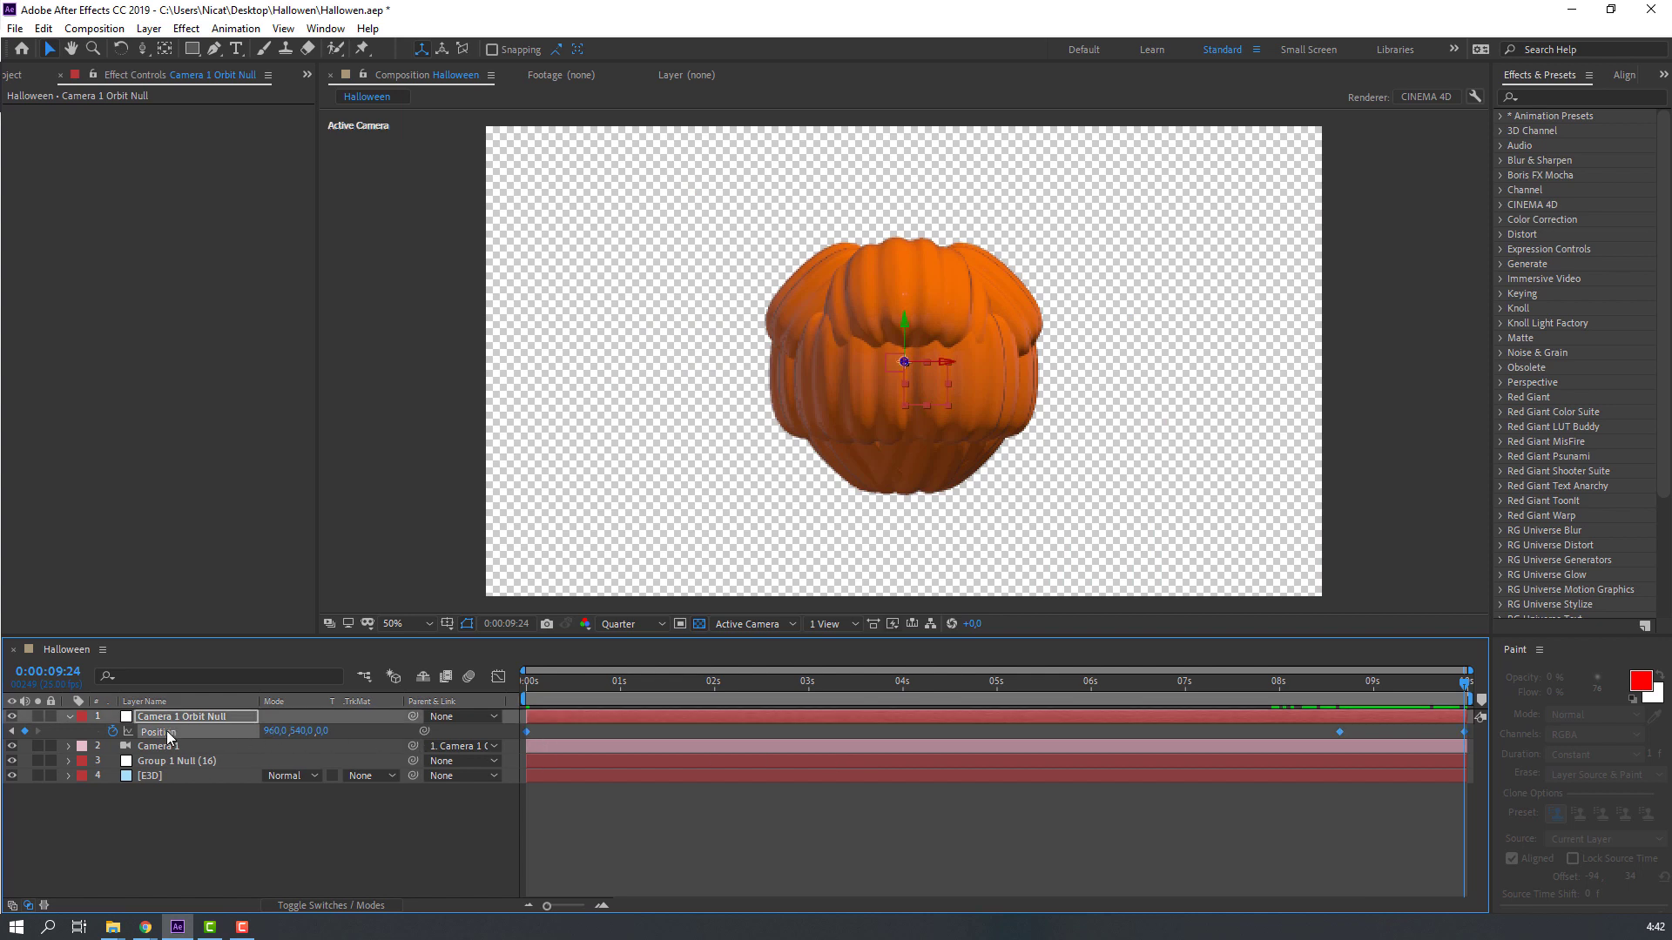
# Step: Apply Easy Ease to the orbit null's Position keyframes and preview the eased camera move
pyautogui.rightClick(526, 732)
pyautogui.moveTo(688, 728)
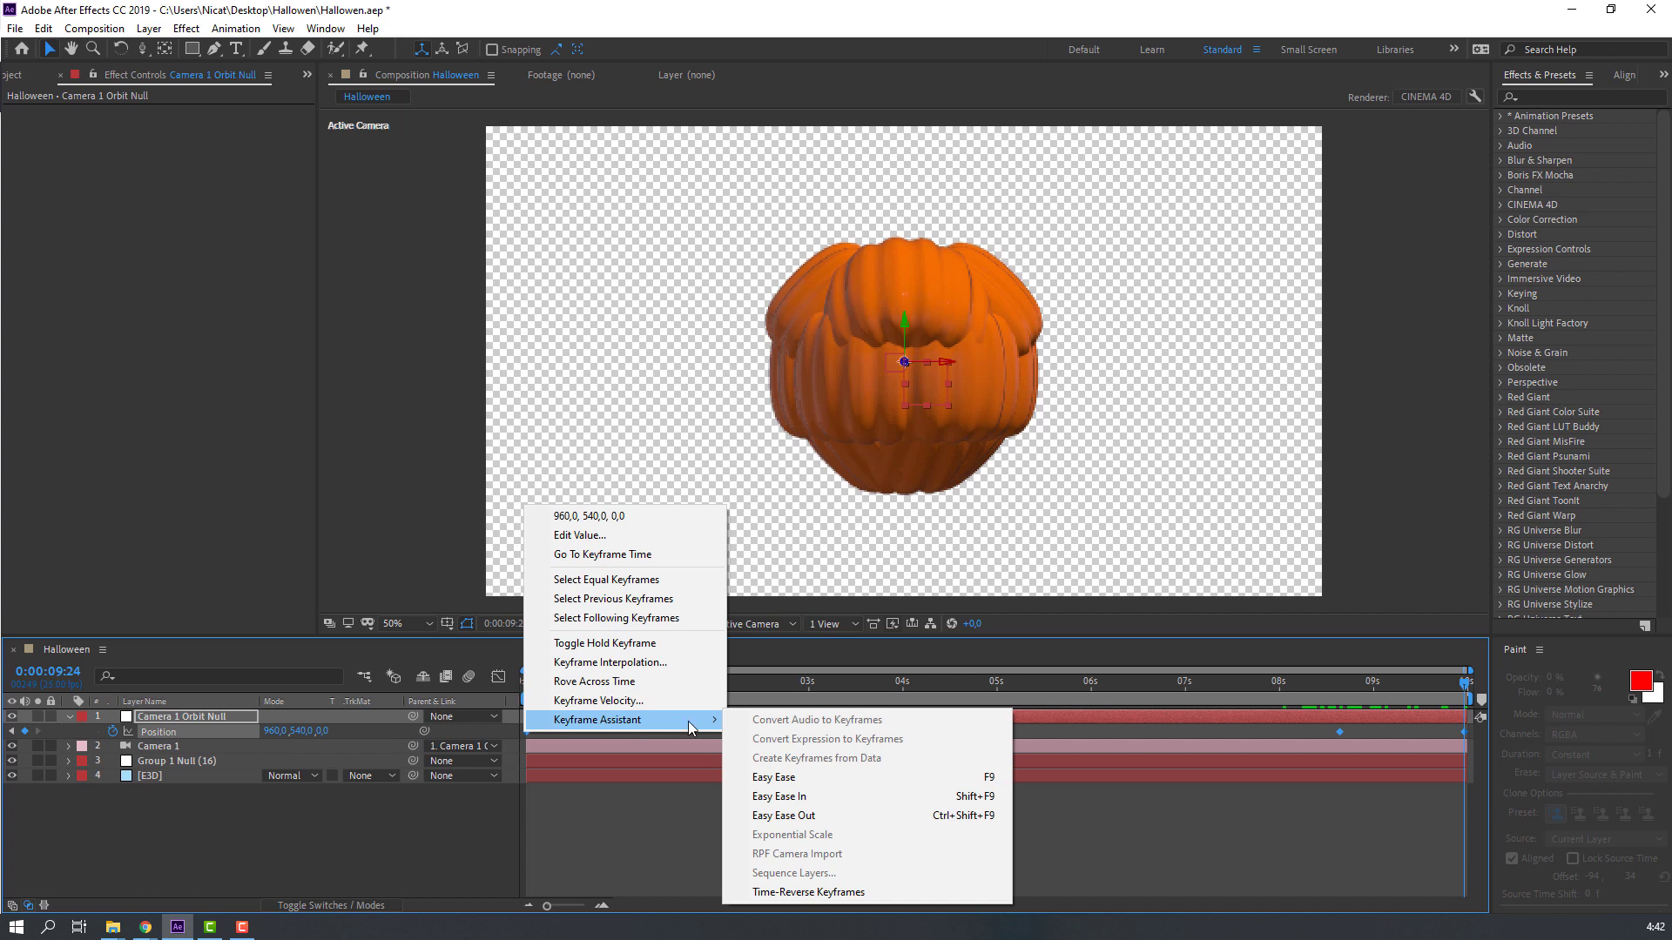
pyautogui.click(765, 778)
pyautogui.press('space')
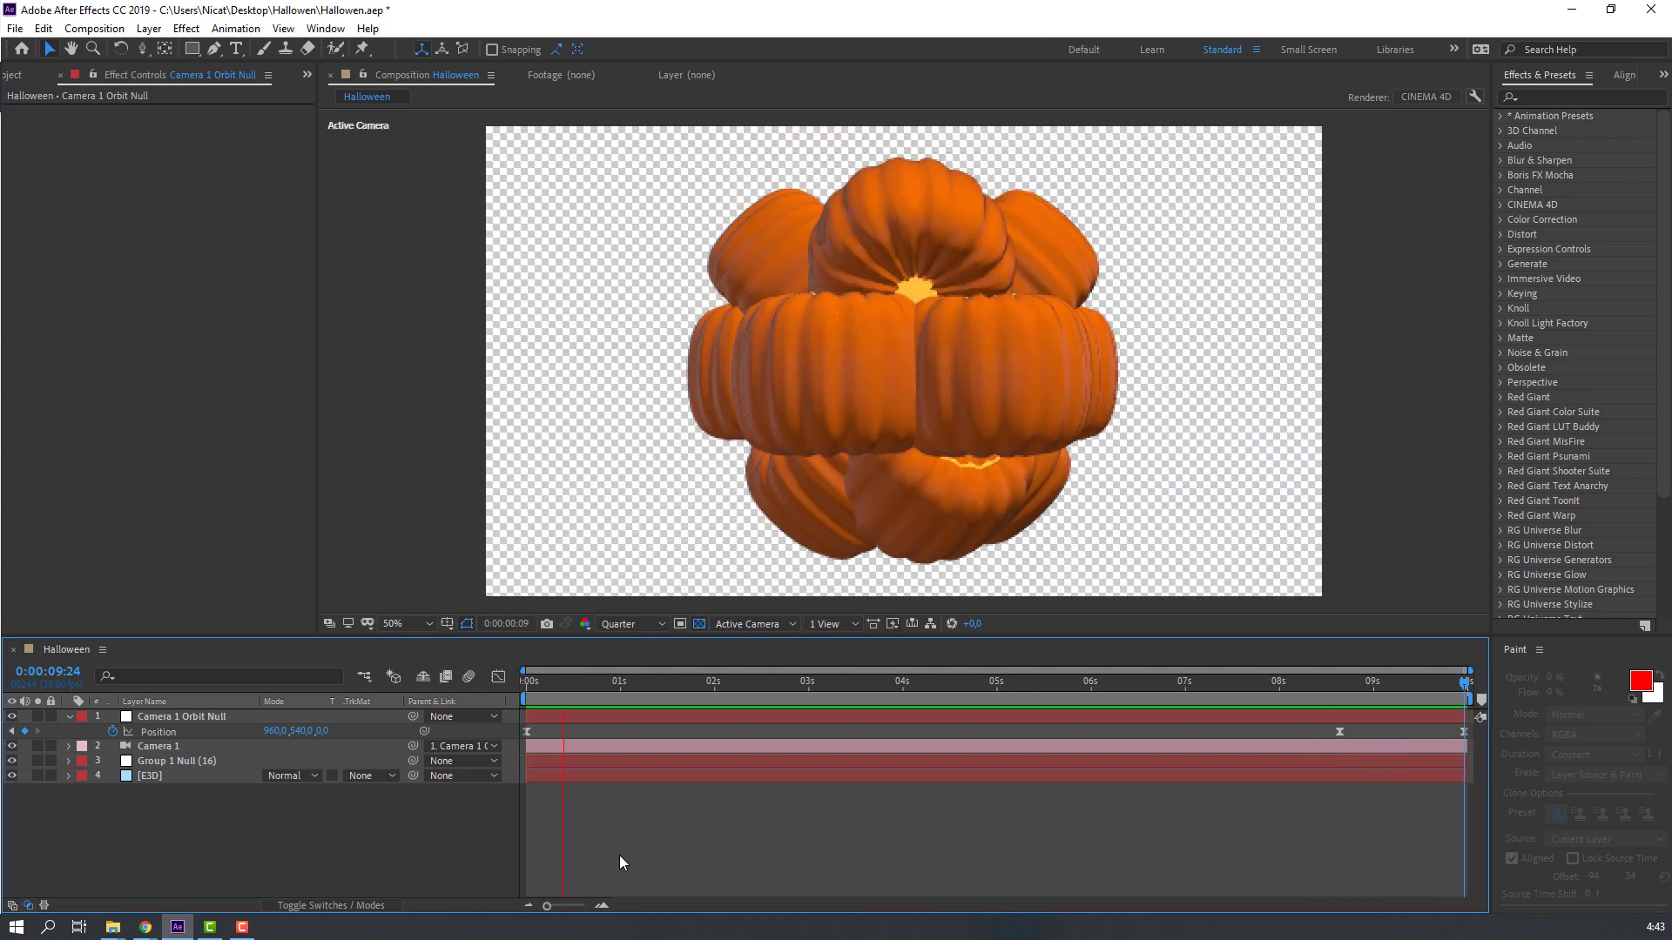
pyautogui.press('space')
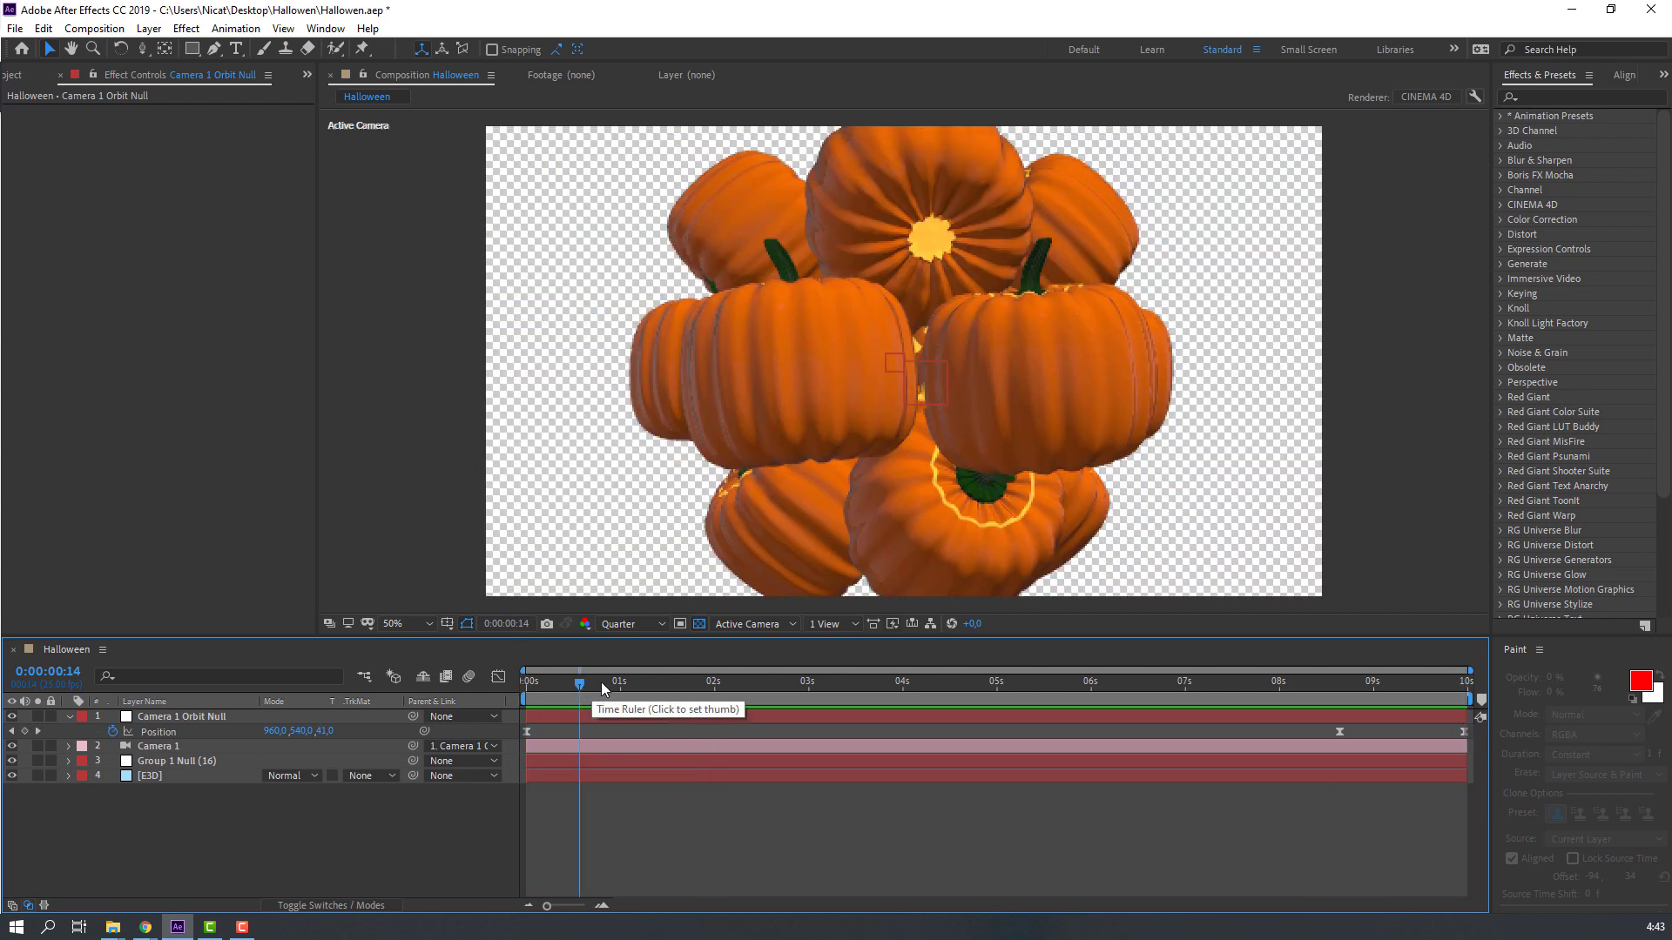
# Step: Return to frame 0, collapse the orbit null and select the E3D layer
pyautogui.press('Home')
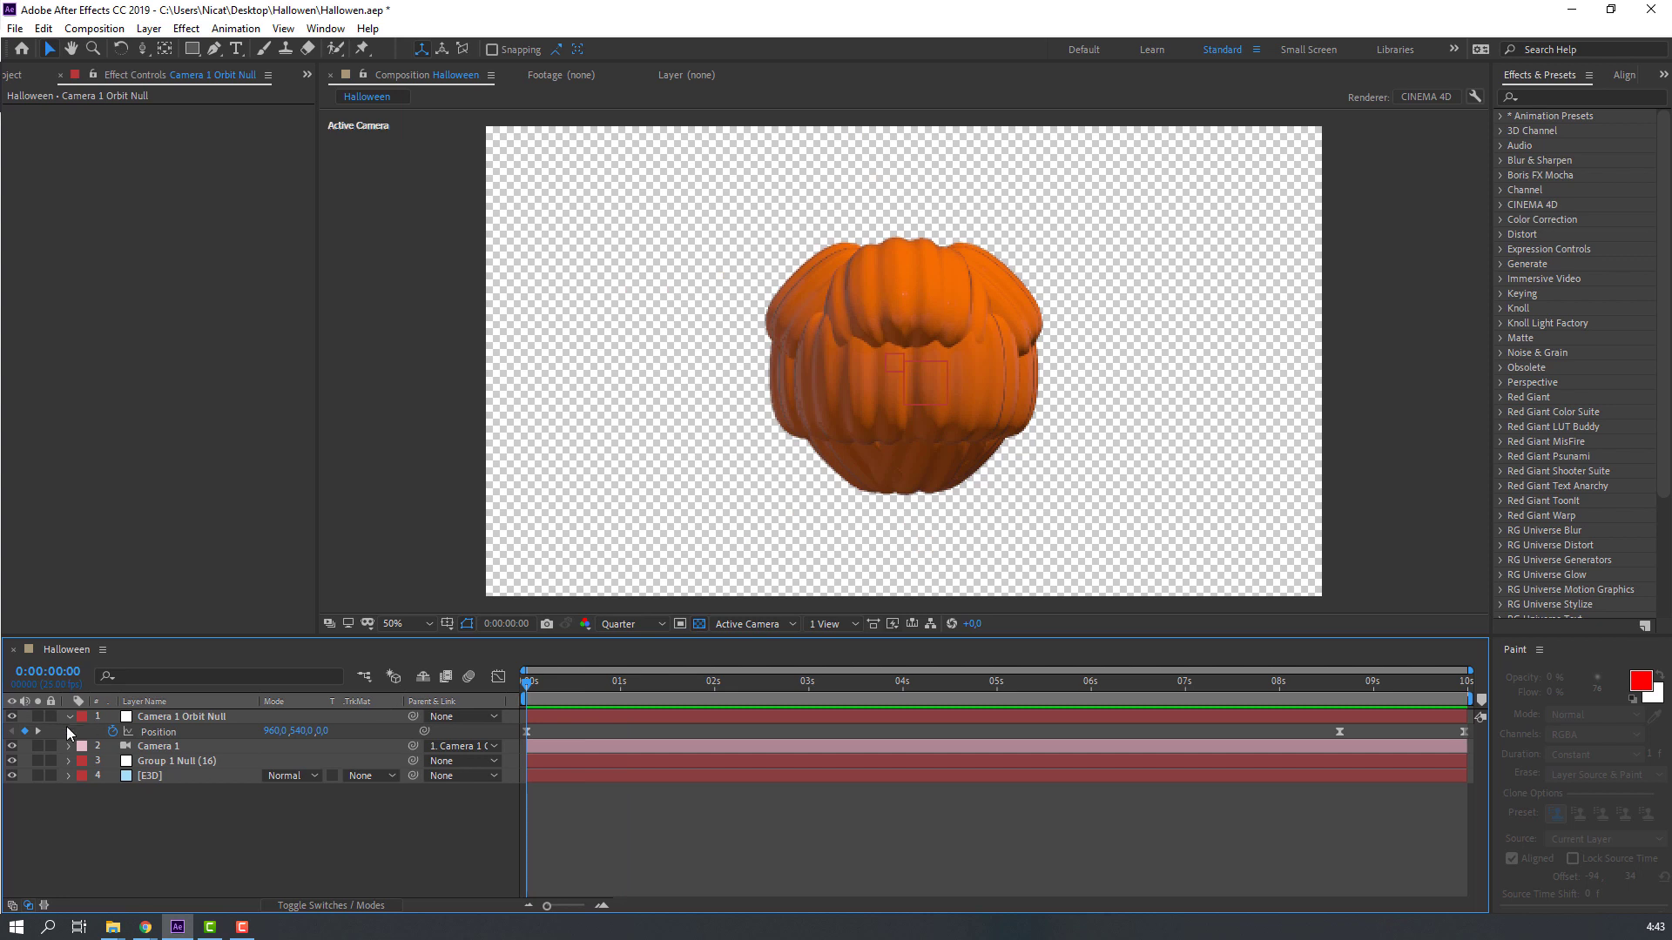
pyautogui.click(68, 717)
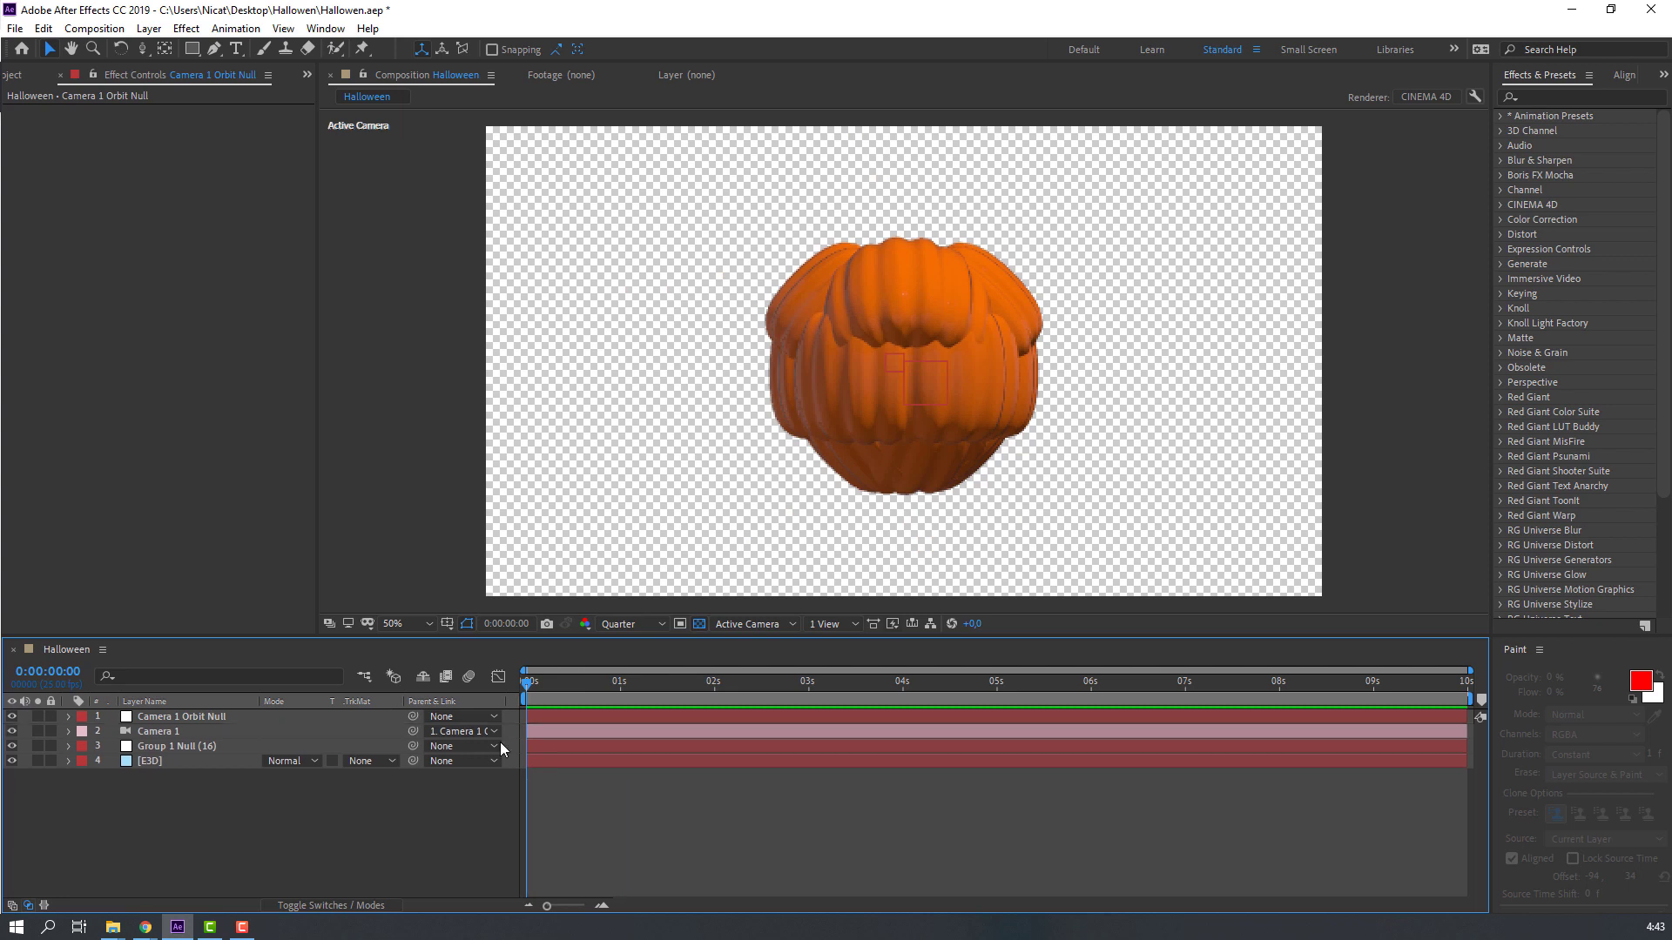
pyautogui.click(159, 765)
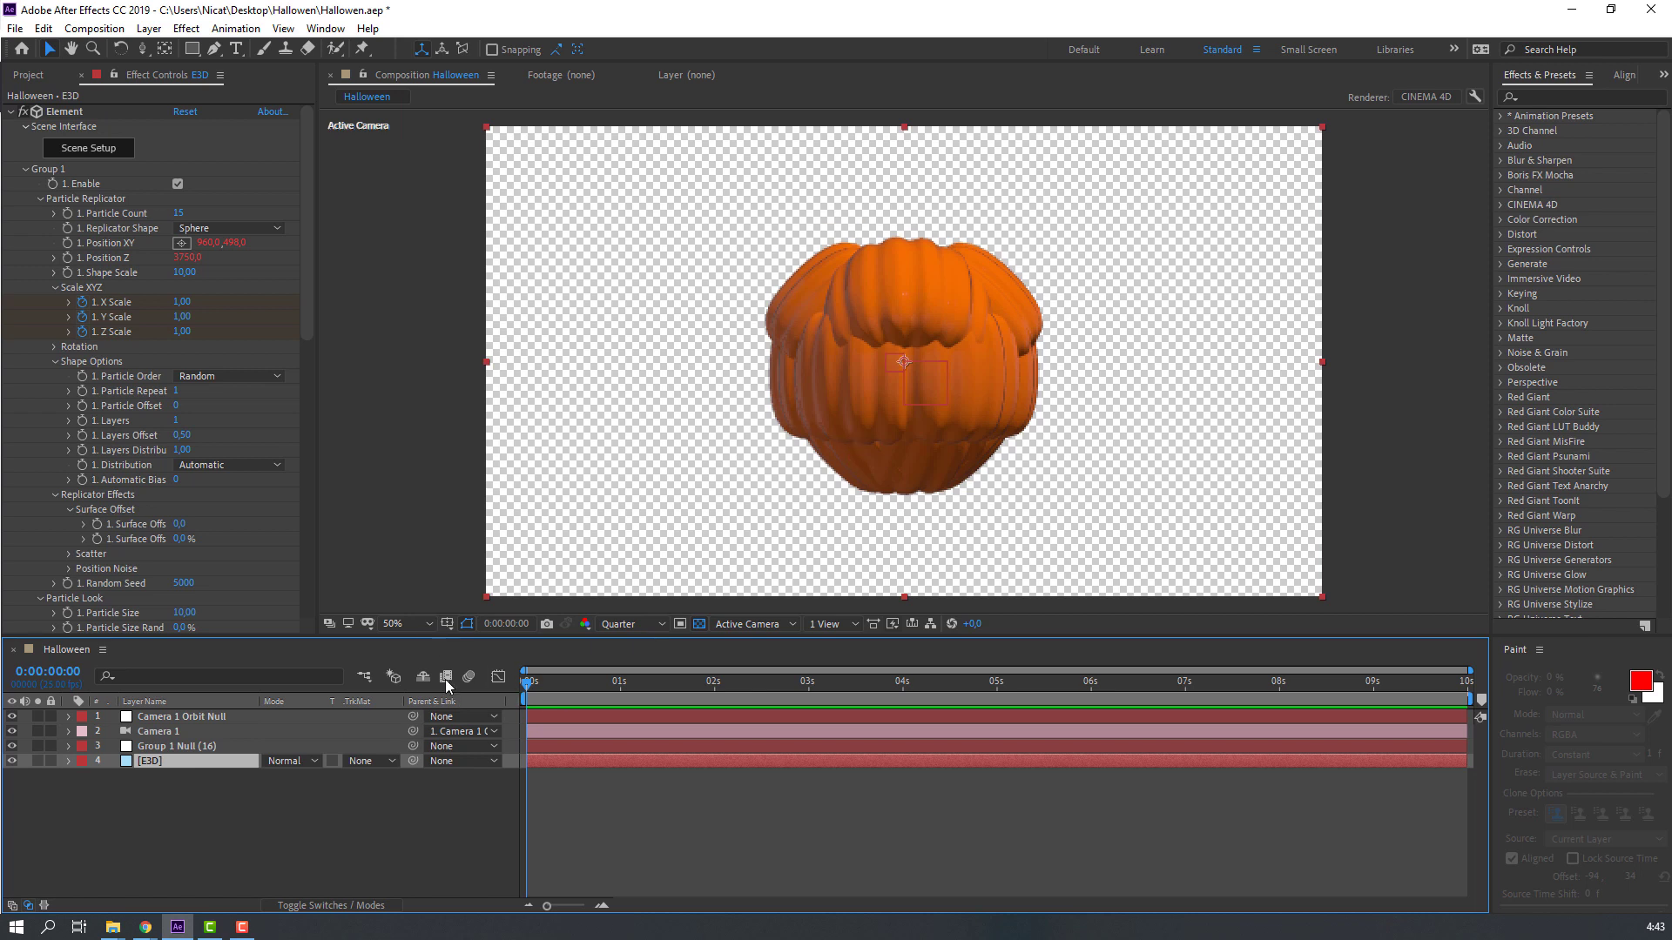
# Step: In Element Scene Setup, enable Environment and Show AO in the preview's View Options
pyautogui.click(311, 328)
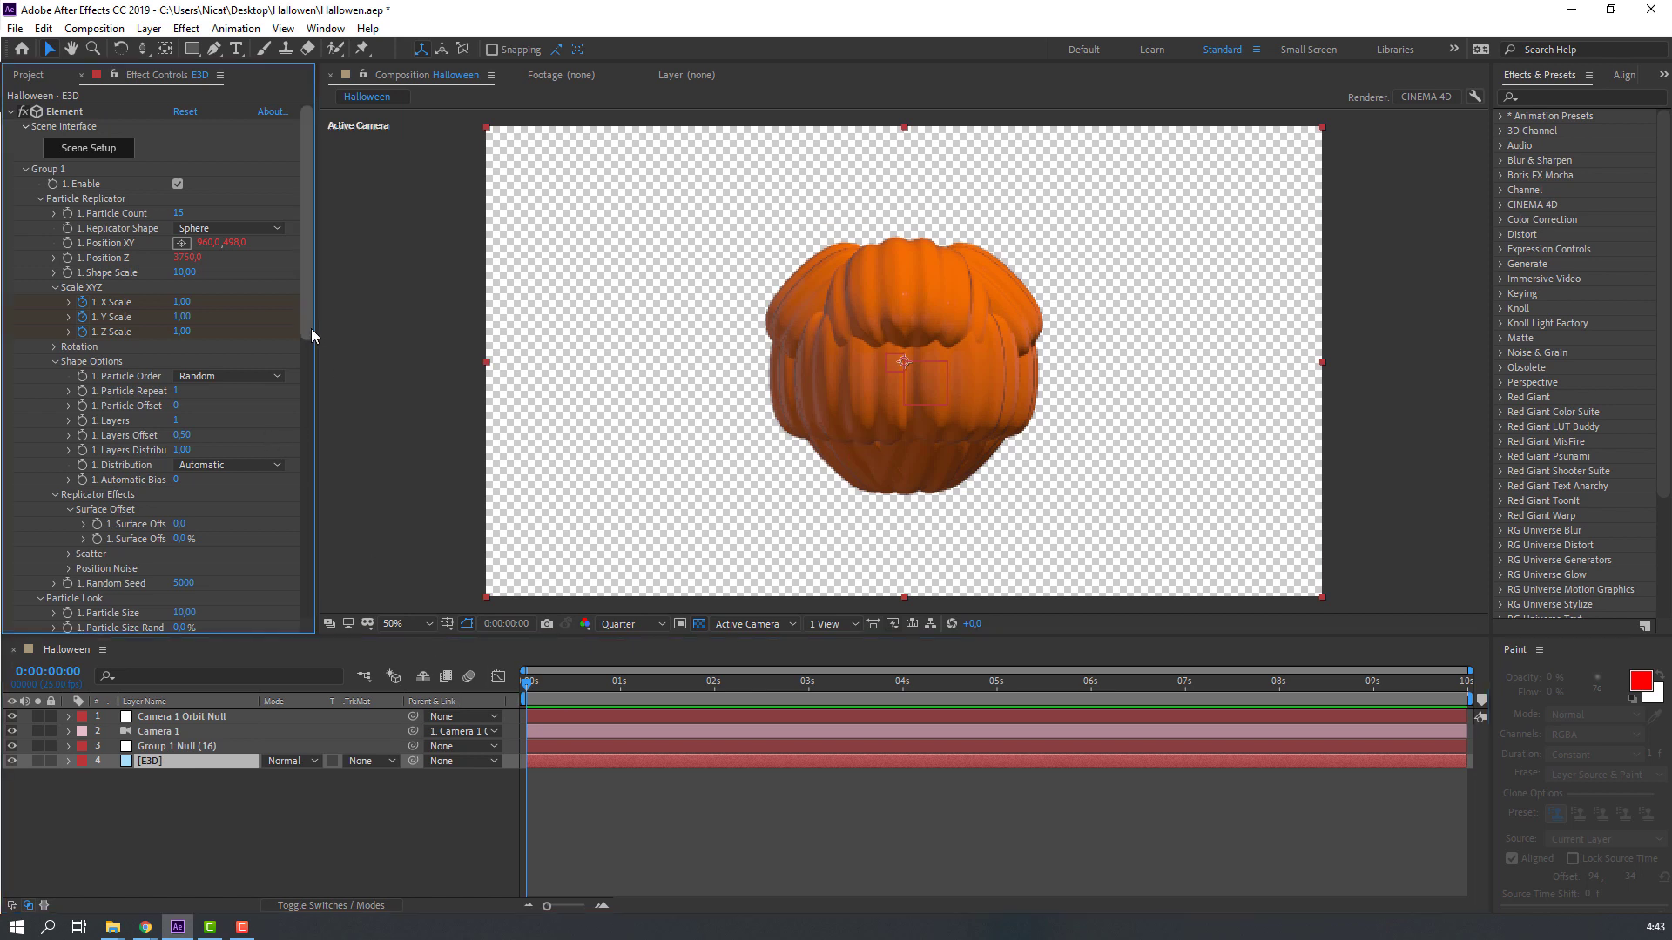
pyautogui.click(96, 150)
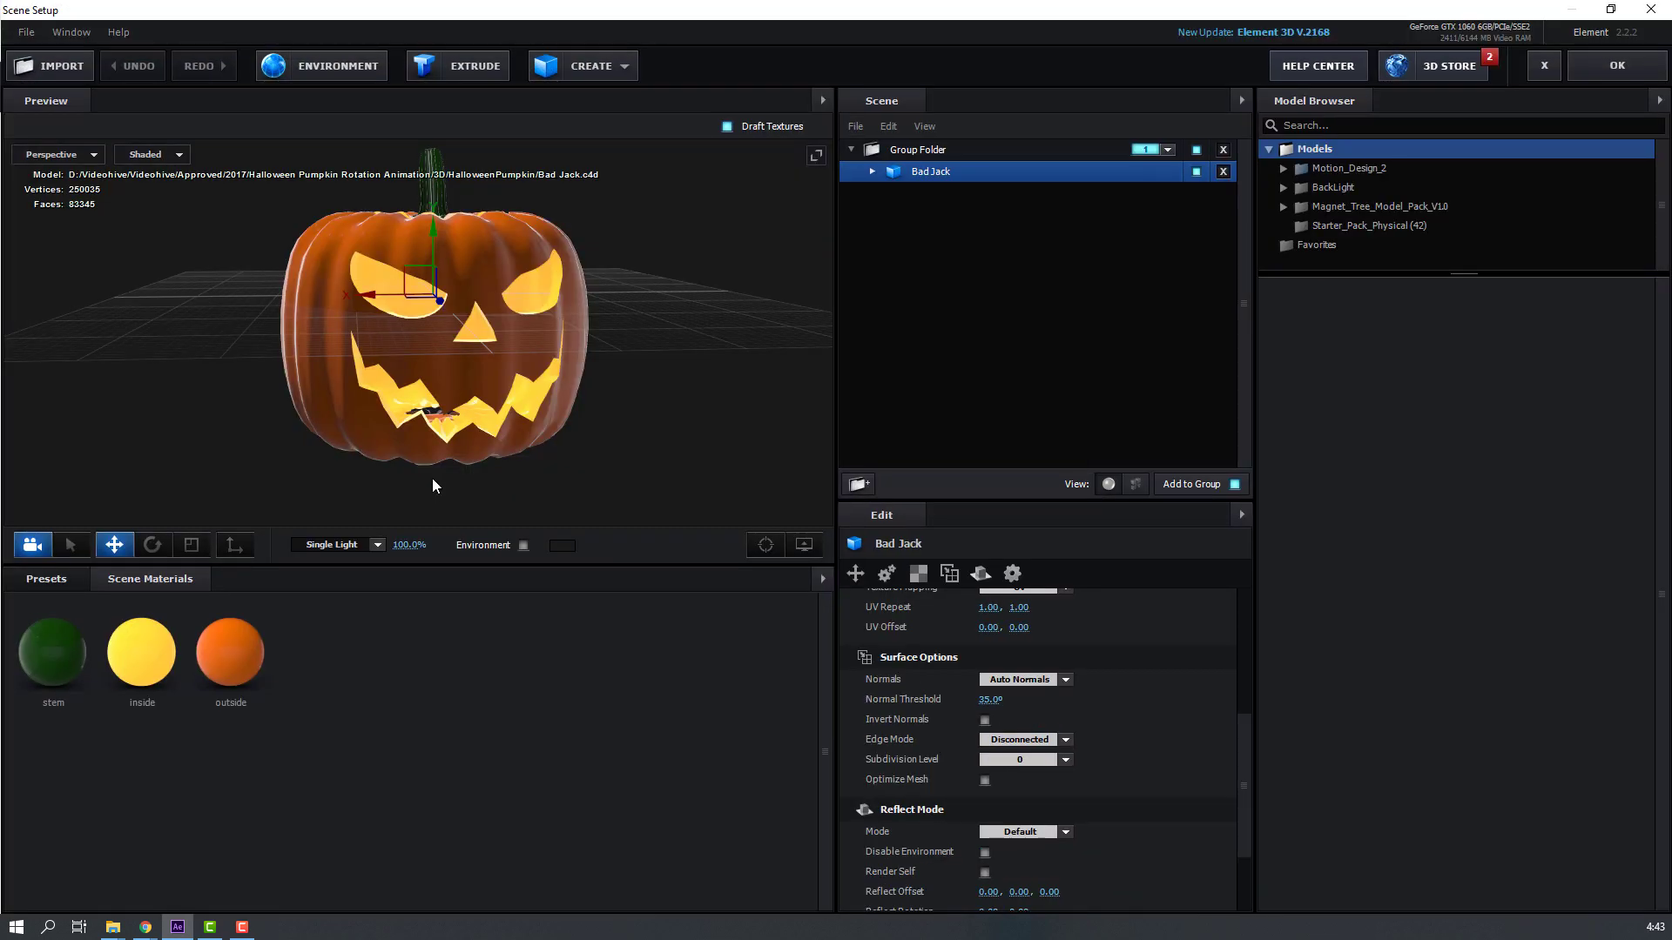
pyautogui.click(523, 545)
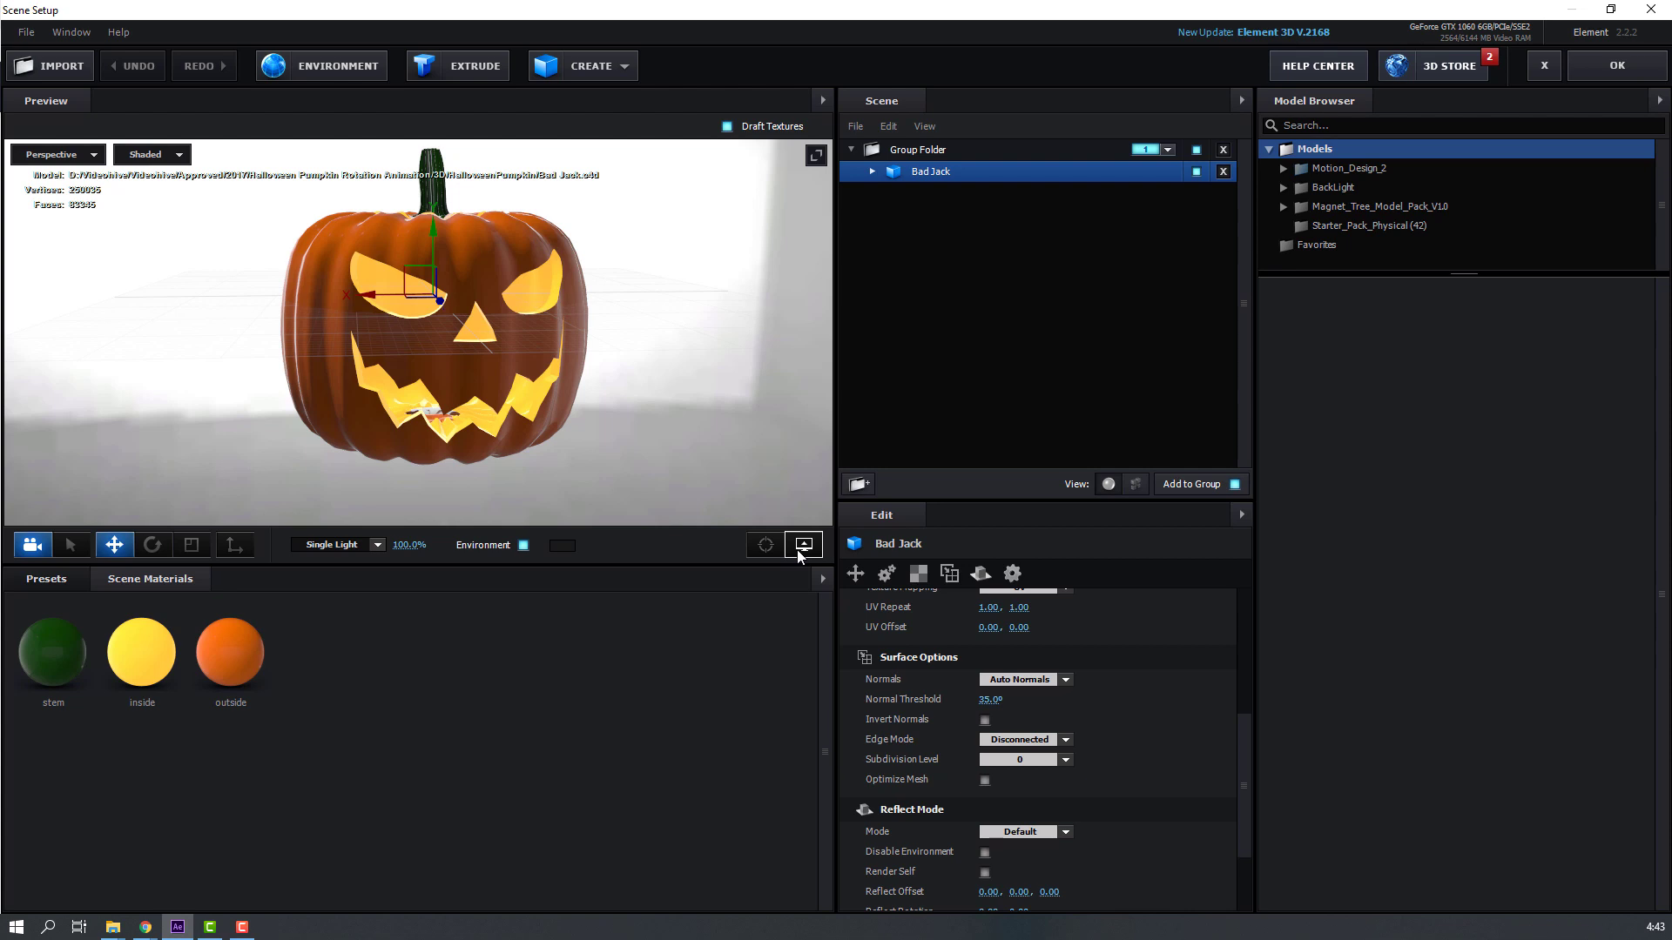
pyautogui.click(800, 547)
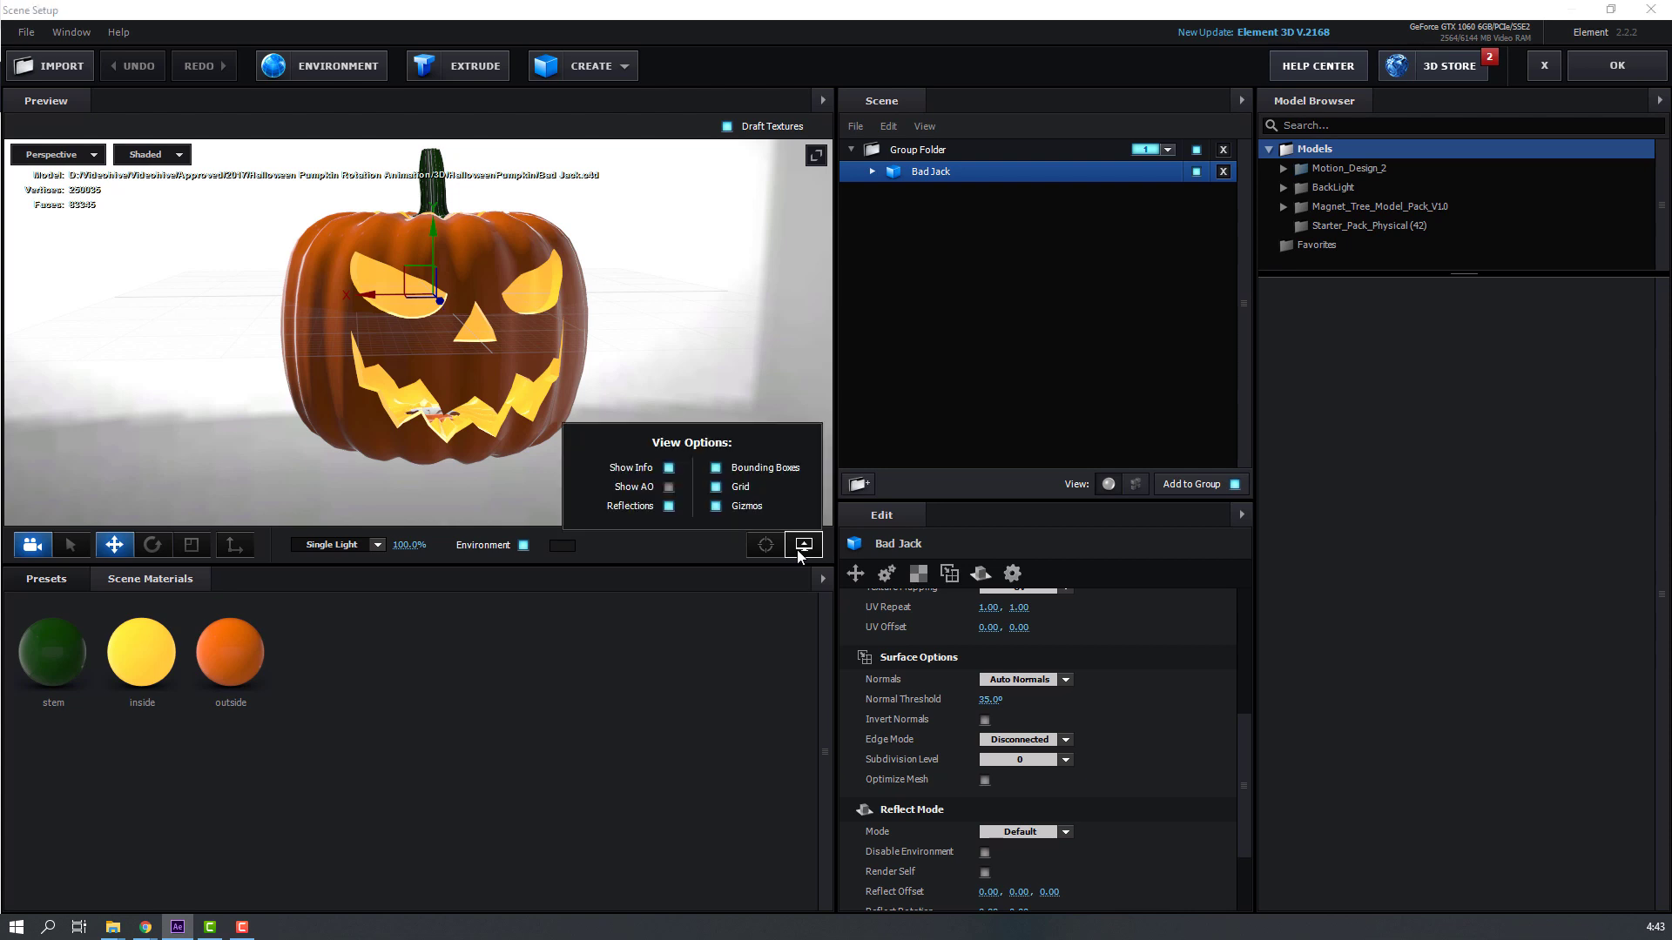
pyautogui.click(669, 488)
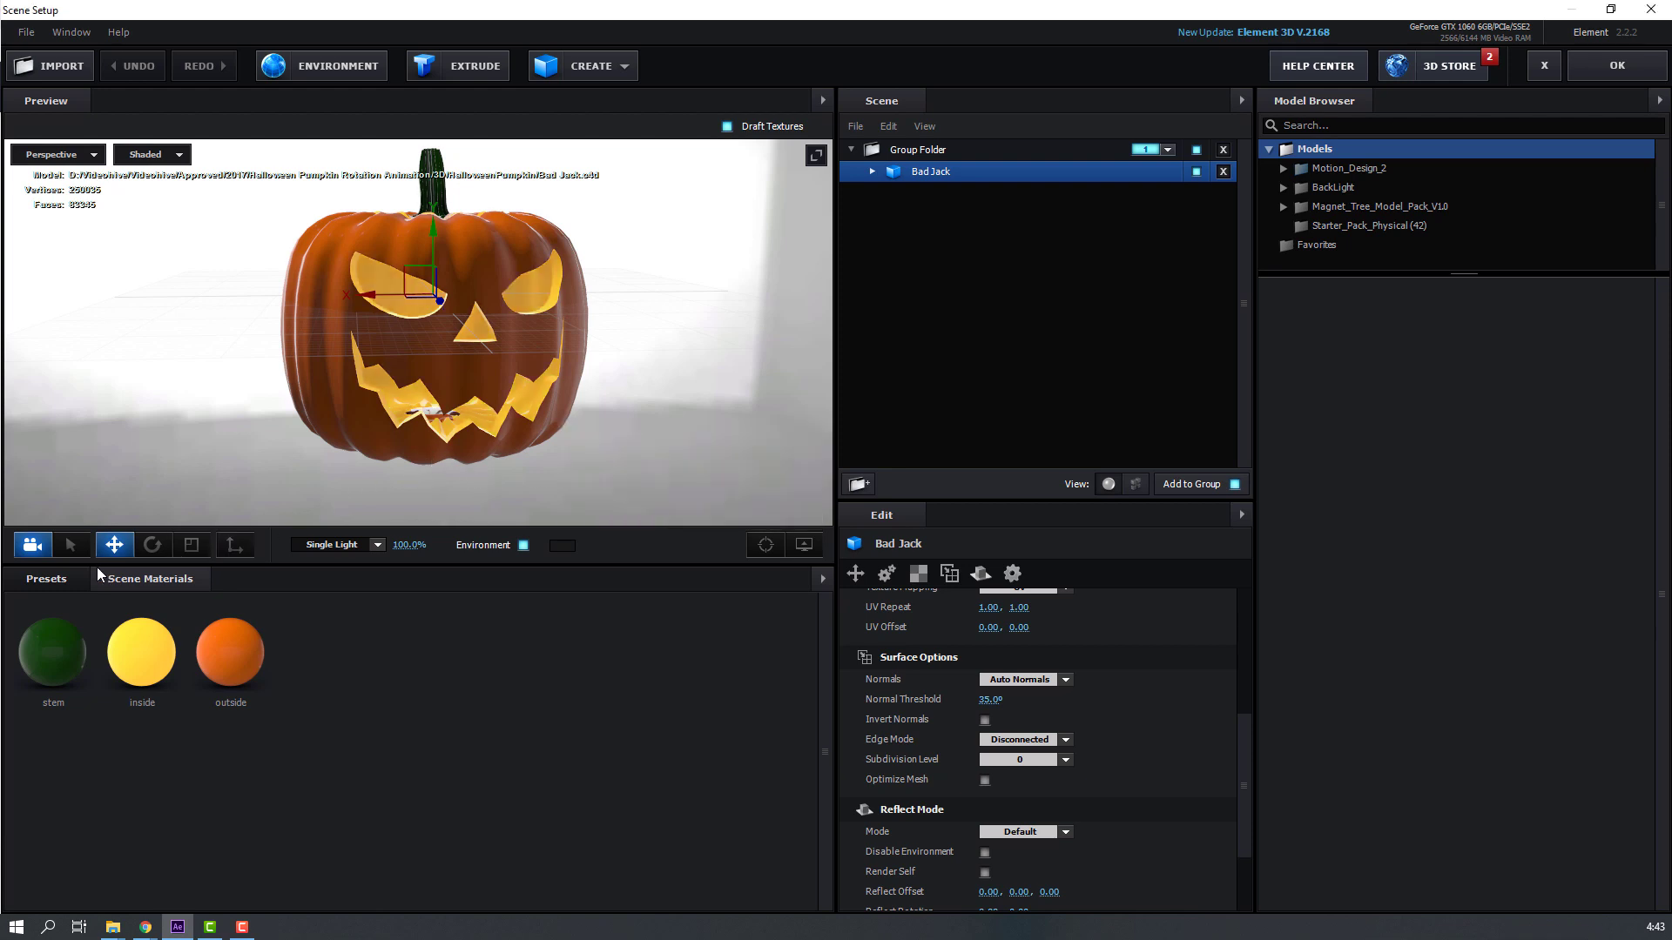
# Step: Apply the BackLight_2K_39 environment preset and accept Scene Setup with OK
pyautogui.click(46, 579)
pyautogui.click(15, 623)
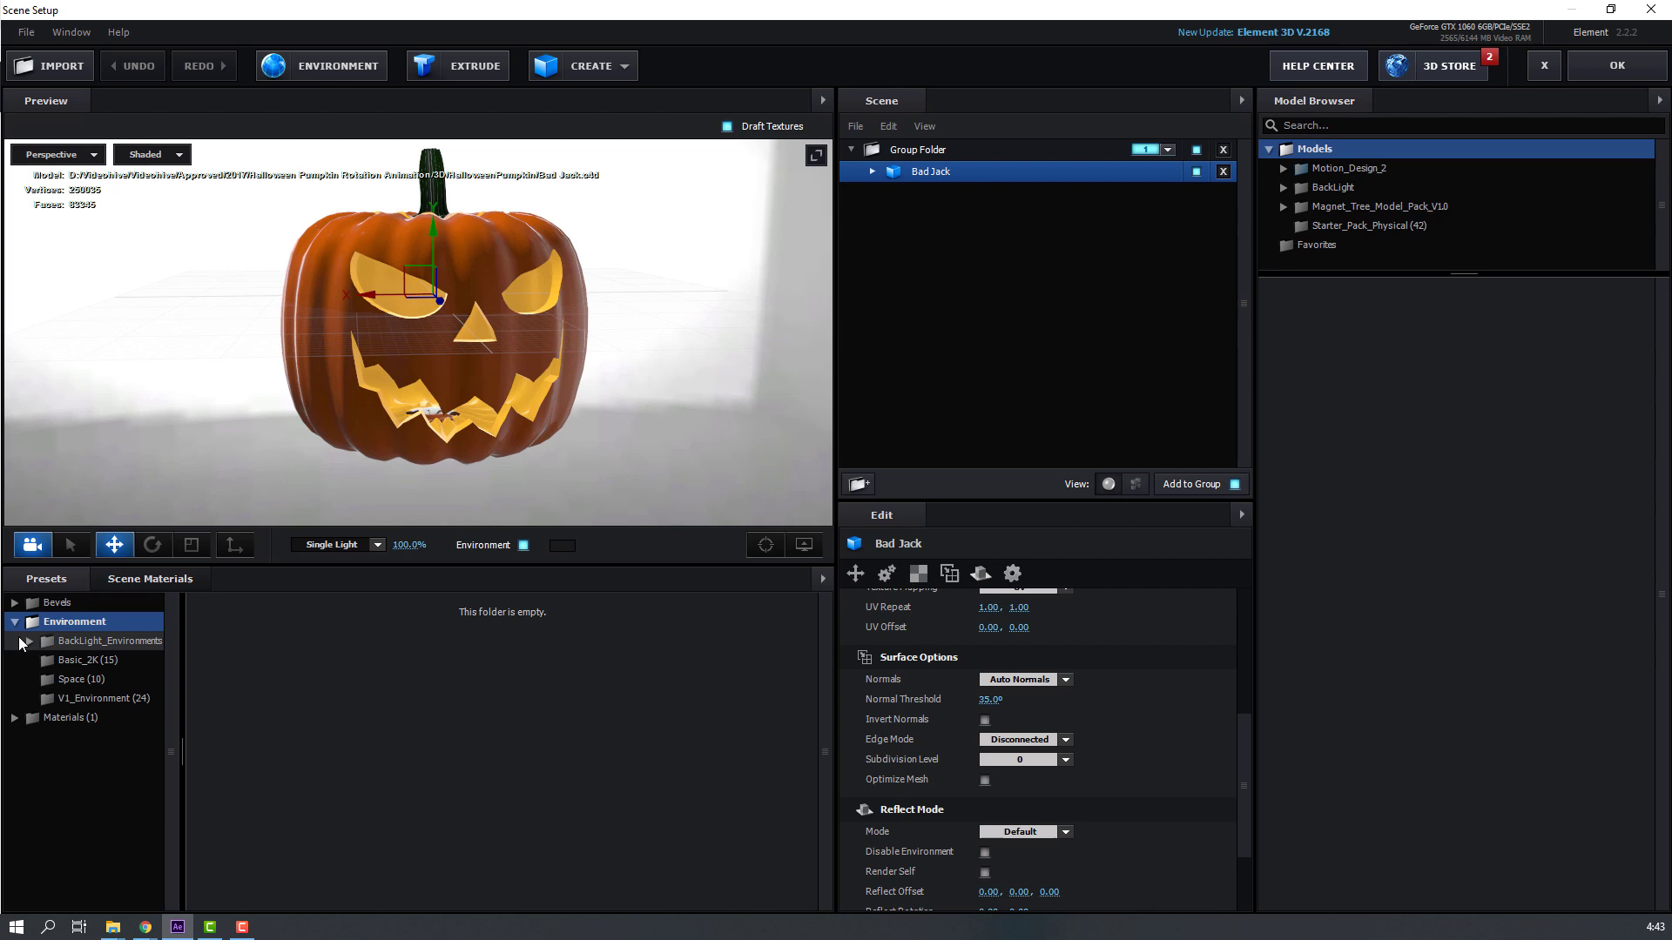
pyautogui.click(38, 643)
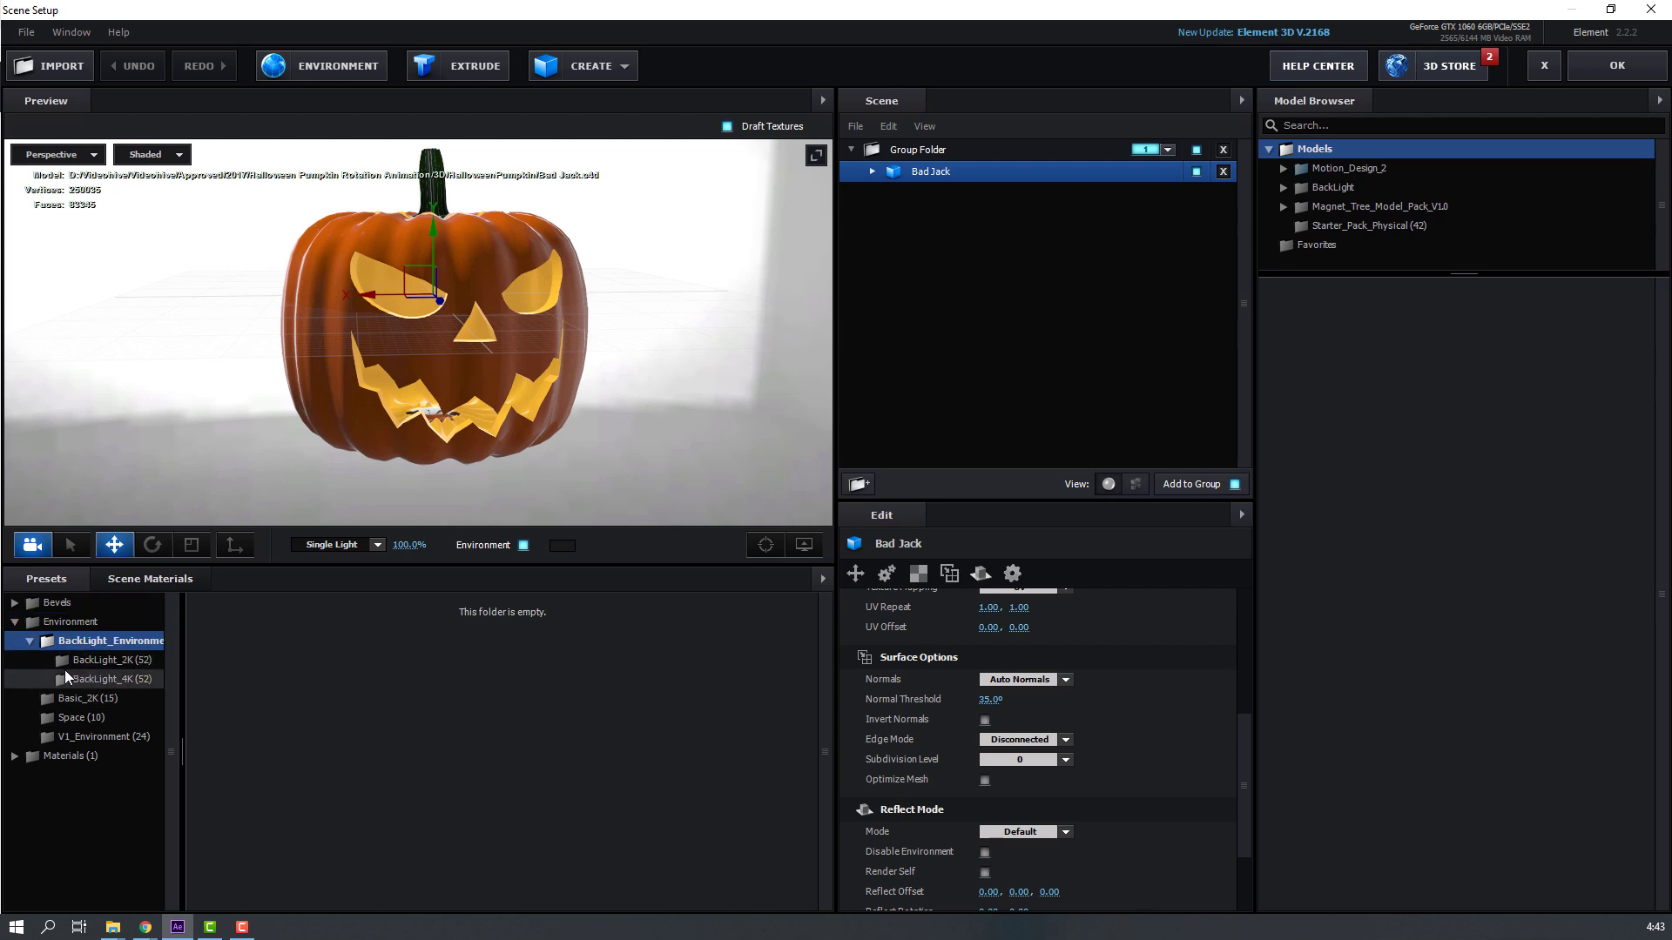
pyautogui.click(119, 661)
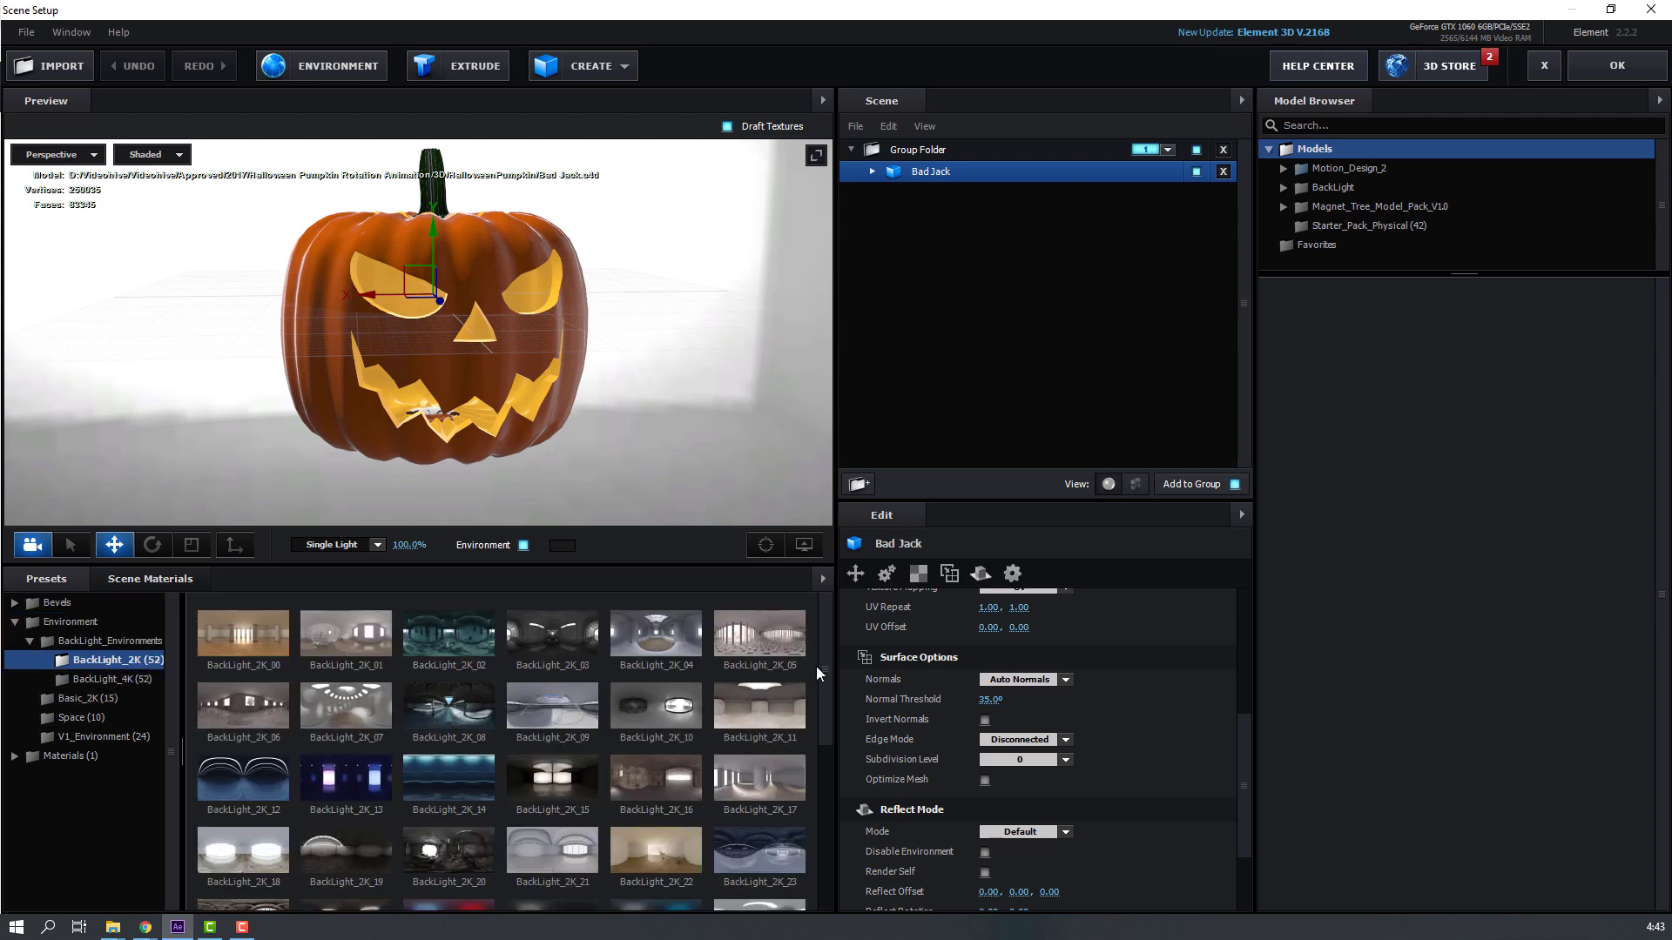
pyautogui.scroll(-3, 817, 672)
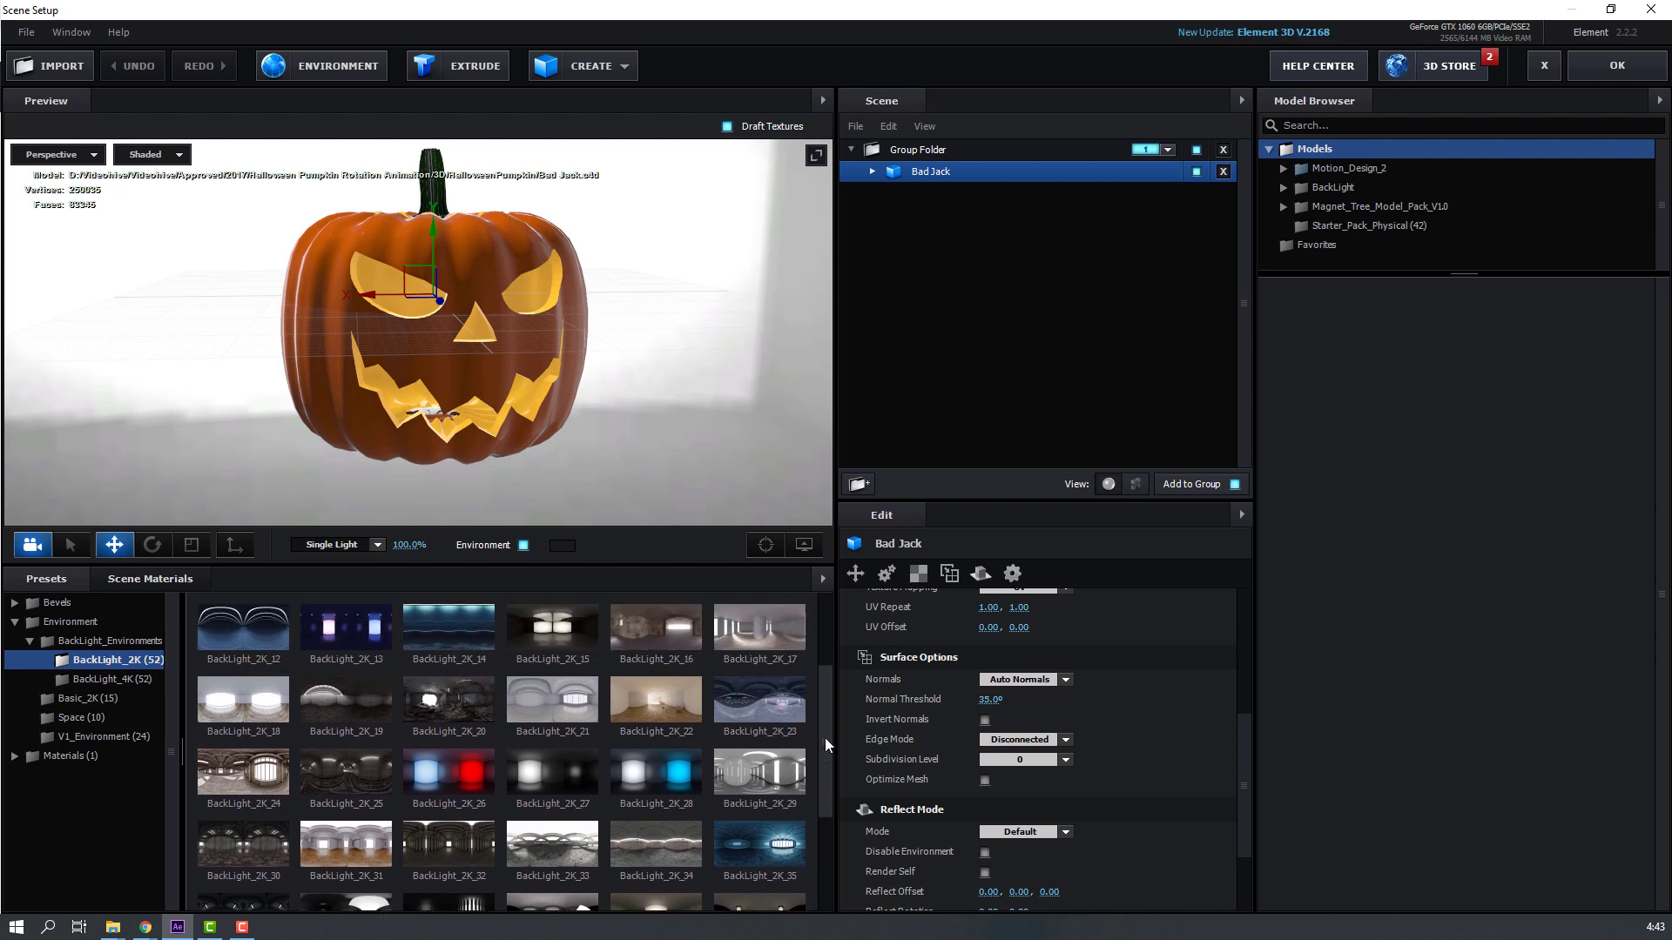
pyautogui.scroll(-2, 817, 749)
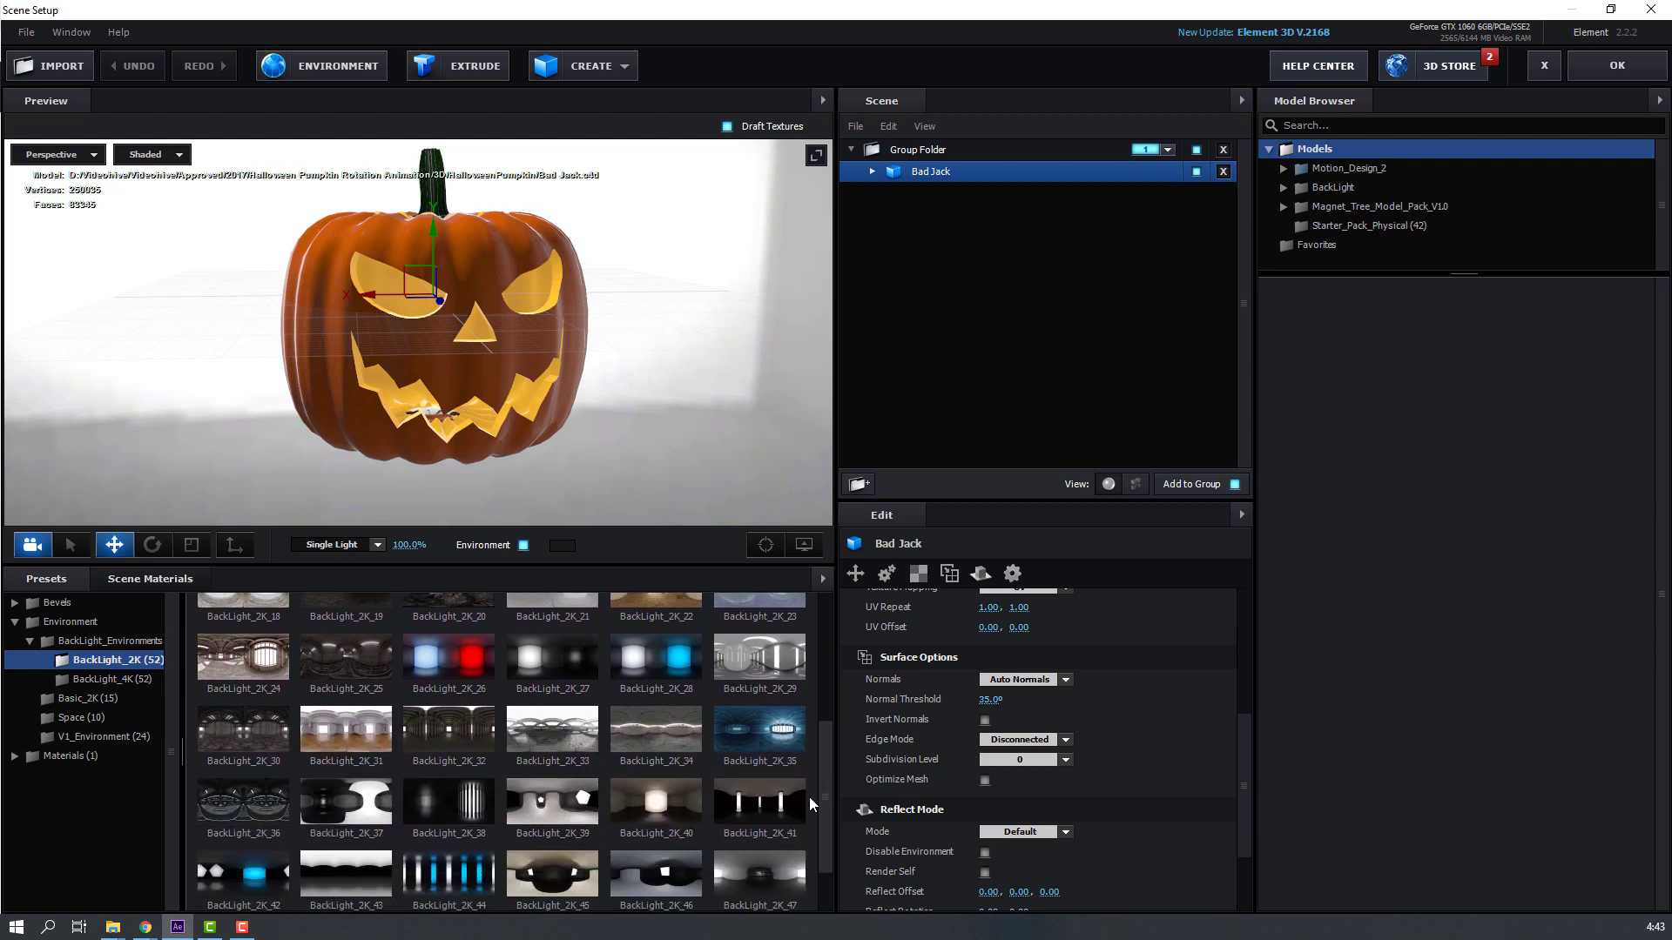
pyautogui.scroll(-1, 810, 801)
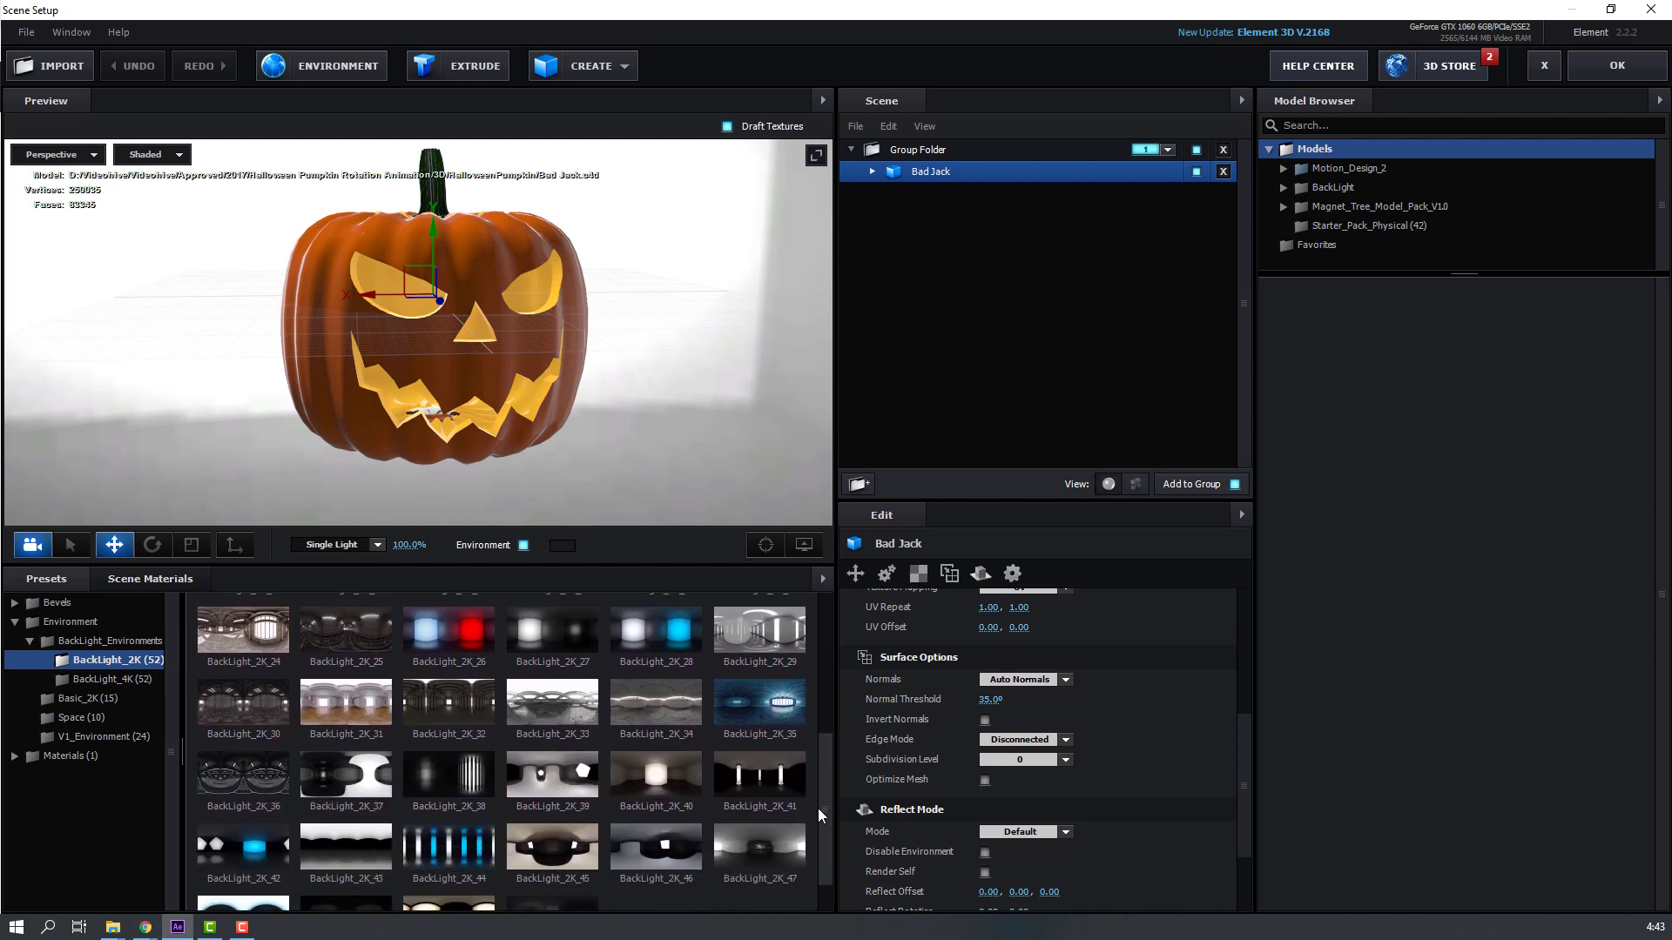
pyautogui.click(573, 775)
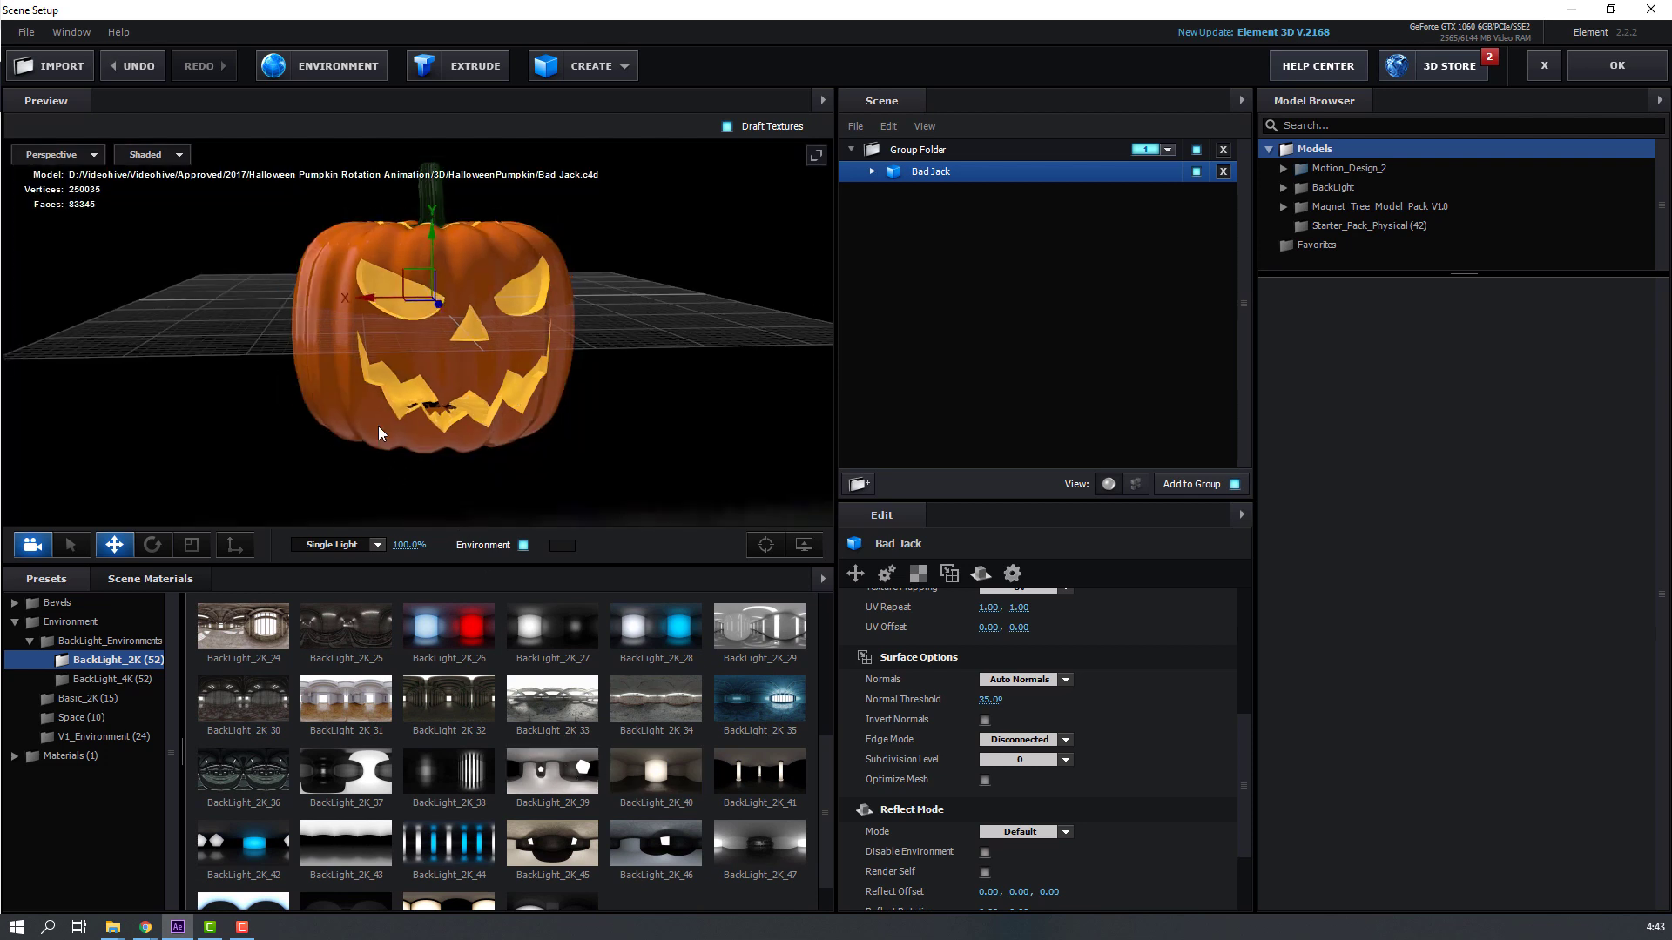
pyautogui.moveTo(378, 426)
pyautogui.mouseDown()
pyautogui.moveTo(511, 421)
pyautogui.moveTo(376, 427)
pyautogui.mouseUp()
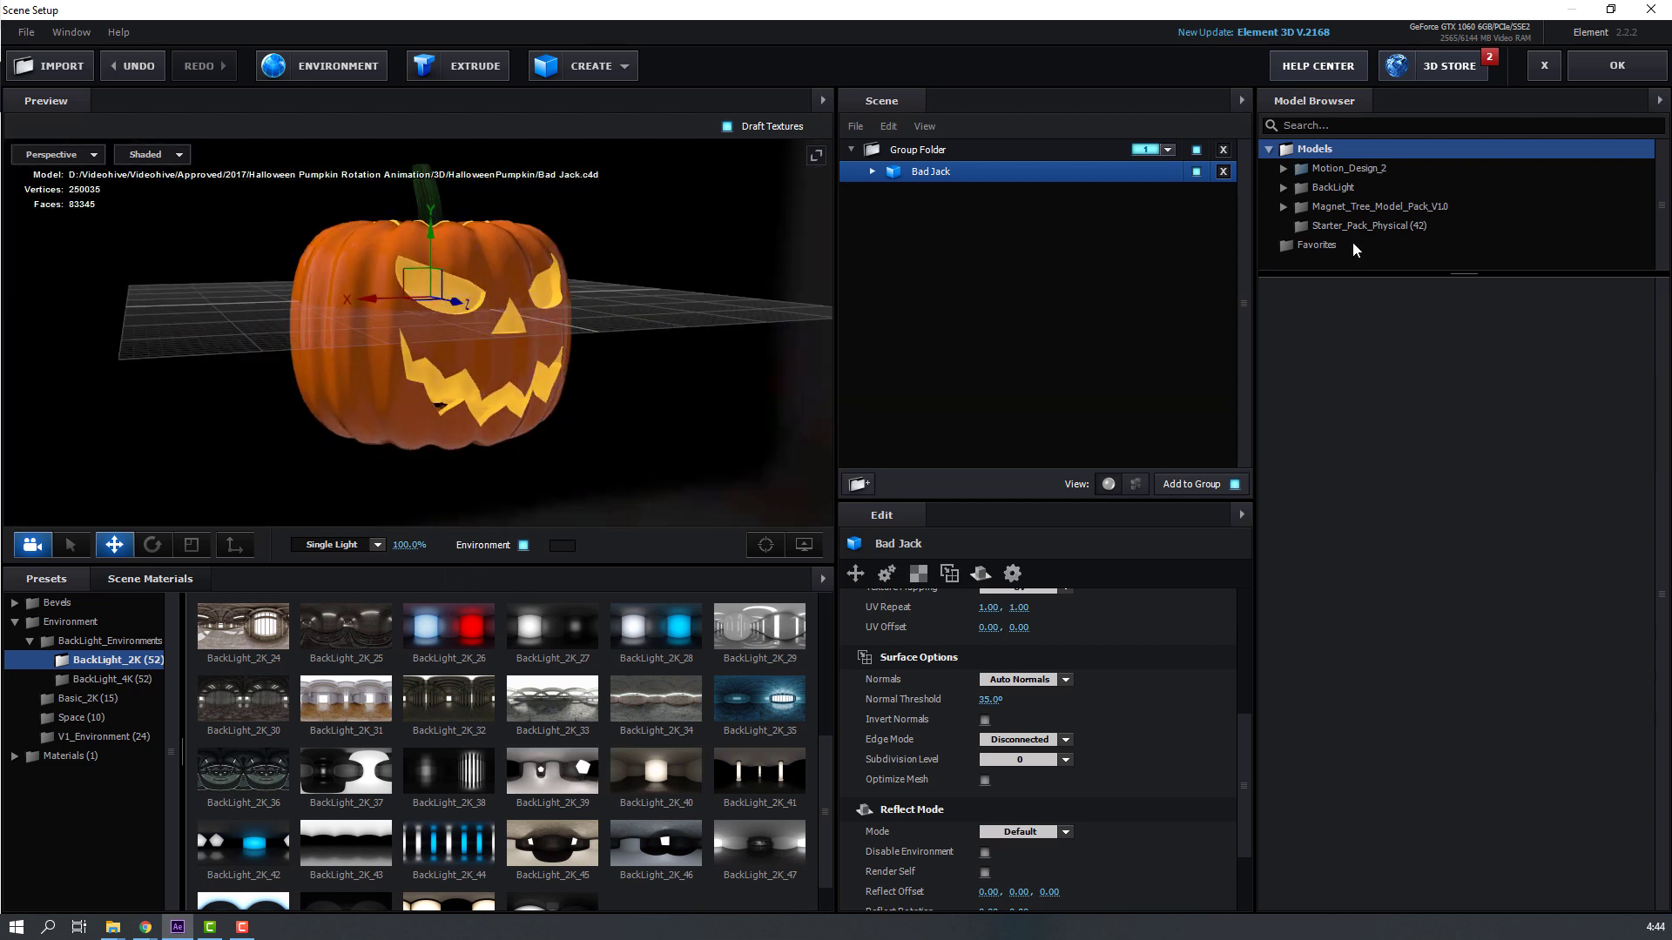
pyautogui.click(1599, 81)
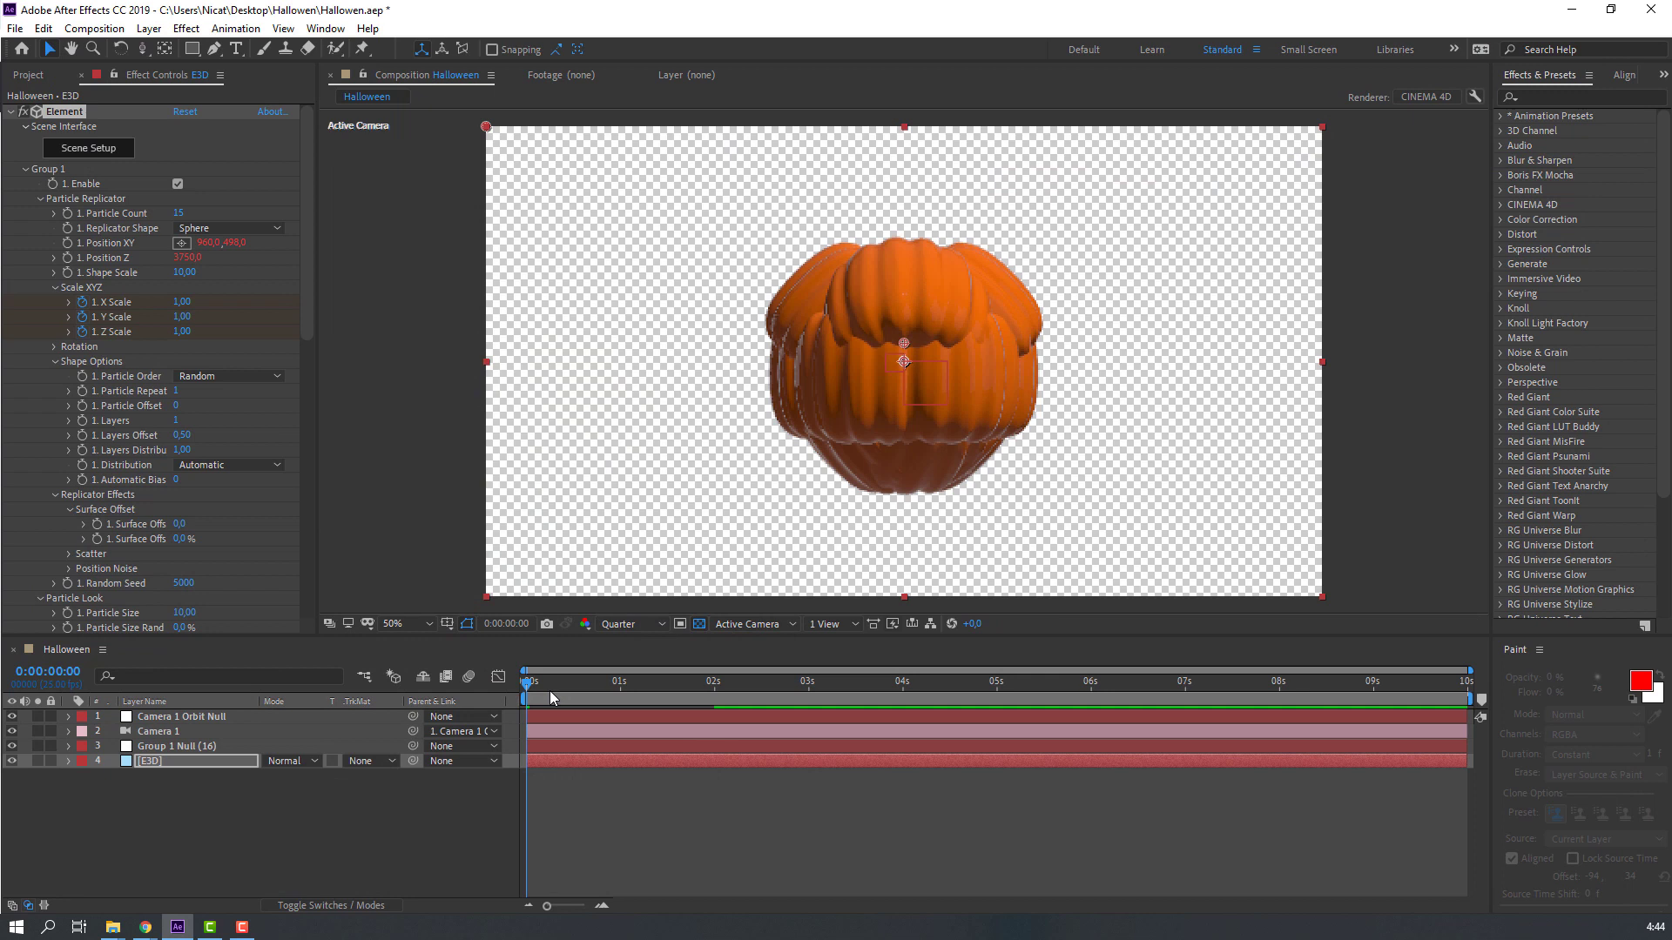
# Step: Create a light-blue 1920×1080 solid named BG and drag it below the E3D layer
pyautogui.moveTo(550, 691); pyautogui.dragTo(694, 692)
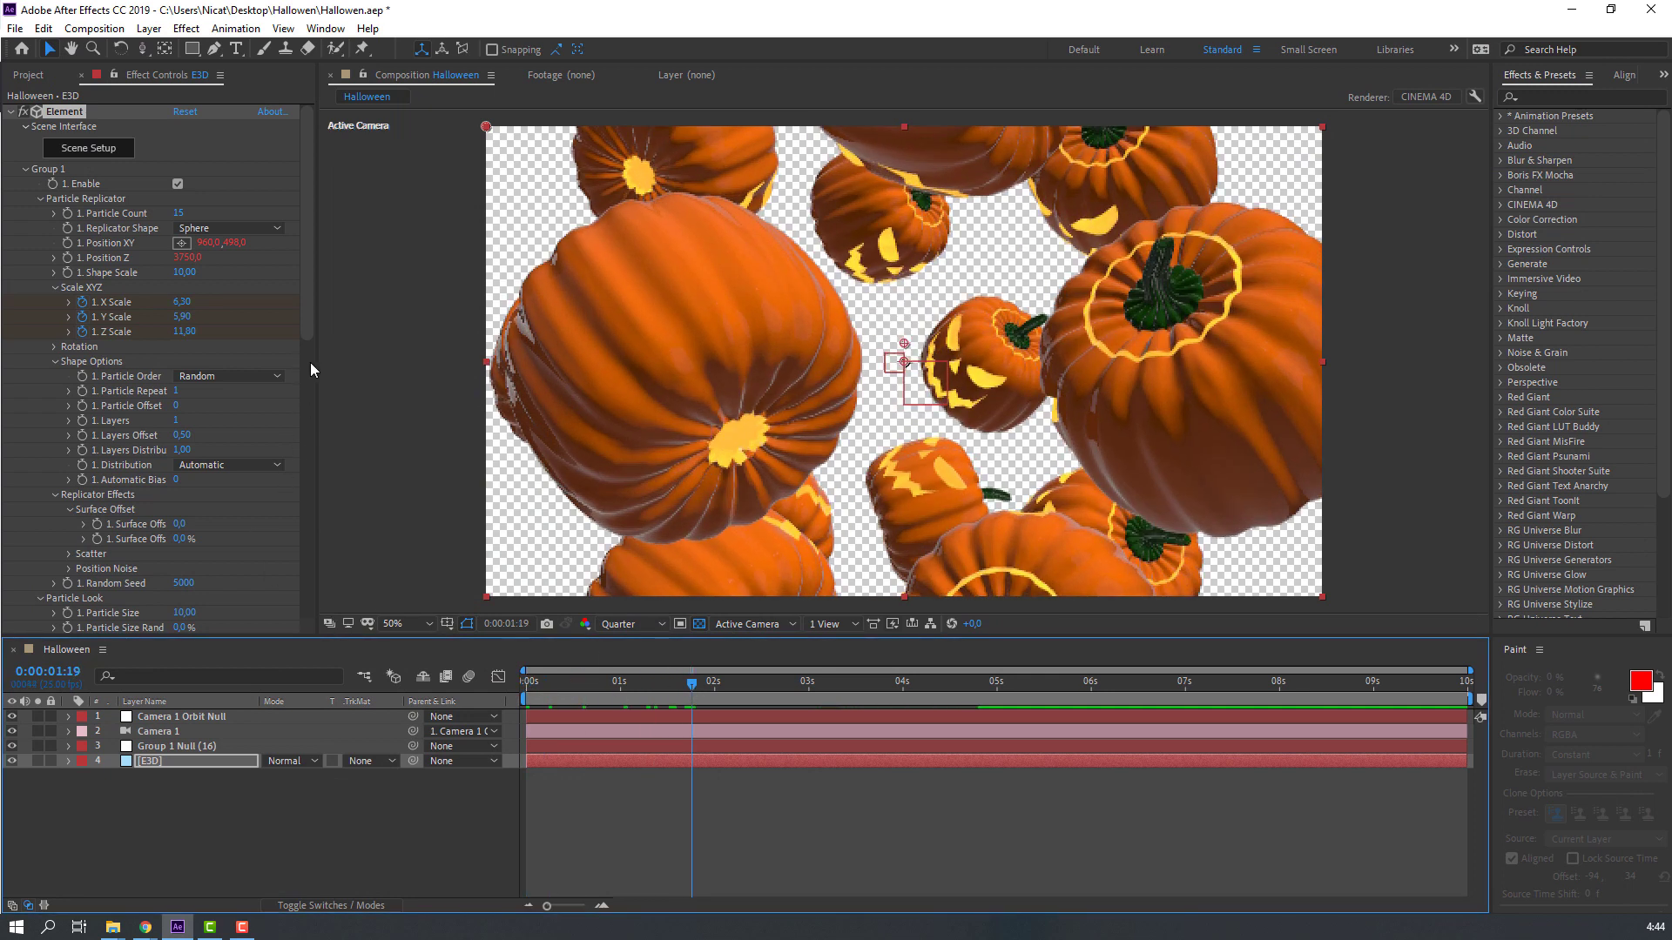
pyautogui.click(135, 803)
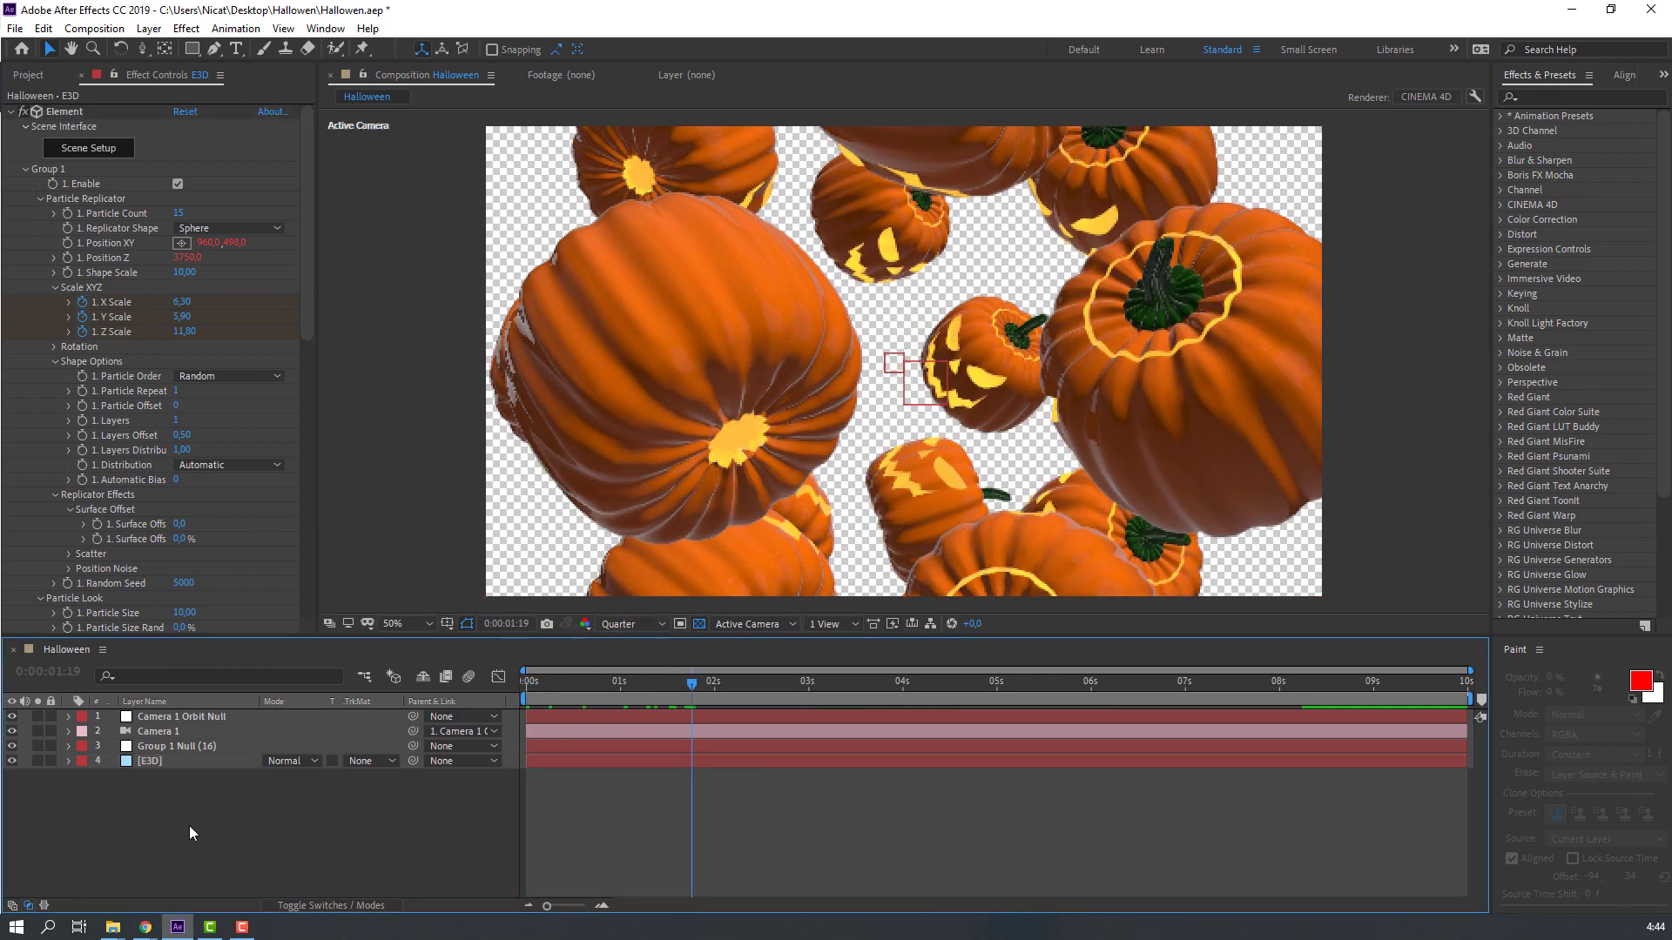
pyautogui.rightClick(164, 813)
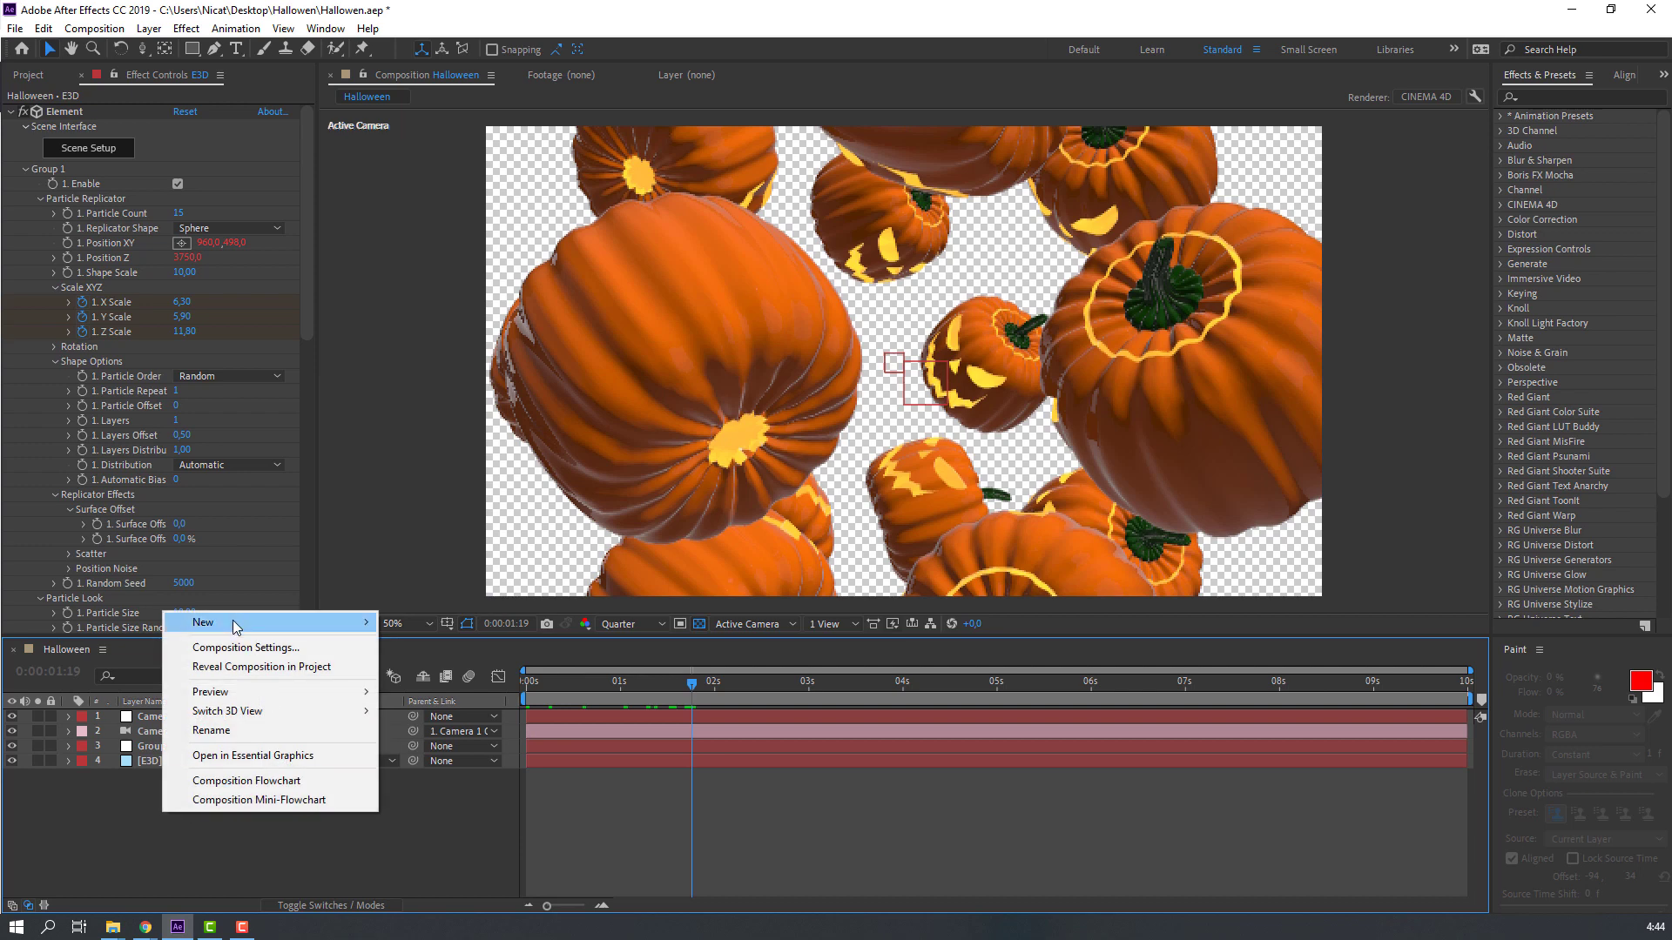
pyautogui.moveTo(313, 624)
pyautogui.click(439, 666)
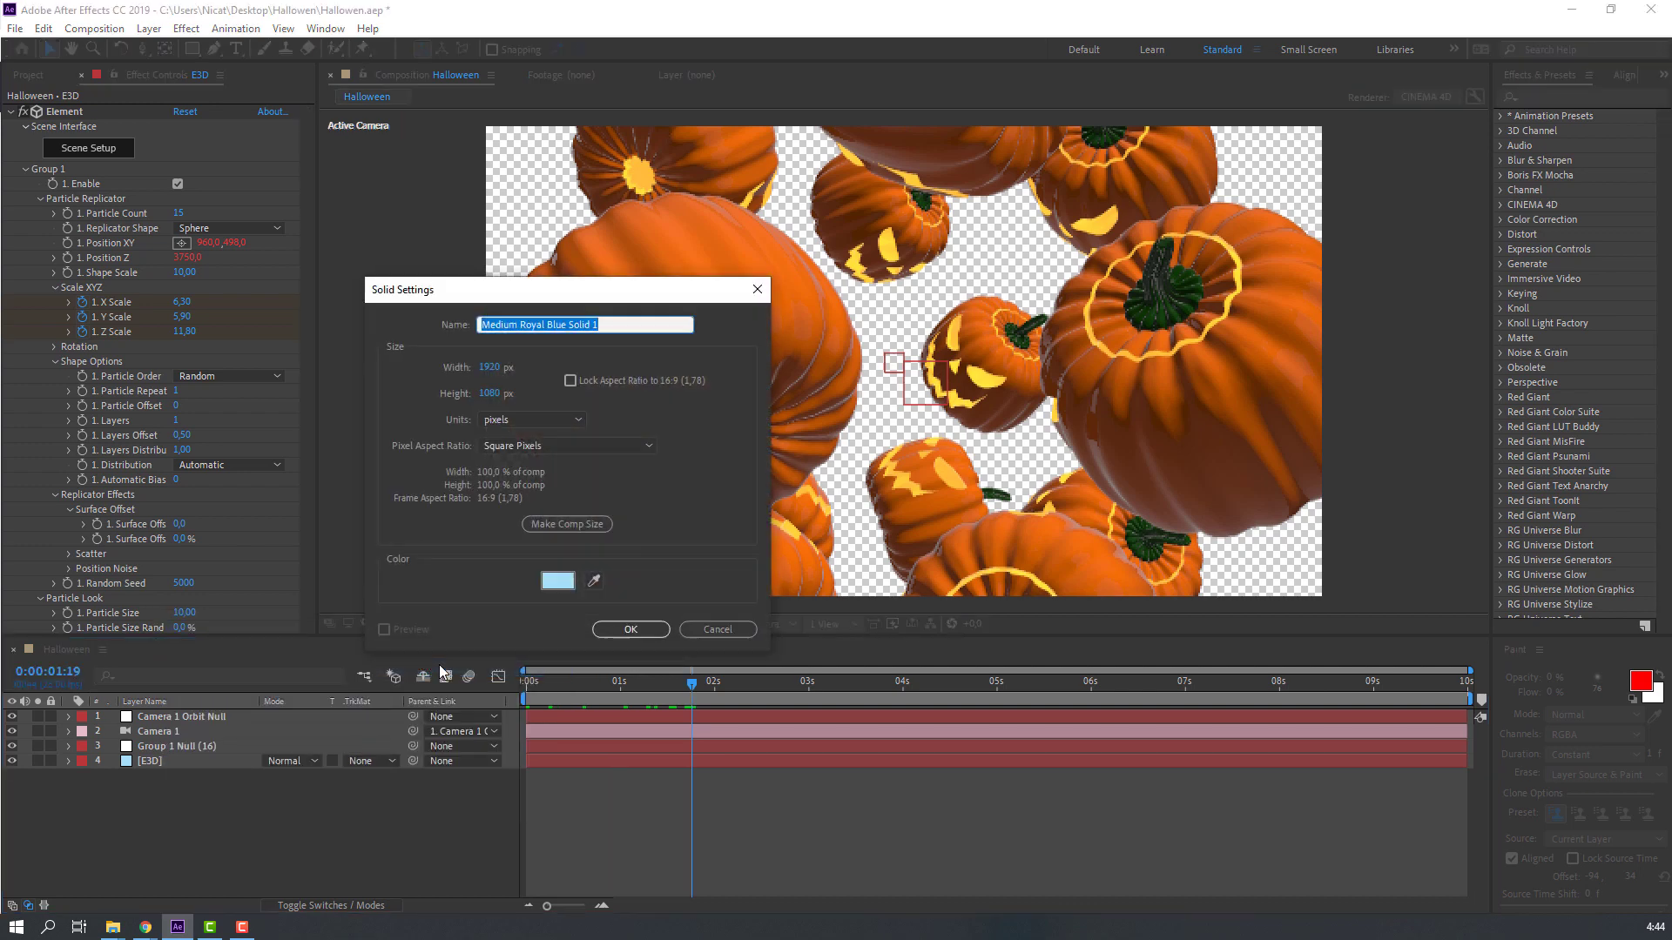
pyautogui.write('BG')
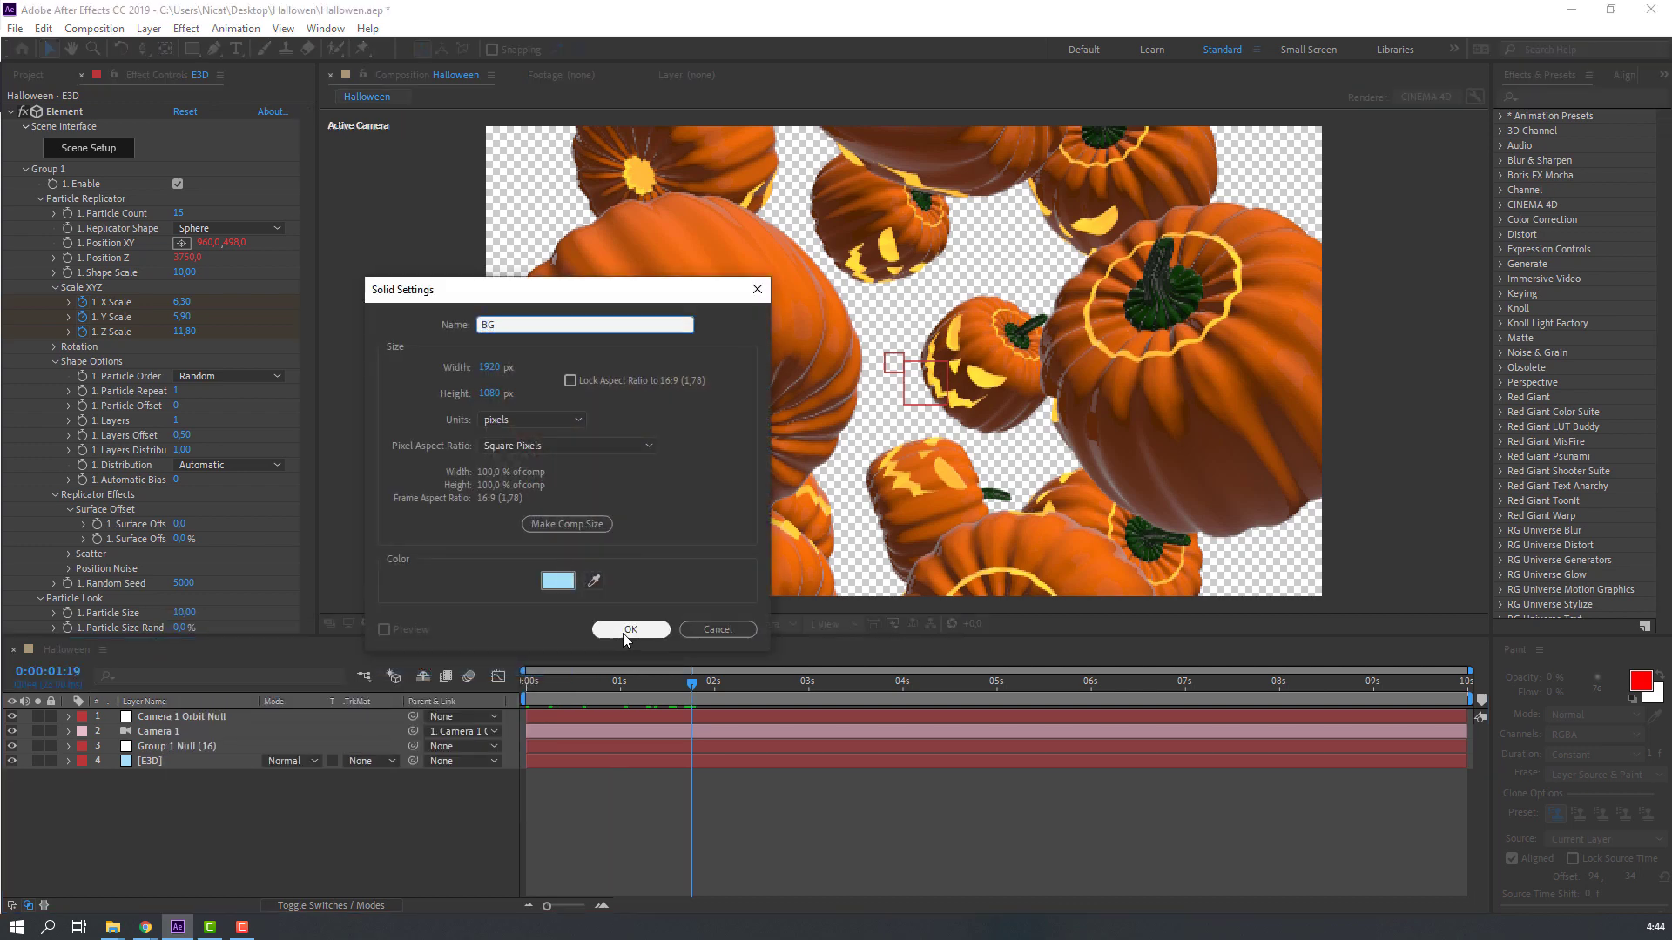
pyautogui.click(623, 632)
pyautogui.click(153, 719)
pyautogui.moveTo(160, 727); pyautogui.dragTo(149, 805)
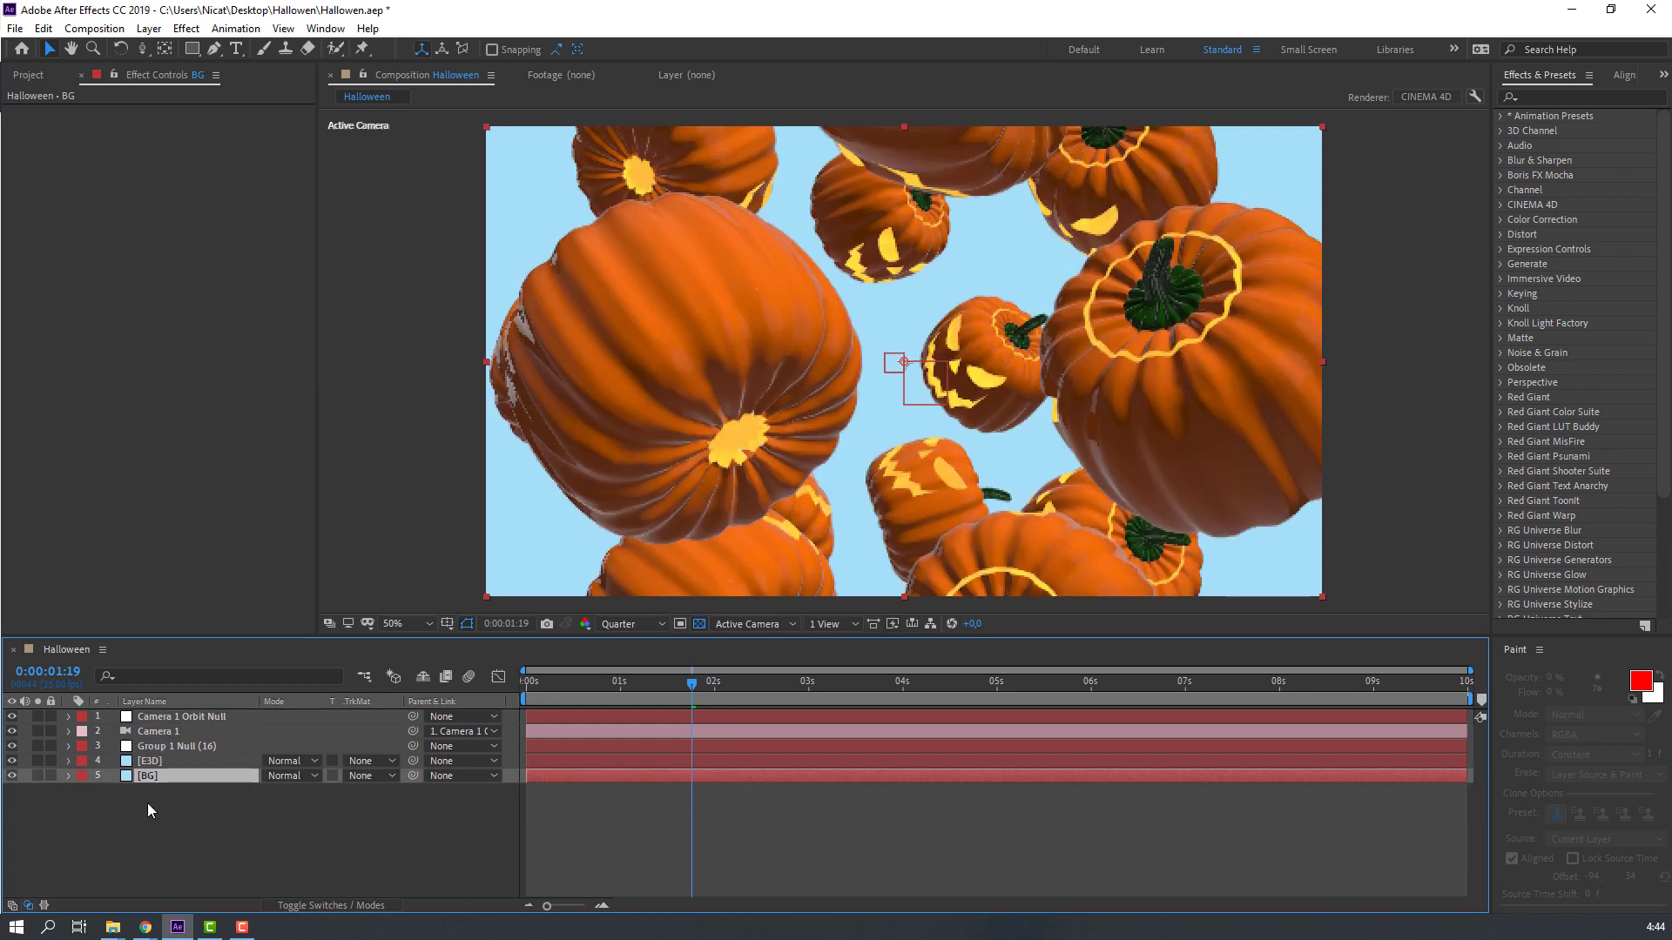
# Step: Find Gradient Ramp in Effects & Presets and apply it to the BG layer
pyautogui.click(1544, 93)
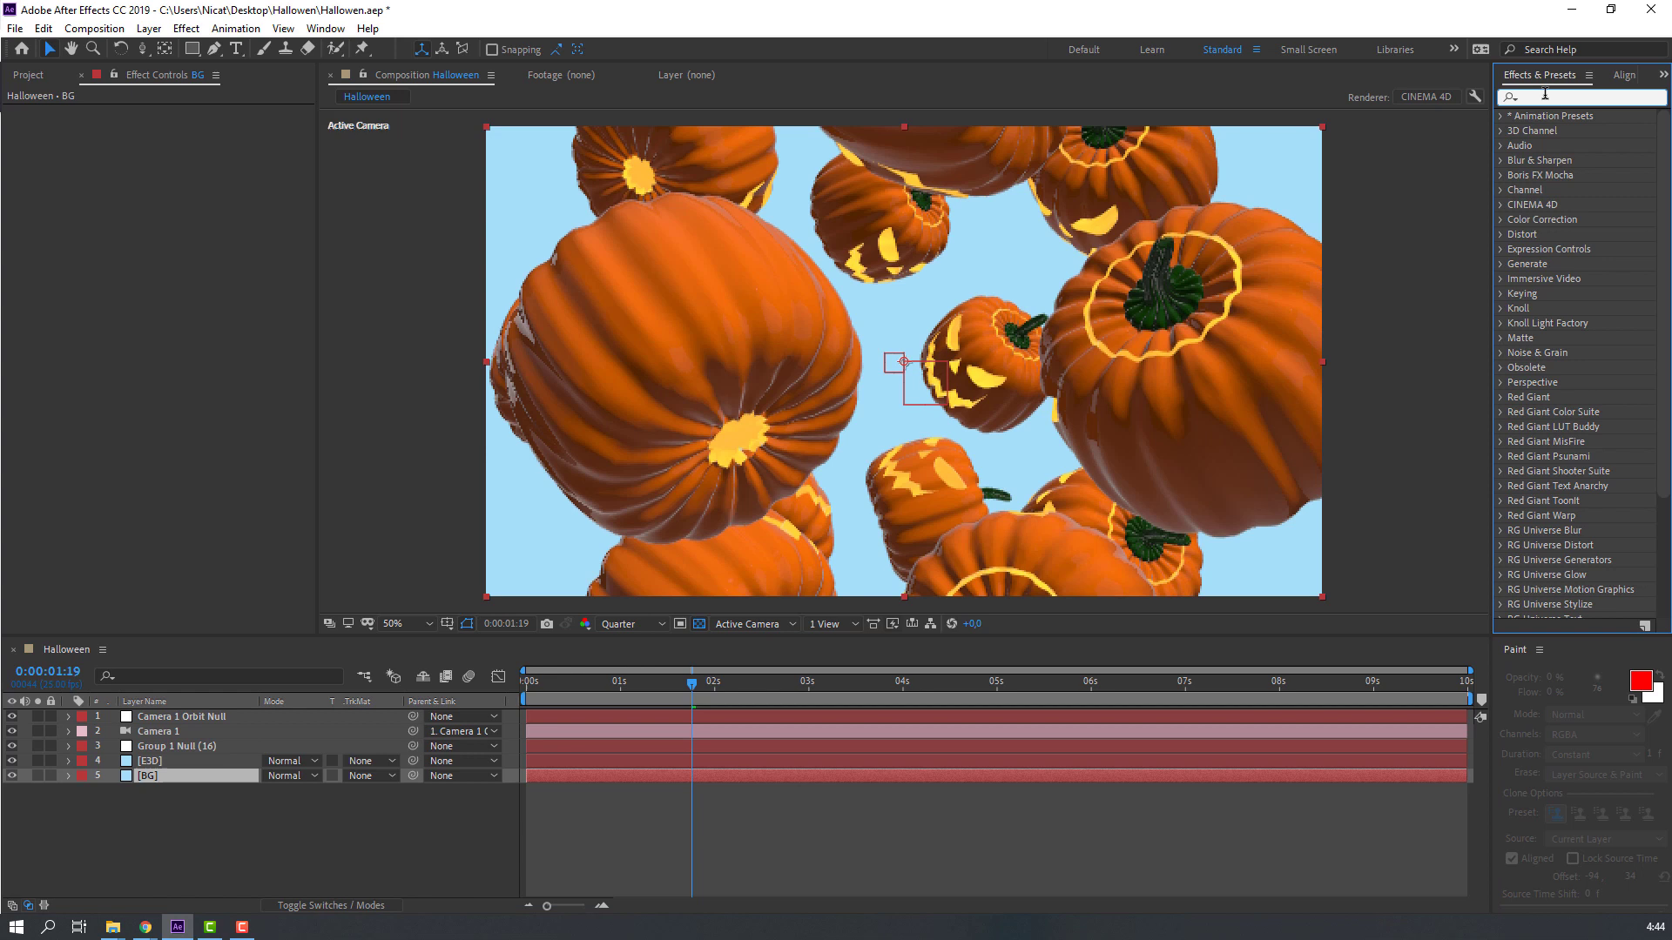
pyautogui.write('gradi')
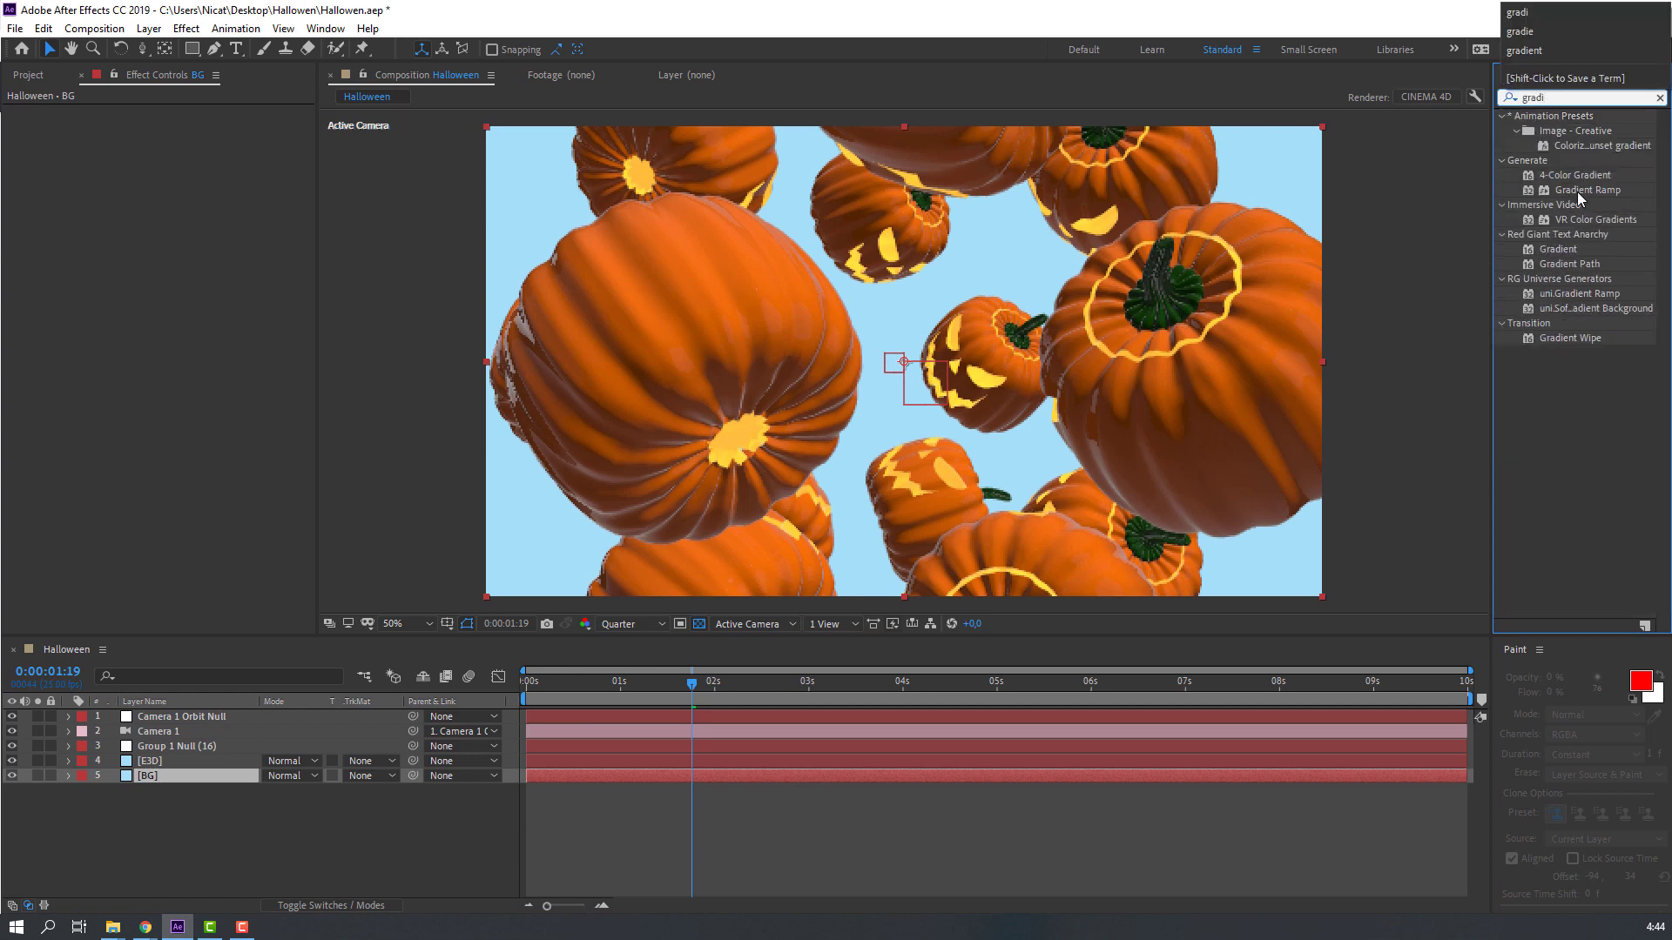
pyautogui.click(1575, 191)
pyautogui.moveTo(1572, 189); pyautogui.dragTo(165, 776)
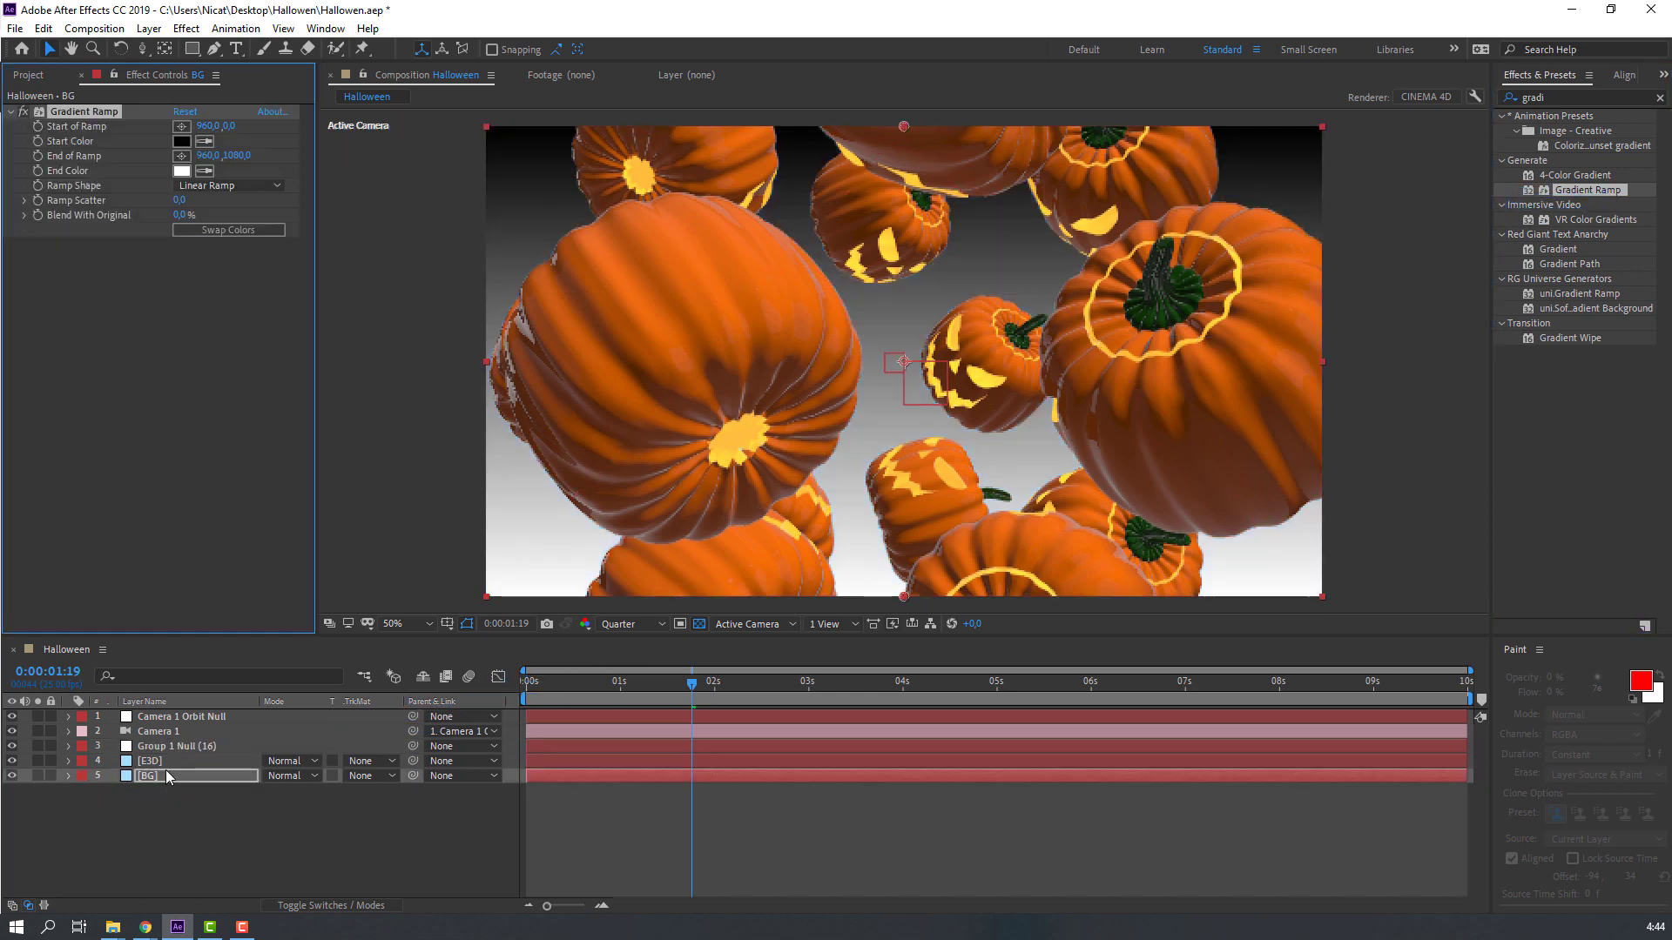
# Step: Set the Gradient Ramp's End Color to near-black 1A1717 and Start Color to grey 4C4C4C
pyautogui.click(181, 171)
pyautogui.click(117, 564)
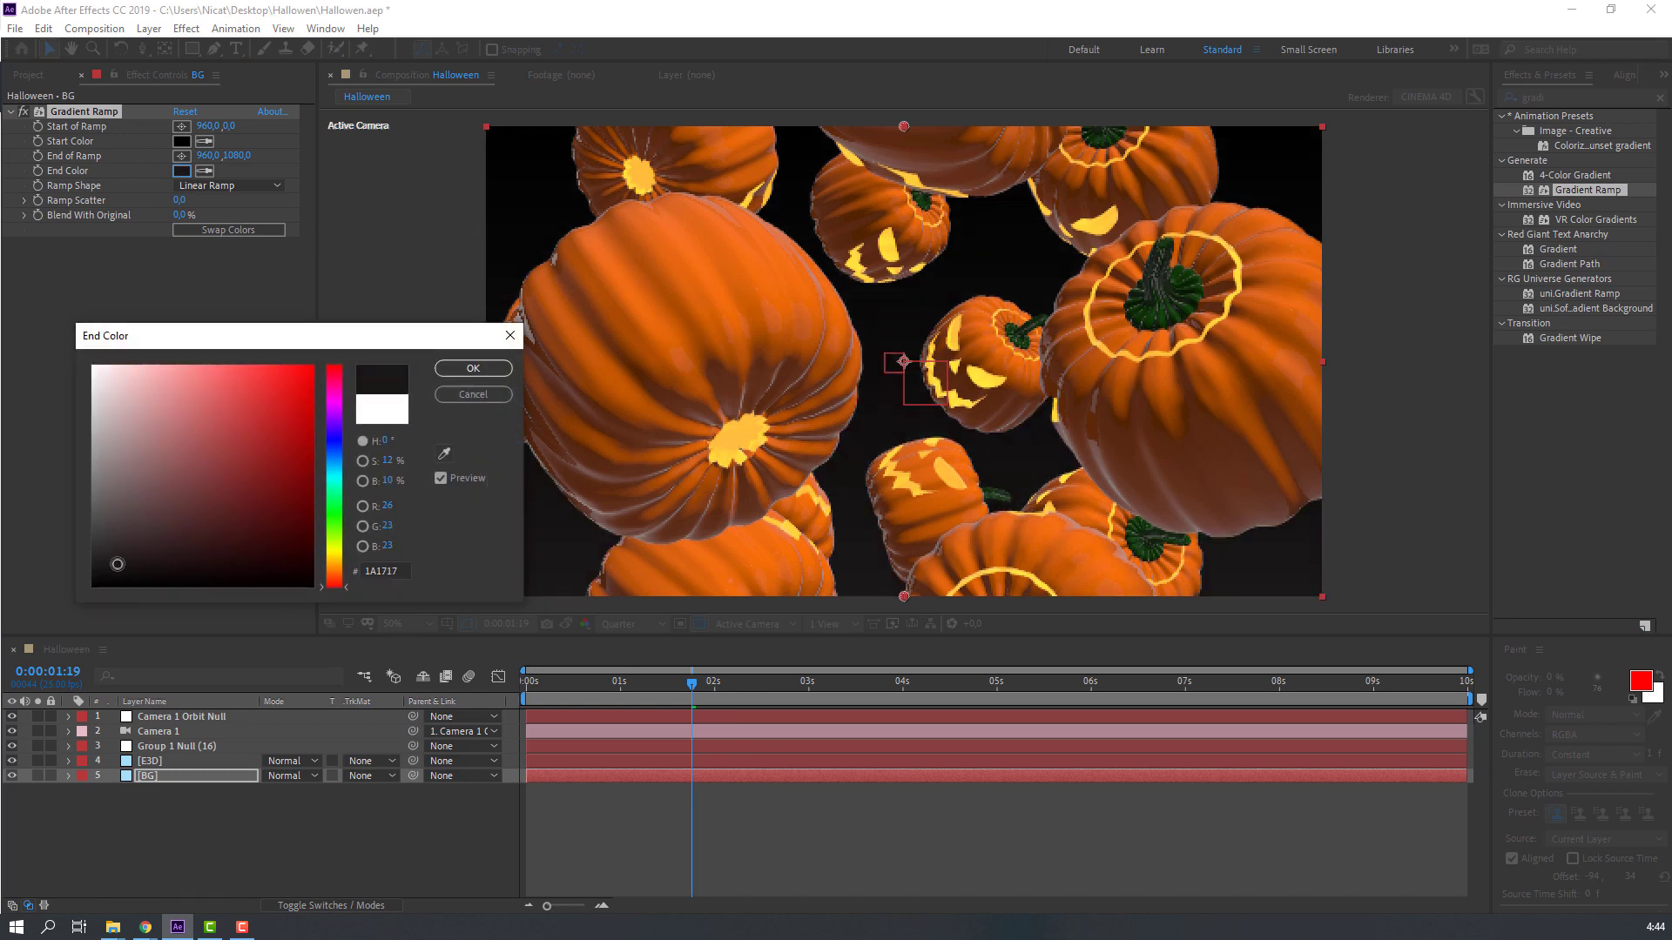
pyautogui.click(473, 368)
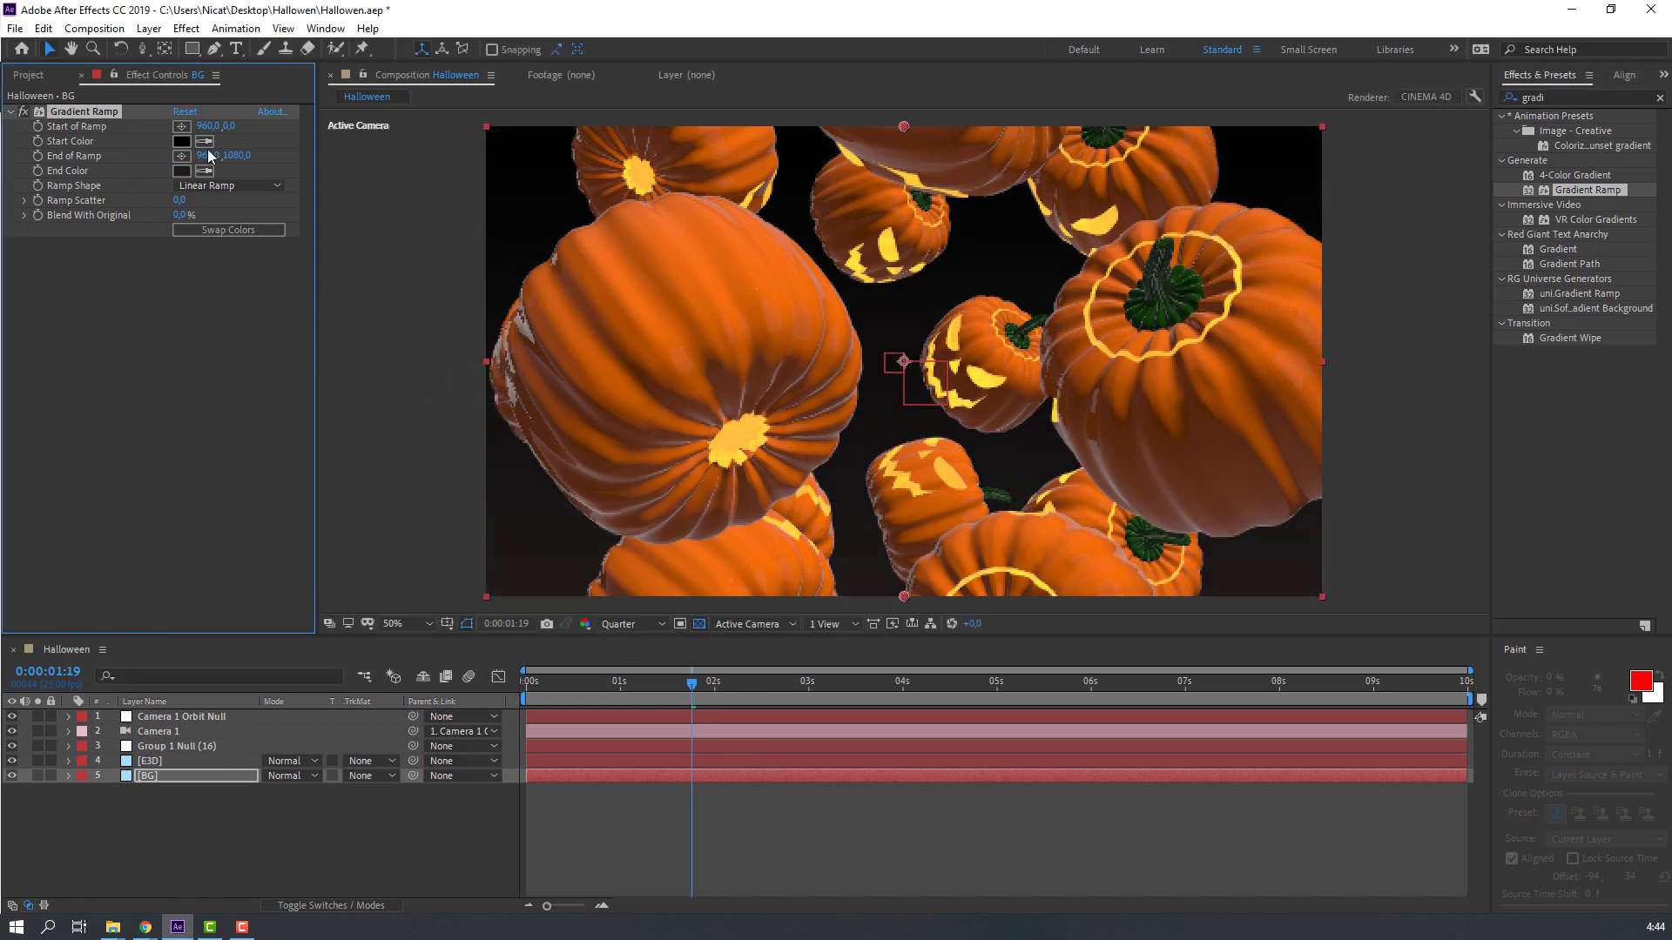
pyautogui.click(182, 141)
pyautogui.click(97, 547)
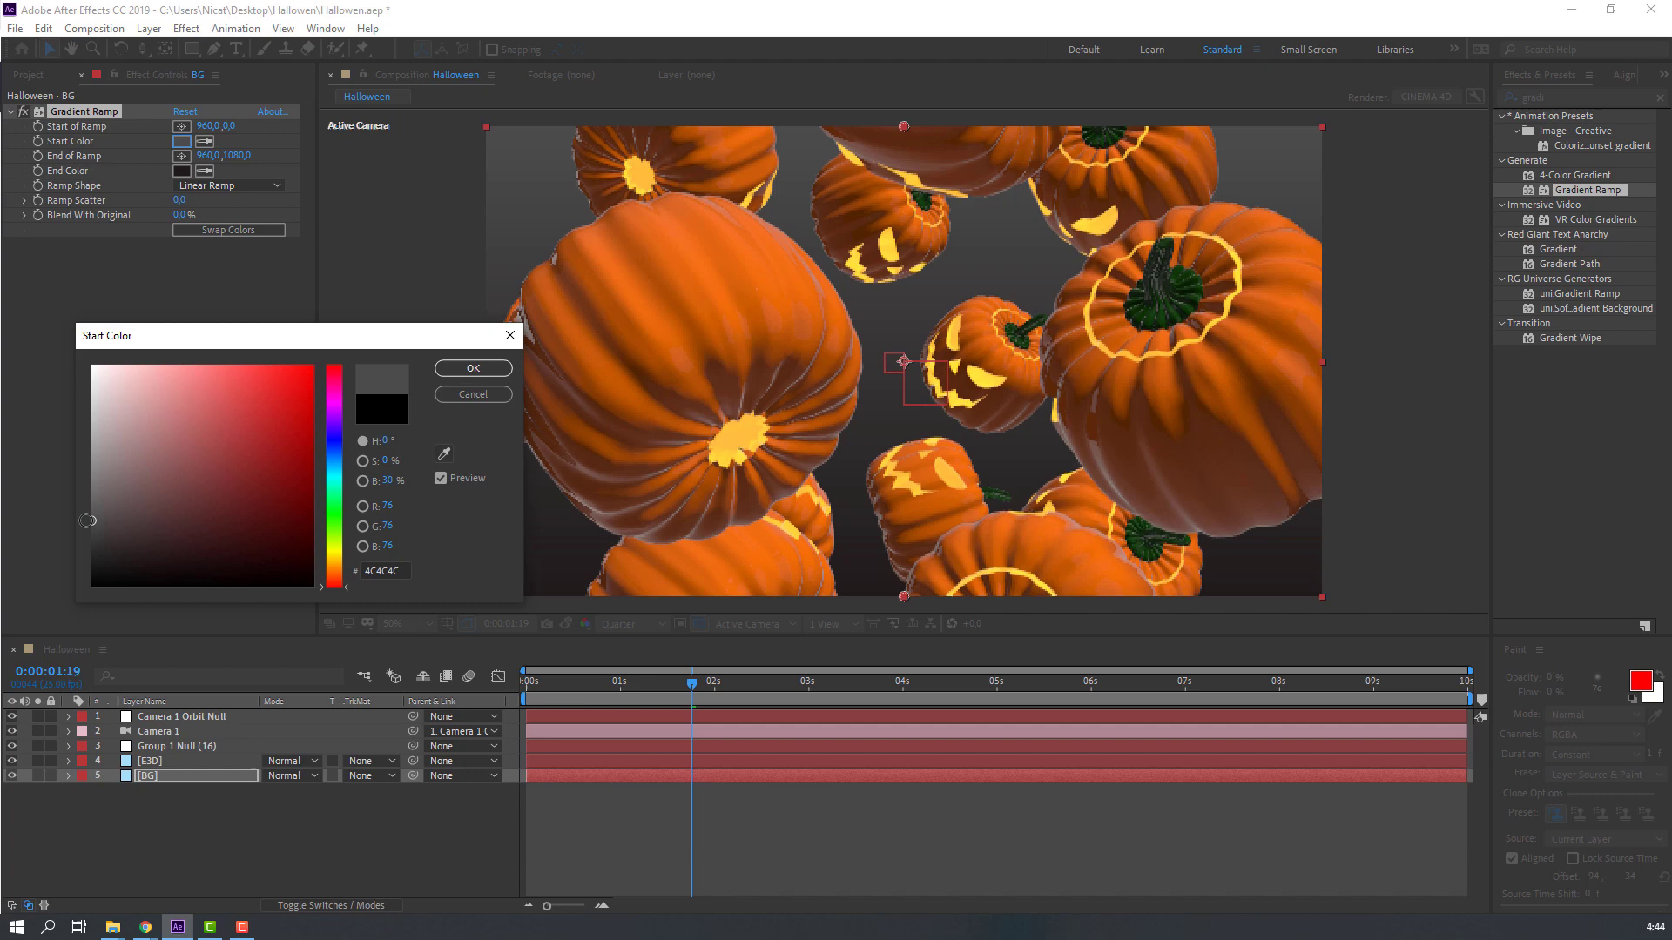
pyautogui.click(87, 531)
pyautogui.click(473, 368)
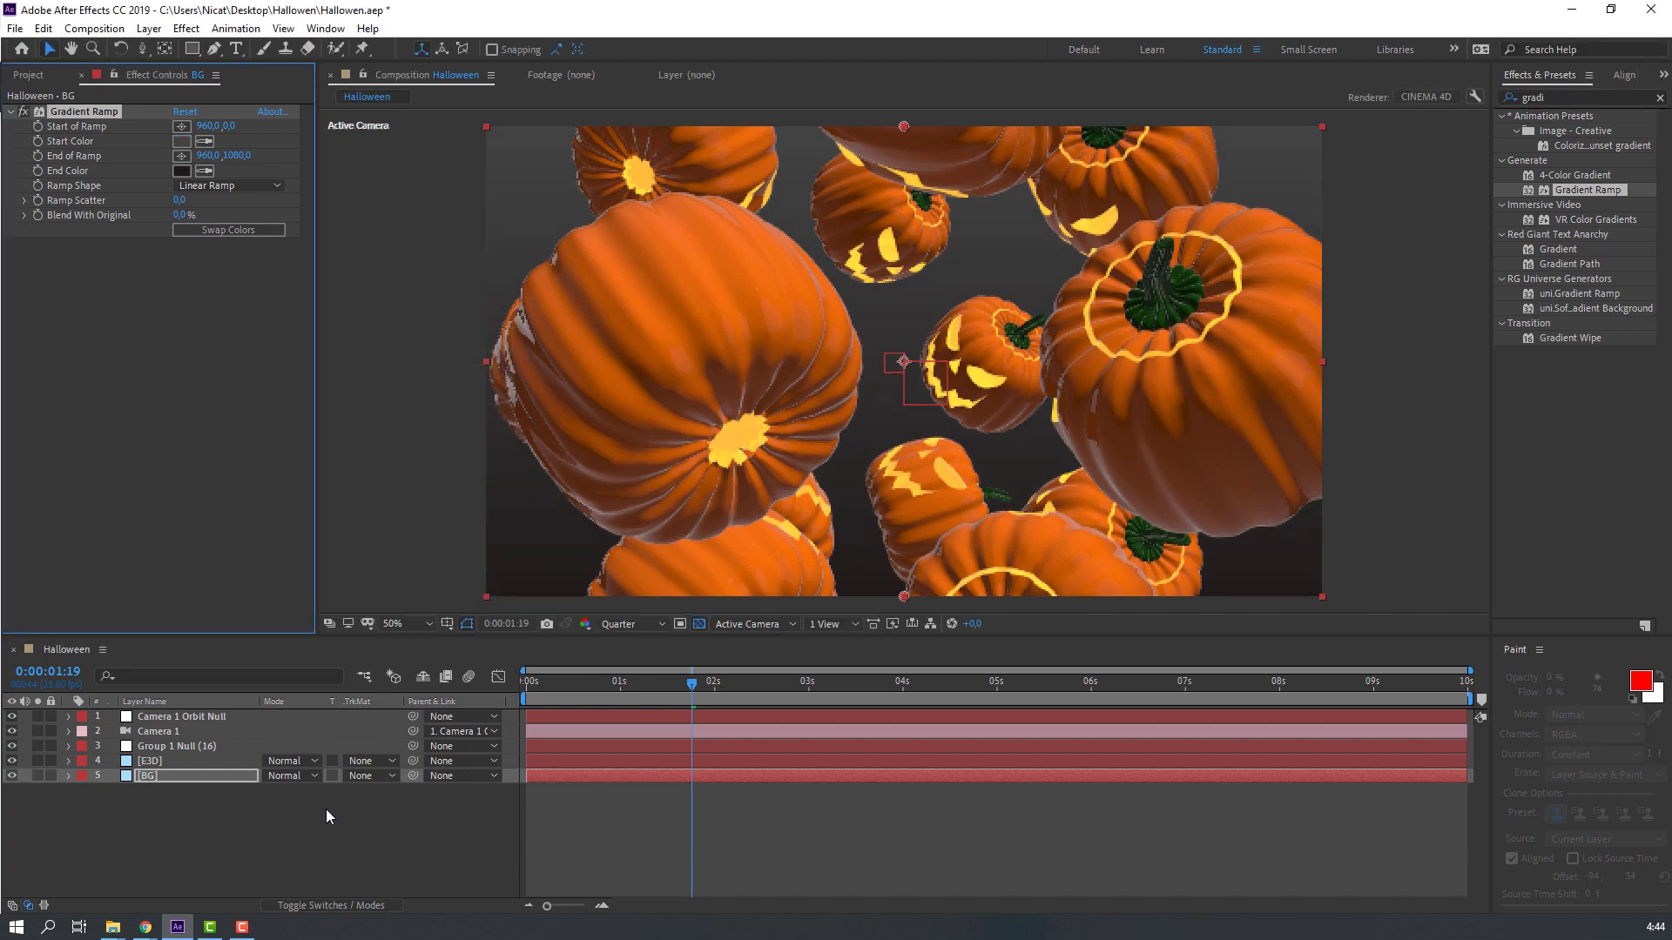
pyautogui.moveTo(559, 683); pyautogui.dragTo(716, 677)
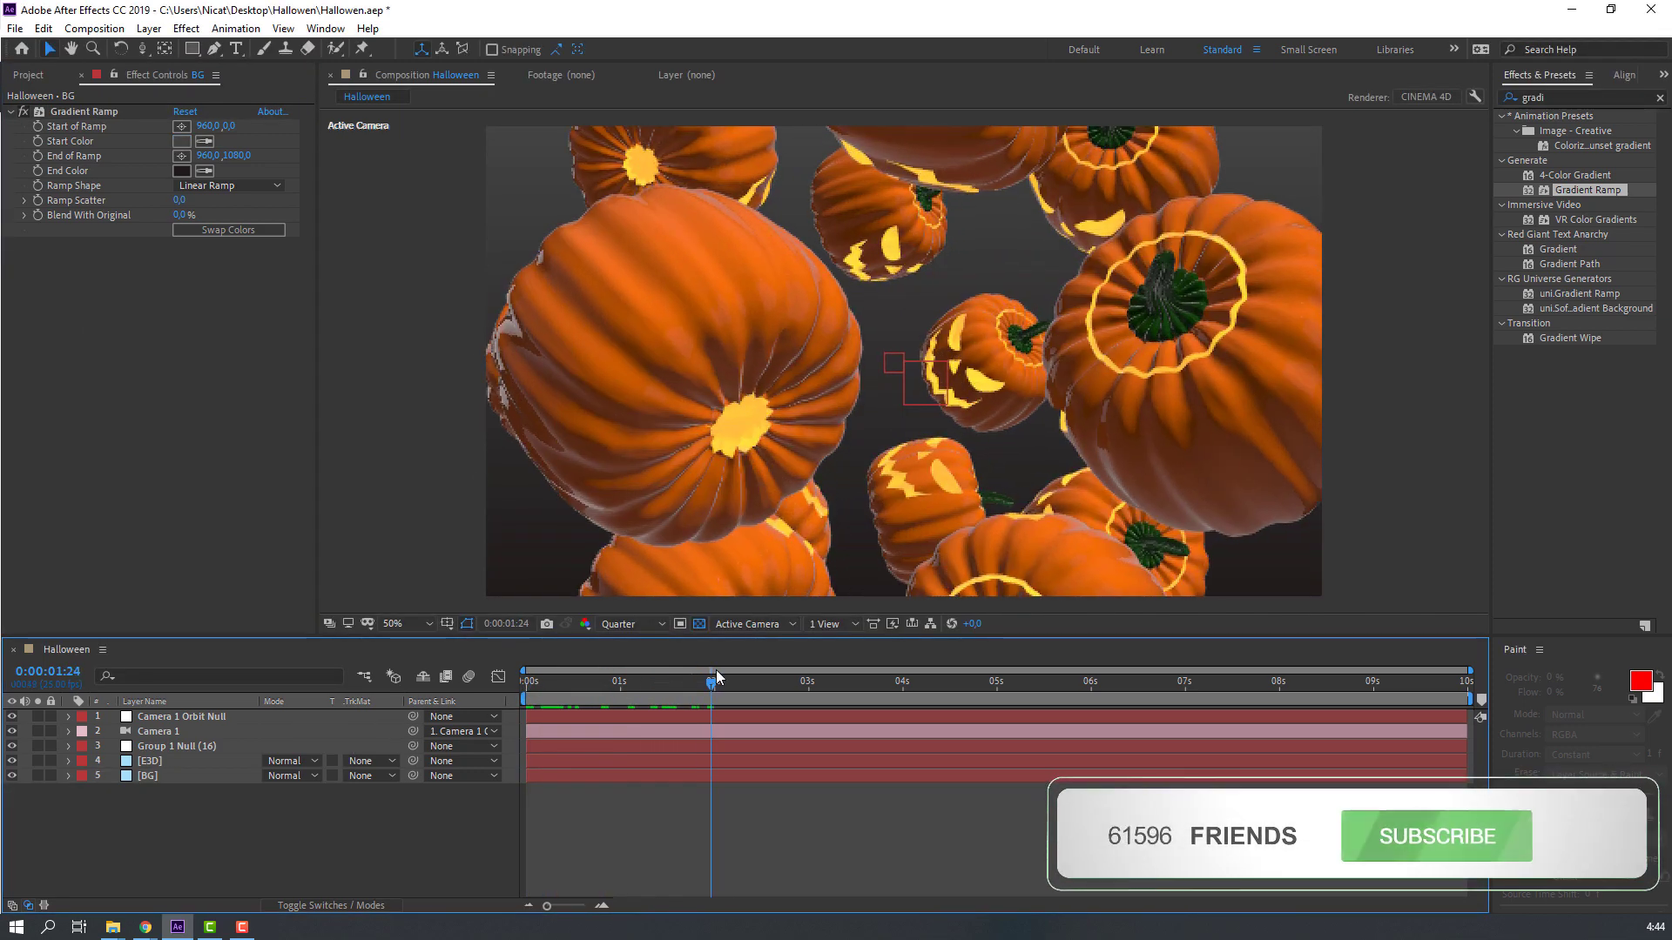
# Step: Set Element's Render Settings > Lighting > Add Lighting preset to Cinema
pyautogui.click(160, 762)
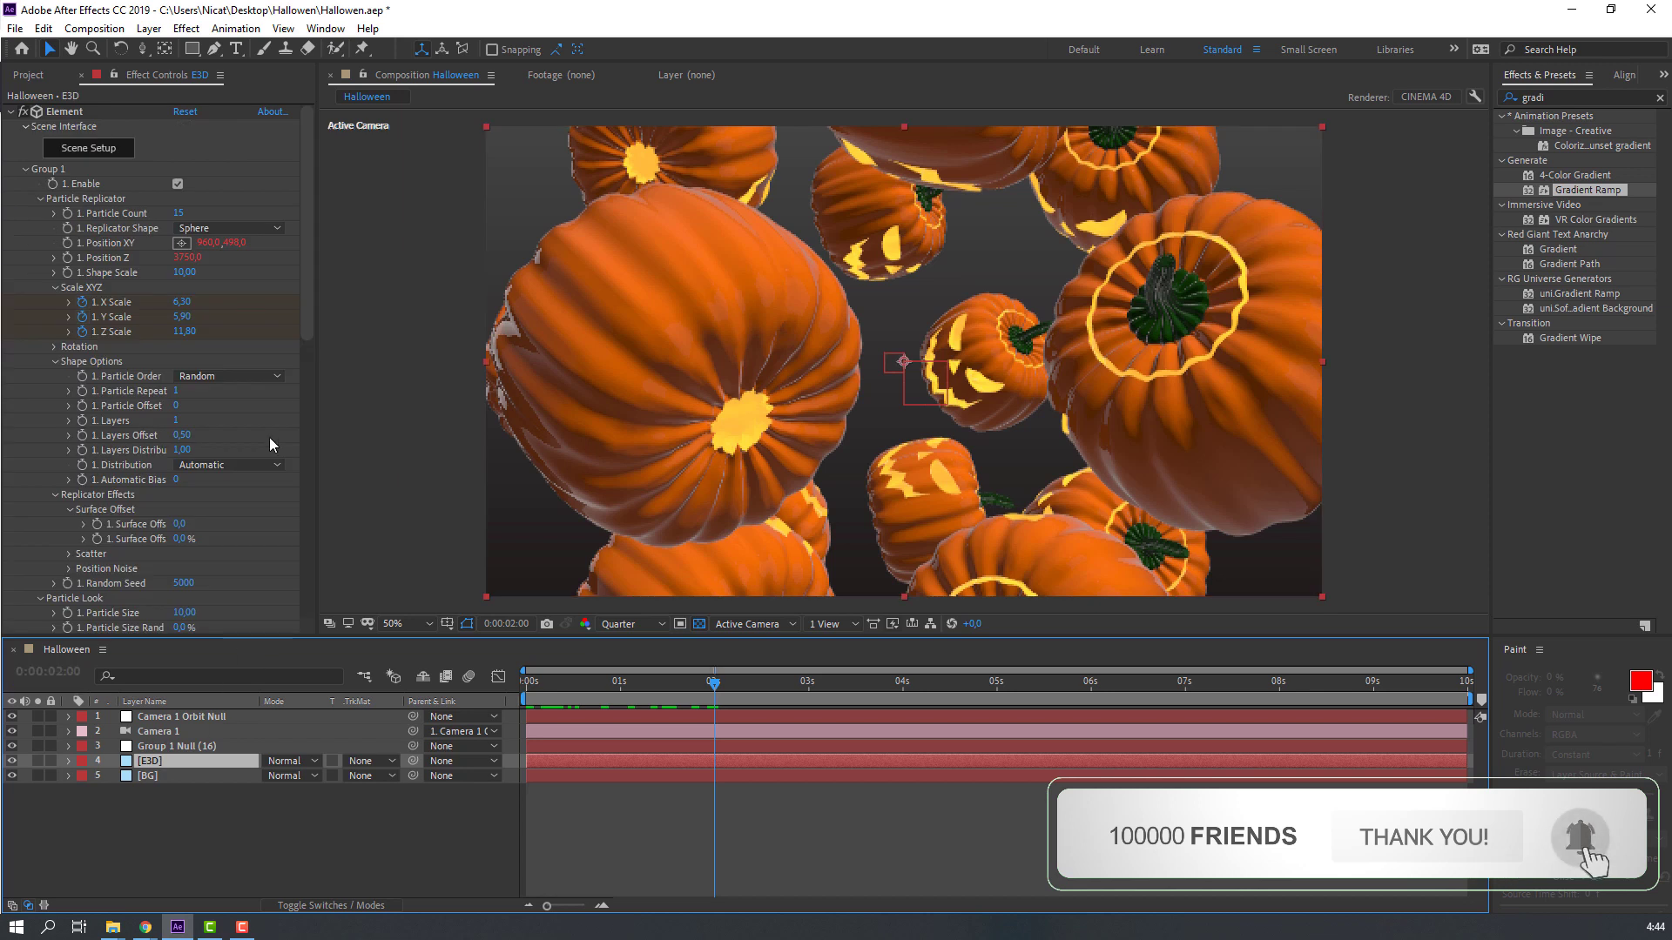
pyautogui.click(39, 199)
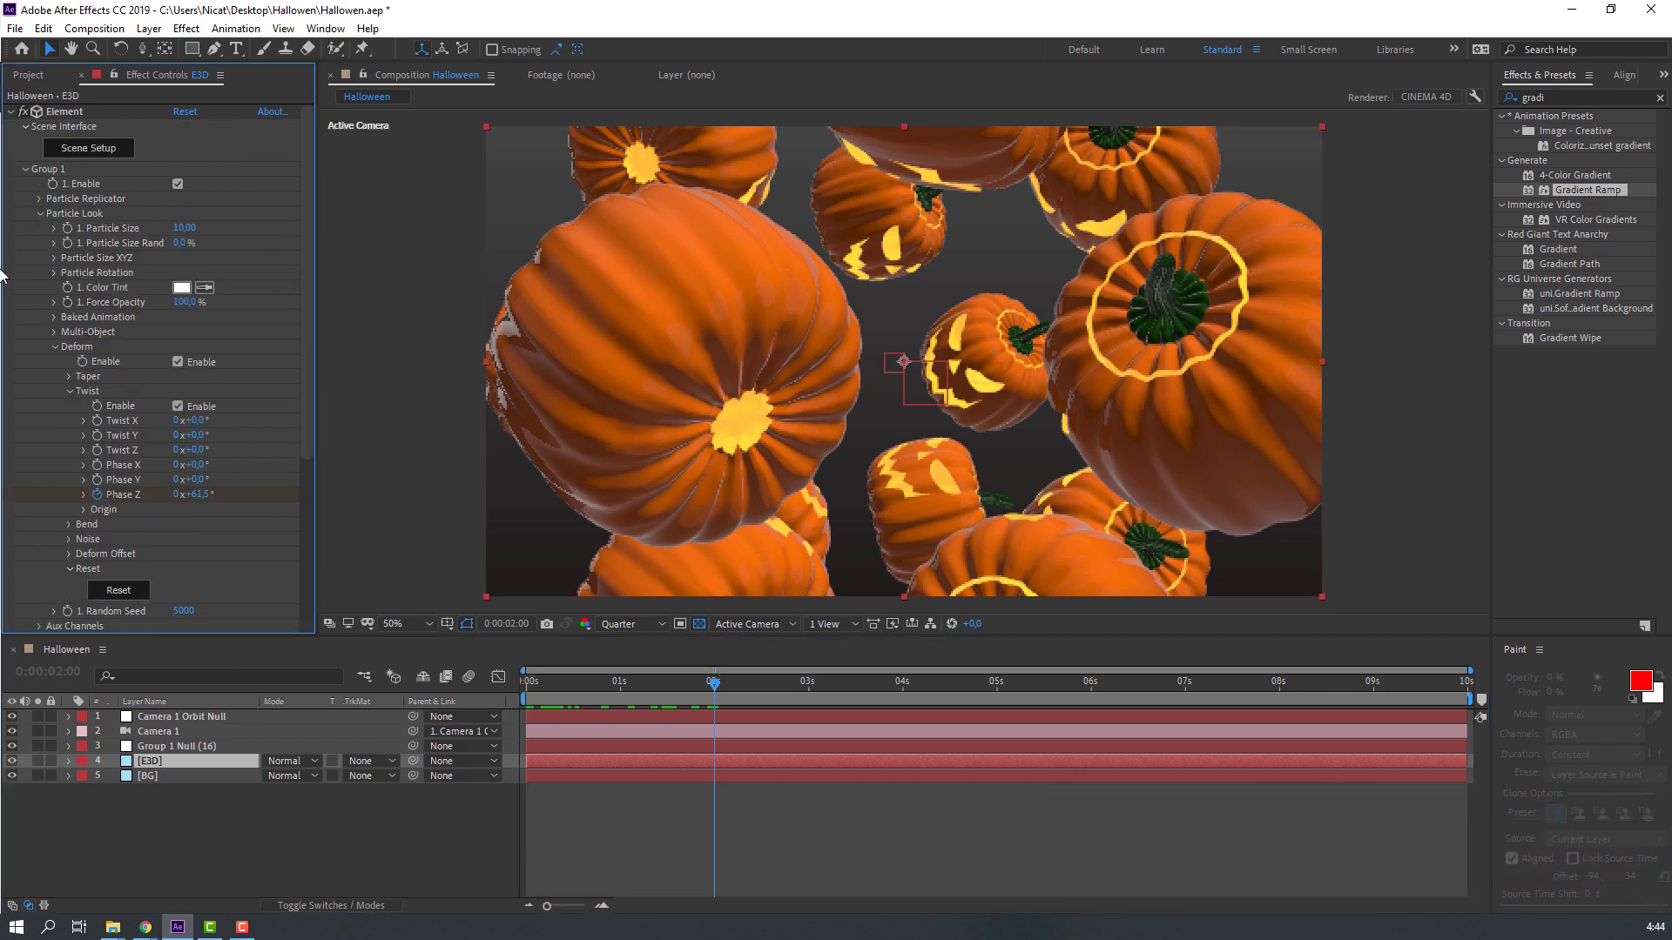
pyautogui.click(38, 213)
pyautogui.click(26, 170)
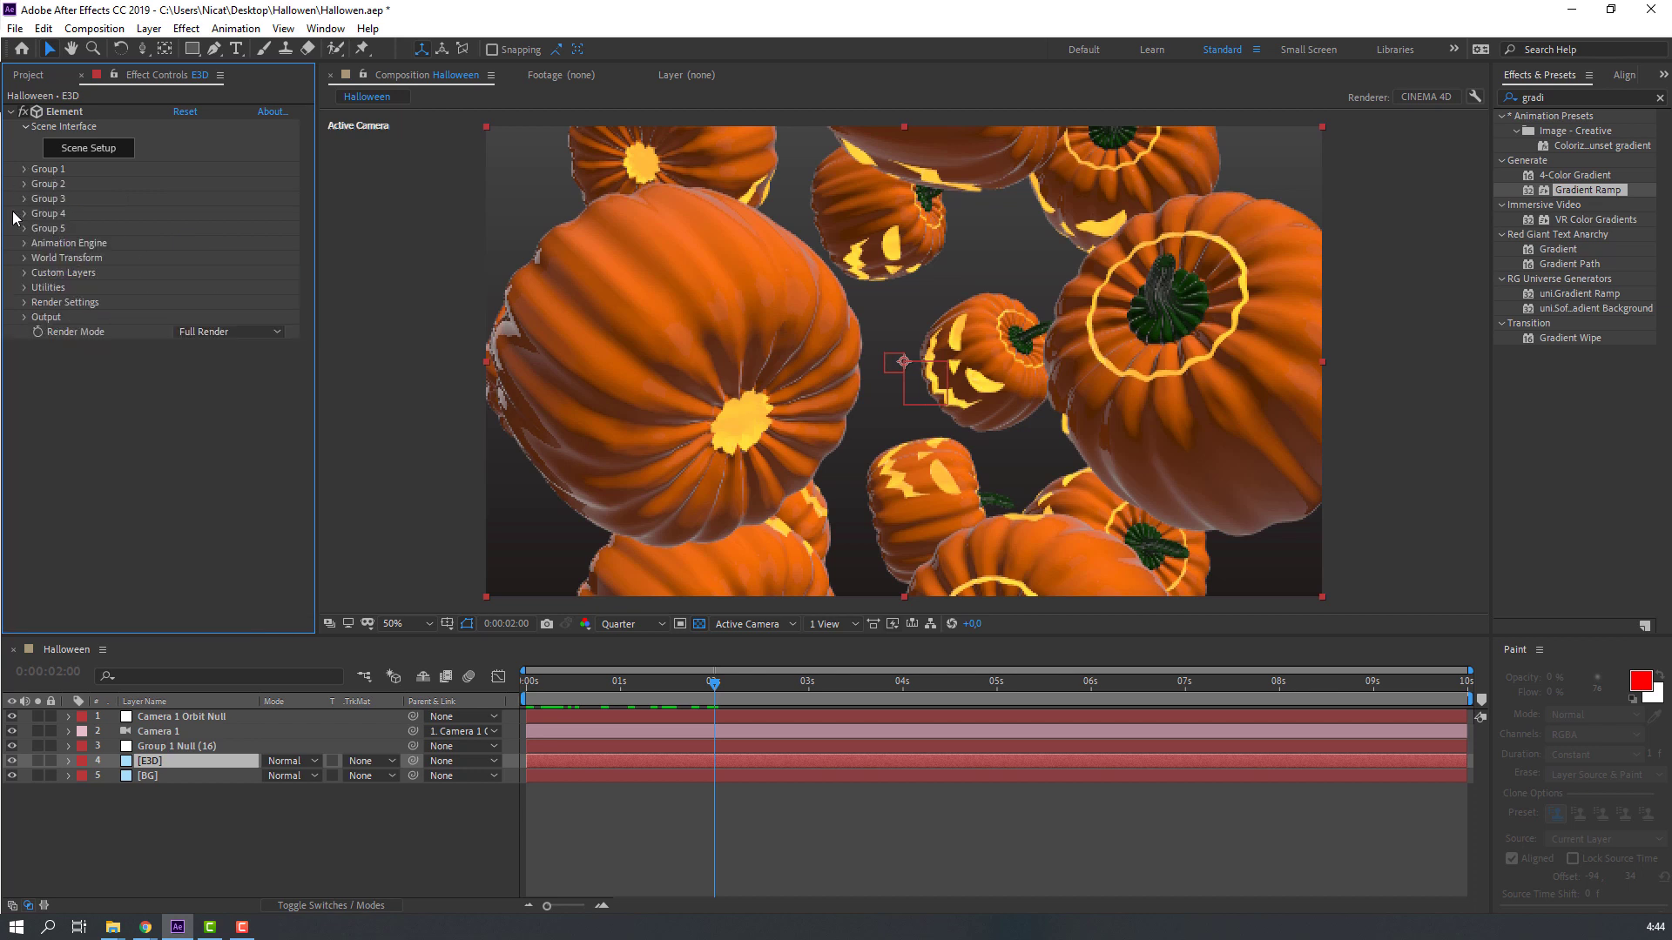
pyautogui.click(25, 302)
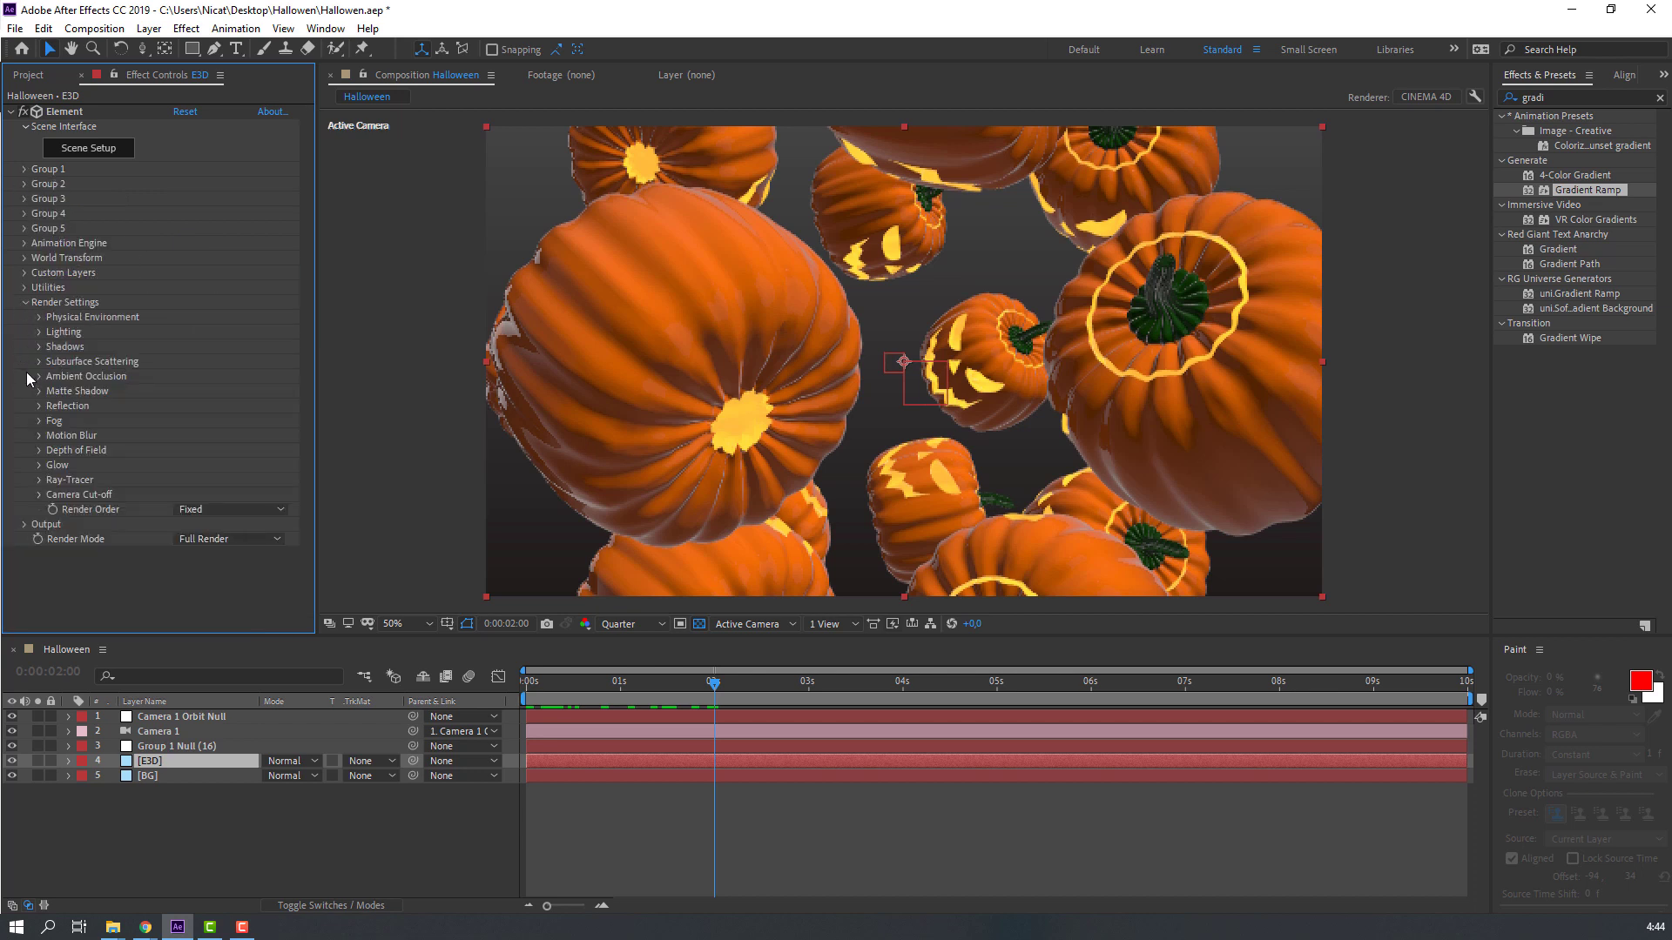
pyautogui.click(38, 334)
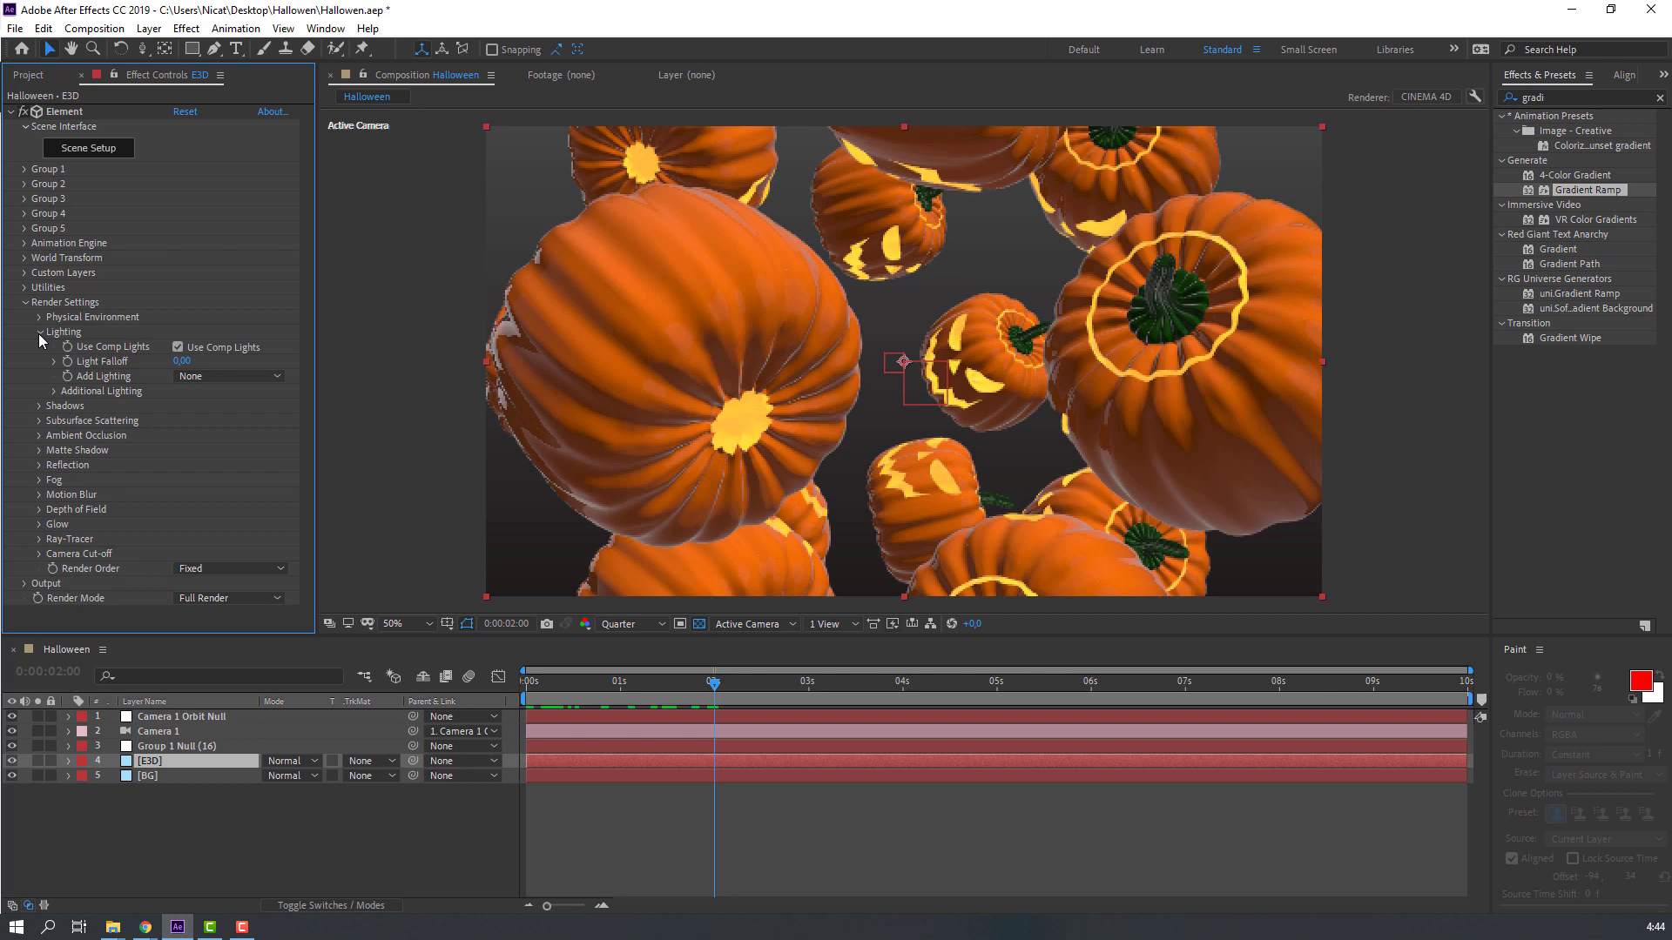
pyautogui.click(206, 376)
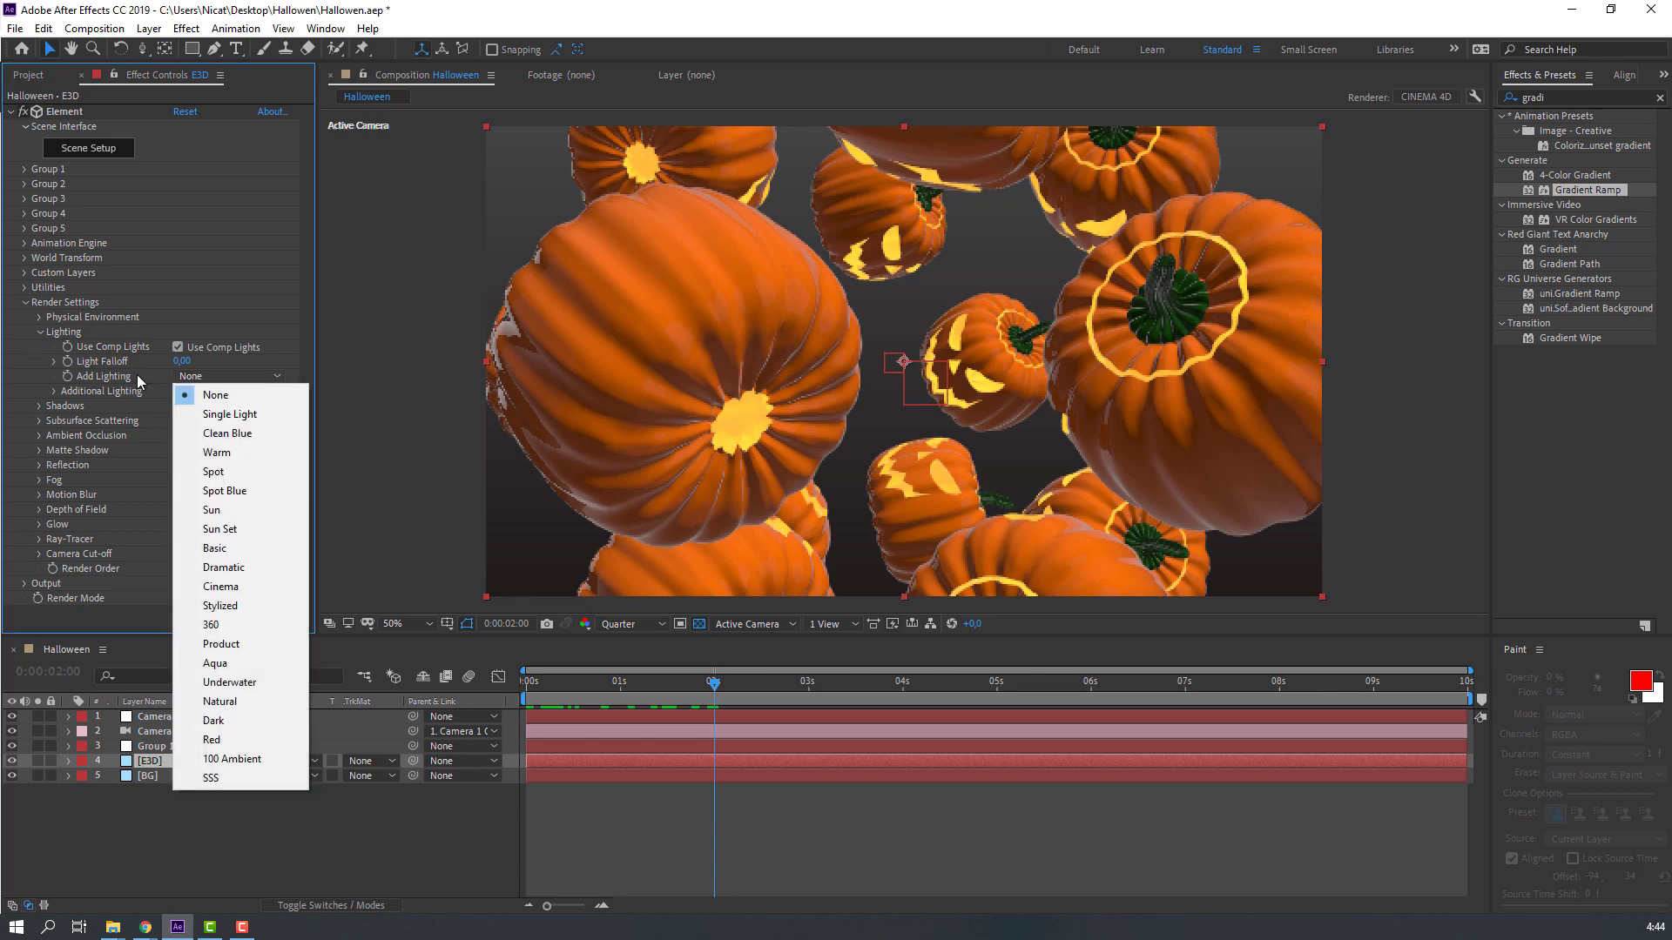
pyautogui.click(247, 587)
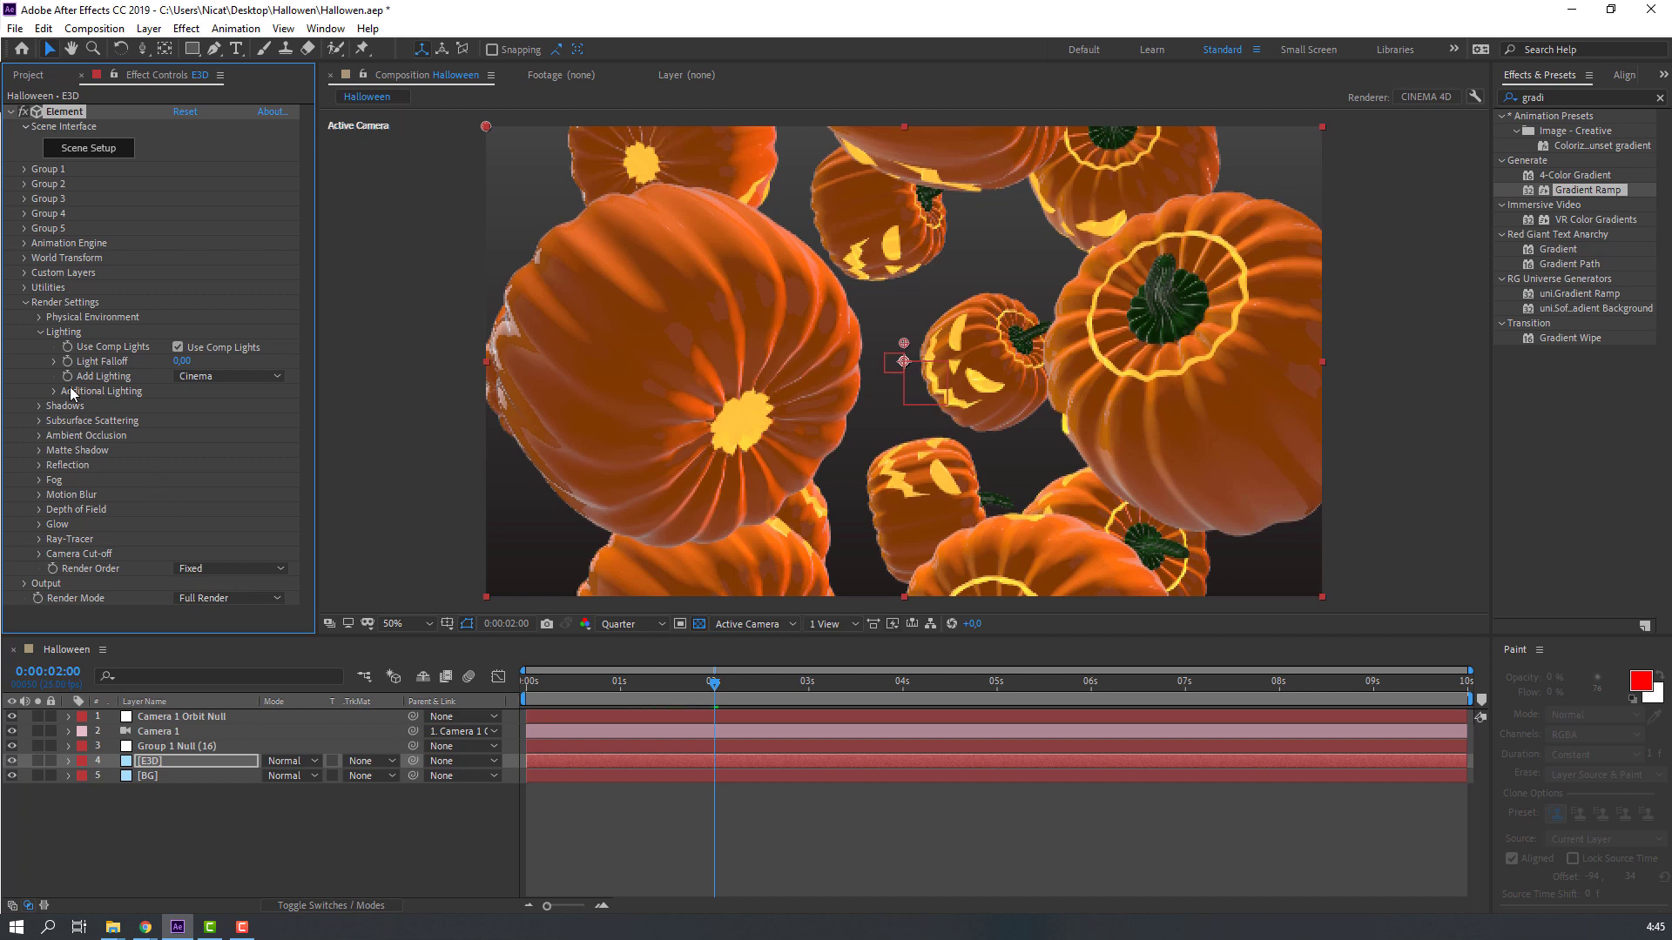
pyautogui.click(39, 333)
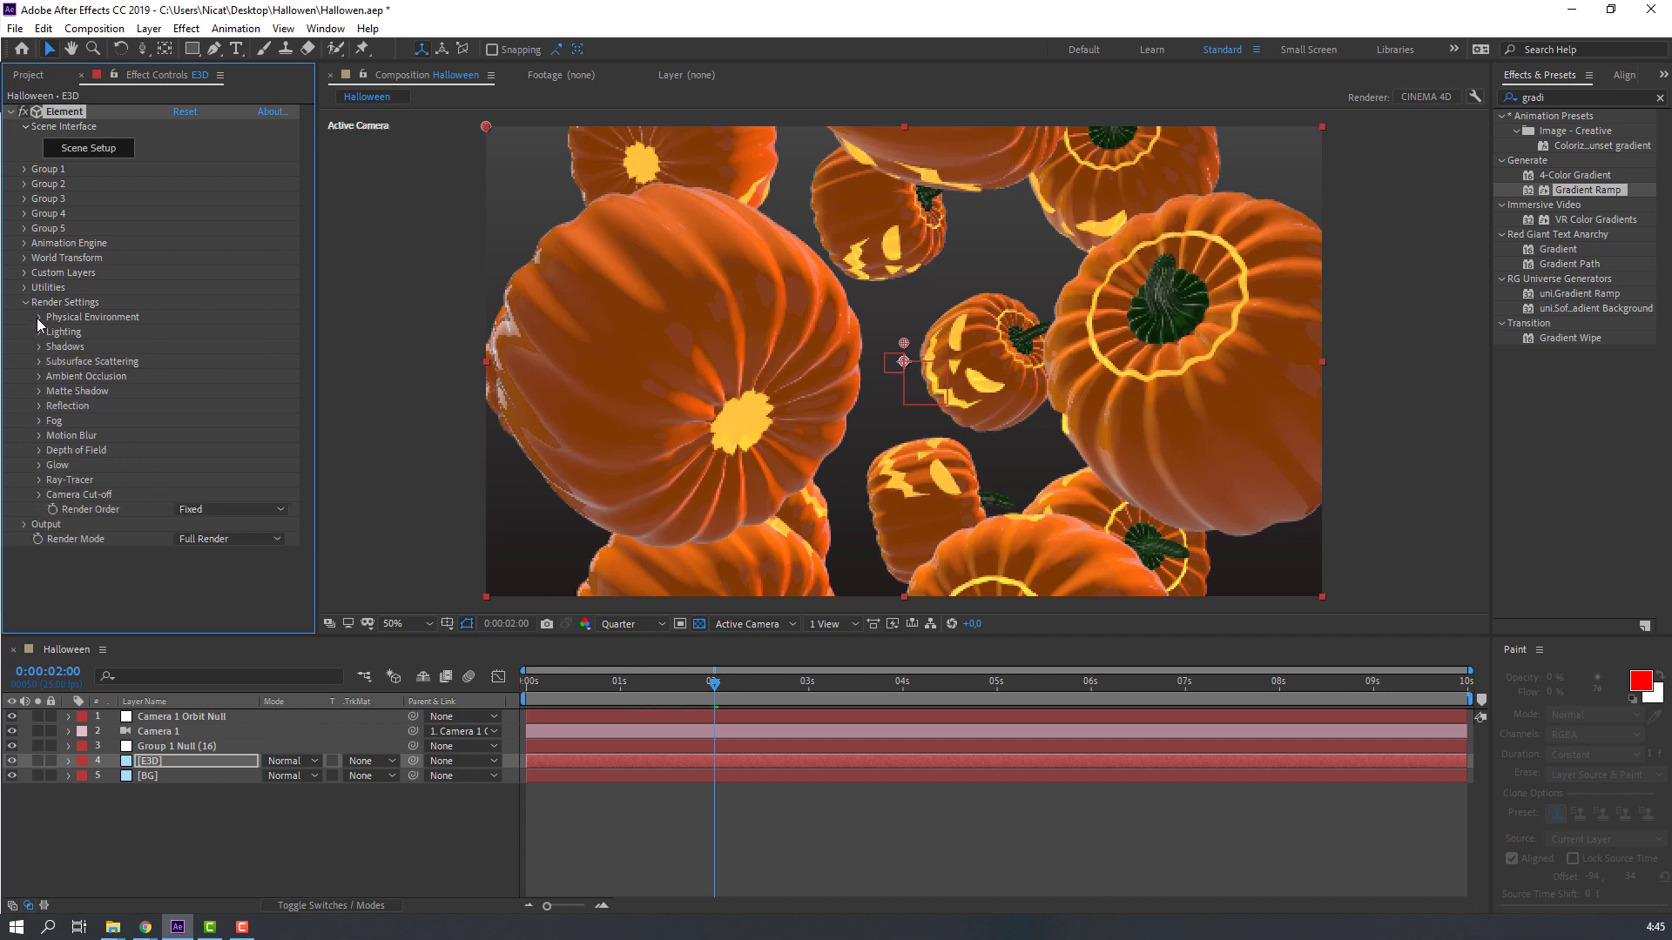
# Step: Set the Physical Environment Exposure to 1.50, after trying 2.00
pyautogui.click(39, 317)
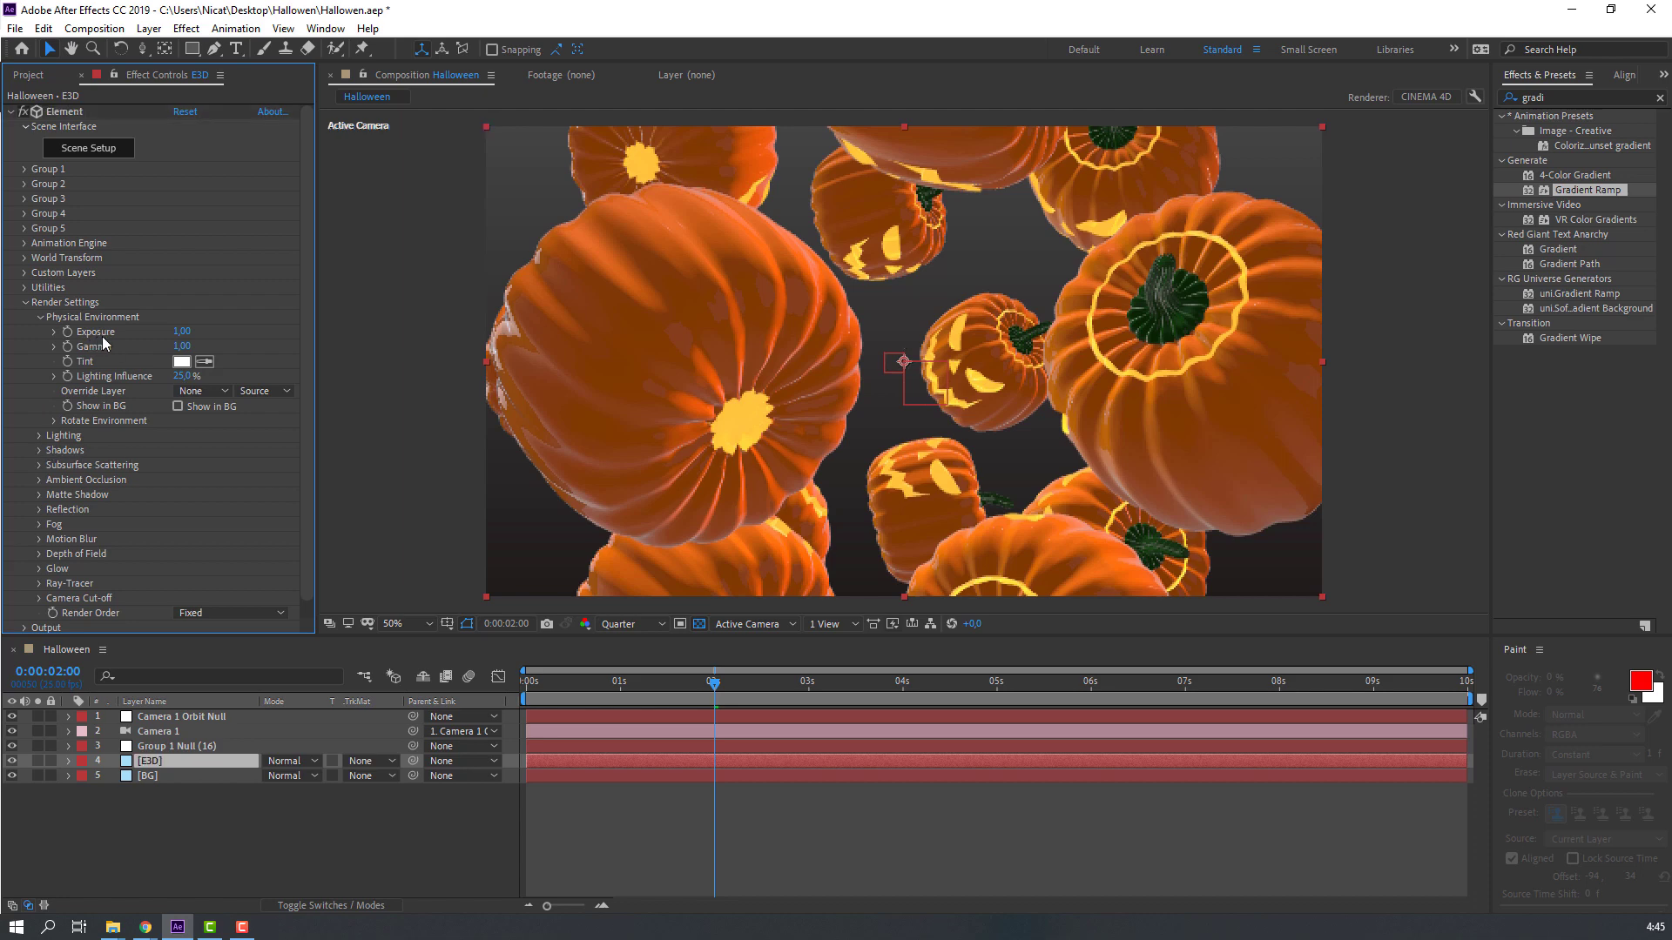
pyautogui.click(181, 331)
pyautogui.write('2')
pyautogui.press('Return')
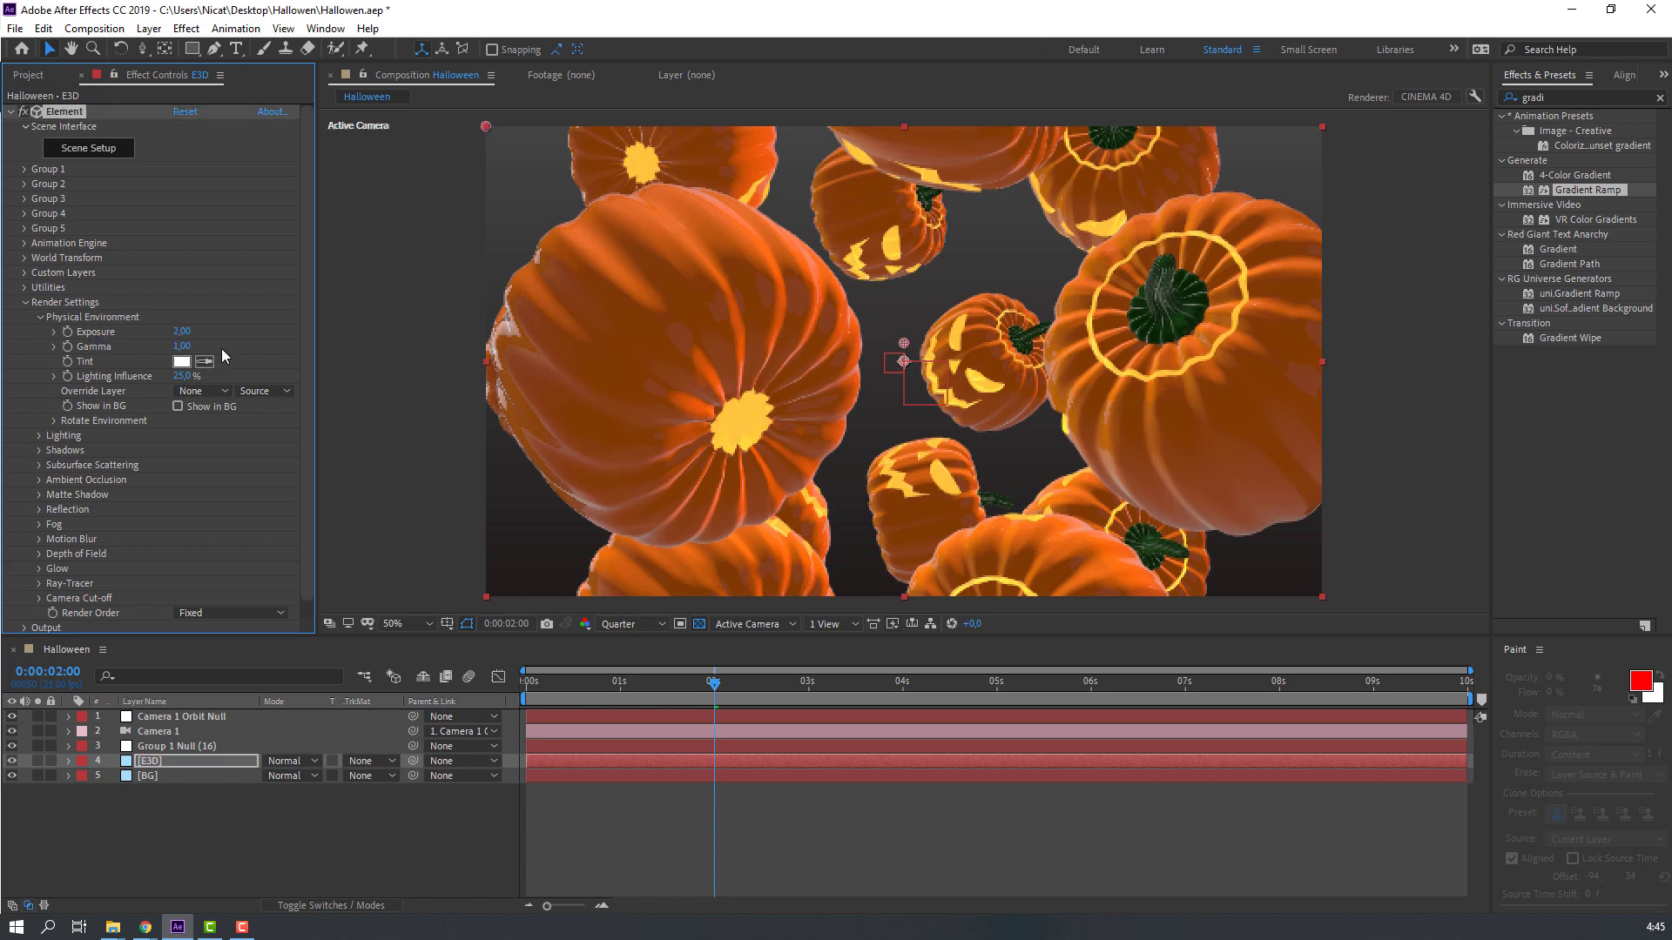
pyautogui.moveTo(596, 686); pyautogui.dragTo(687, 681)
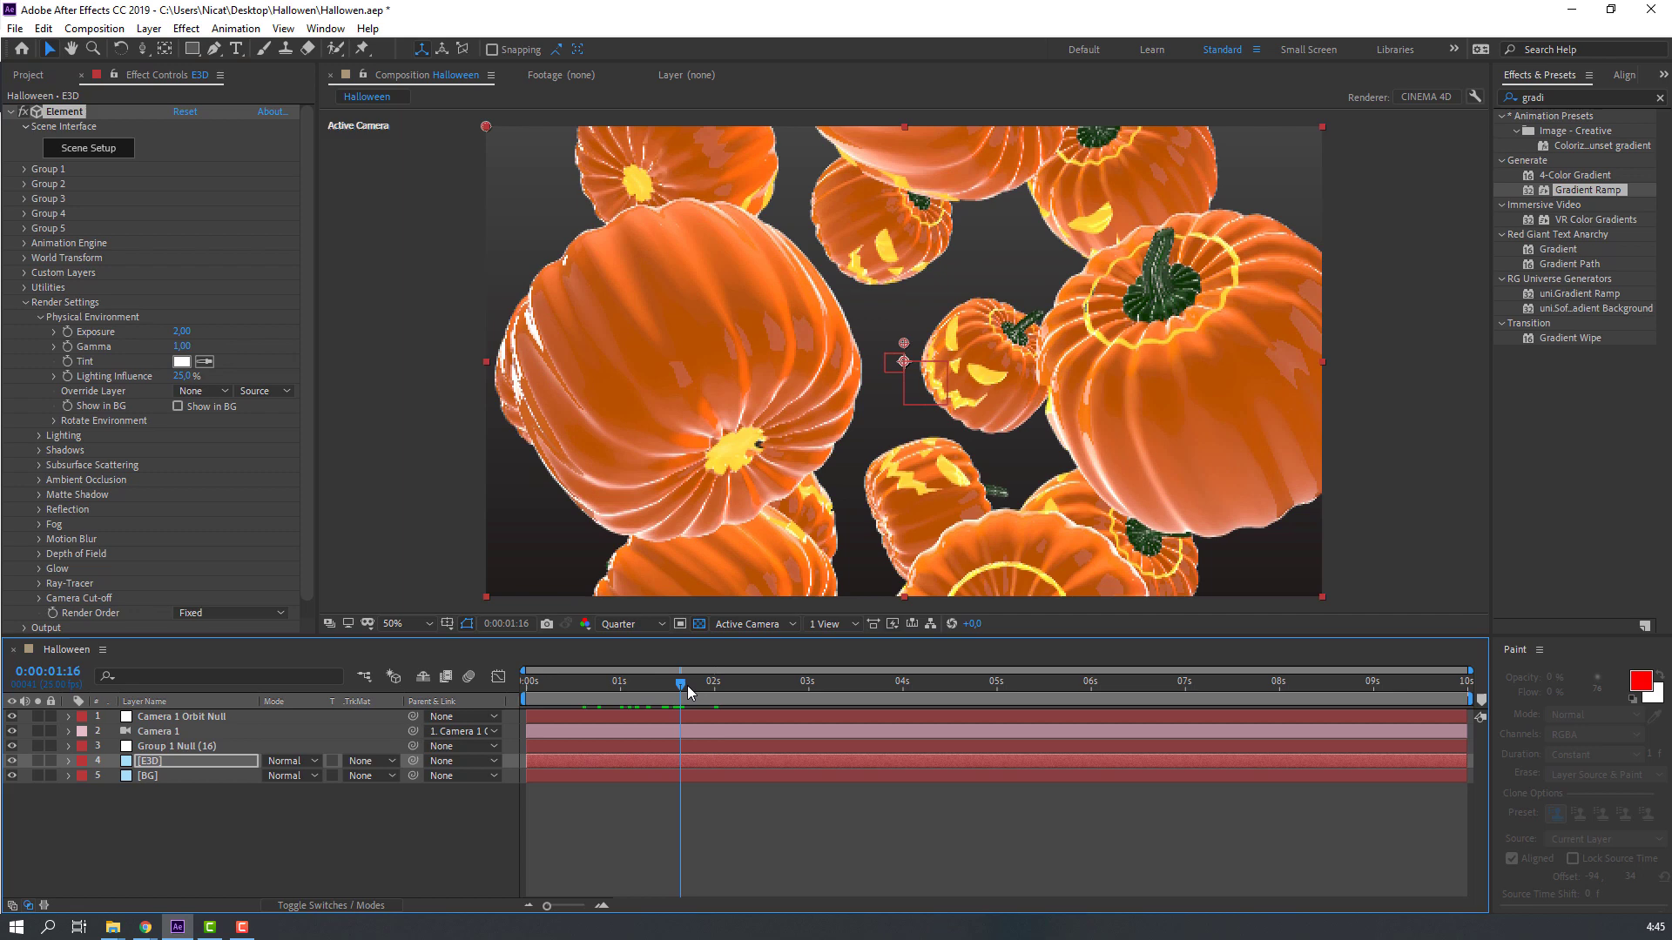
pyautogui.click(181, 332)
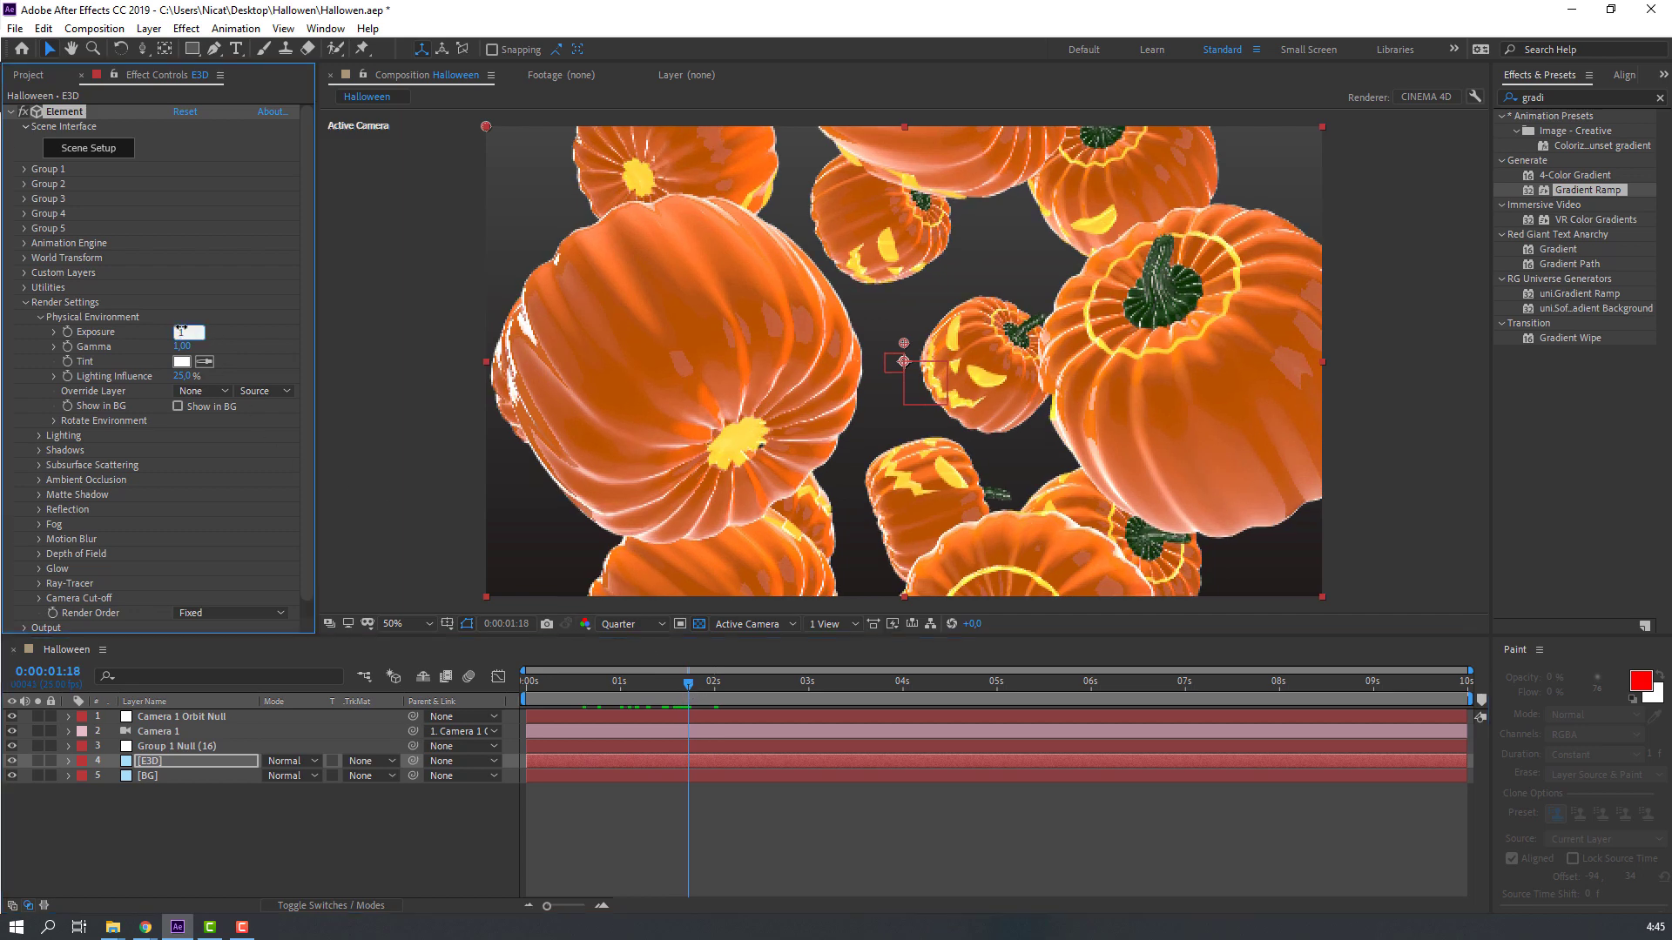
pyautogui.press('Return')
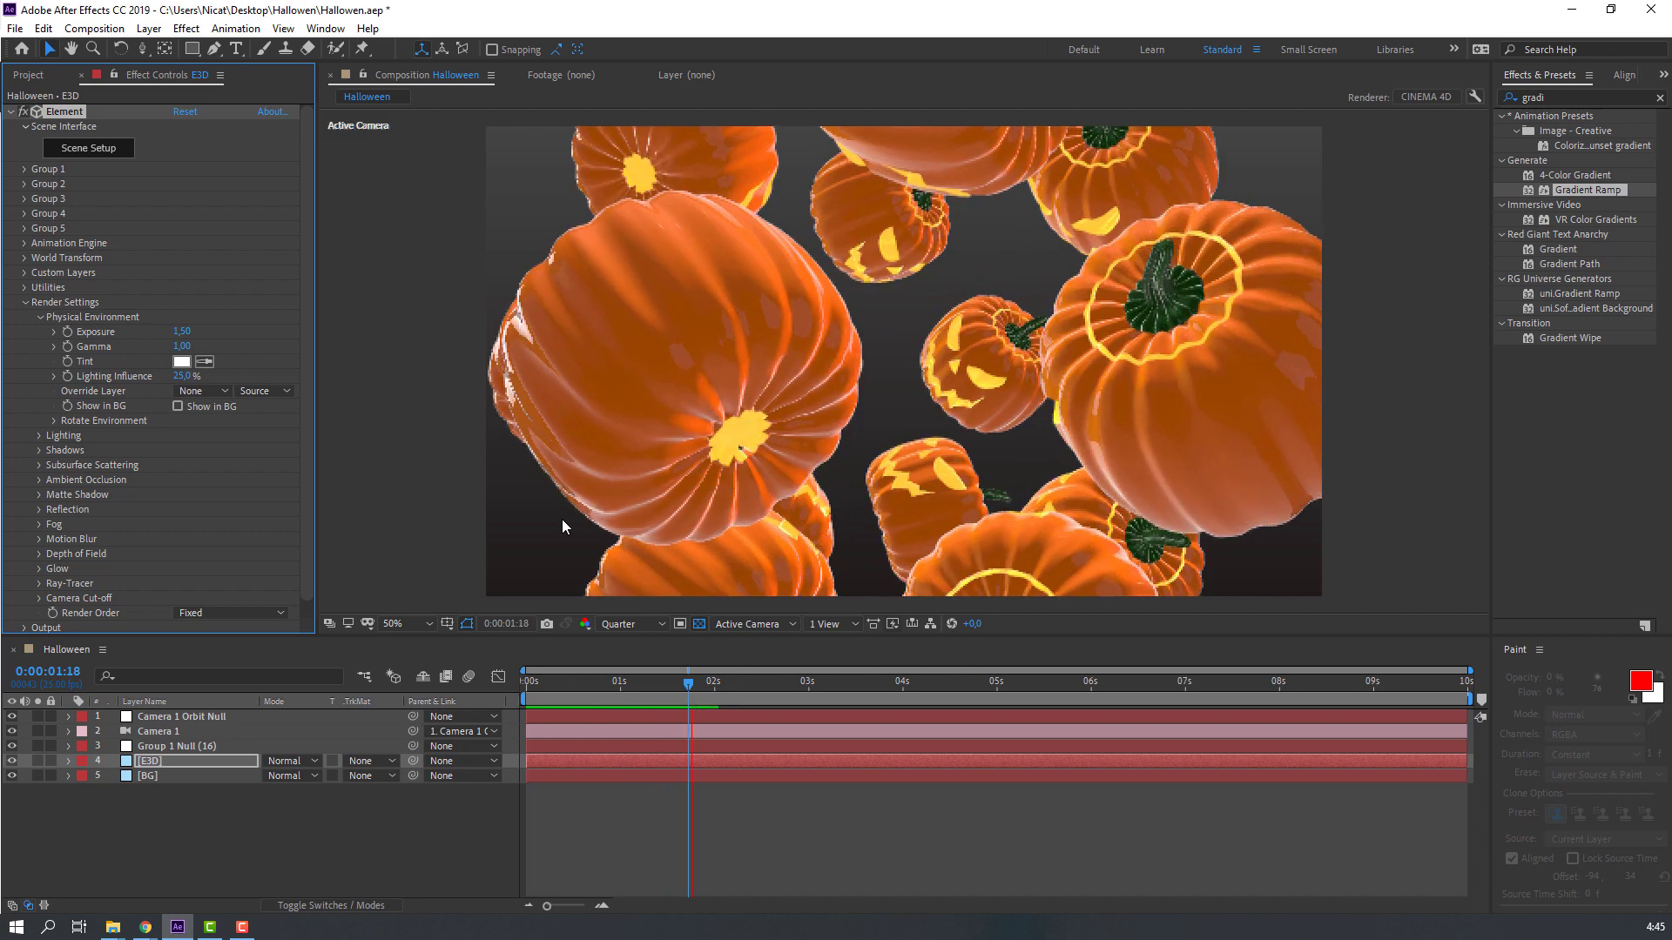
pyautogui.click(703, 683)
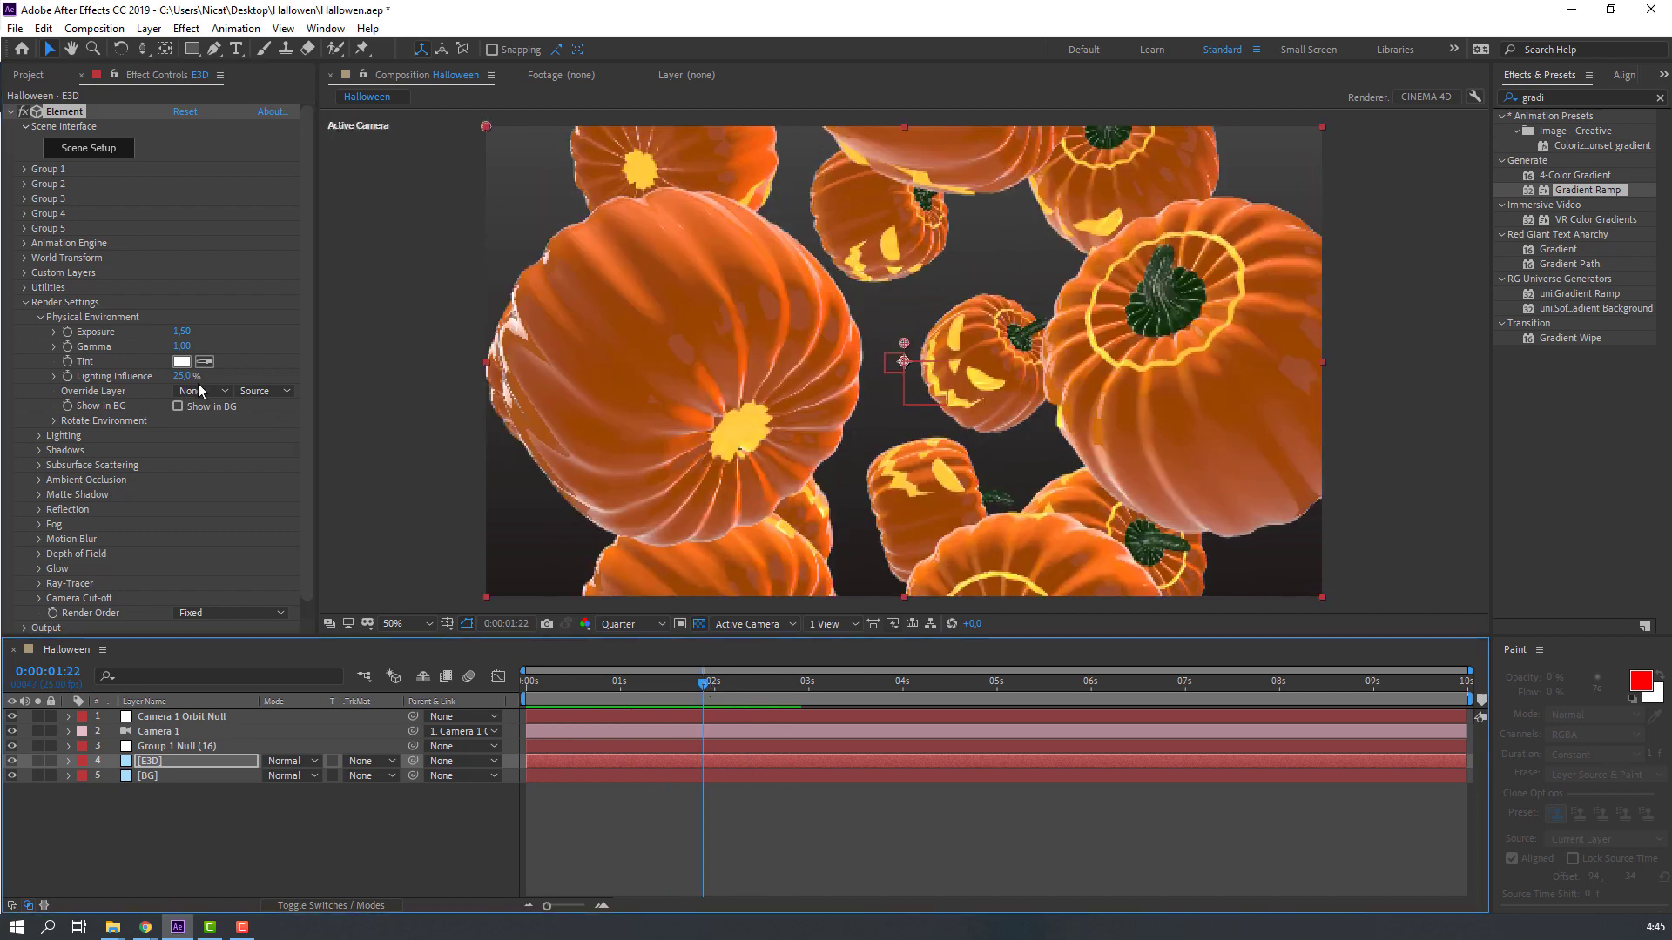
# Step: Set Lighting Influence to 0% and Gamma to 0.57, then preview at Full resolution
pyautogui.moveTo(184, 377); pyautogui.dragTo(170, 403)
pyautogui.moveTo(180, 347); pyautogui.dragTo(130, 347)
pyautogui.moveTo(704, 684); pyautogui.dragTo(1120, 682)
pyautogui.click(631, 623)
pyautogui.click(623, 666)
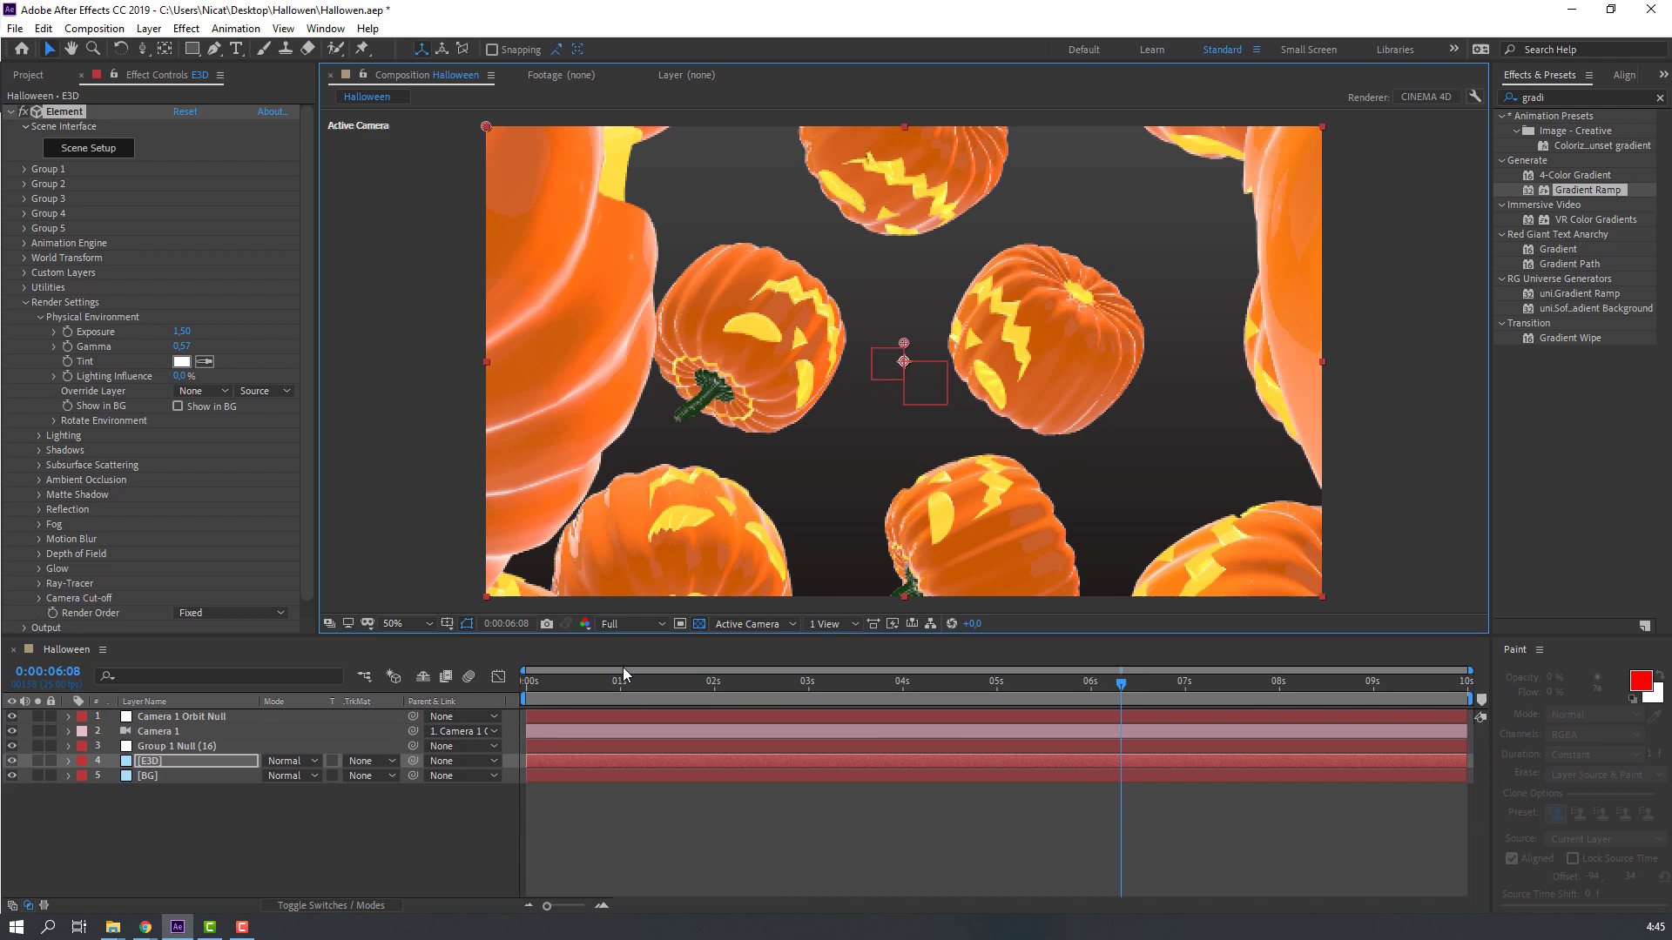
pyautogui.click(615, 677)
pyautogui.press('space')
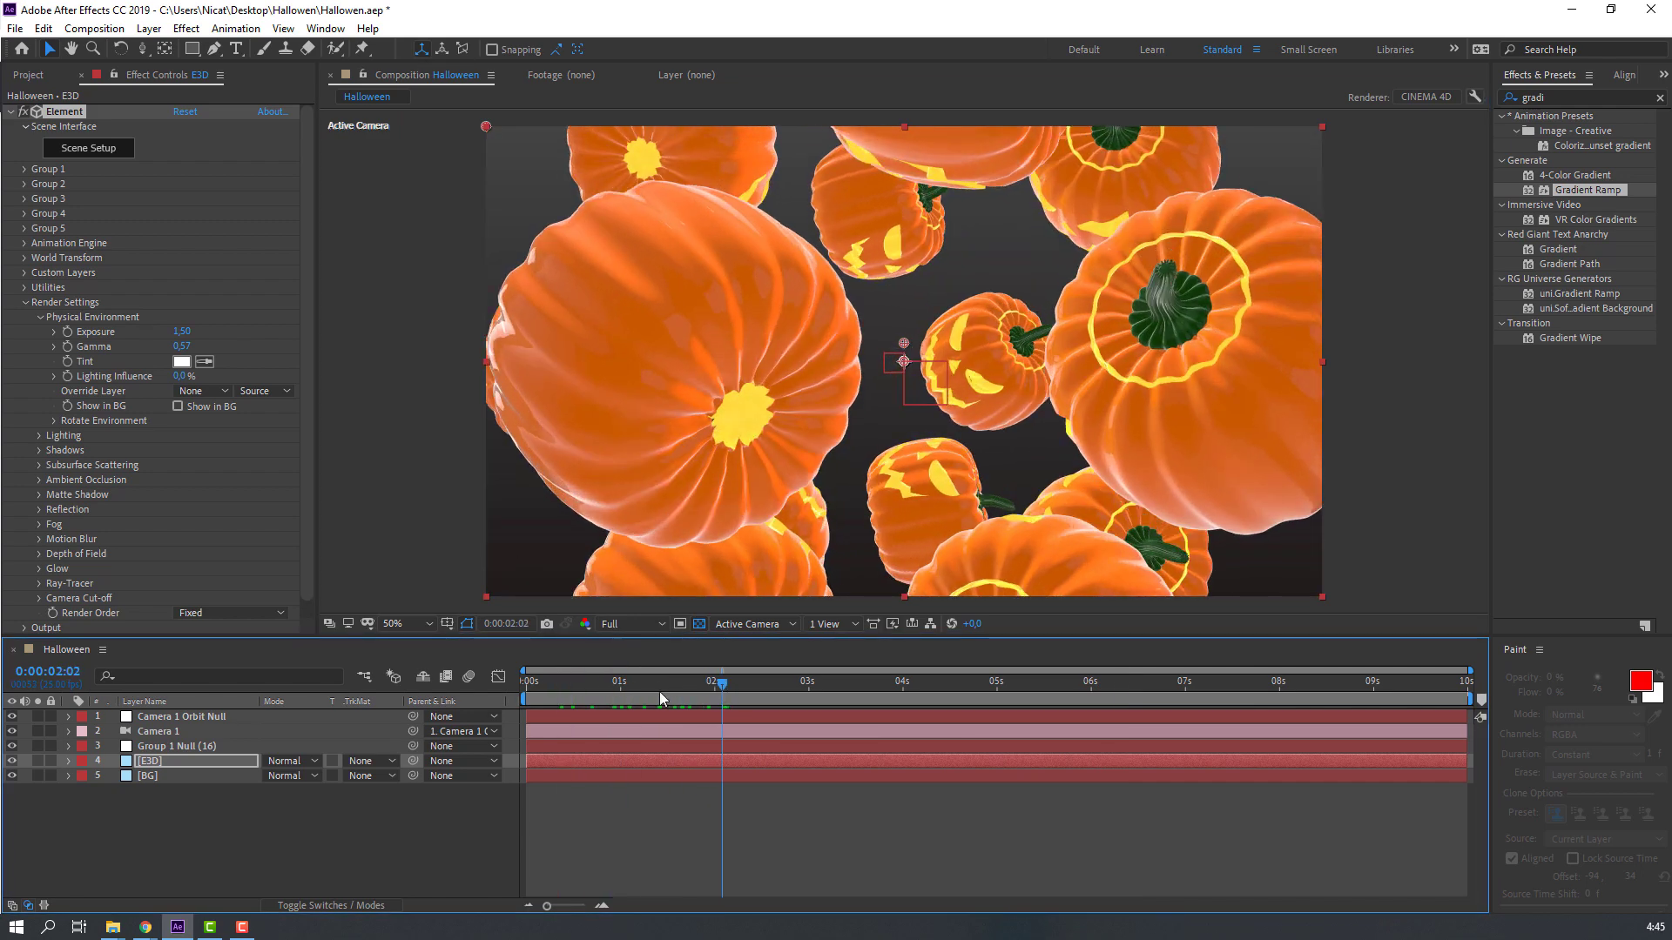
pyautogui.click(153, 797)
# Step: Enable Ambient Occlusion in Element's Render Settings
pyautogui.click(38, 319)
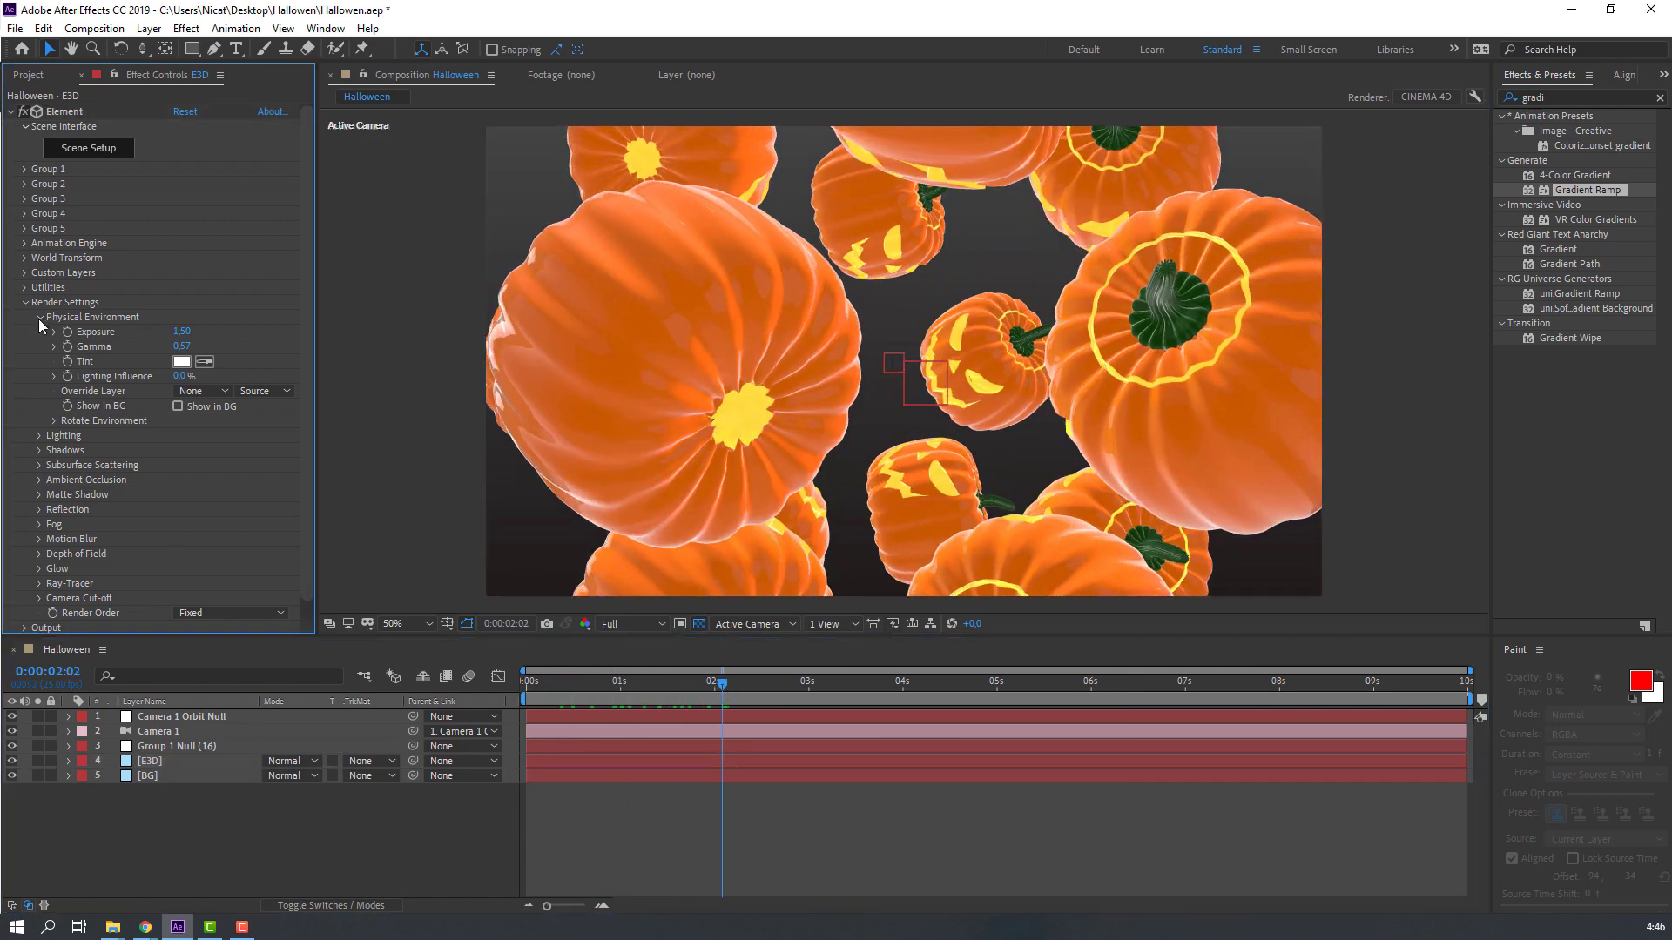
pyautogui.click(39, 318)
pyautogui.click(39, 377)
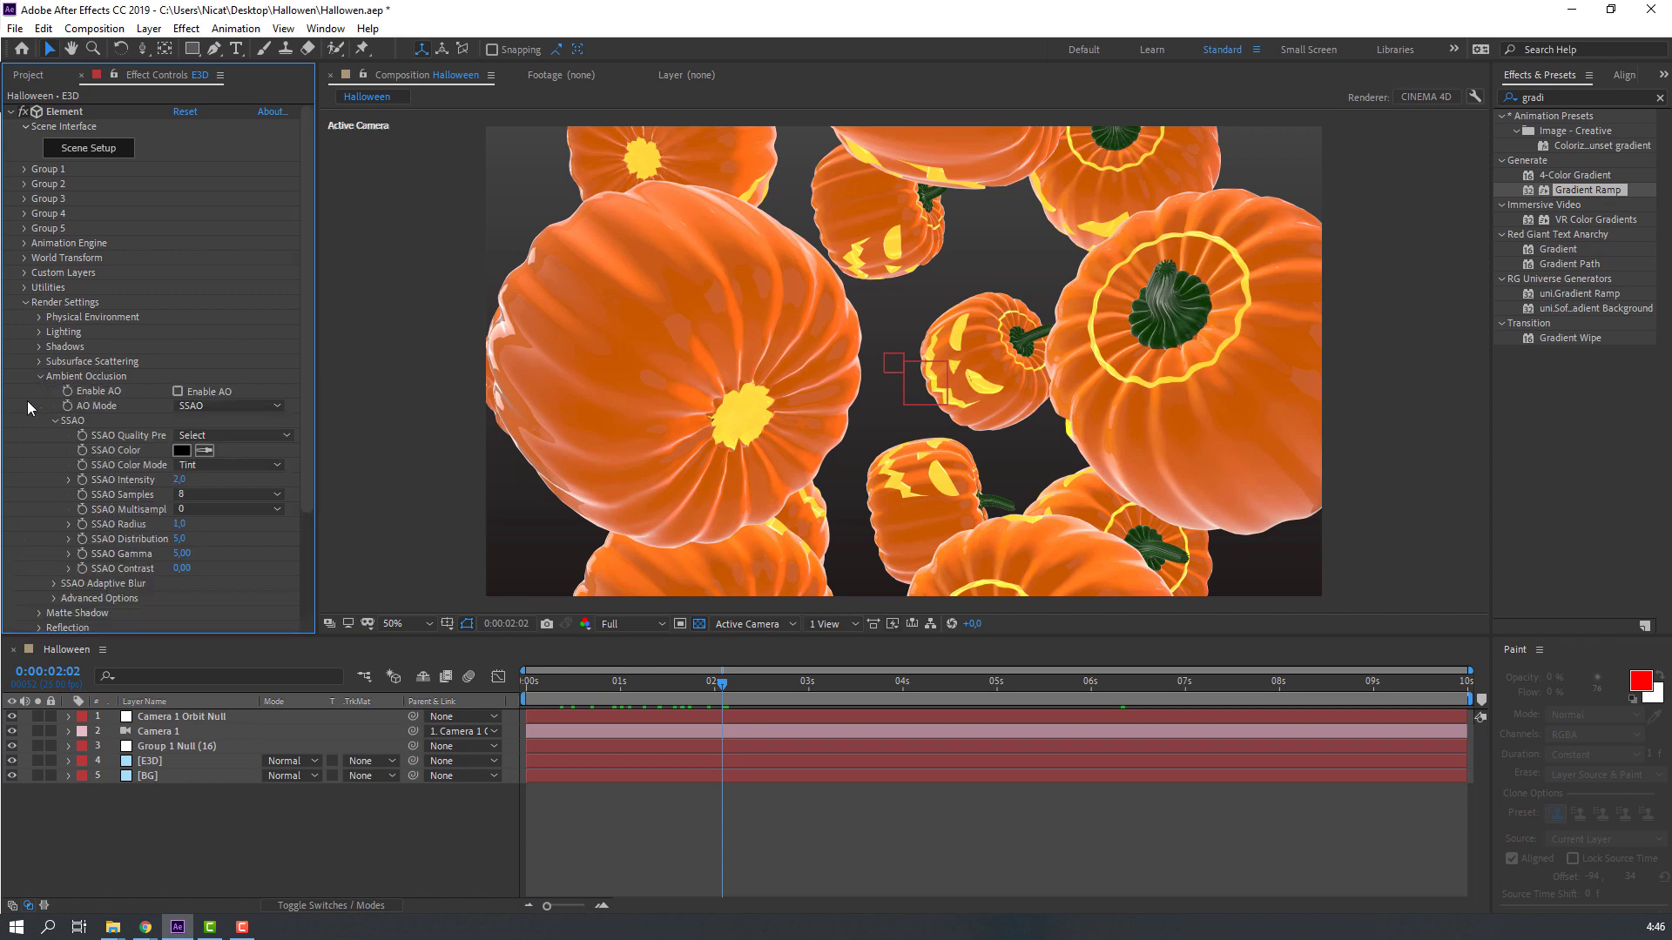
pyautogui.click(178, 393)
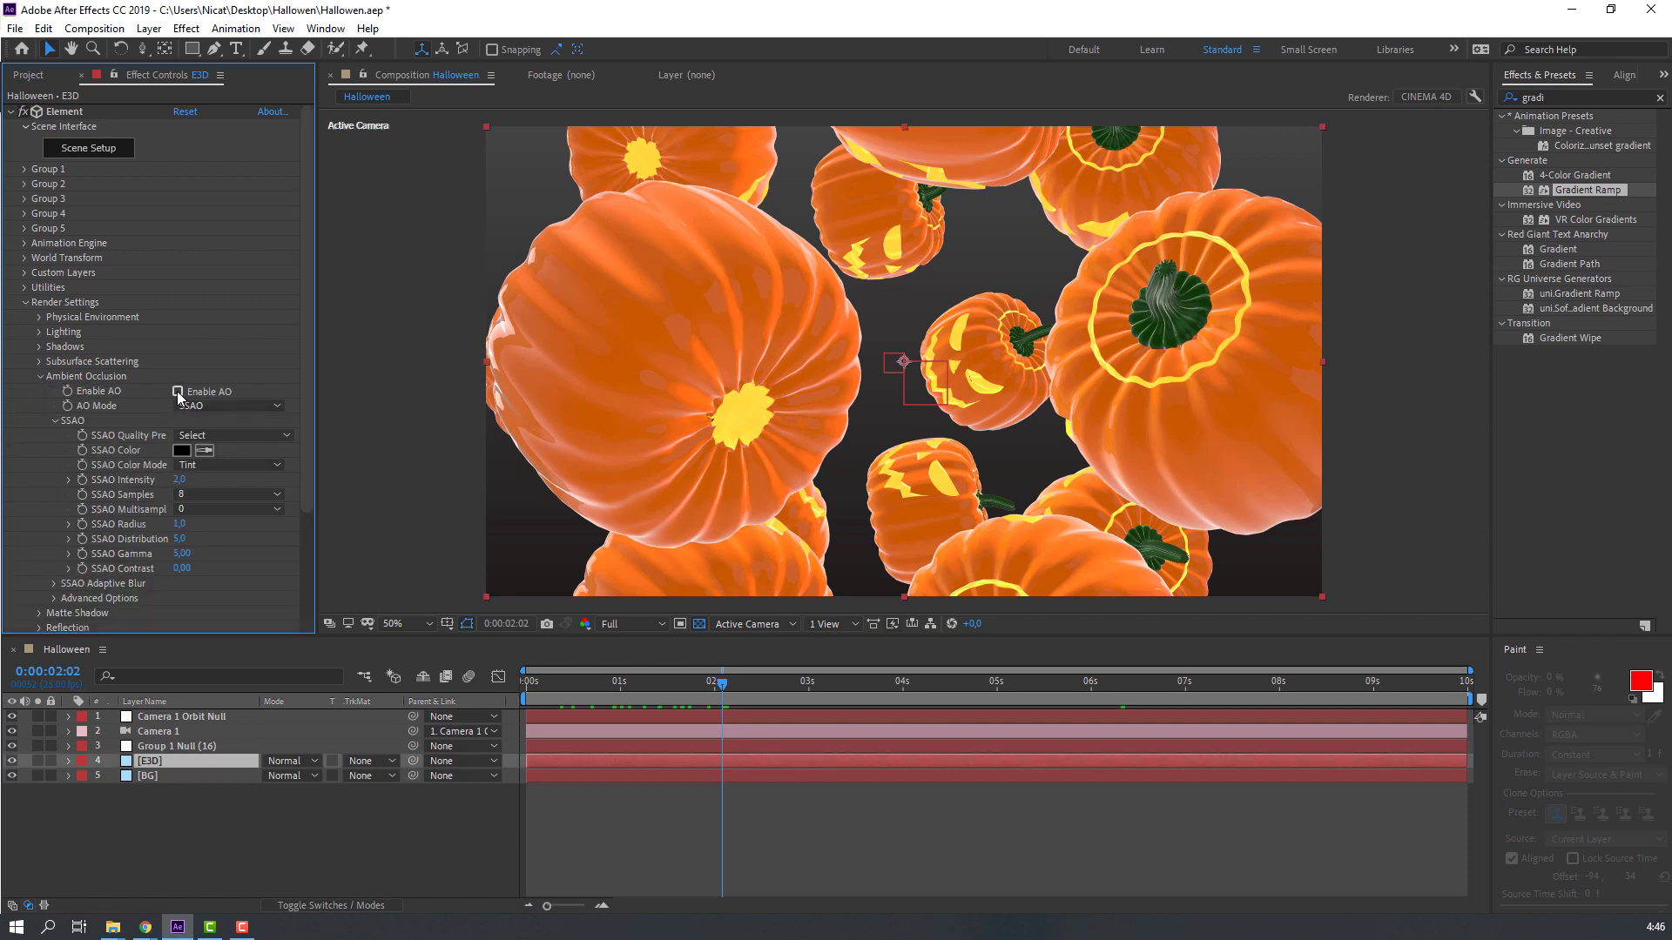
pyautogui.click(177, 392)
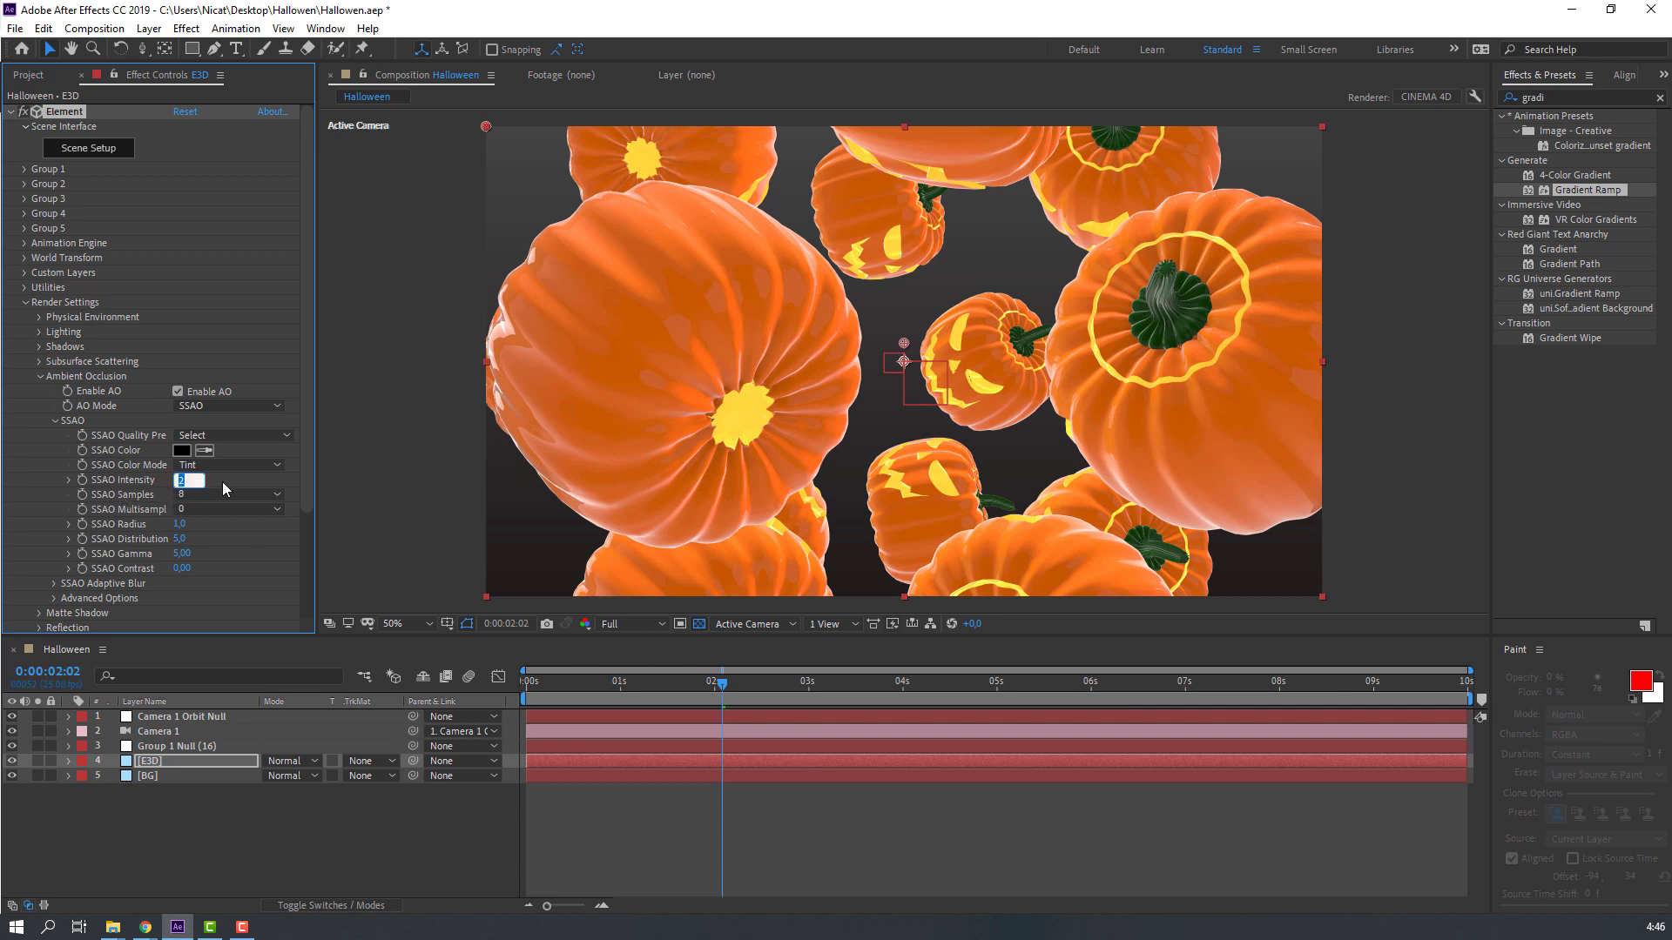
# Step: Set SSAO Intensity to 5, after trying 10, and collapse the render settings
pyautogui.write('10')
pyautogui.press('Return')
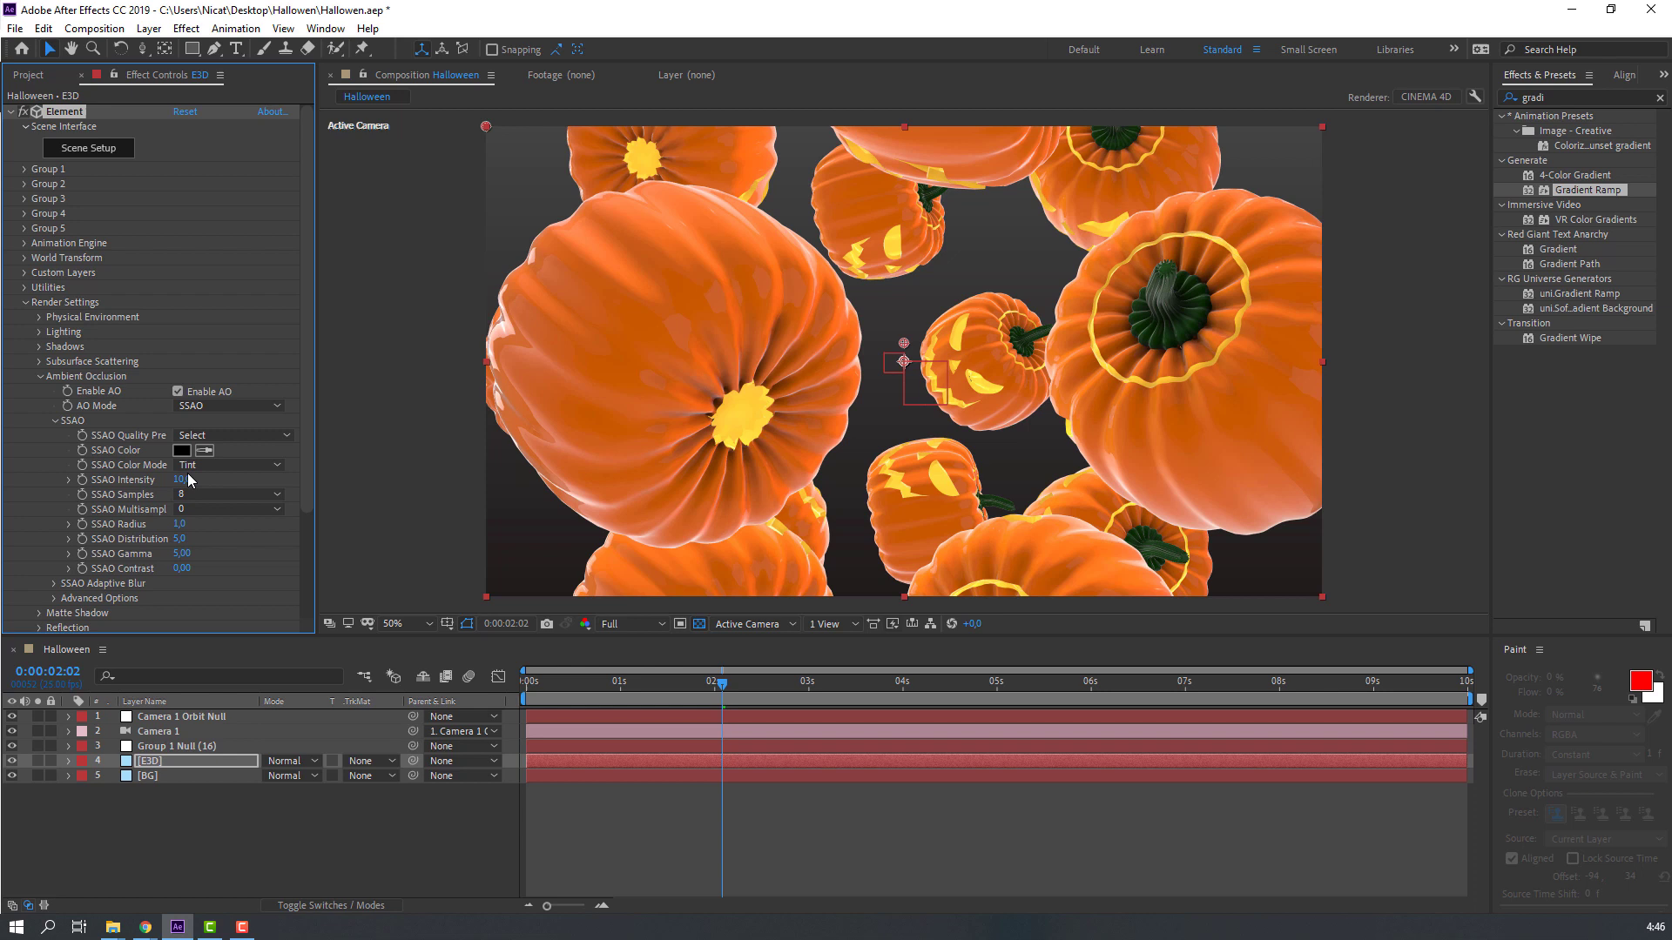
pyautogui.click(185, 477)
pyautogui.write('5')
pyautogui.press('Return')
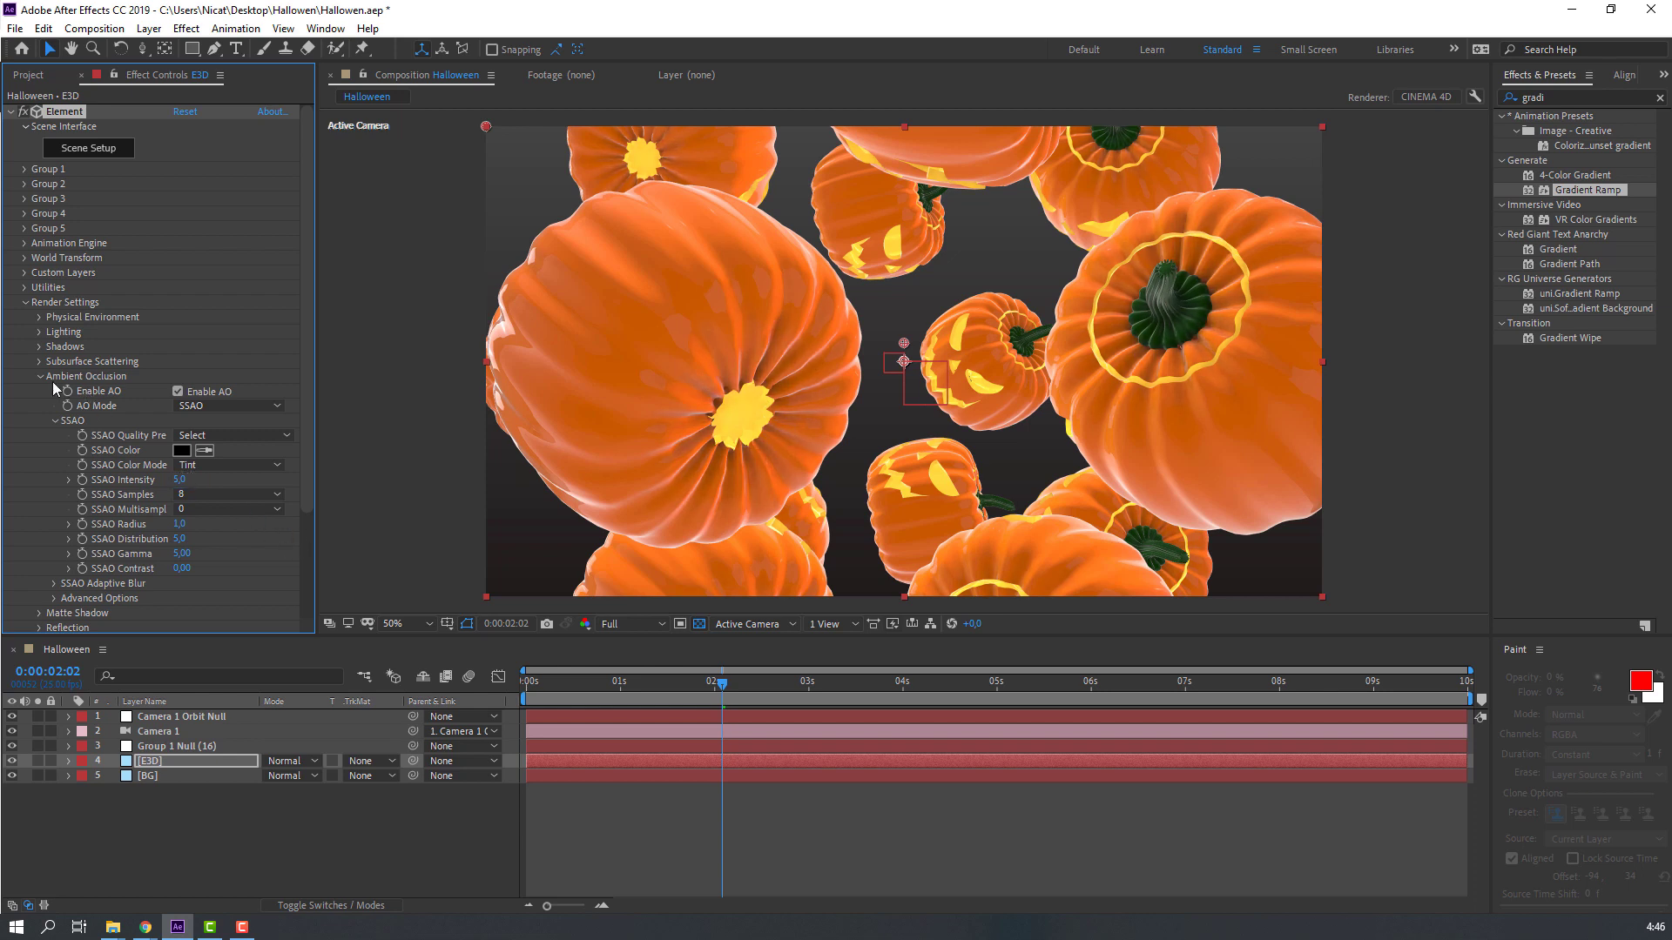
pyautogui.click(41, 378)
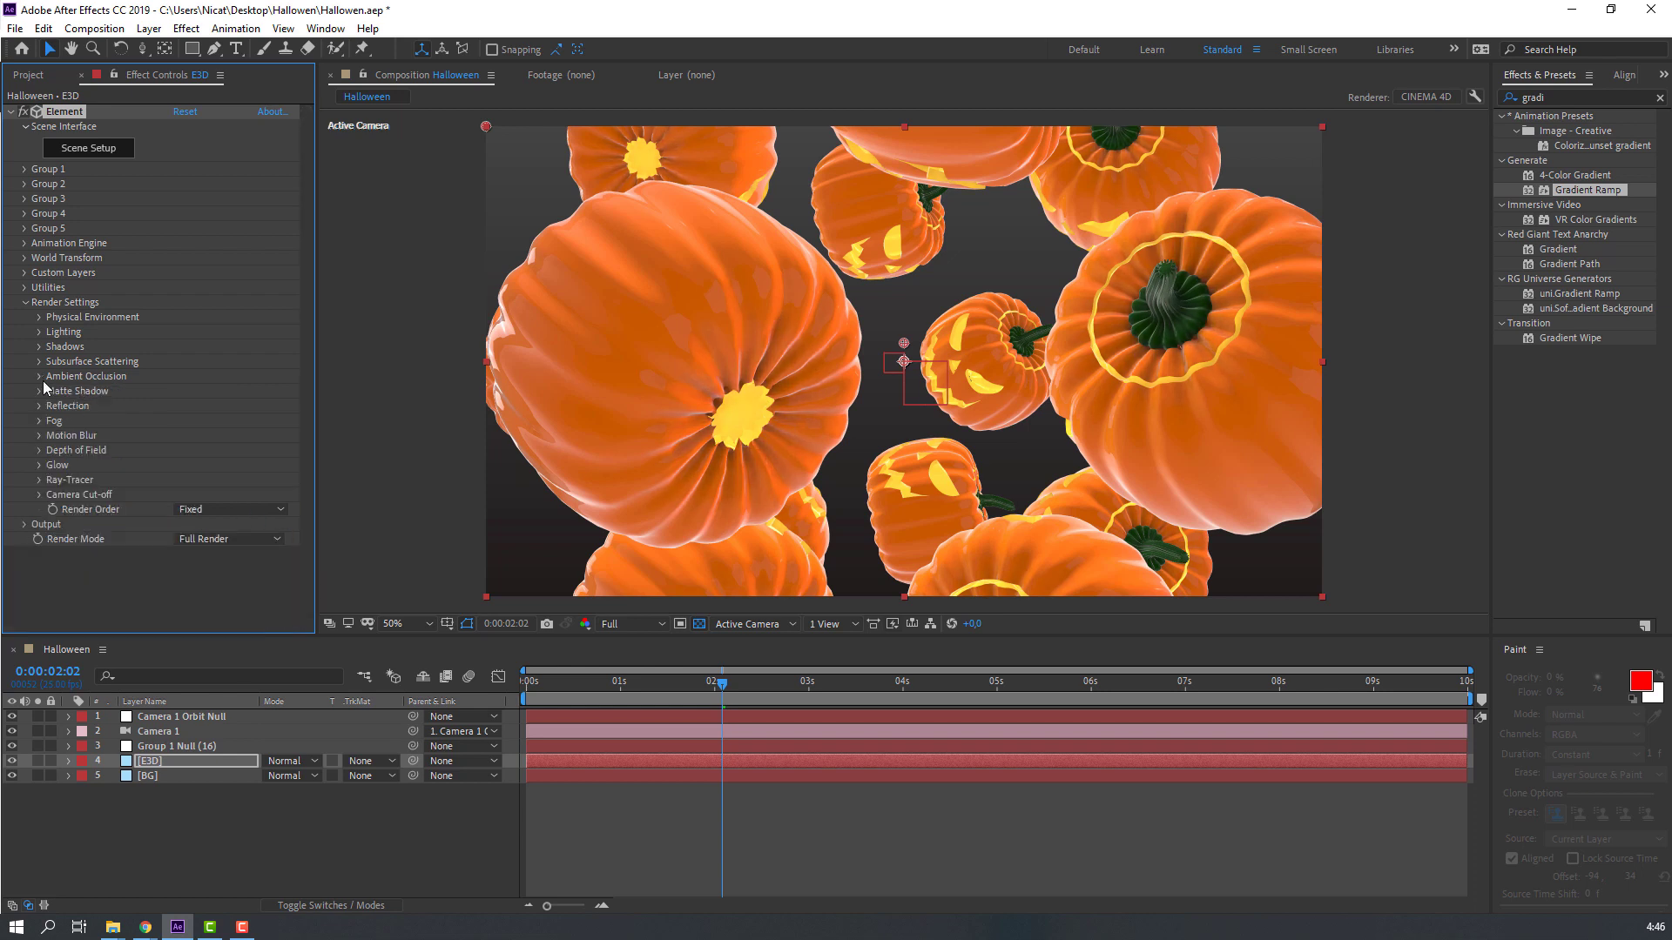
pyautogui.click(26, 303)
pyautogui.click(171, 828)
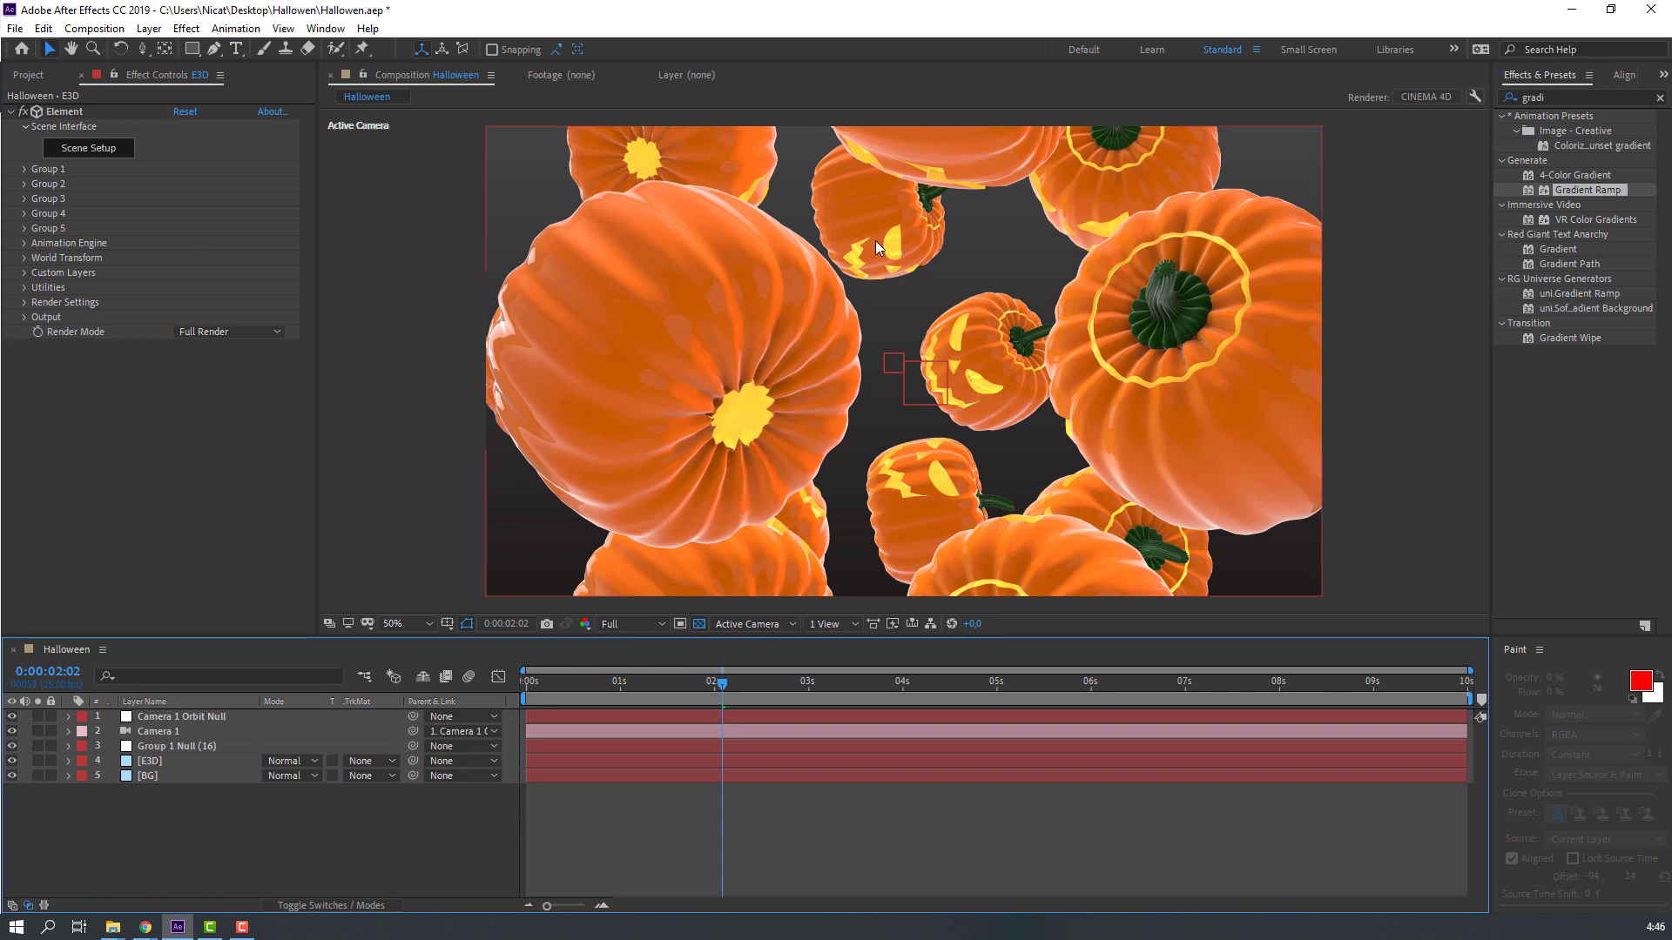
# Step: Duplicate the E3D layer with Ctrl+D and apply the Glow effect to the copy
pyautogui.click(148, 763)
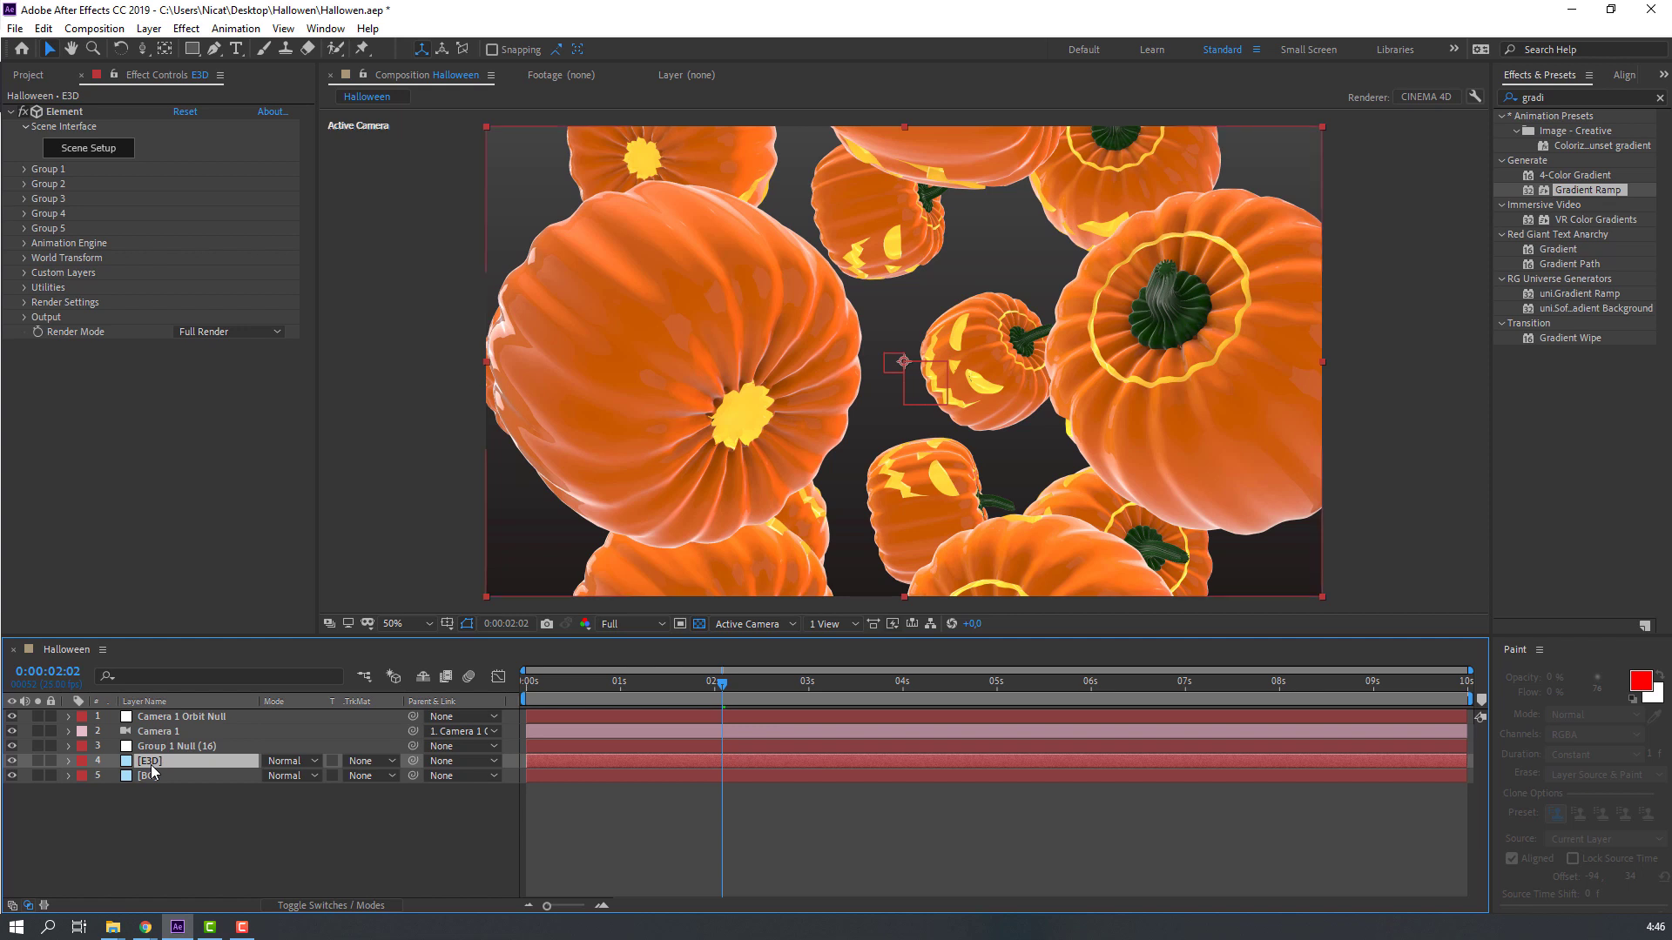
pyautogui.hotkey('ctrl', 'd')
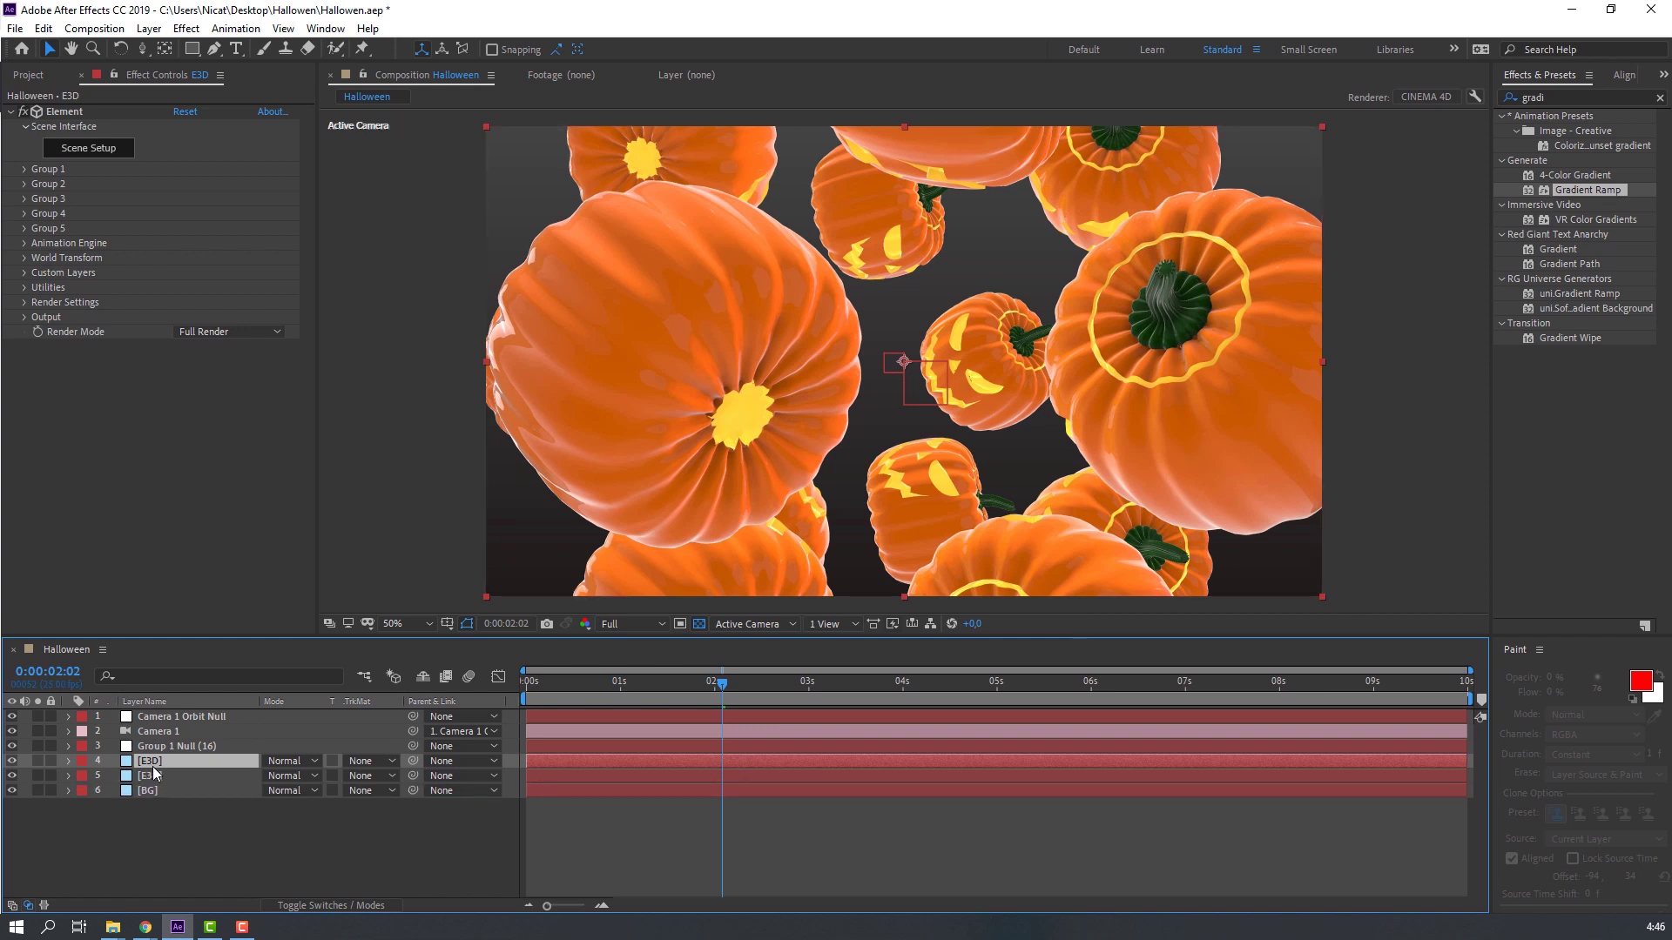
pyautogui.click(1556, 94)
pyautogui.write('glow')
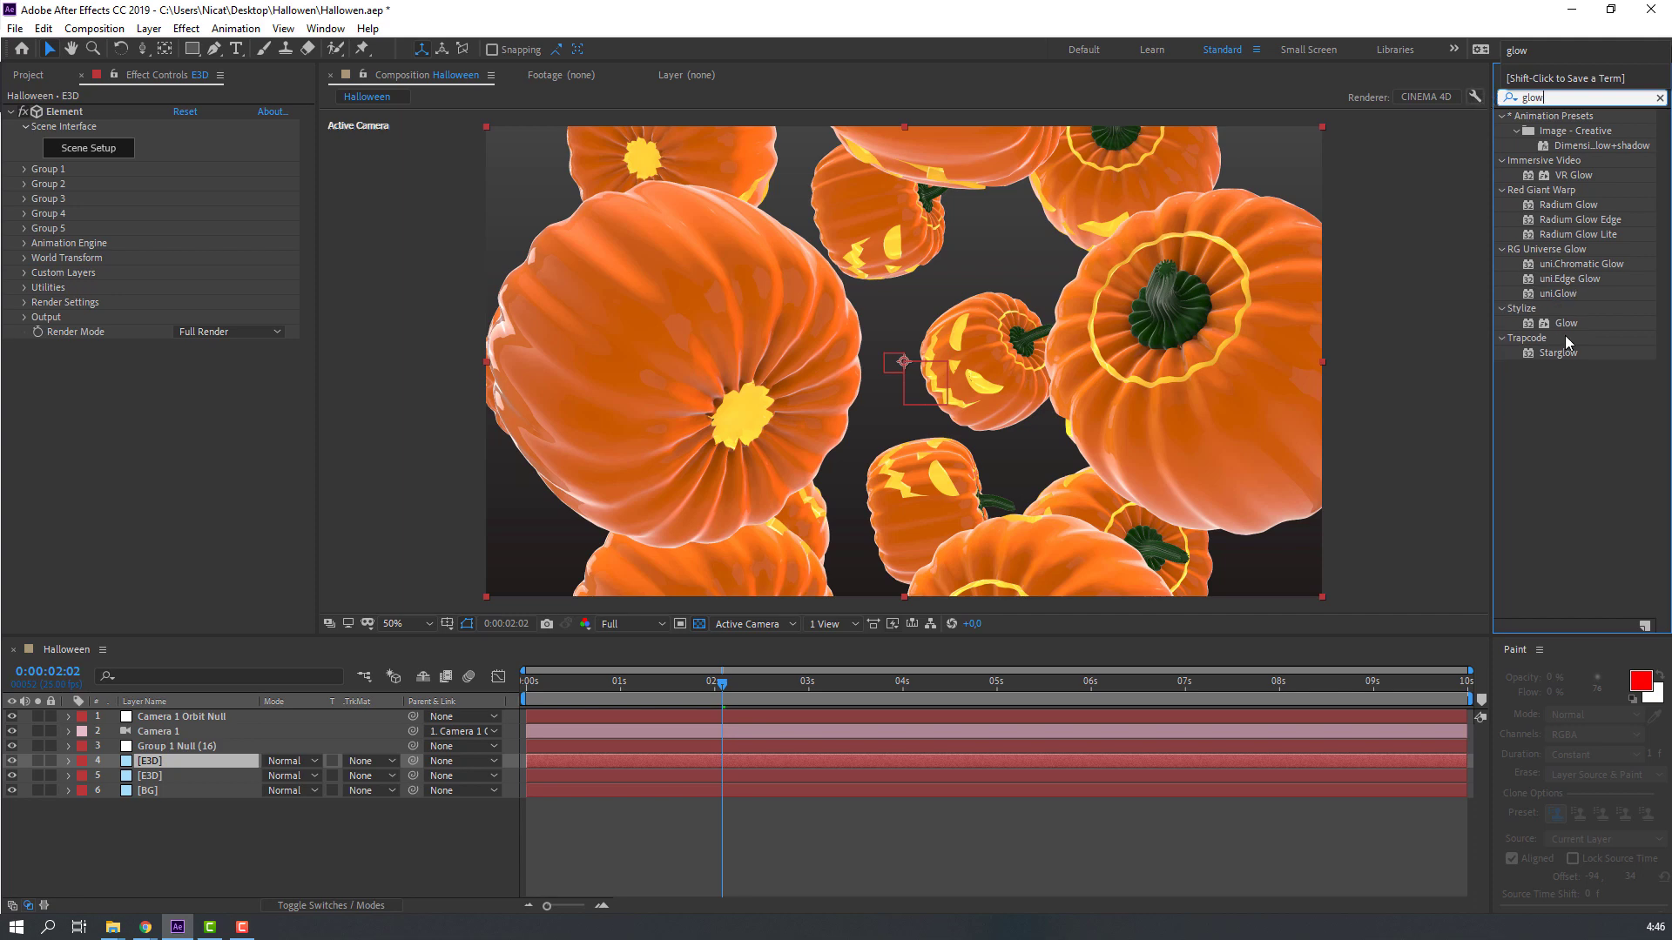
pyautogui.moveTo(1564, 324); pyautogui.dragTo(165, 759)
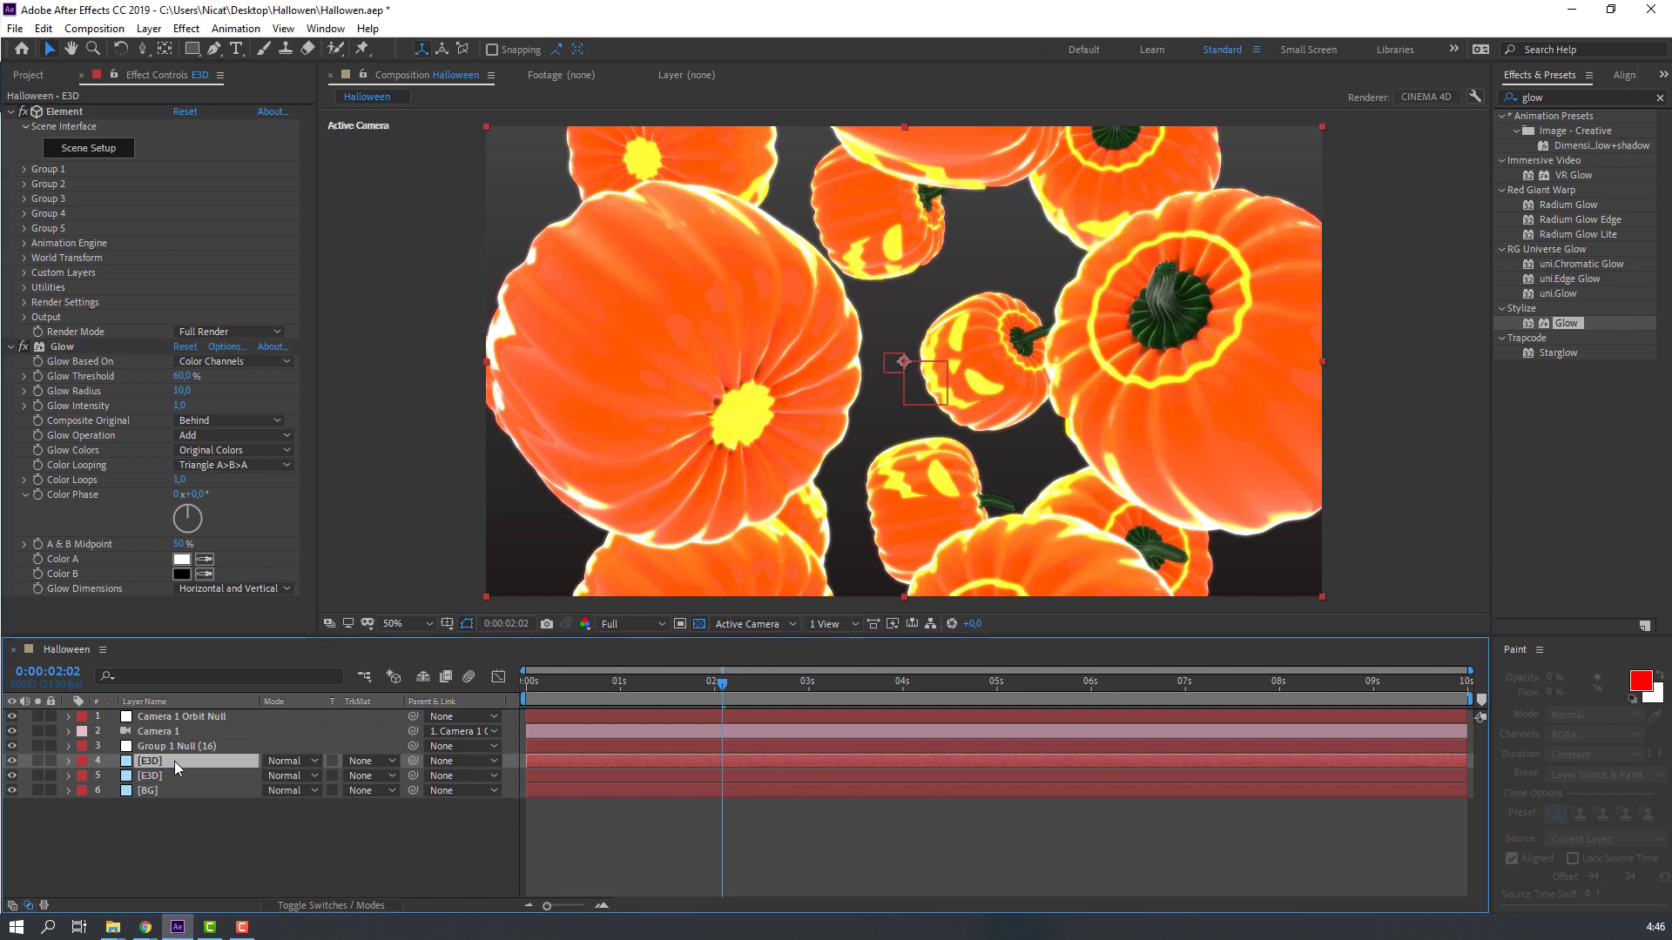
# Step: Rename the duplicate 'glow' and set its Glow Radius to 41.0
pyautogui.press('Return')
pyautogui.write('glow')
pyautogui.press('Return')
pyautogui.moveTo(182, 390)
pyautogui.mouseDown()
pyautogui.moveTo(212, 392)
pyautogui.moveTo(154, 379)
pyautogui.mouseUp()
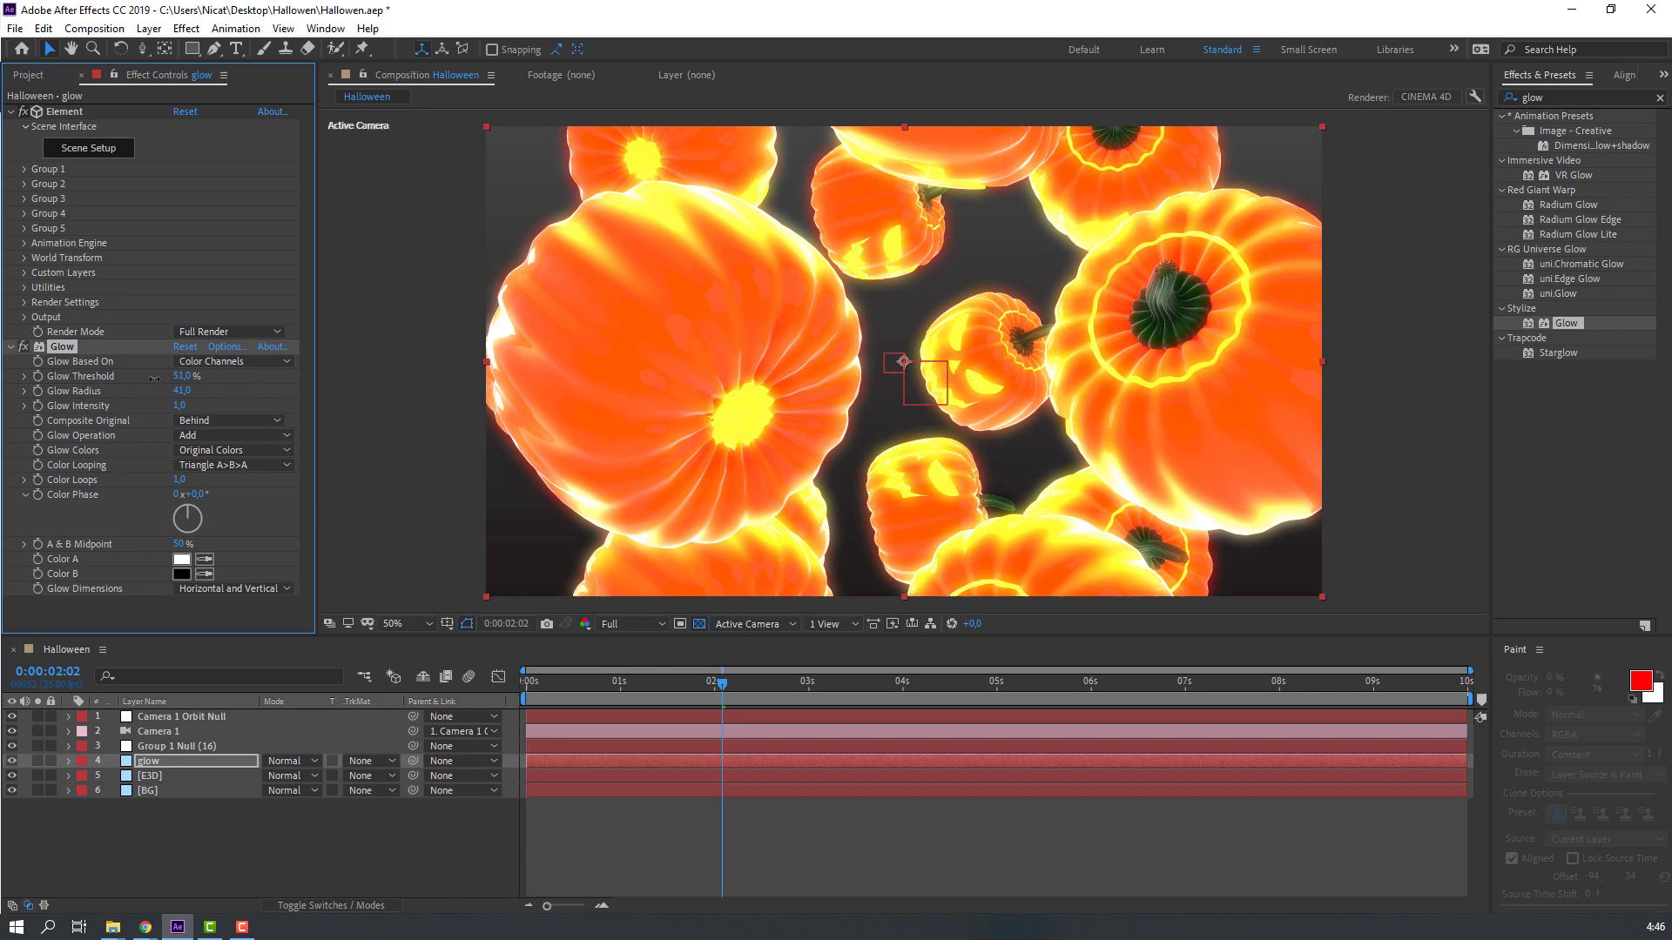
# Step: Try Screen mode and 19–39% opacity on the glow layer, toggling it to compare
pyautogui.click(158, 761)
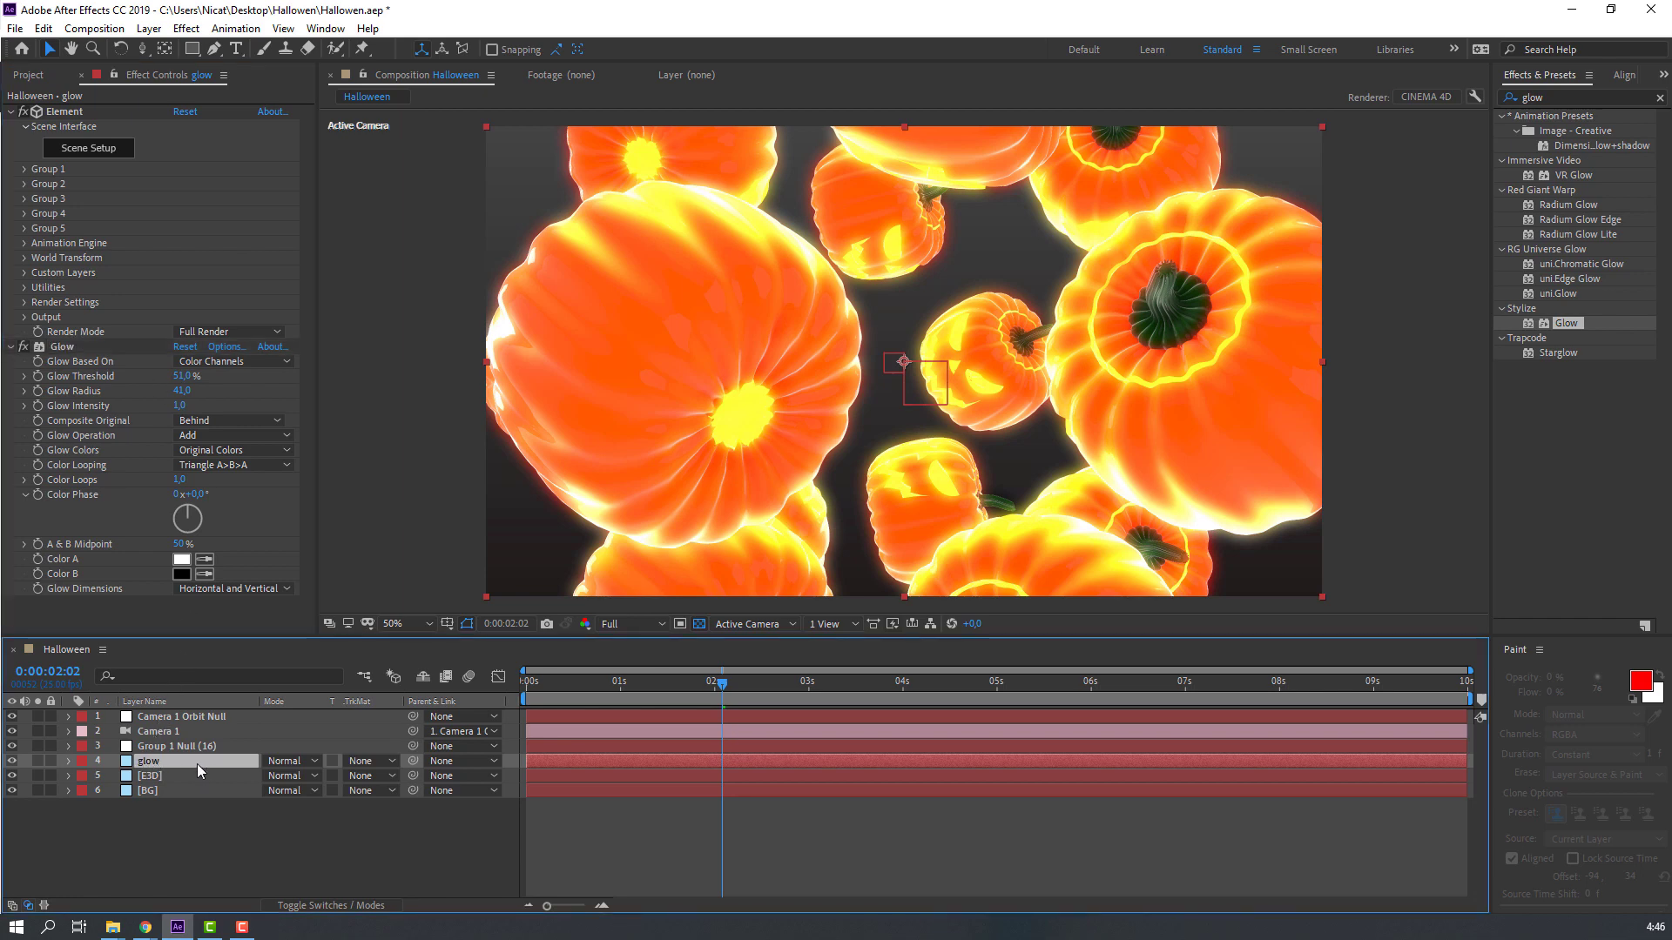
pyautogui.click(296, 761)
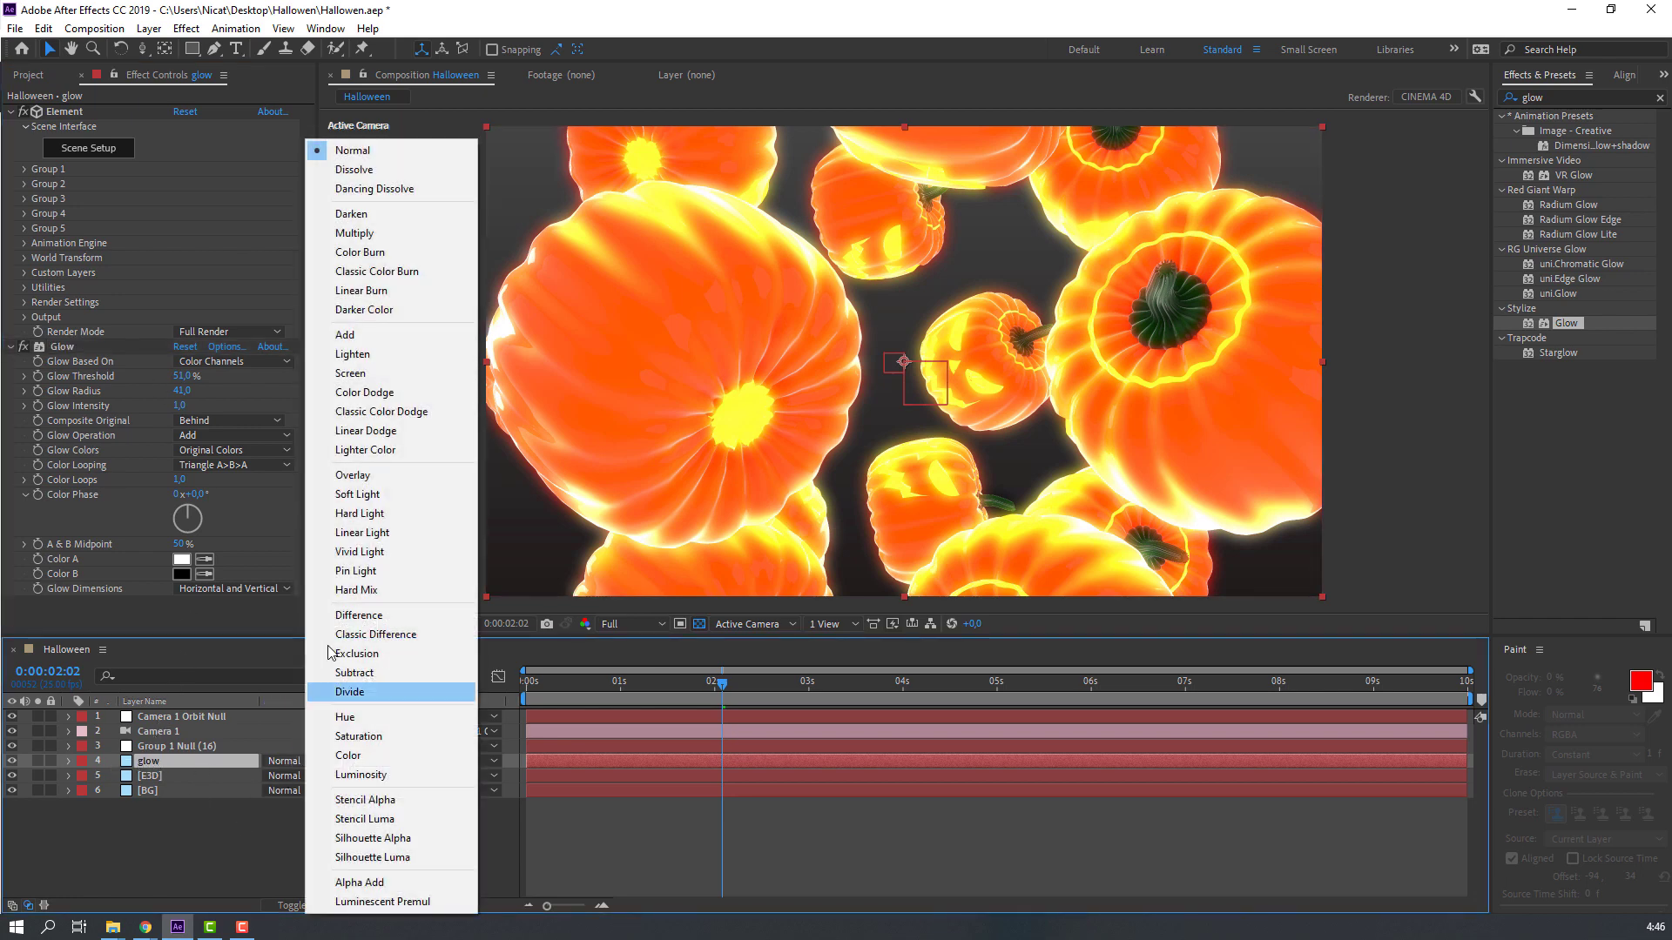
pyautogui.click(348, 374)
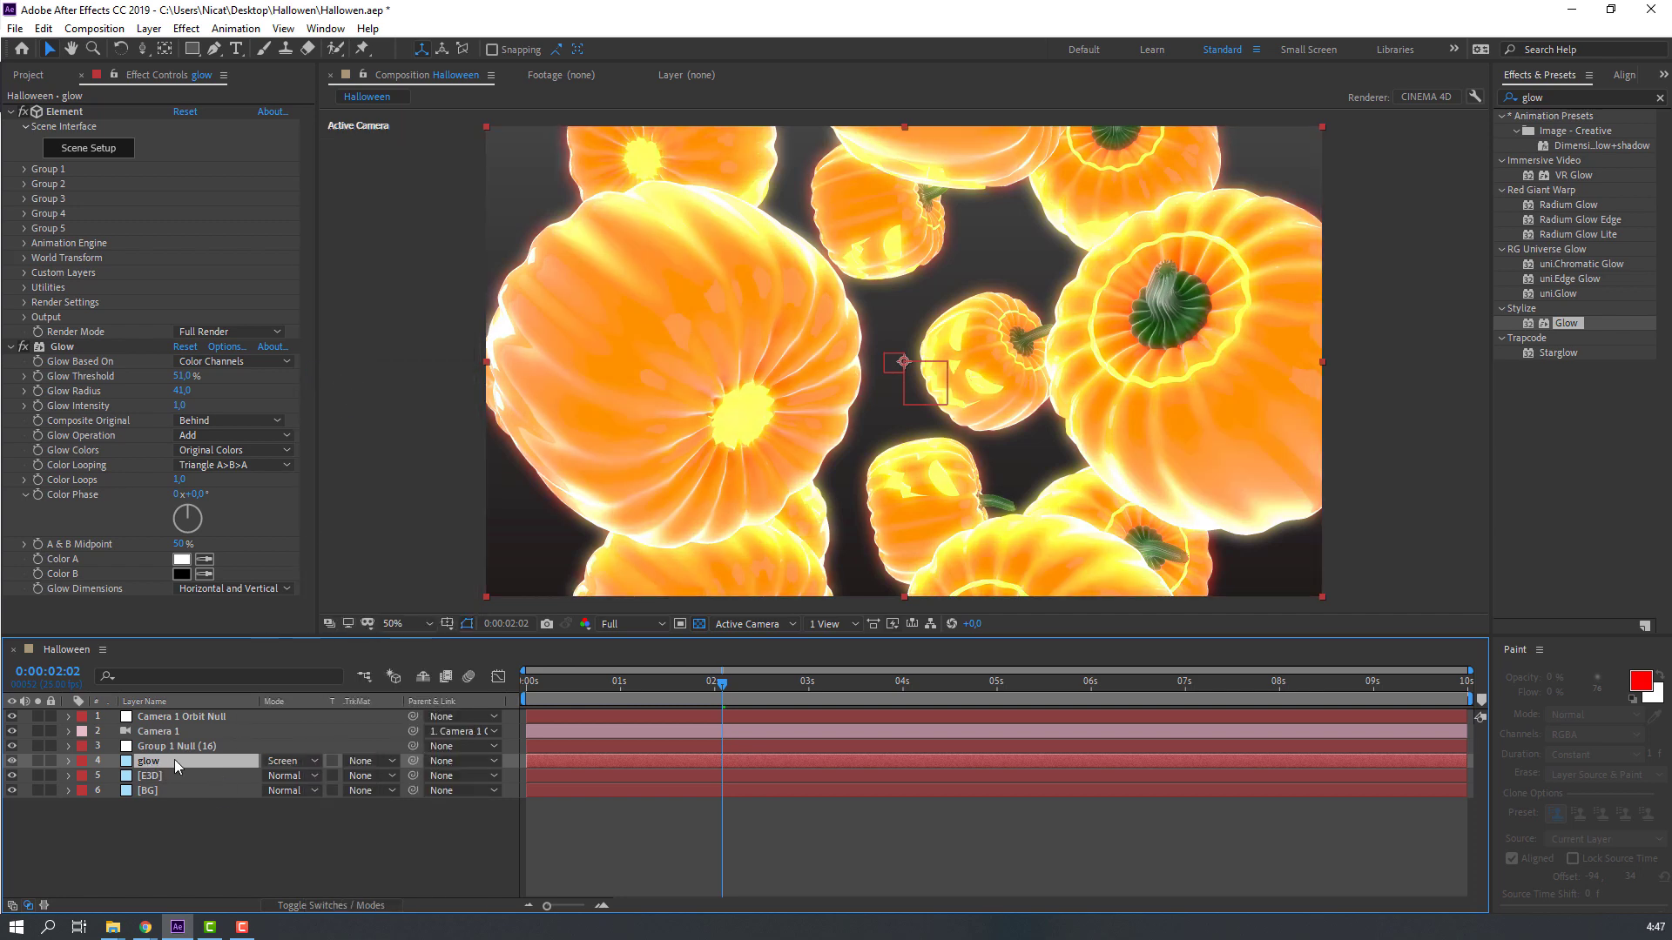
pyautogui.press('t')
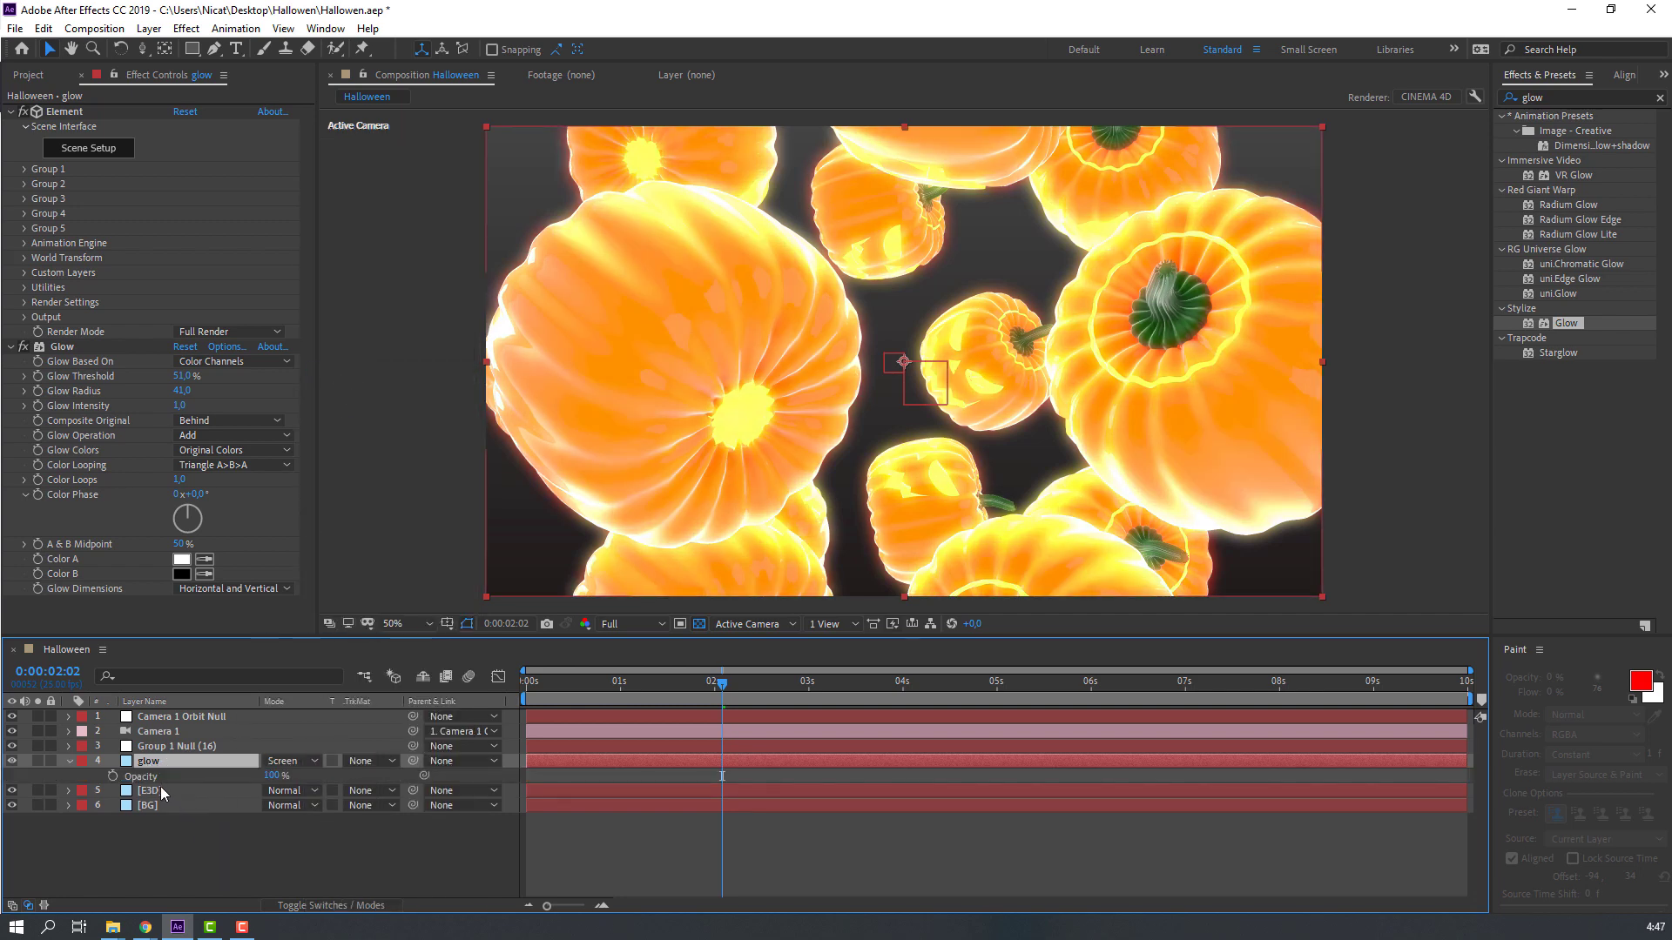
pyautogui.click(271, 775)
pyautogui.write('19')
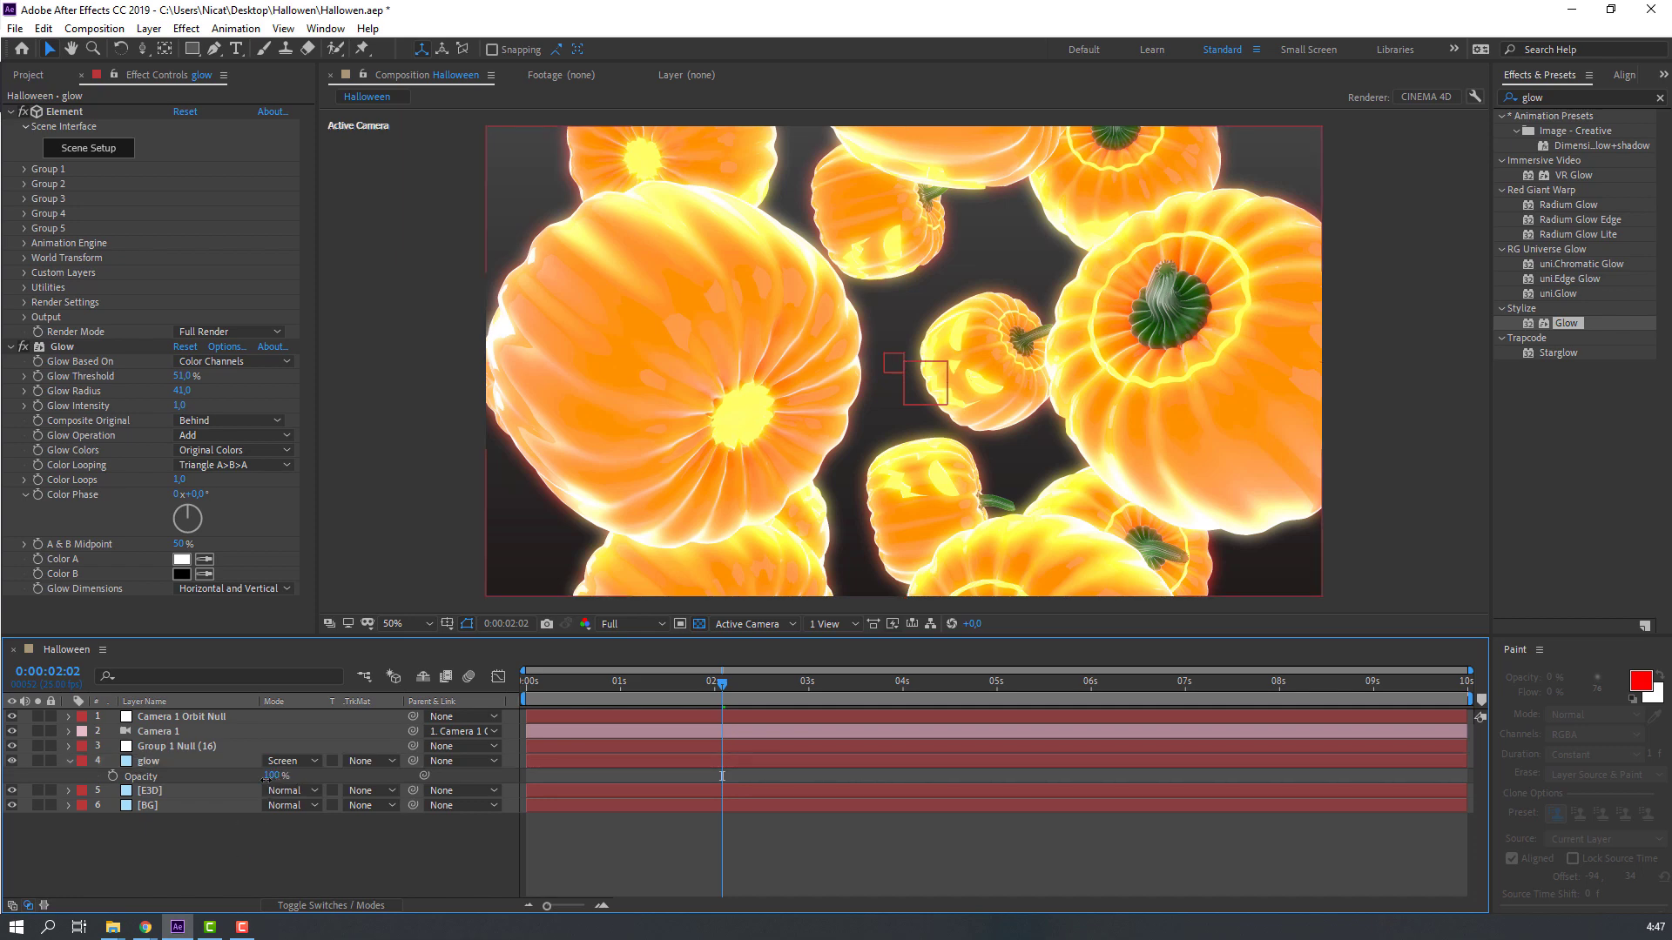
pyautogui.press('Return')
pyautogui.moveTo(212, 786); pyautogui.dragTo(228, 786)
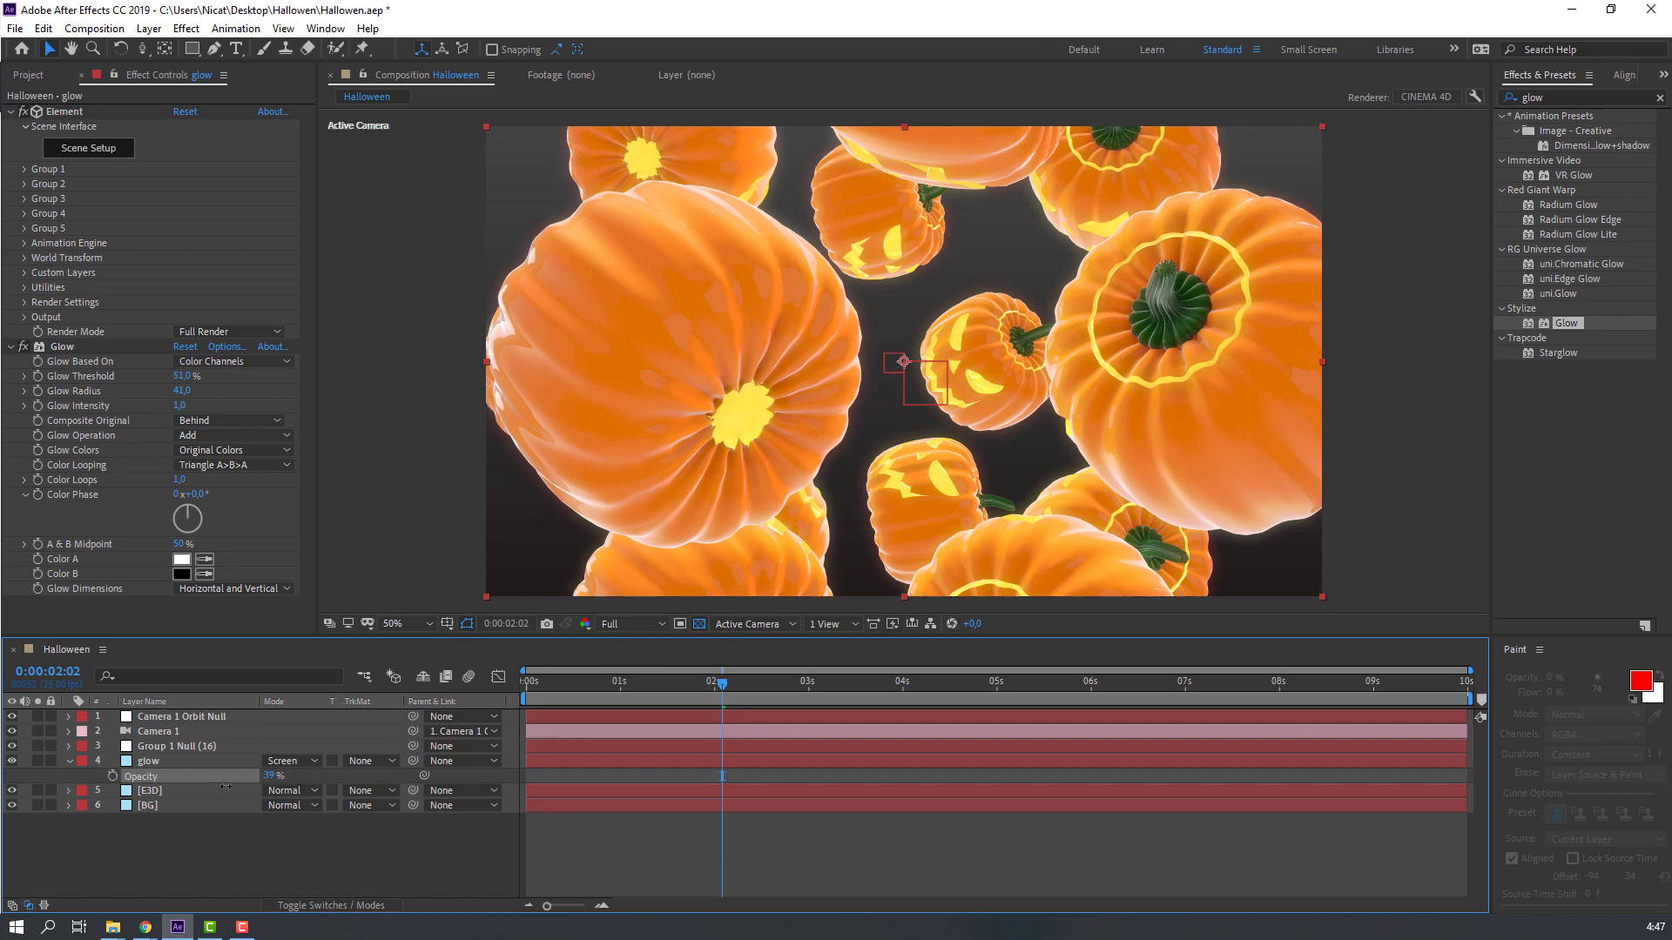
pyautogui.click(12, 761)
pyautogui.click(12, 761)
pyautogui.click(12, 761)
pyautogui.click(12, 761)
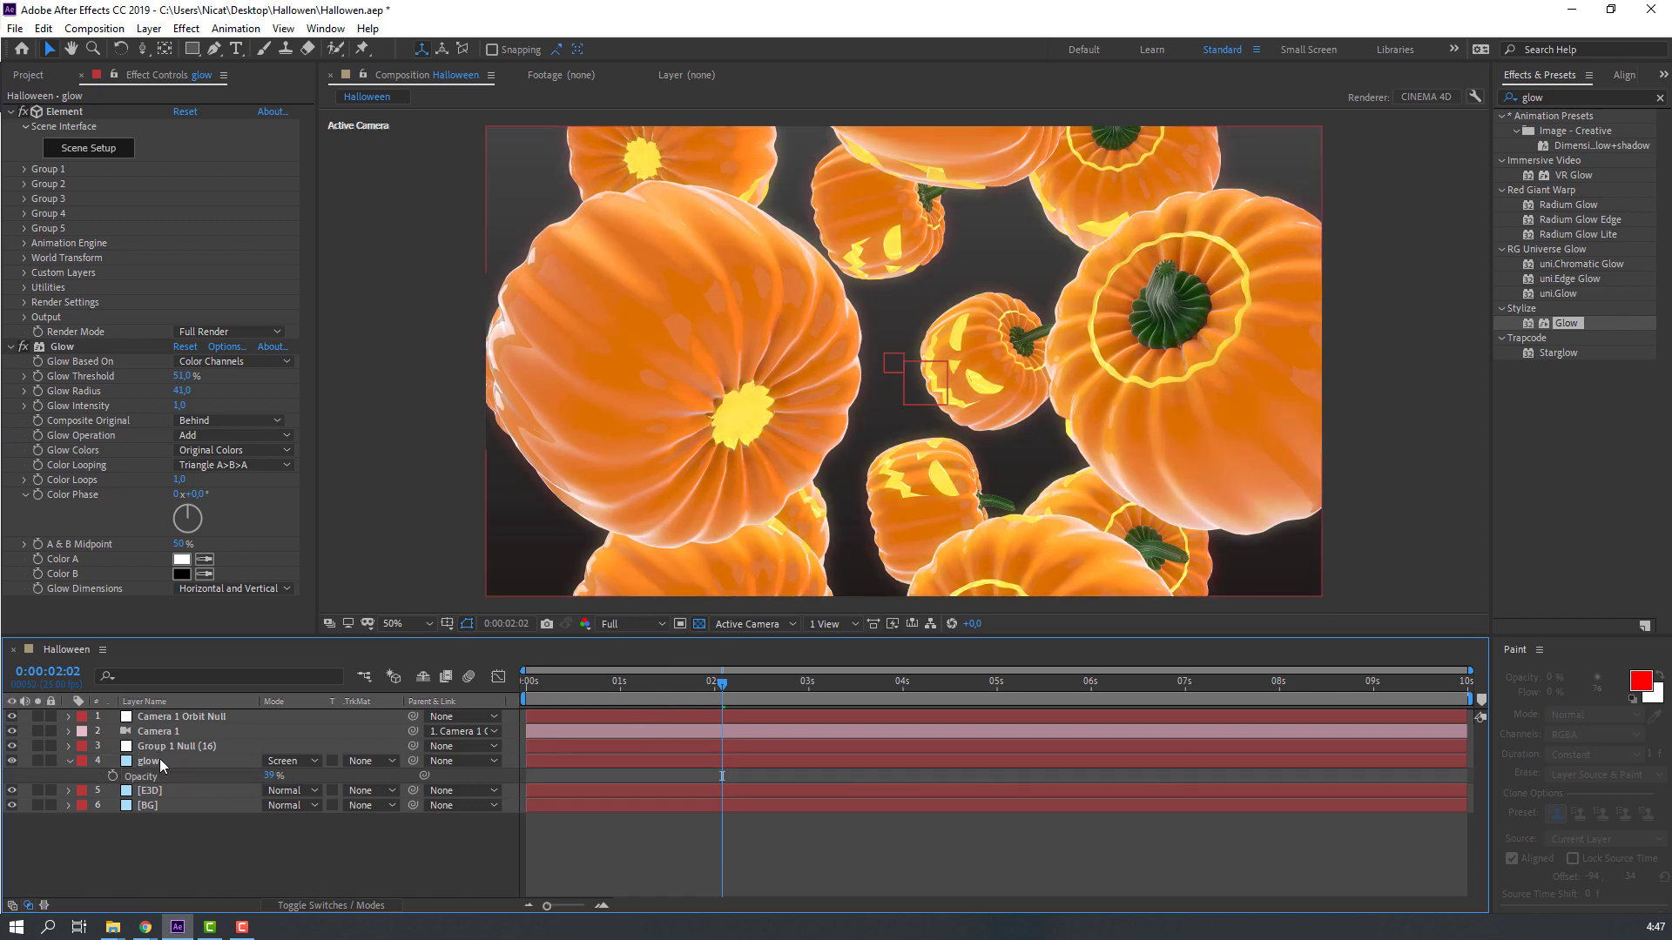
# Step: Switch the glow layer to Add mode and lower its opacity to 13%
pyautogui.click(244, 764)
pyautogui.click(287, 762)
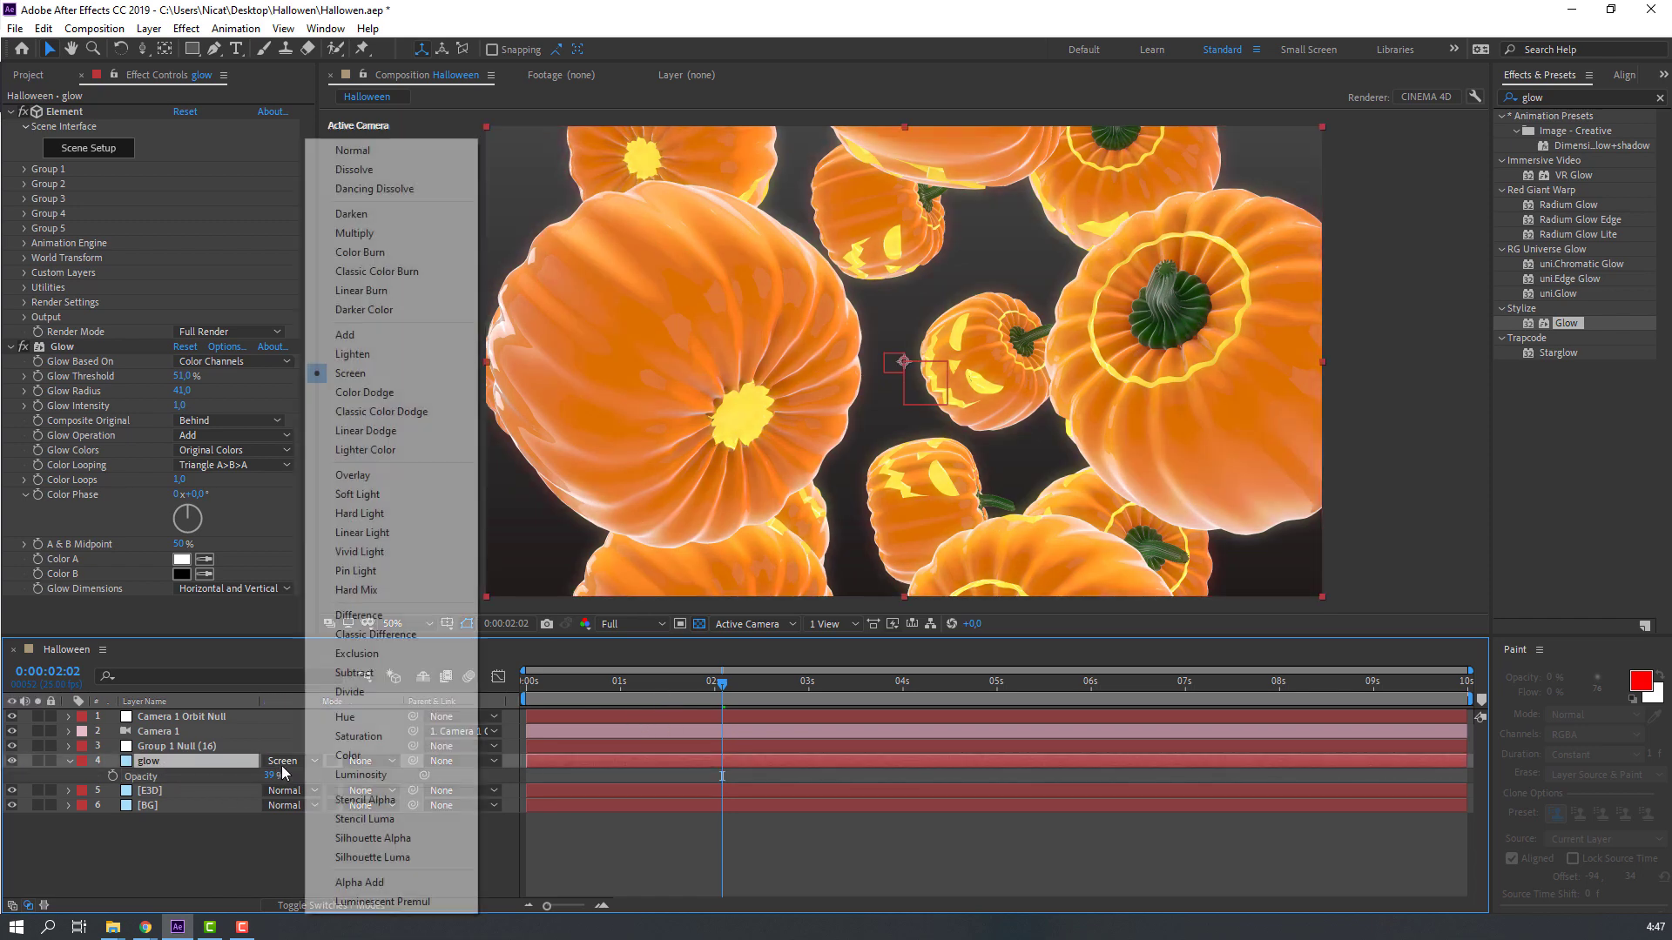
pyautogui.click(381, 336)
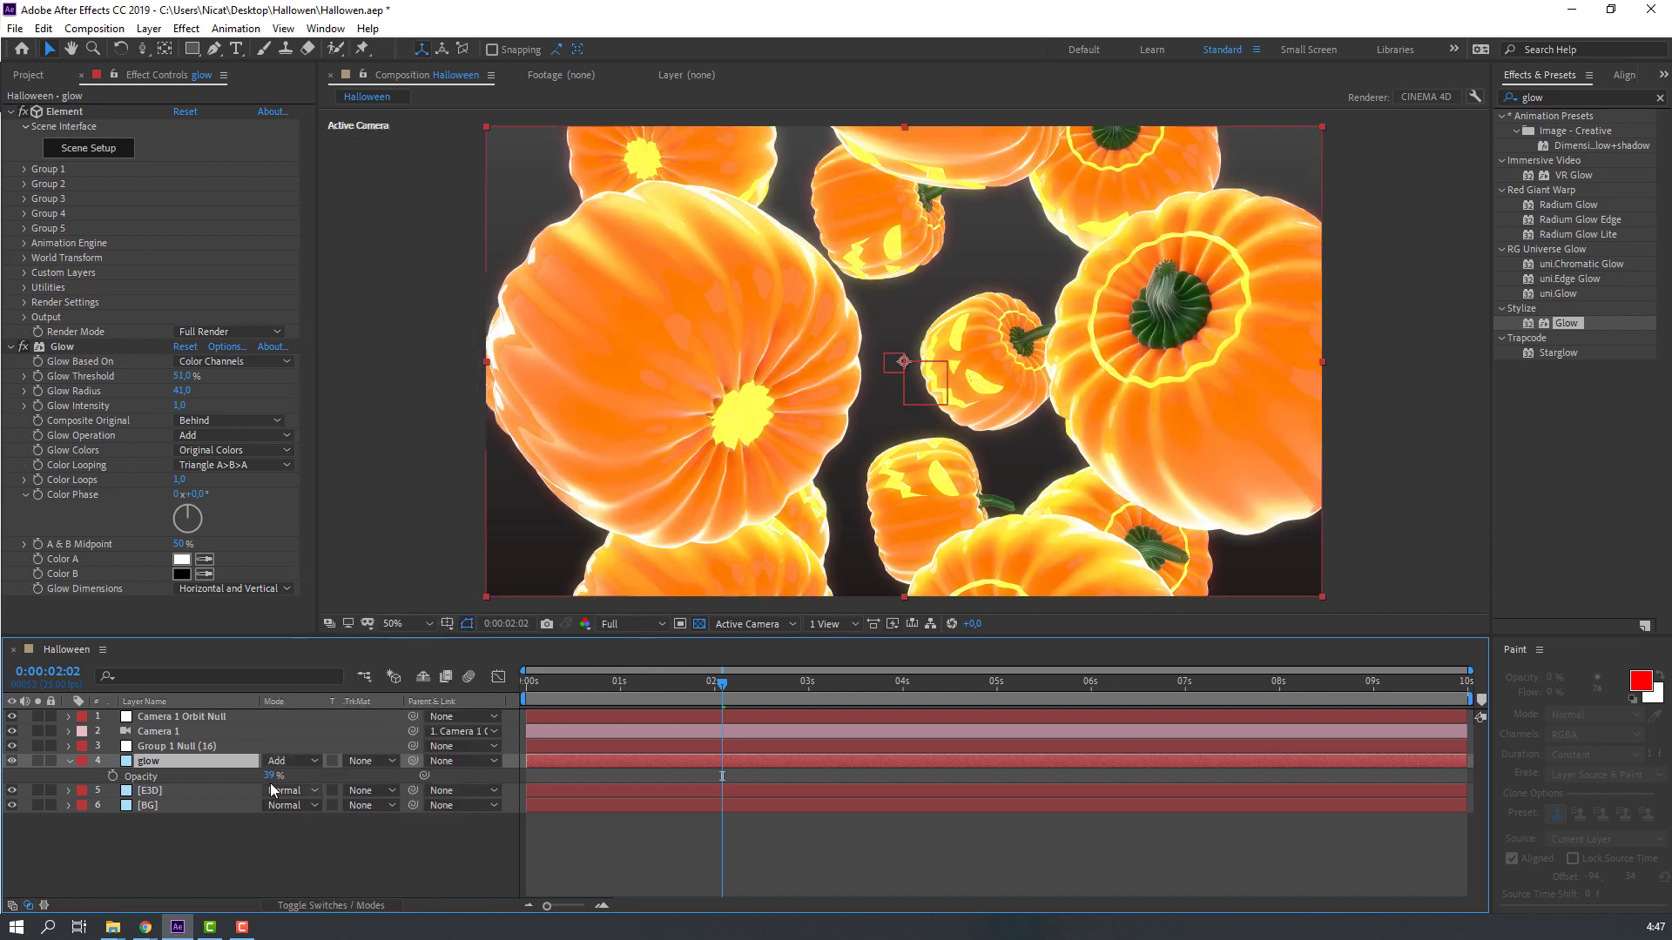
pyautogui.moveTo(271, 775); pyautogui.dragTo(245, 775)
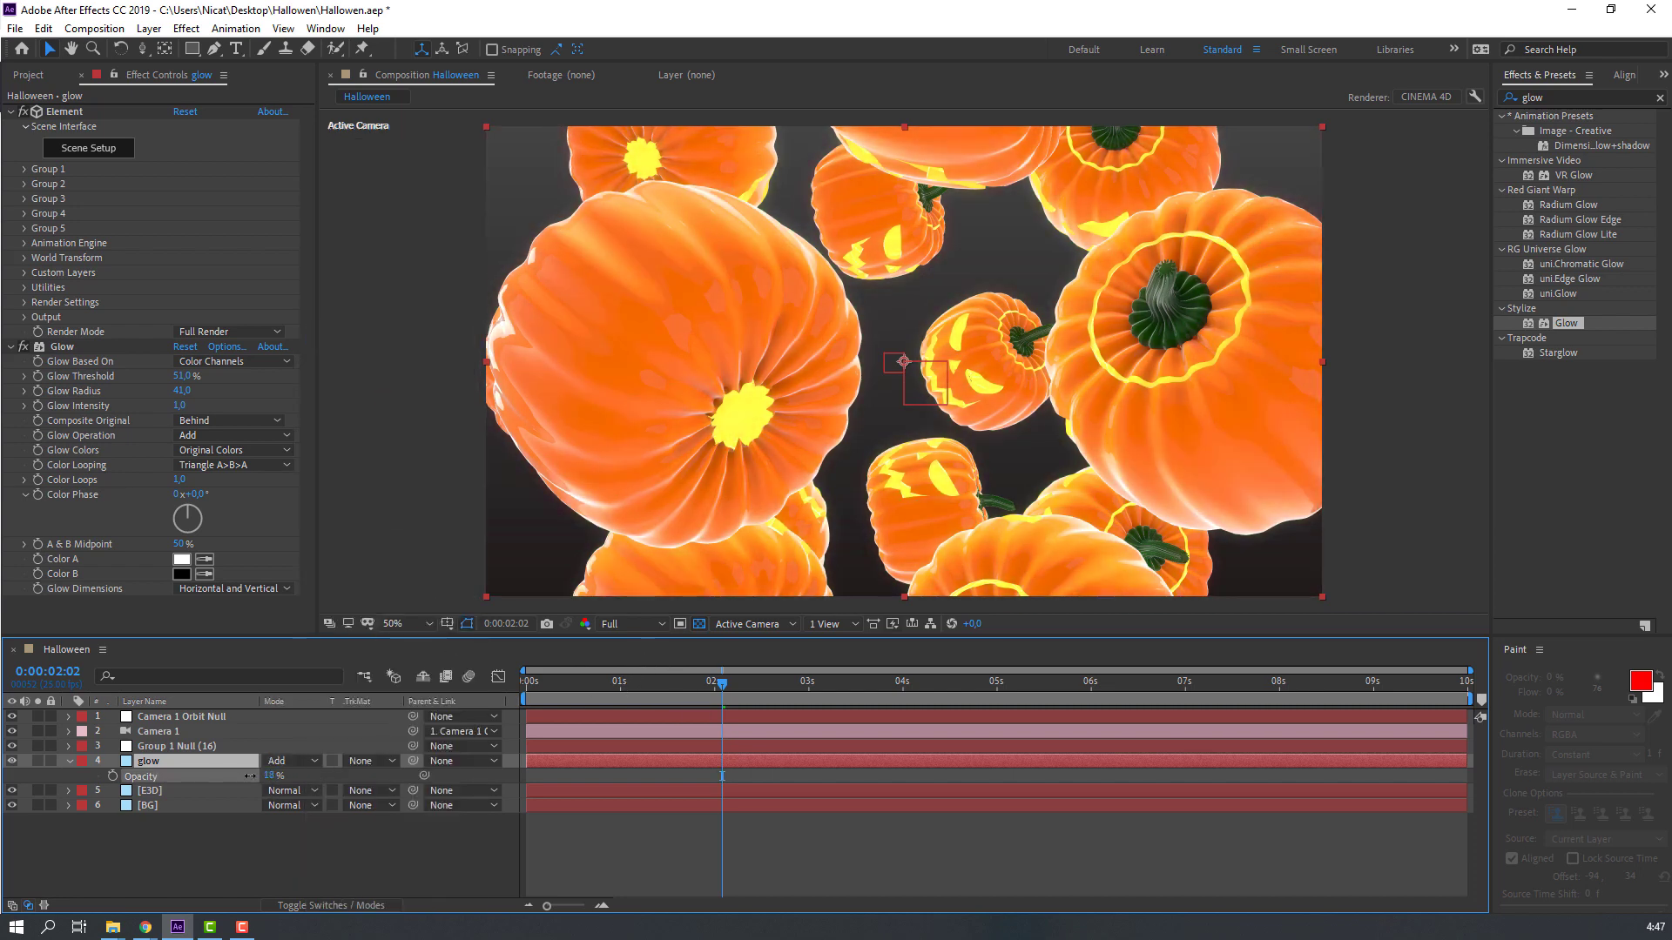
pyautogui.click(459, 851)
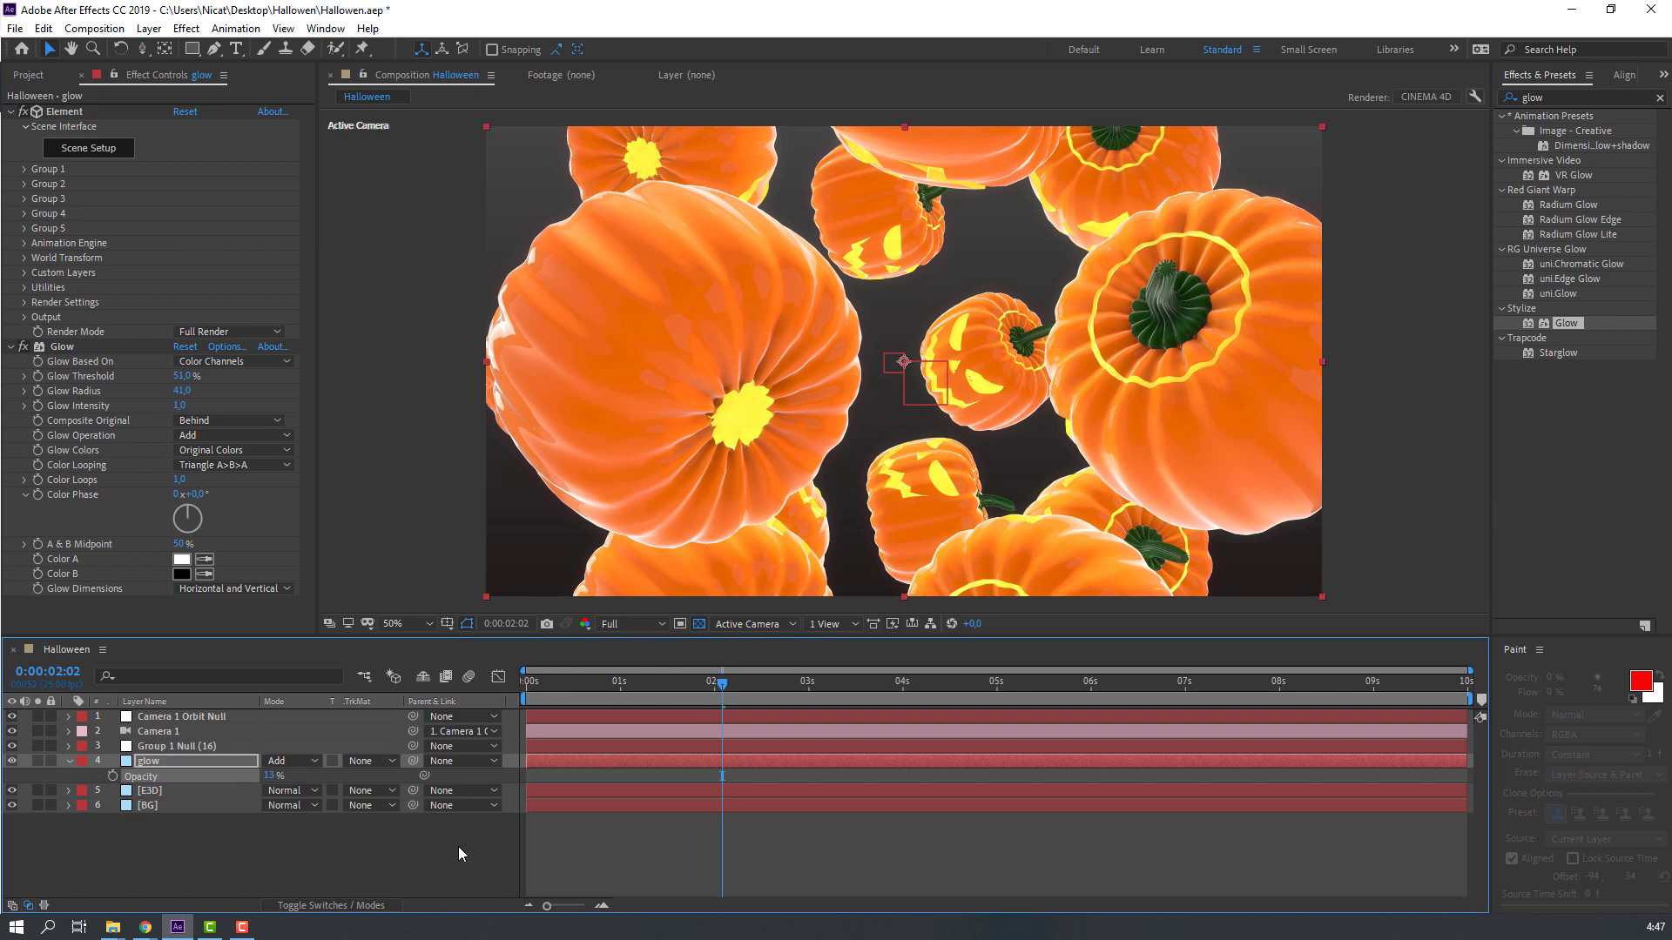
pyautogui.click(70, 761)
pyautogui.click(167, 761)
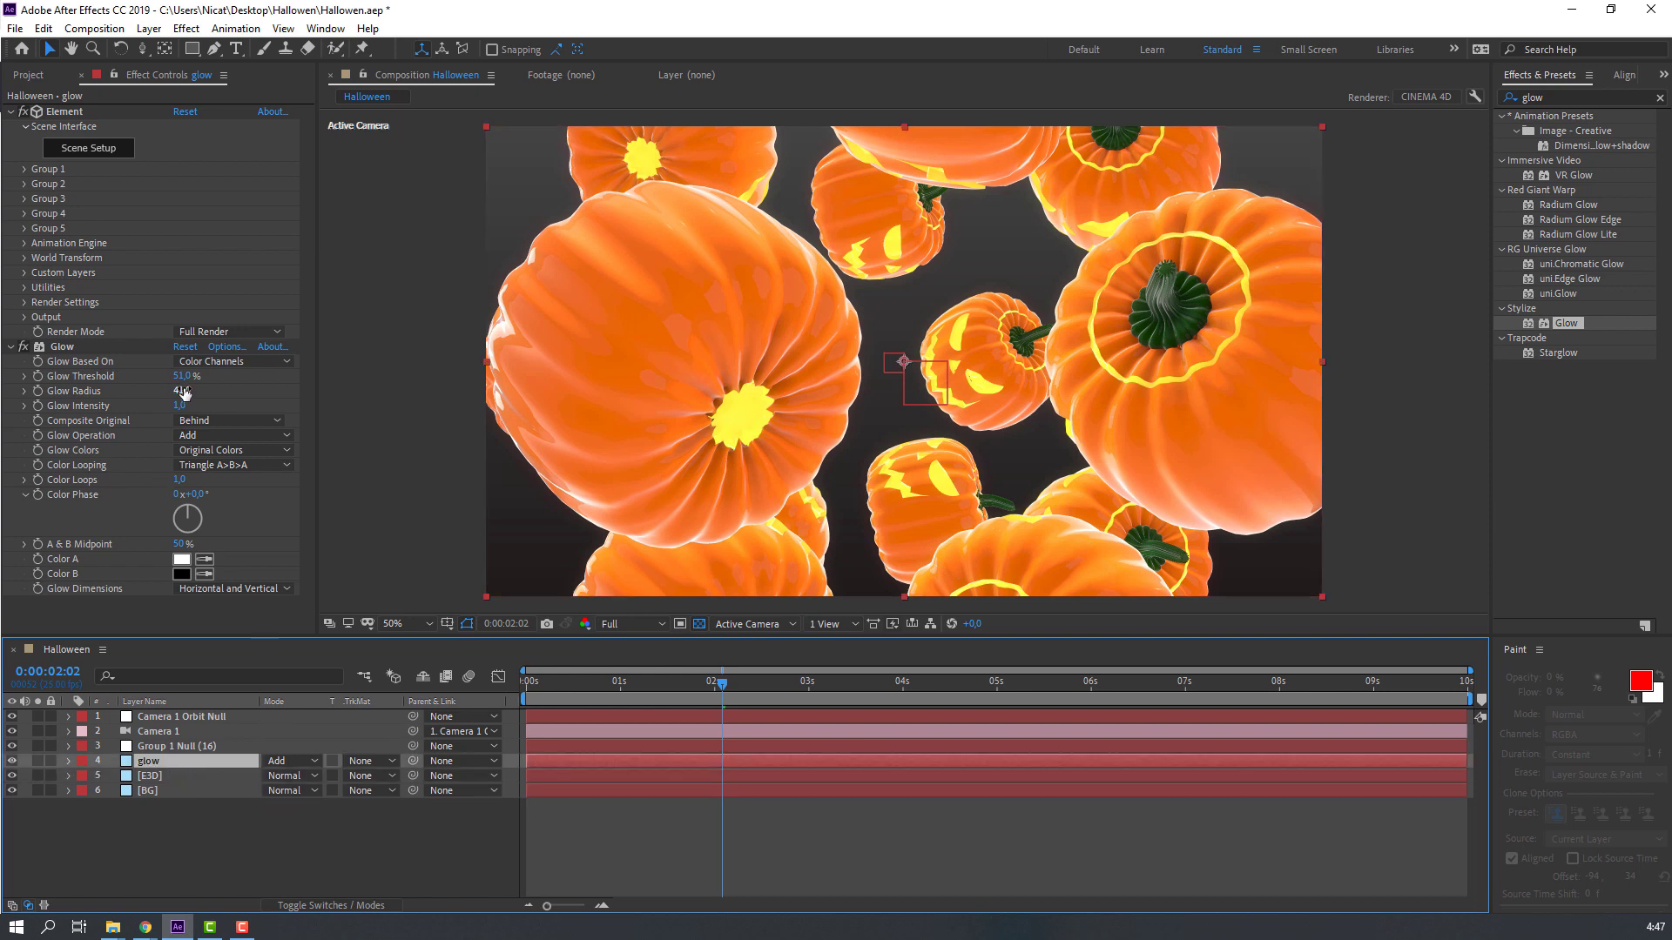
# Step: Set Glow Radius to 122 and Glow Threshold to 47.5%
pyautogui.moveTo(181, 390); pyautogui.dragTo(152, 390)
pyautogui.moveTo(312, 380); pyautogui.dragTo(314, 379)
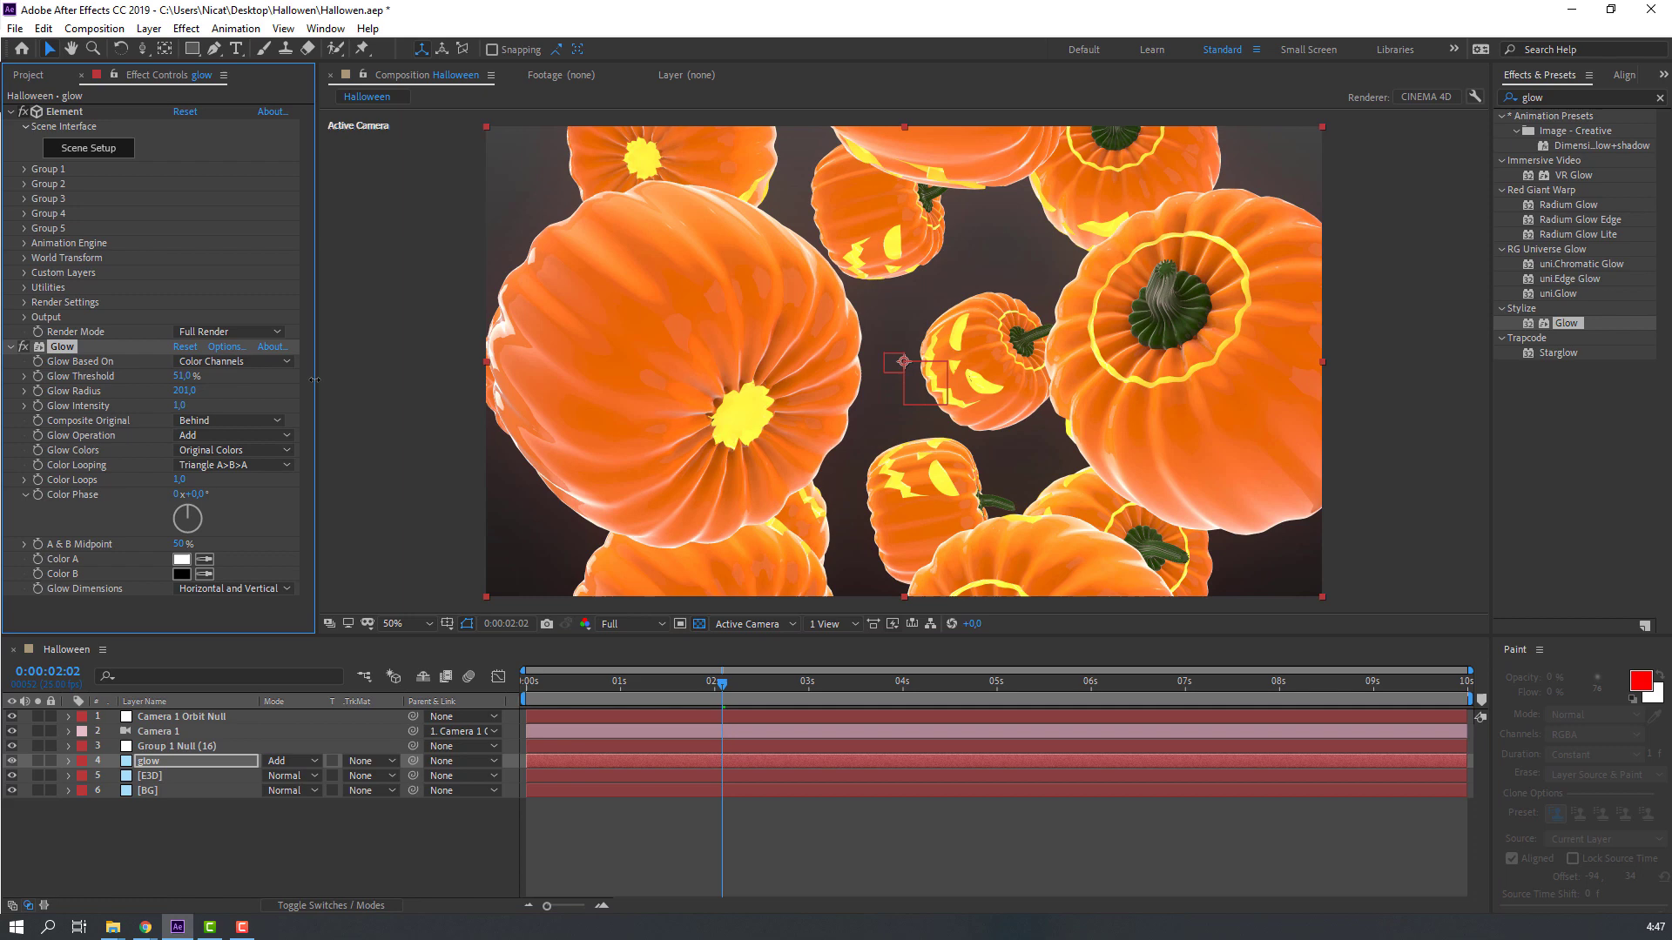
pyautogui.moveTo(182, 376); pyautogui.dragTo(170, 377)
pyautogui.click(693, 855)
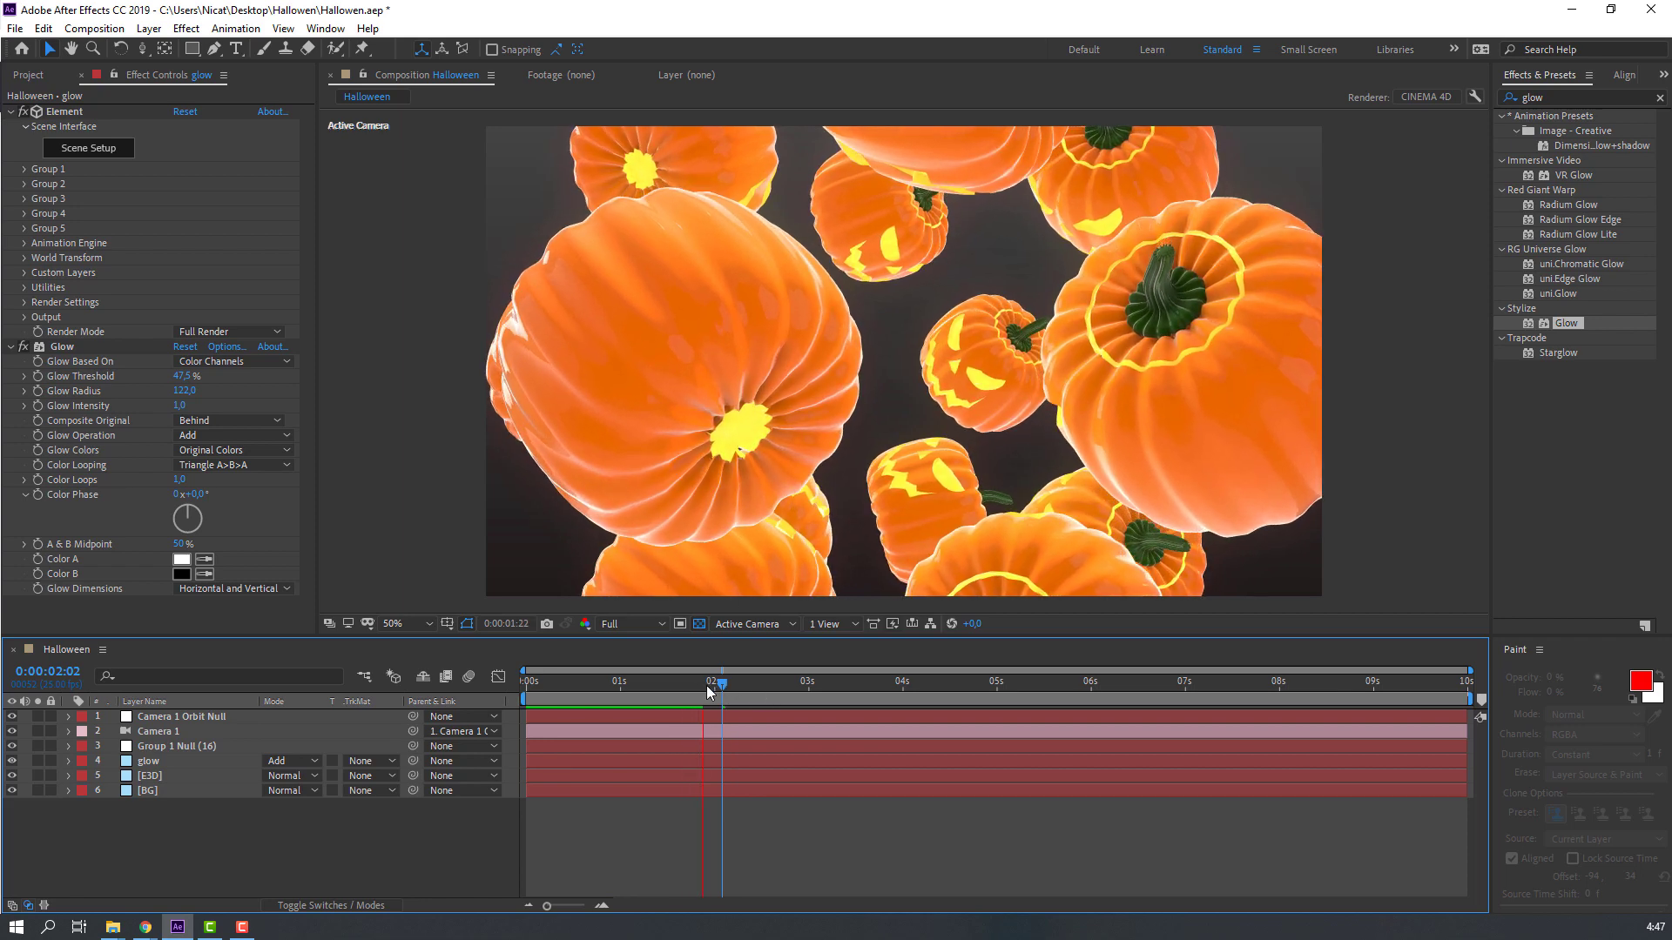
# Step: Stop playback, set preview resolution to Quarter, and turn on Camera 1's Depth of Field
pyautogui.press('space')
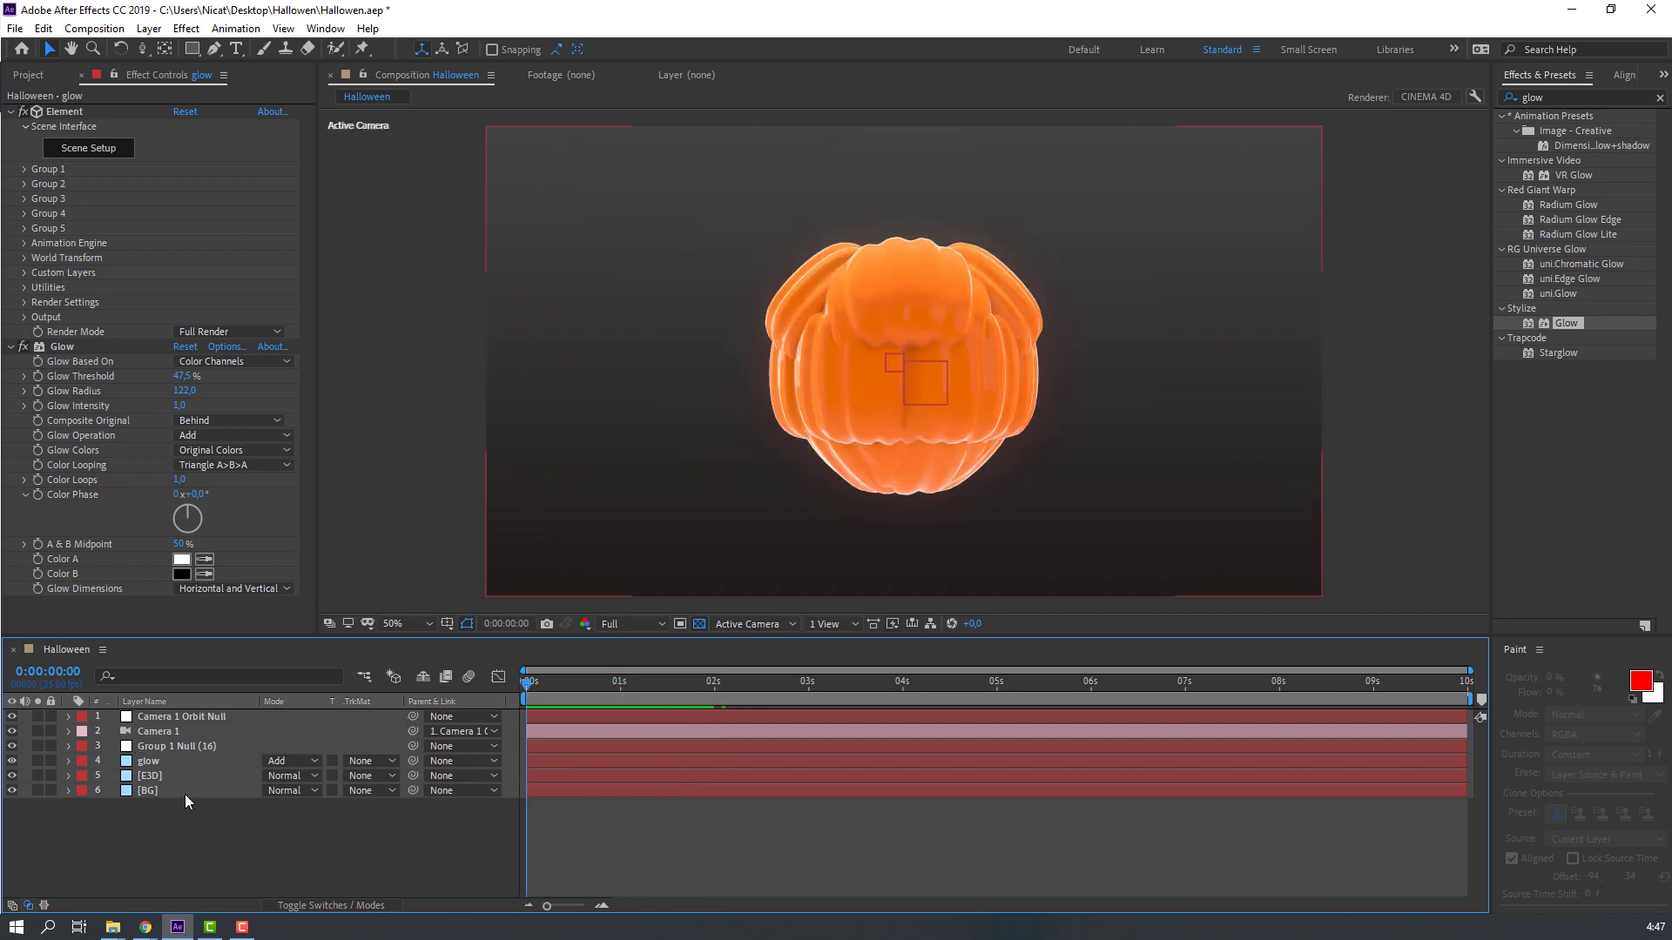
pyautogui.click(622, 625)
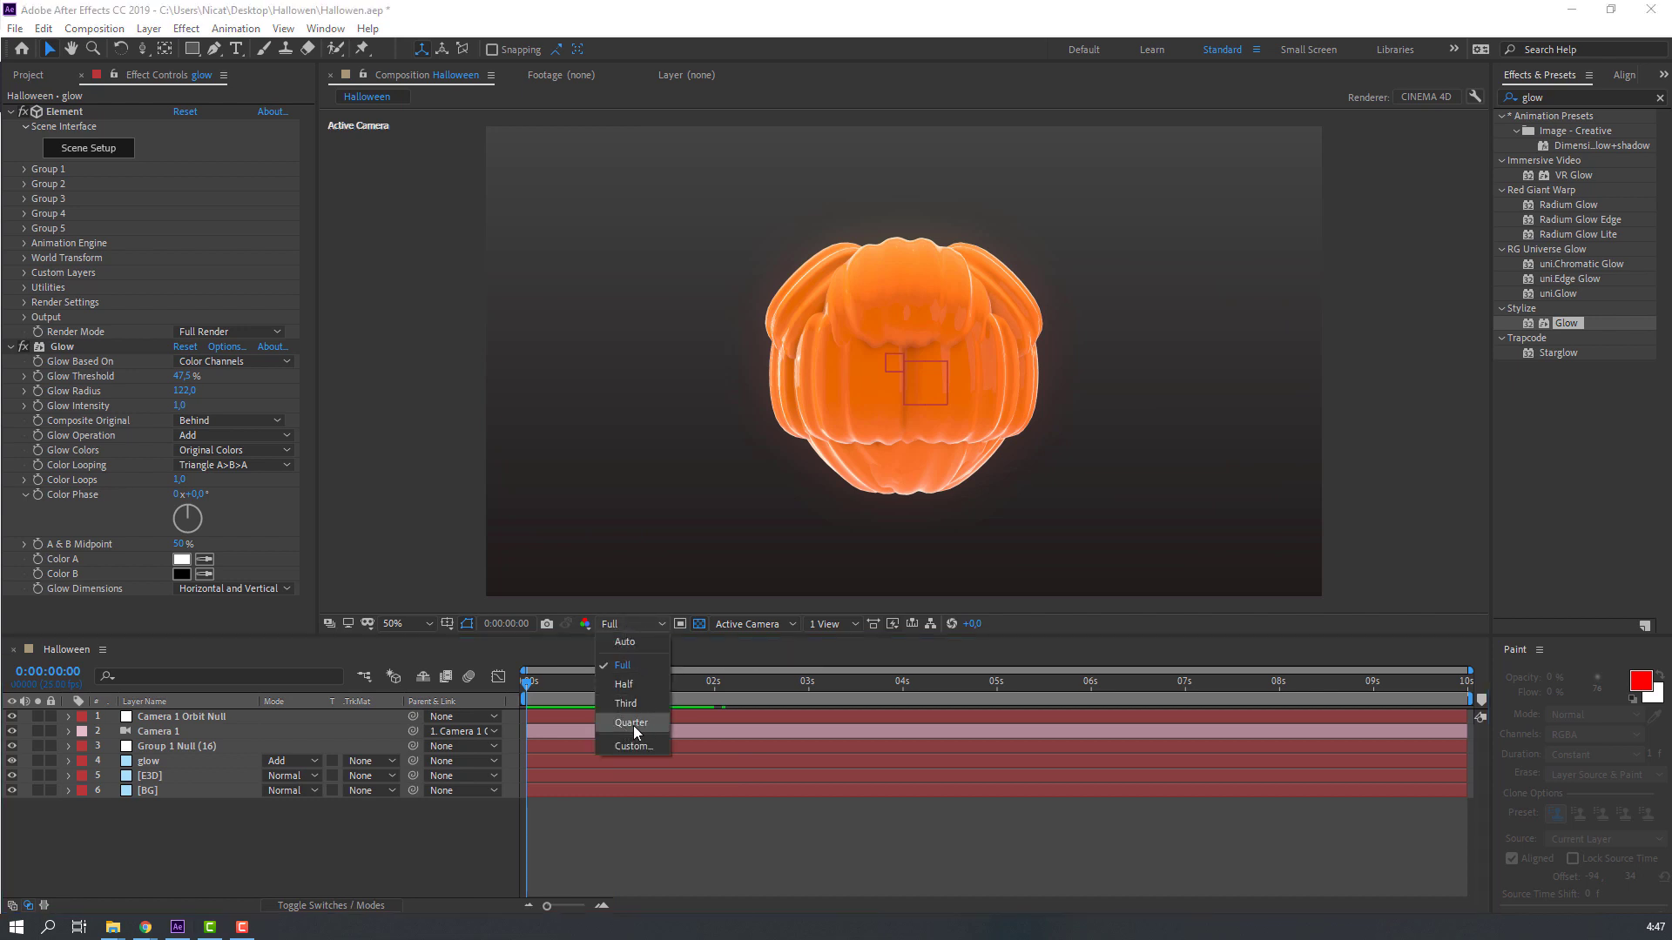
pyautogui.click(632, 723)
pyautogui.click(153, 733)
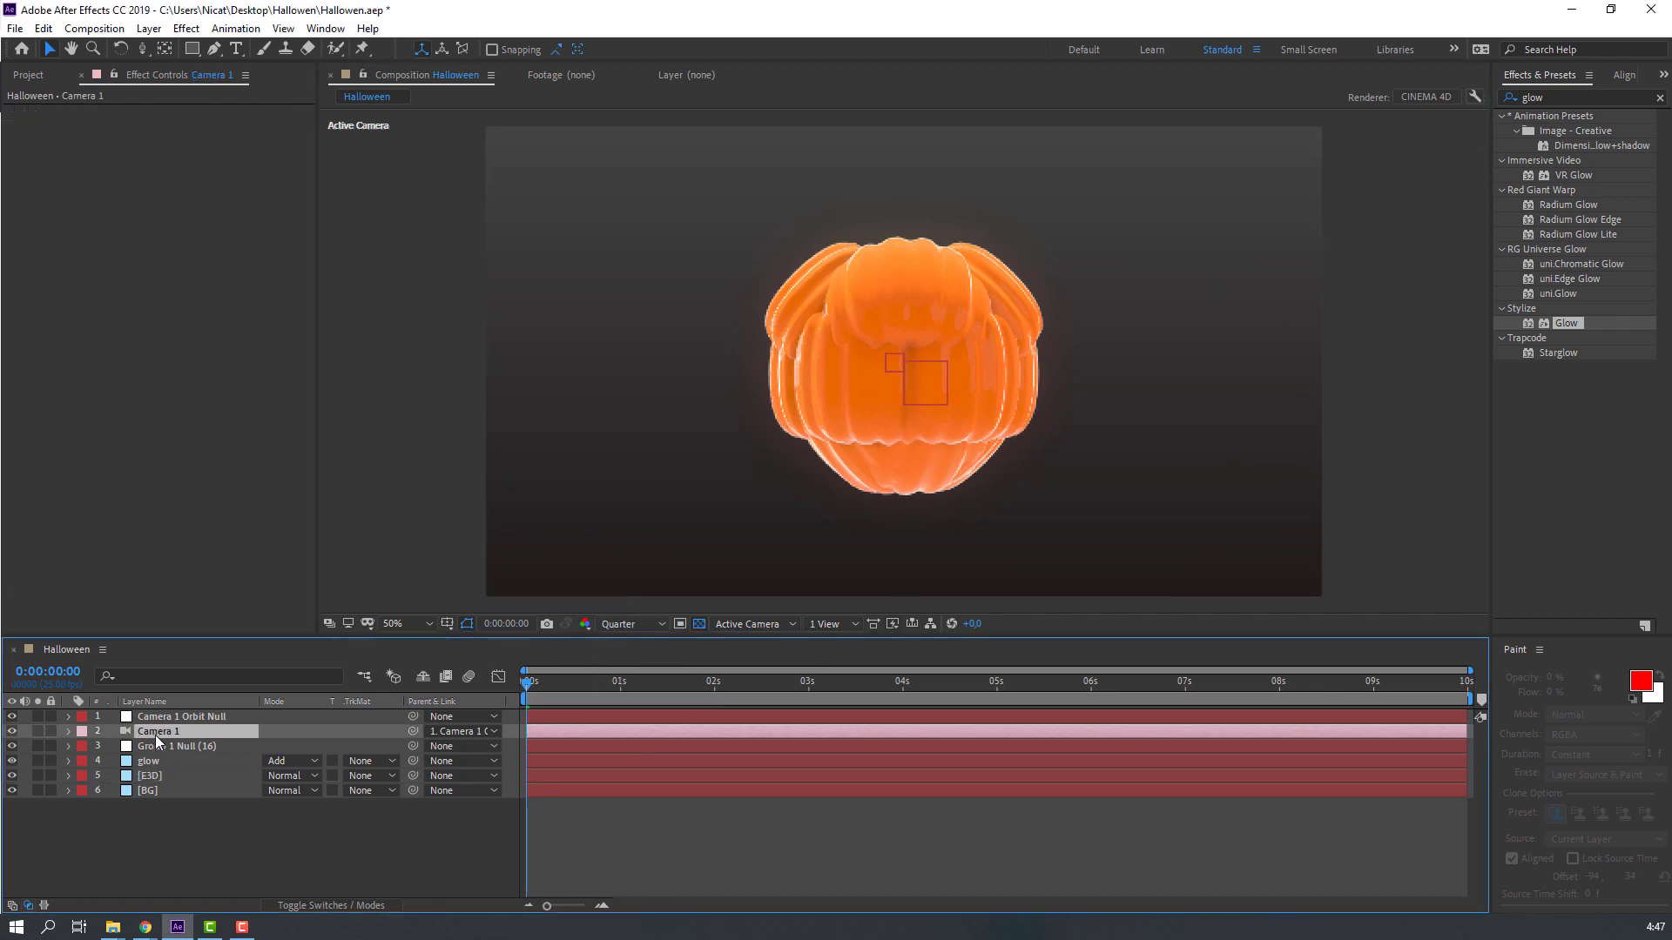
pyautogui.click(68, 733)
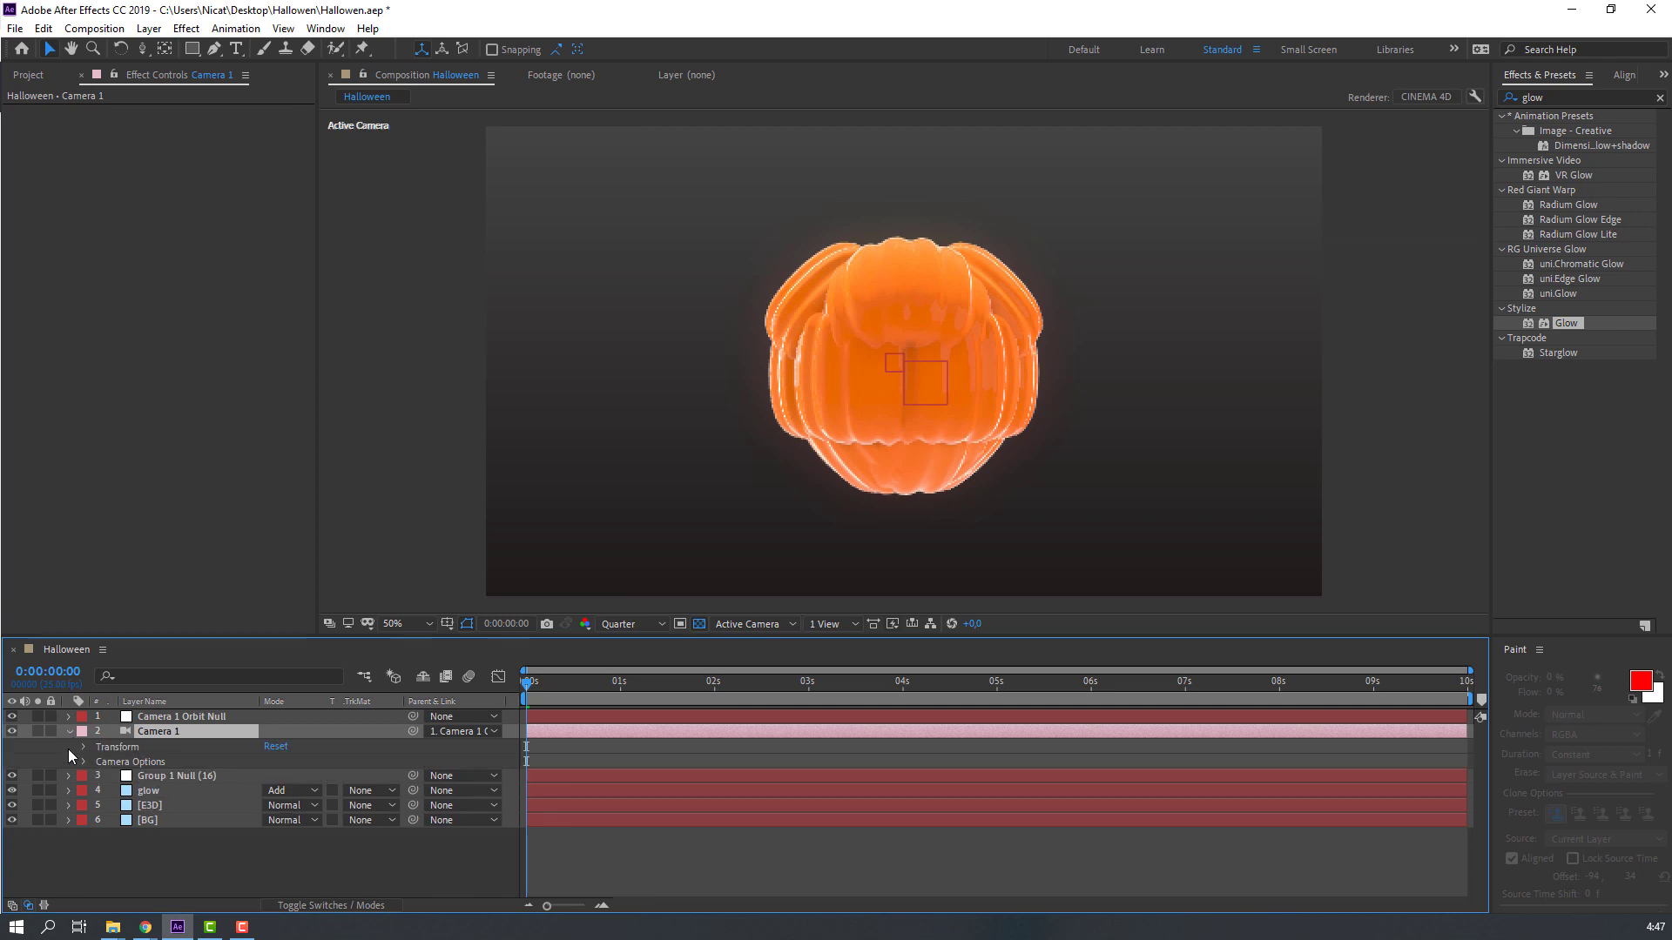
pyautogui.click(128, 763)
pyautogui.click(84, 762)
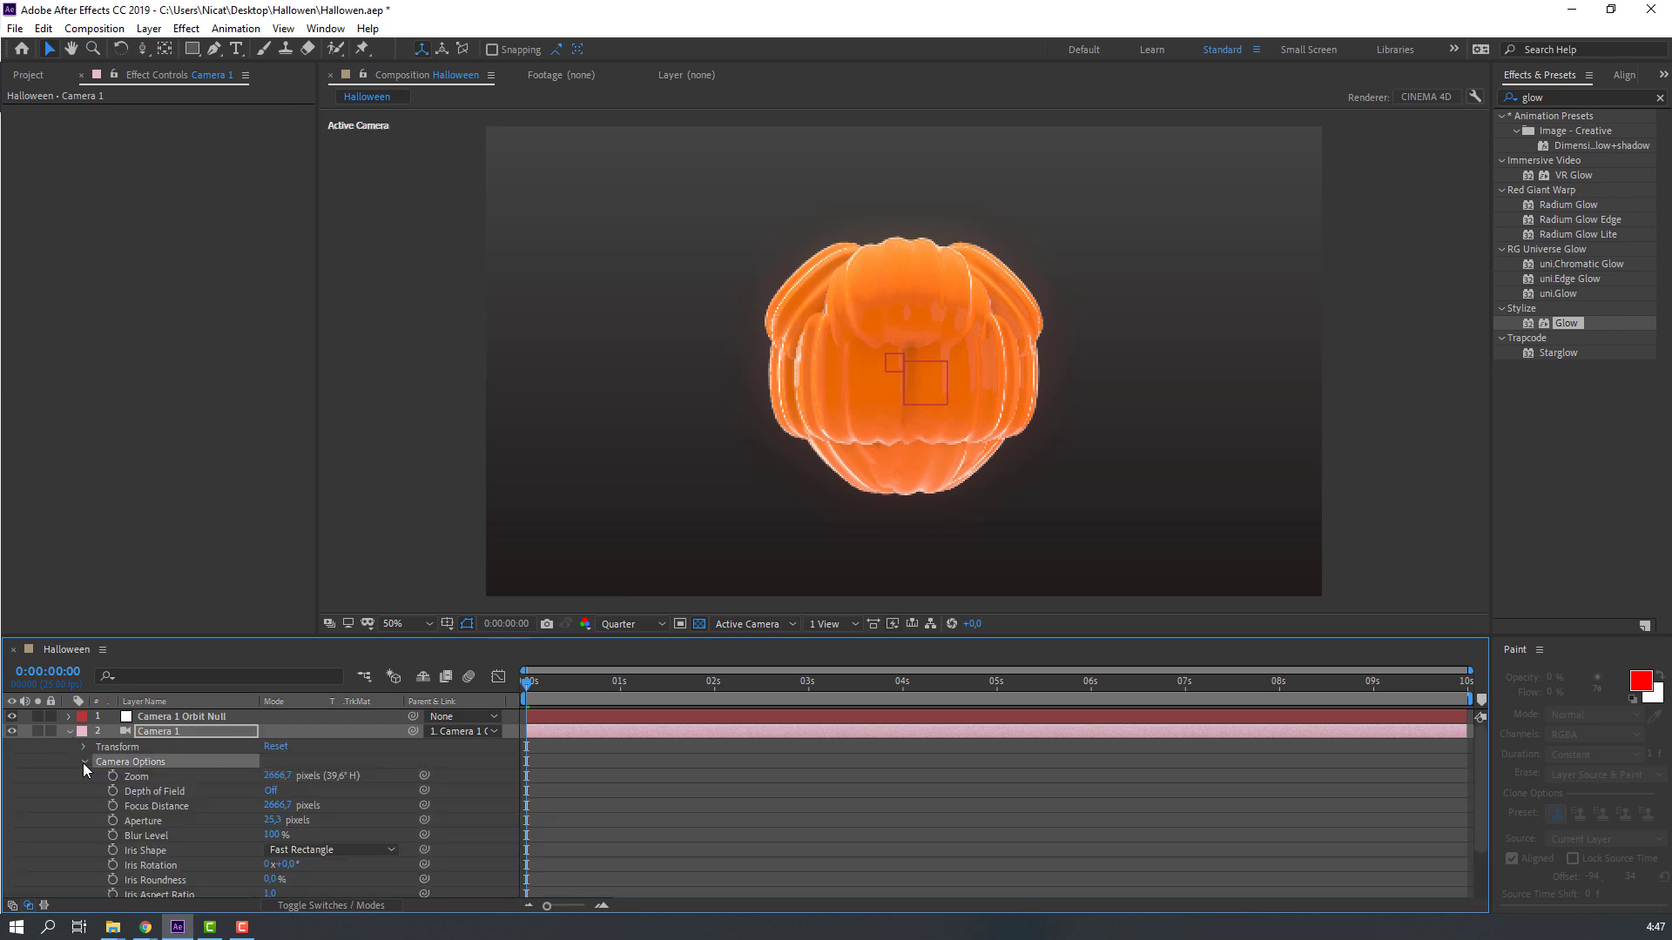
pyautogui.click(150, 788)
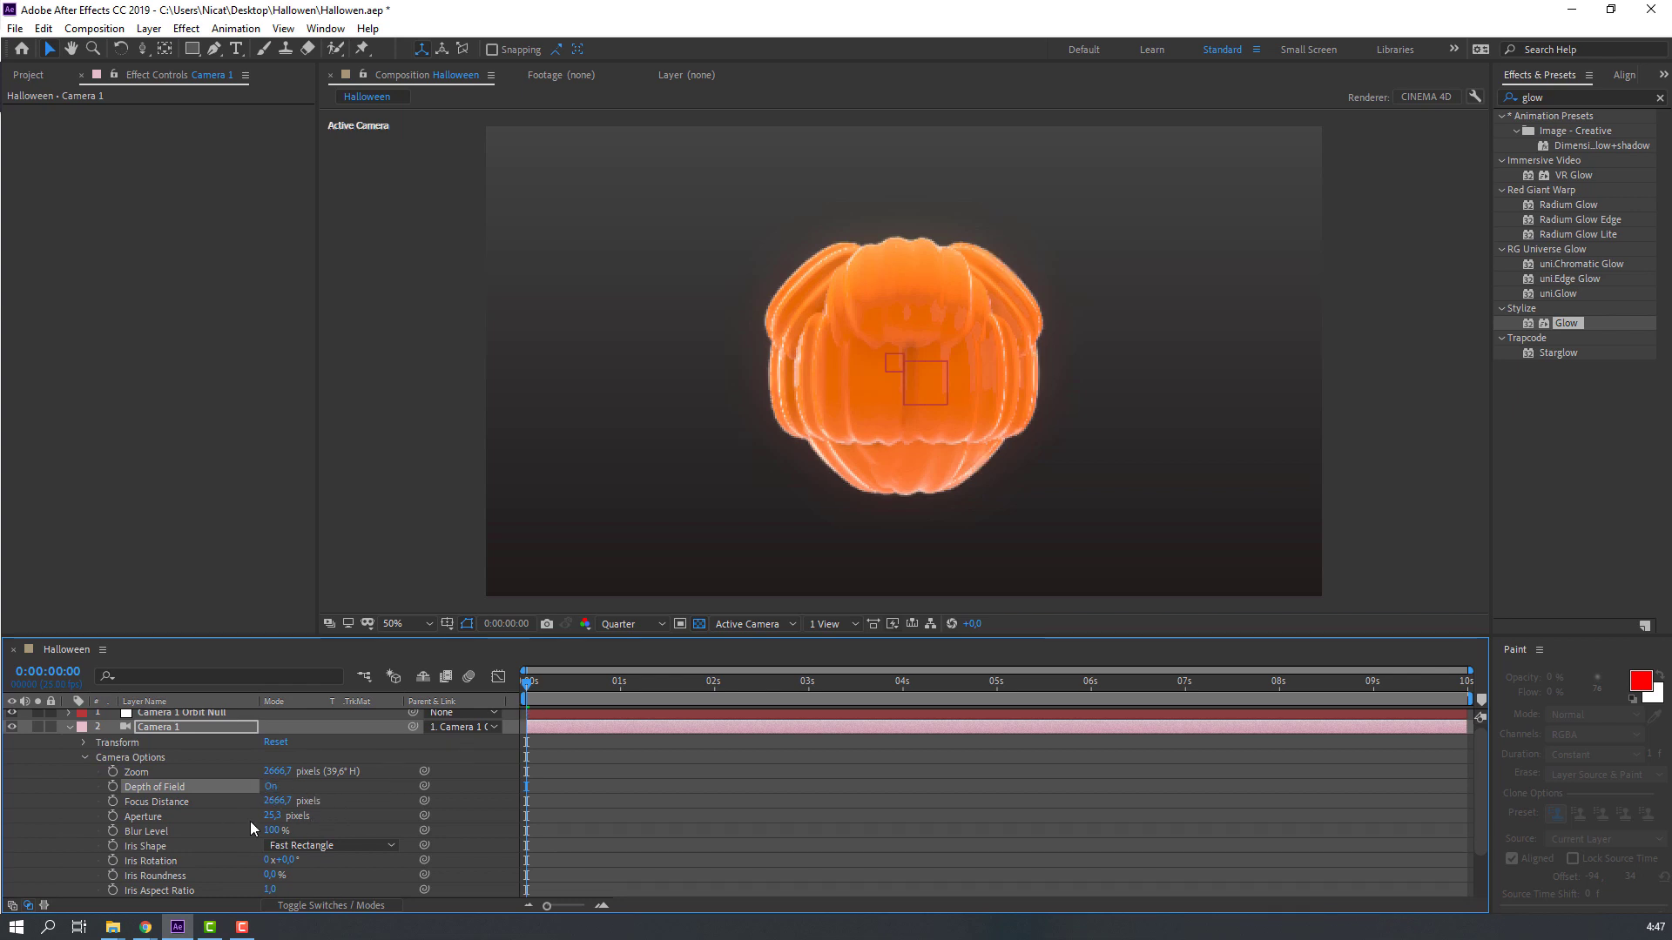
# Step: Set Camera 1's Aperture to 200 pixels and Focus Distance to 6576.7 pixels
pyautogui.click(138, 818)
pyautogui.click(275, 816)
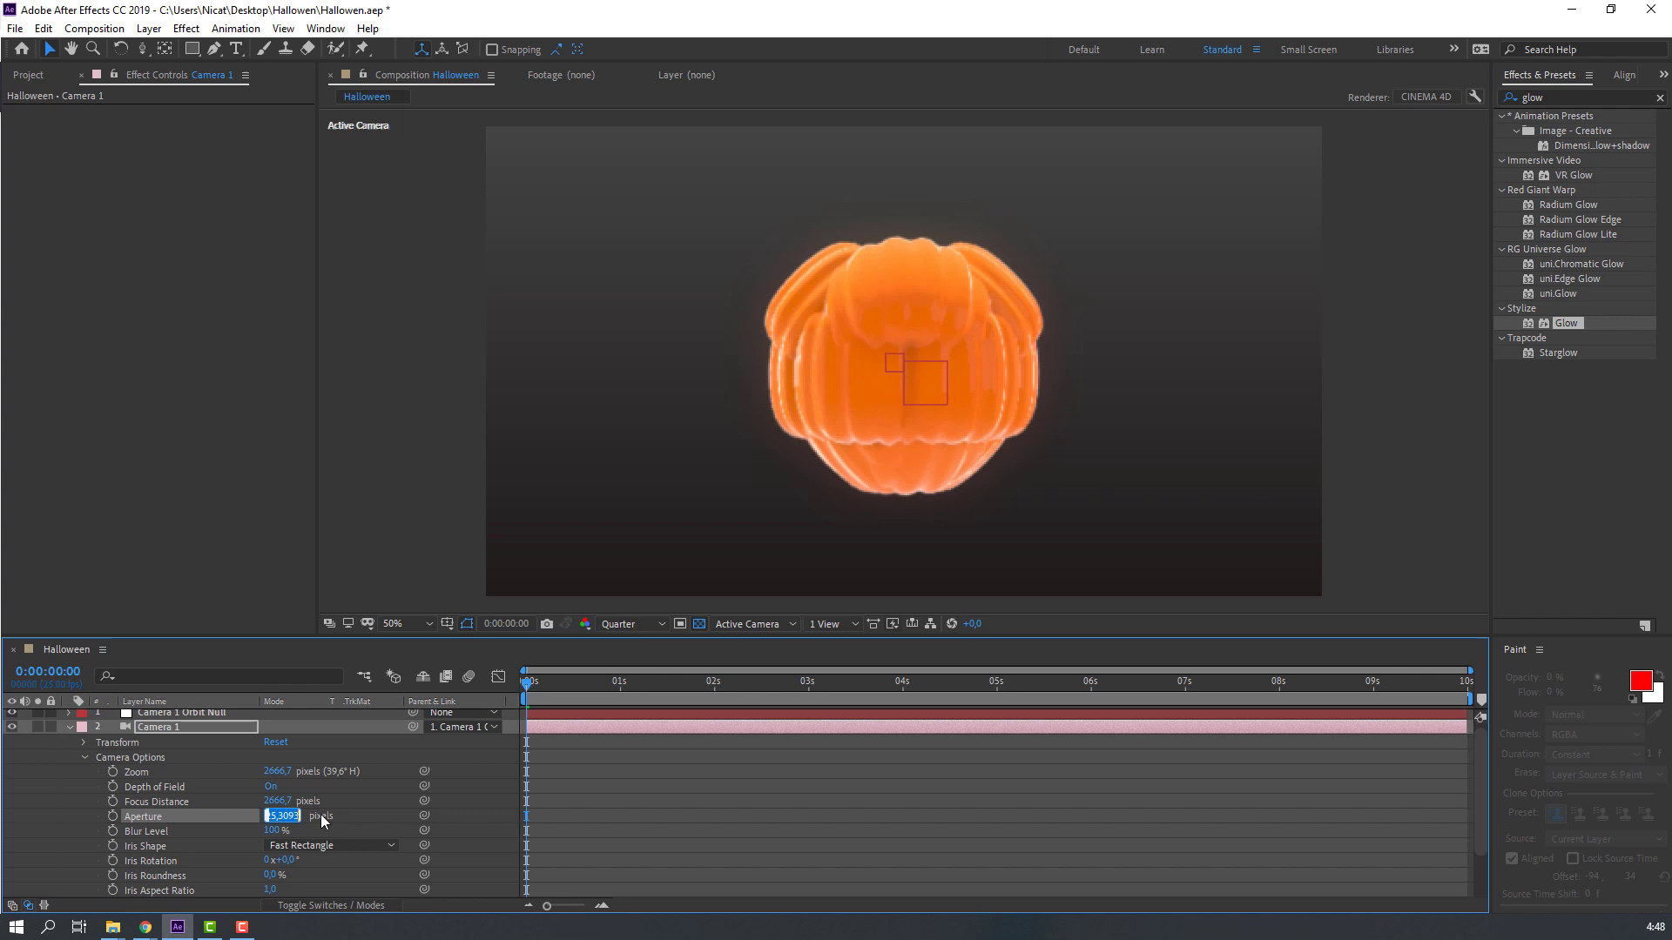
pyautogui.write('100')
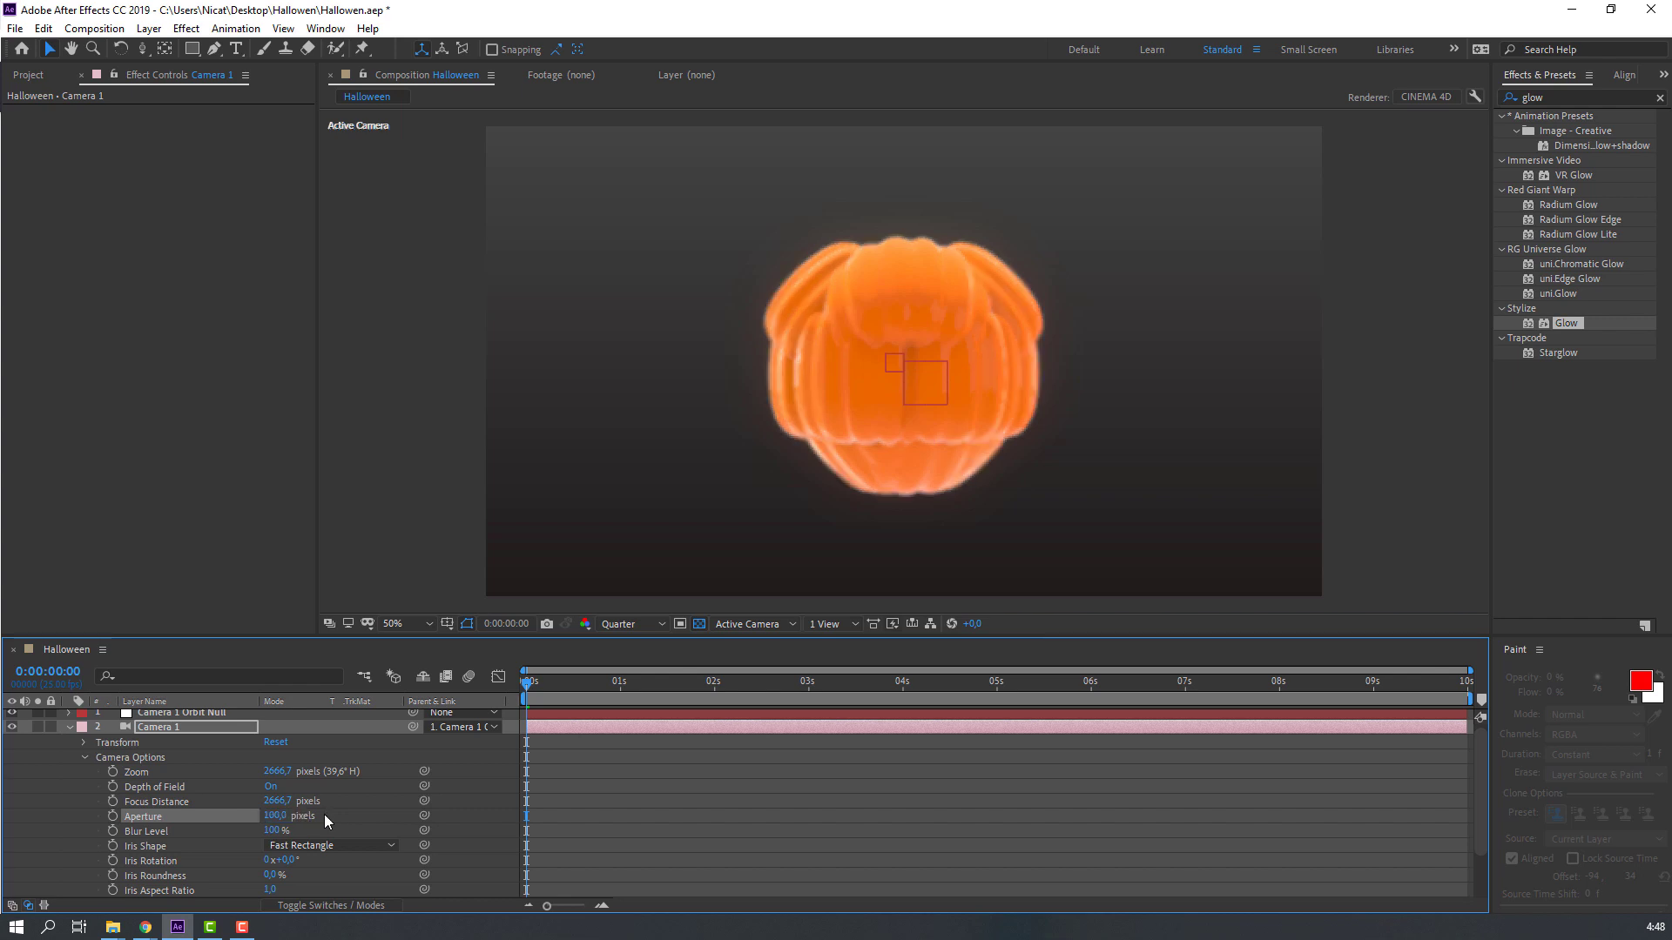
pyautogui.click(279, 818)
pyautogui.write('200')
pyautogui.press('Return')
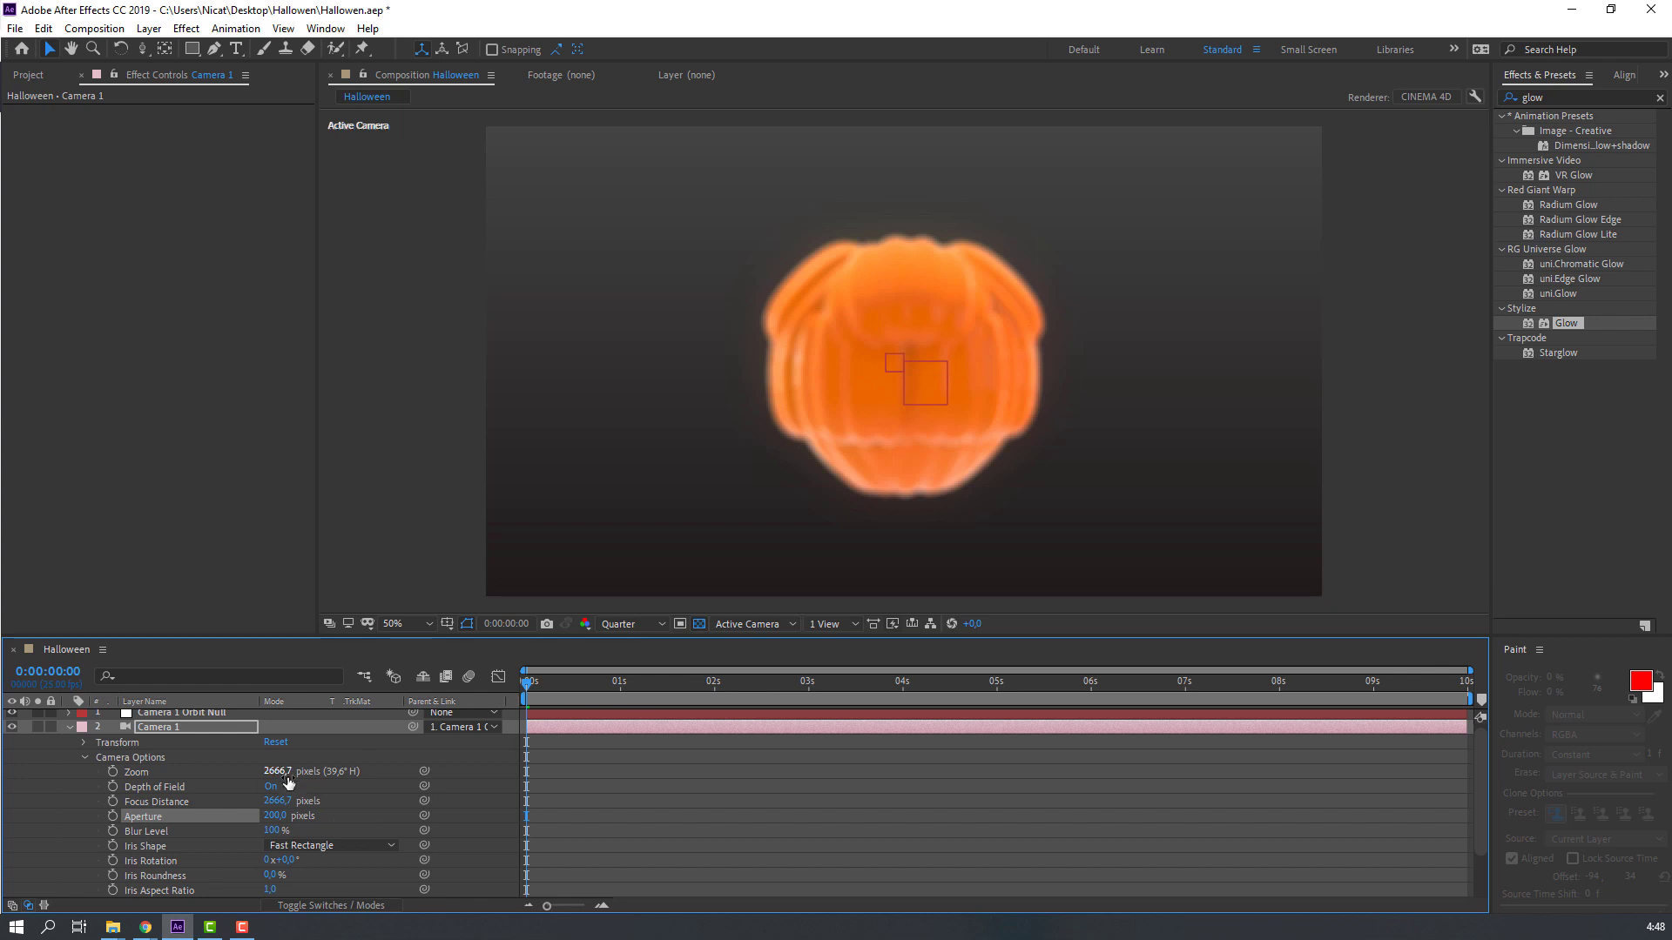
pyautogui.click(159, 800)
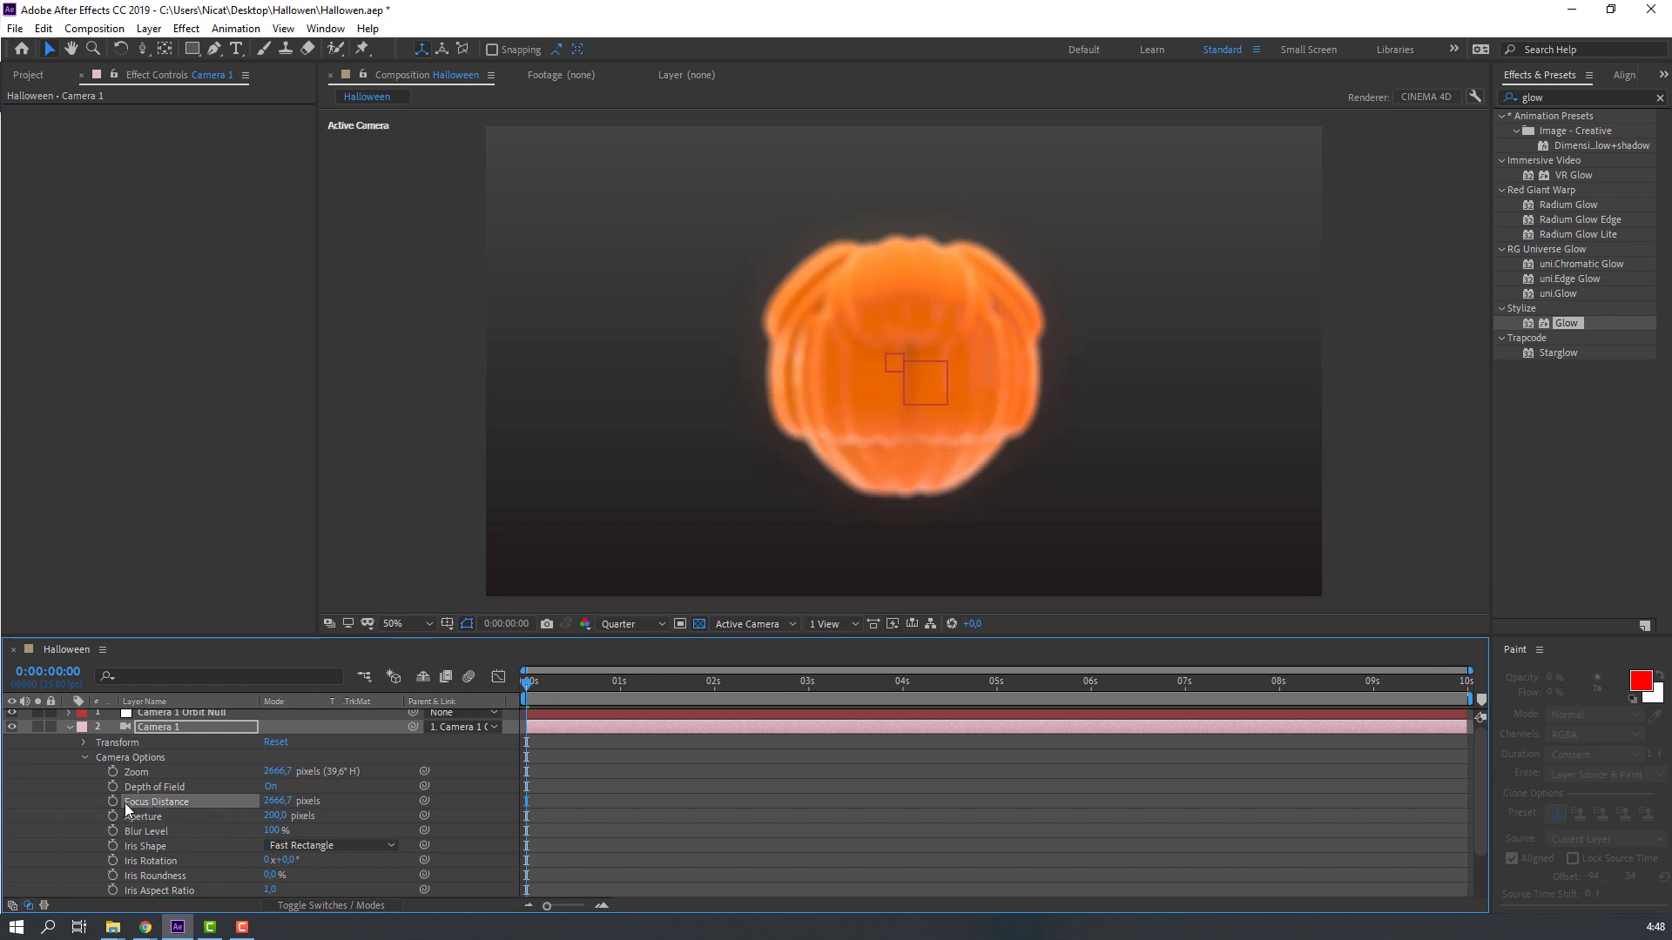
pyautogui.moveTo(277, 801); pyautogui.dragTo(403, 796)
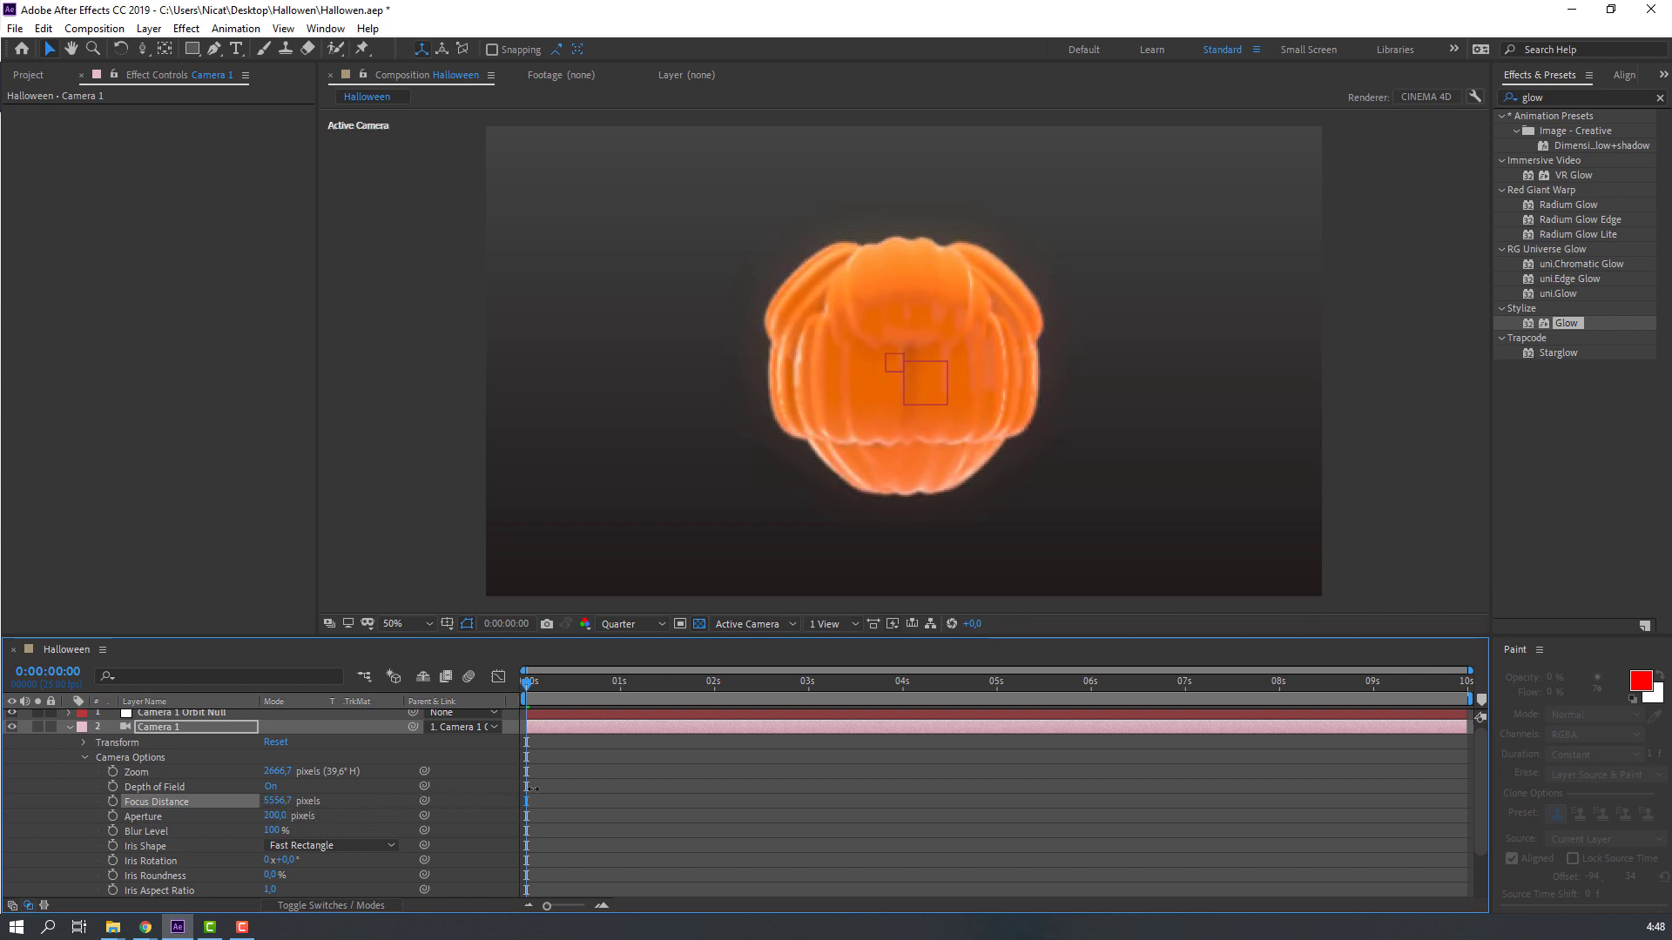
pyautogui.moveTo(681, 772); pyautogui.dragTo(600, 778)
# Step: Enable Focus Distance keyframing and add a new focus keyframe at about 0:00:01:21
pyautogui.click(111, 801)
pyautogui.click(601, 681)
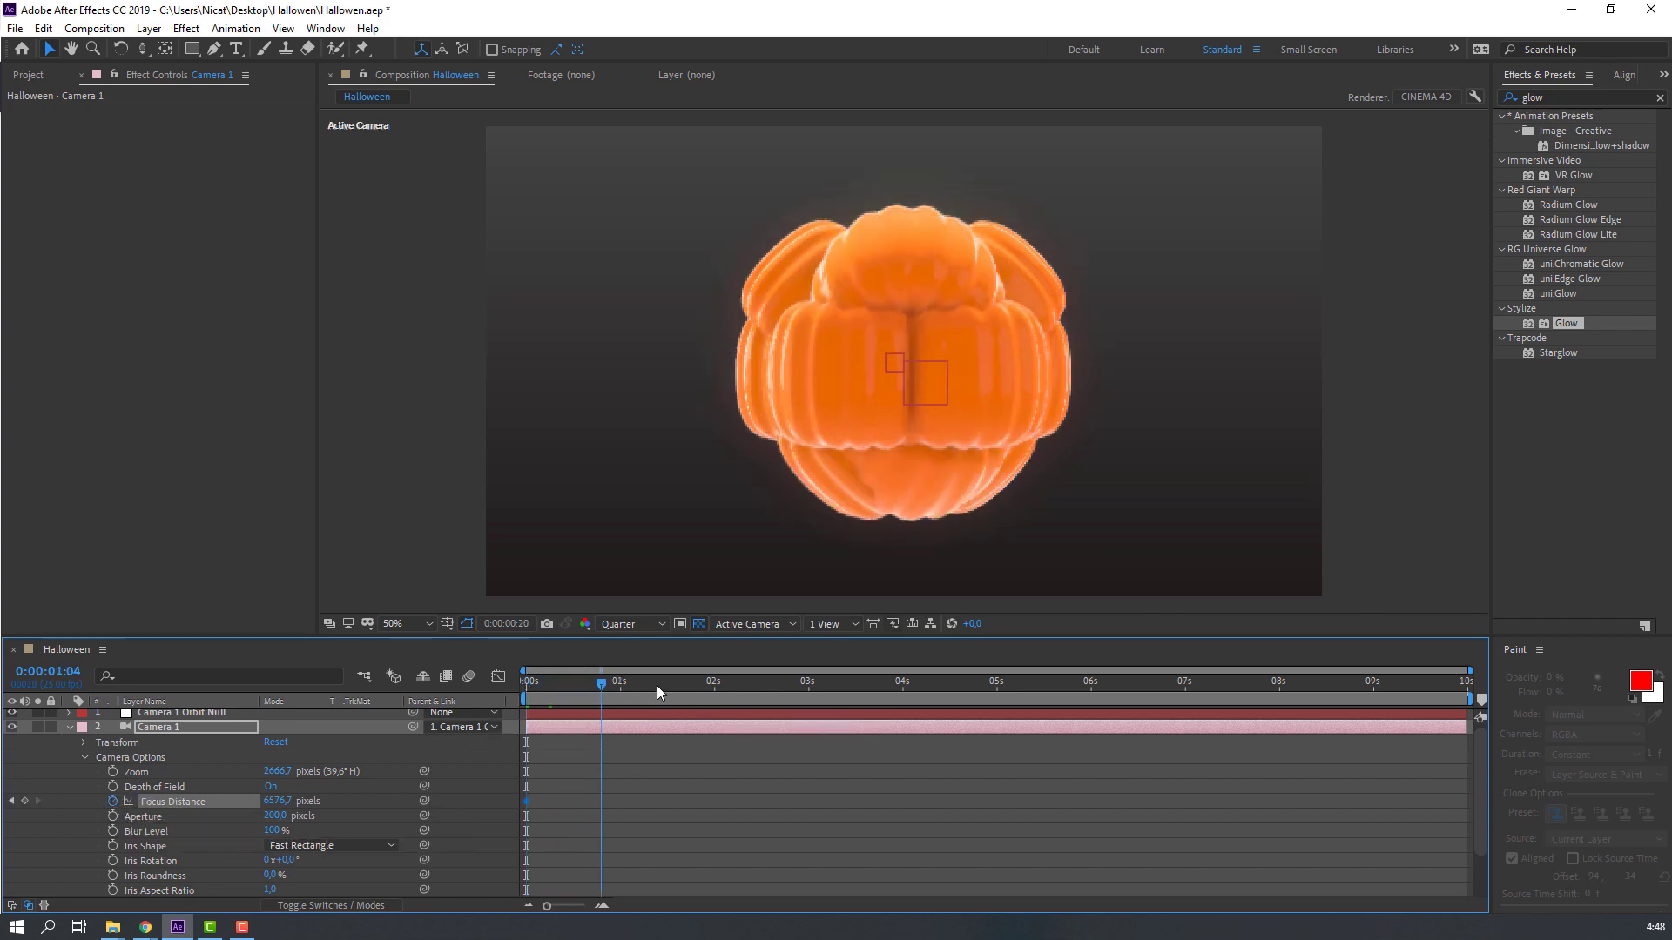
pyautogui.click(699, 682)
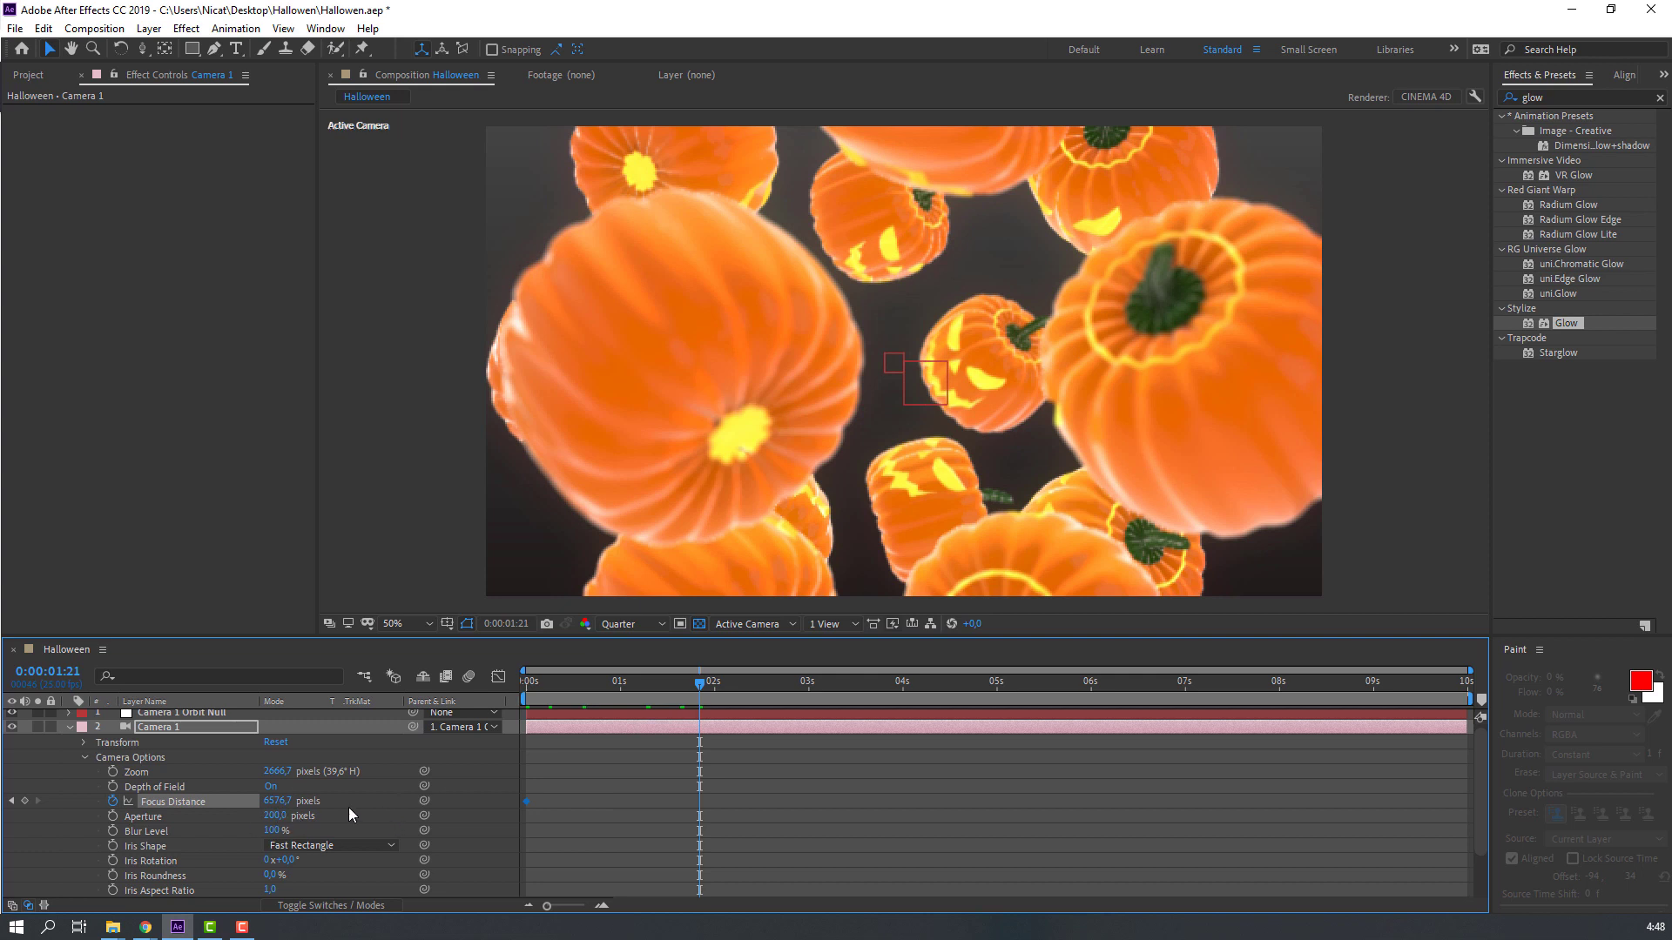
pyautogui.moveTo(277, 801)
pyautogui.mouseDown()
pyautogui.moveTo(342, 789)
pyautogui.moveTo(253, 791)
pyautogui.mouseUp()
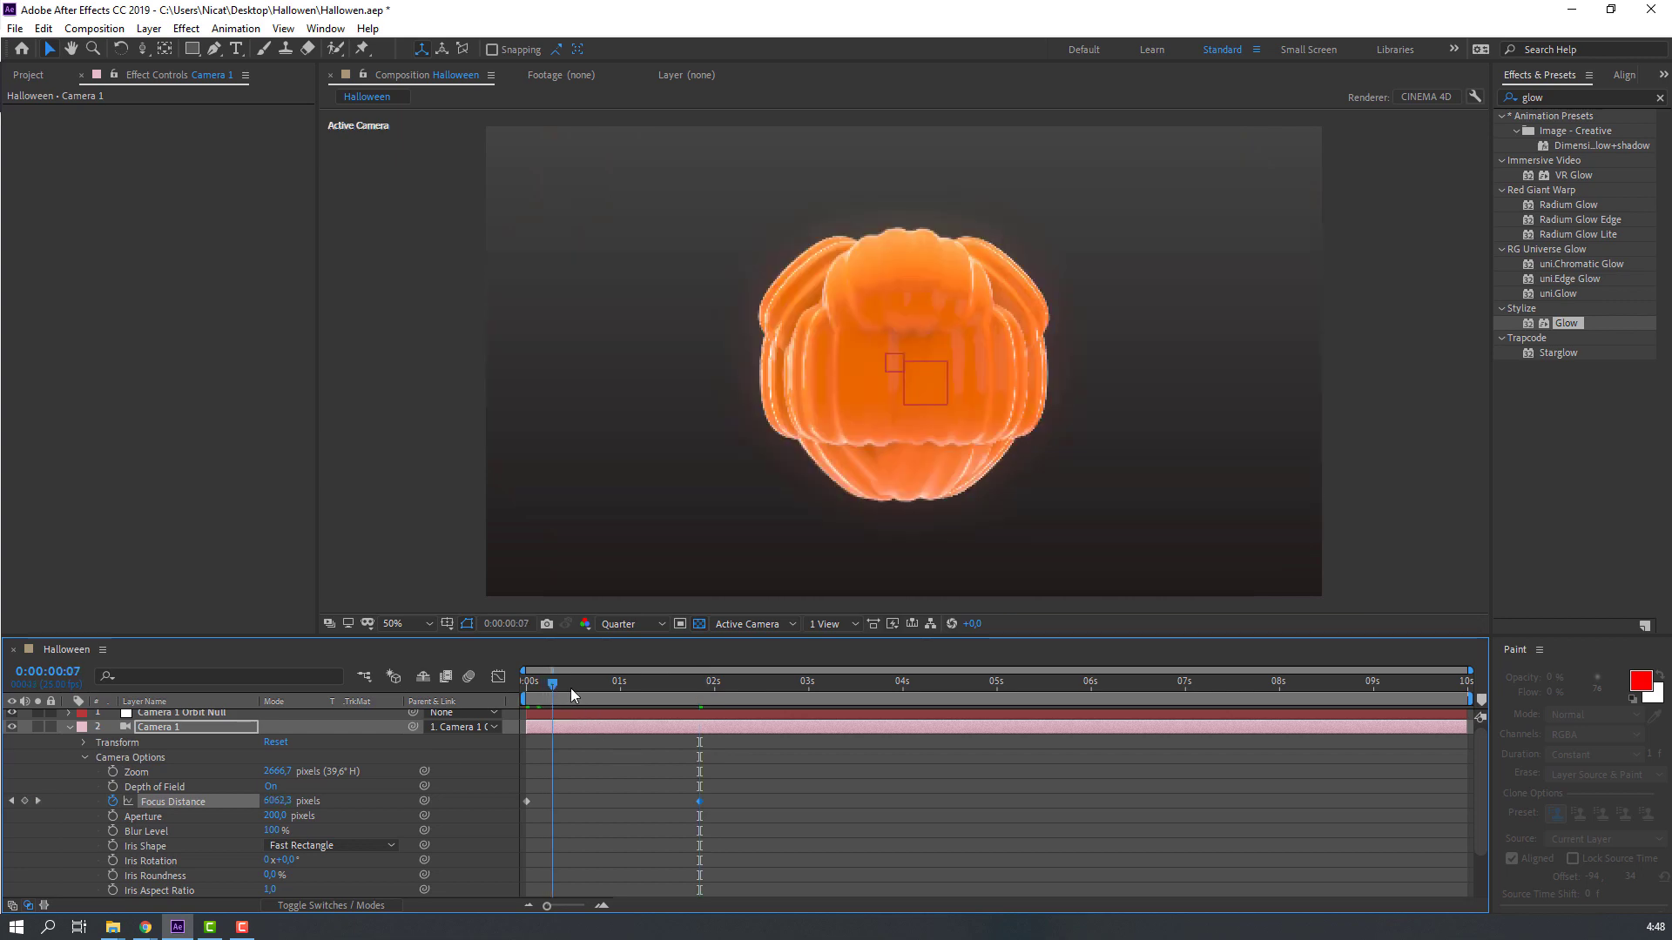
pyautogui.moveTo(571, 688); pyautogui.dragTo(918, 688)
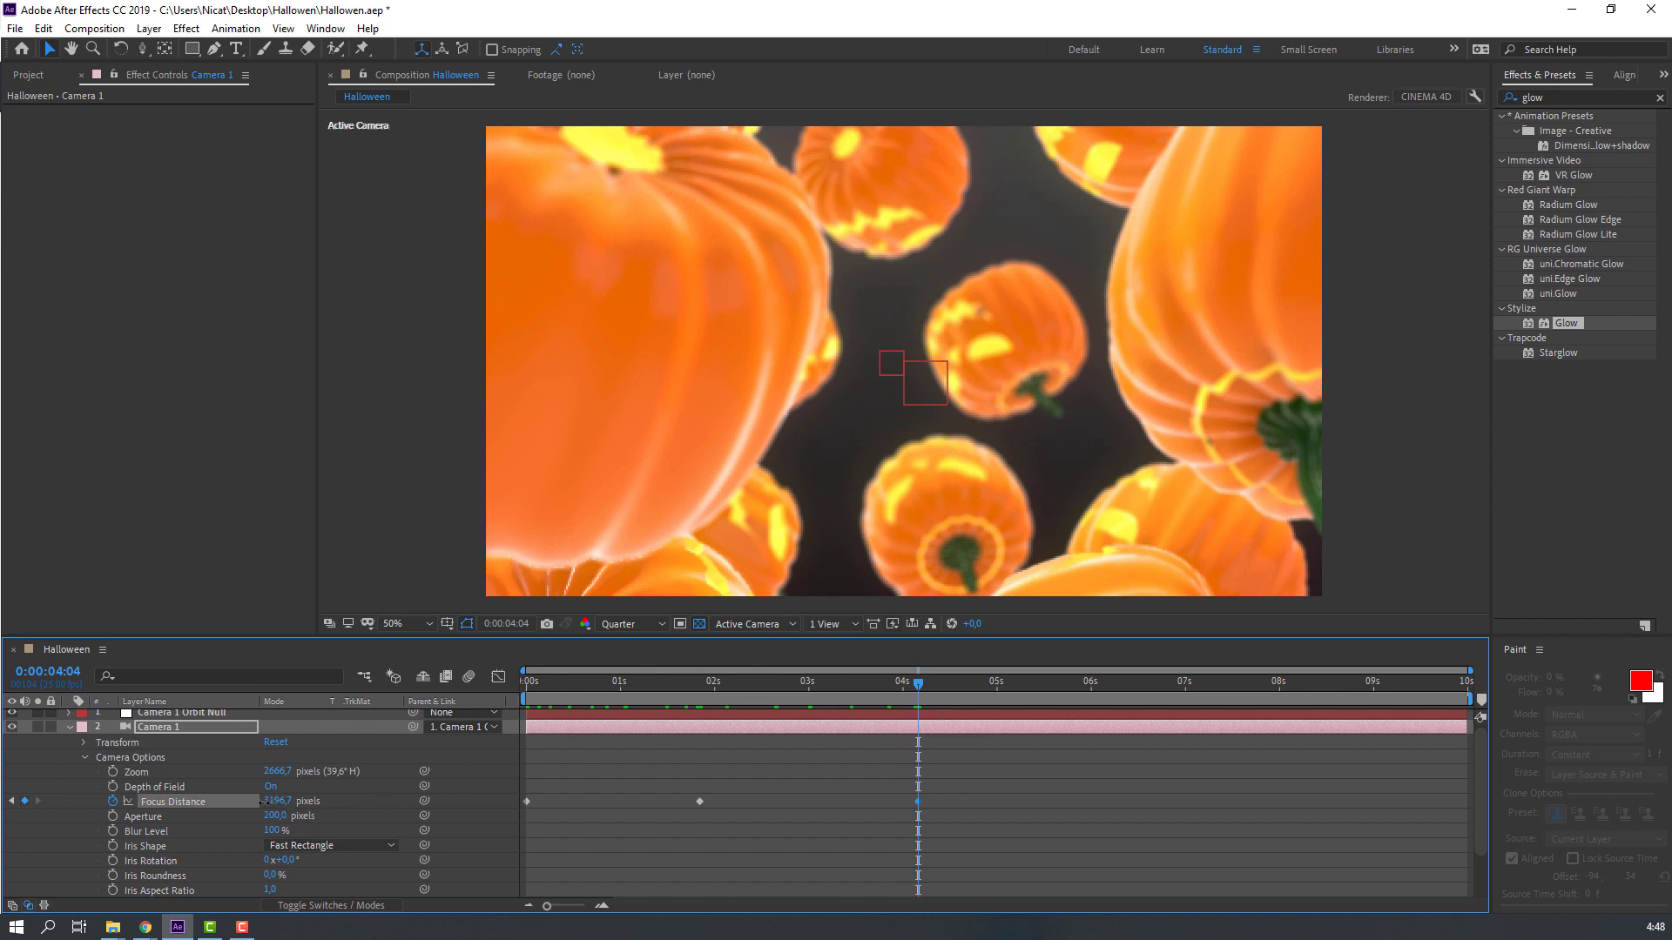
# Step: Add further Focus Distance keyframes at 4:04, about 7:08 and 9:10 (5076.7 pixels)
pyautogui.moveTo(227, 803); pyautogui.dragTo(461, 778)
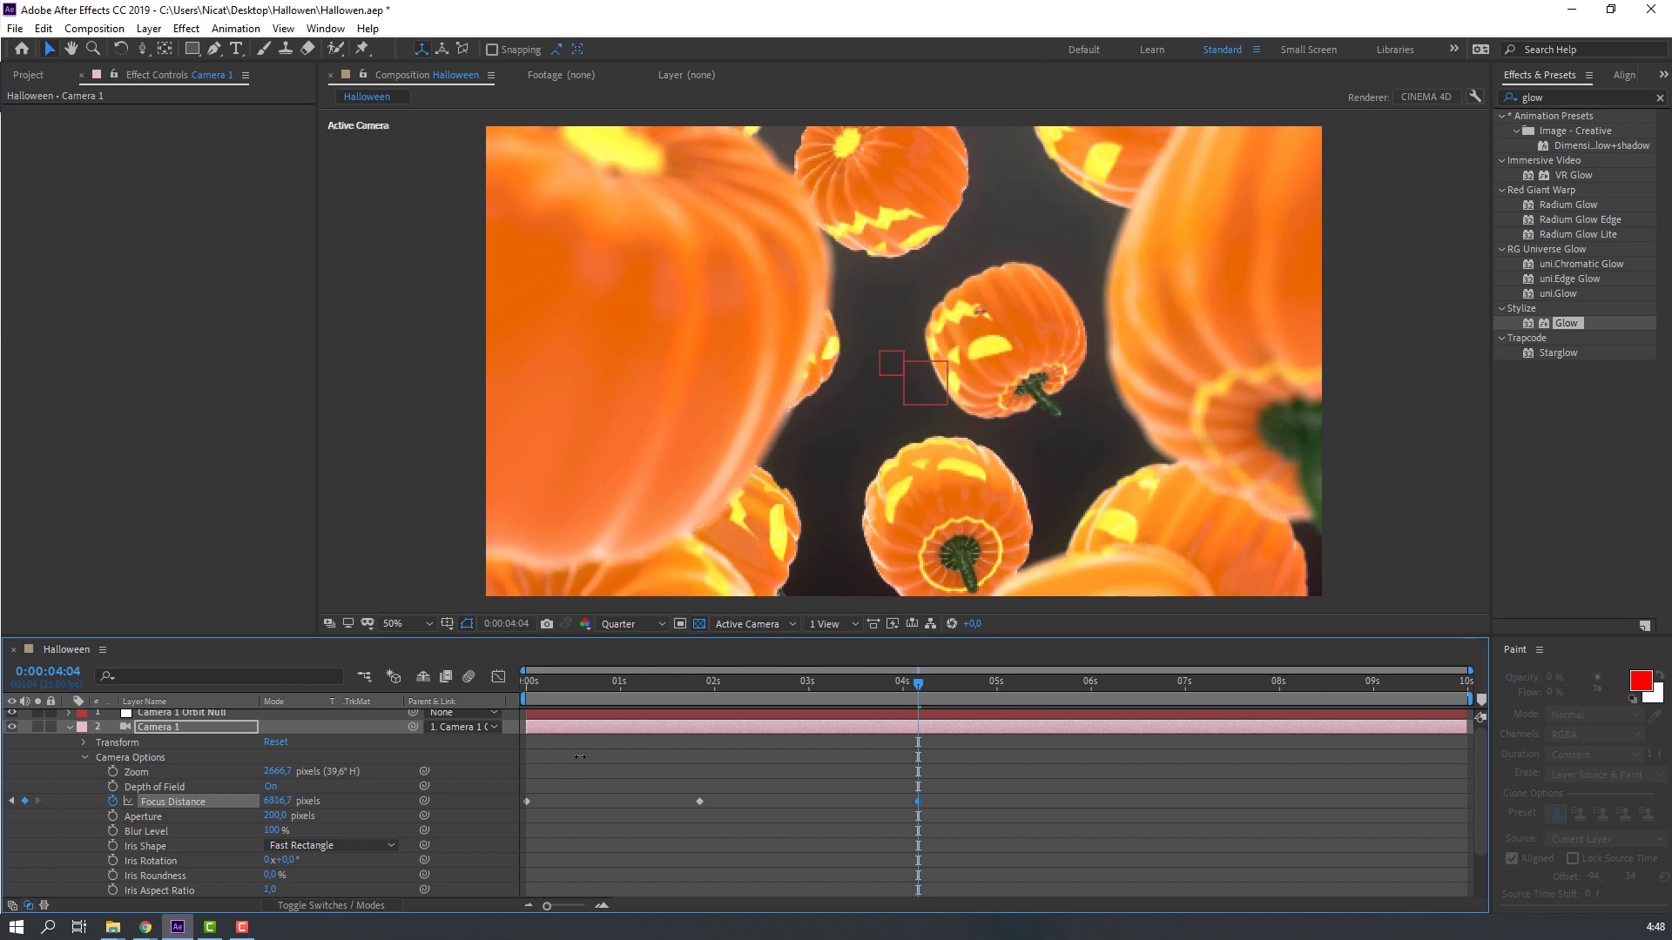
pyautogui.keyDown('shift'); pyautogui.click(723, 684); pyautogui.keyUp('shift')
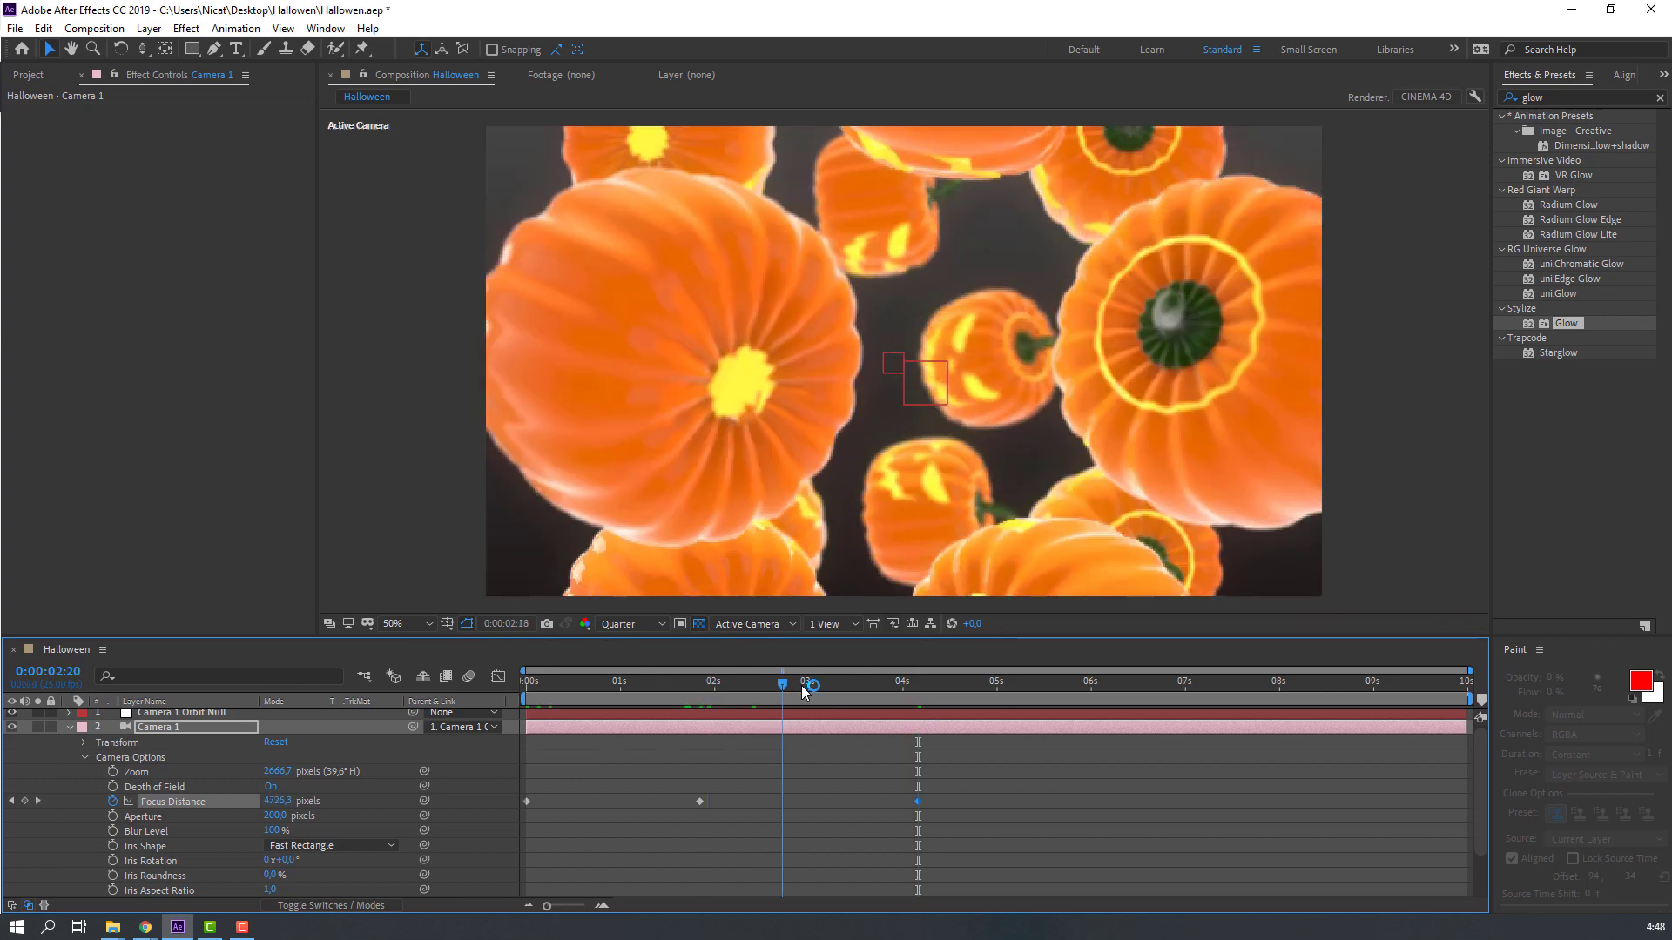
pyautogui.moveTo(802, 687); pyautogui.dragTo(1215, 669)
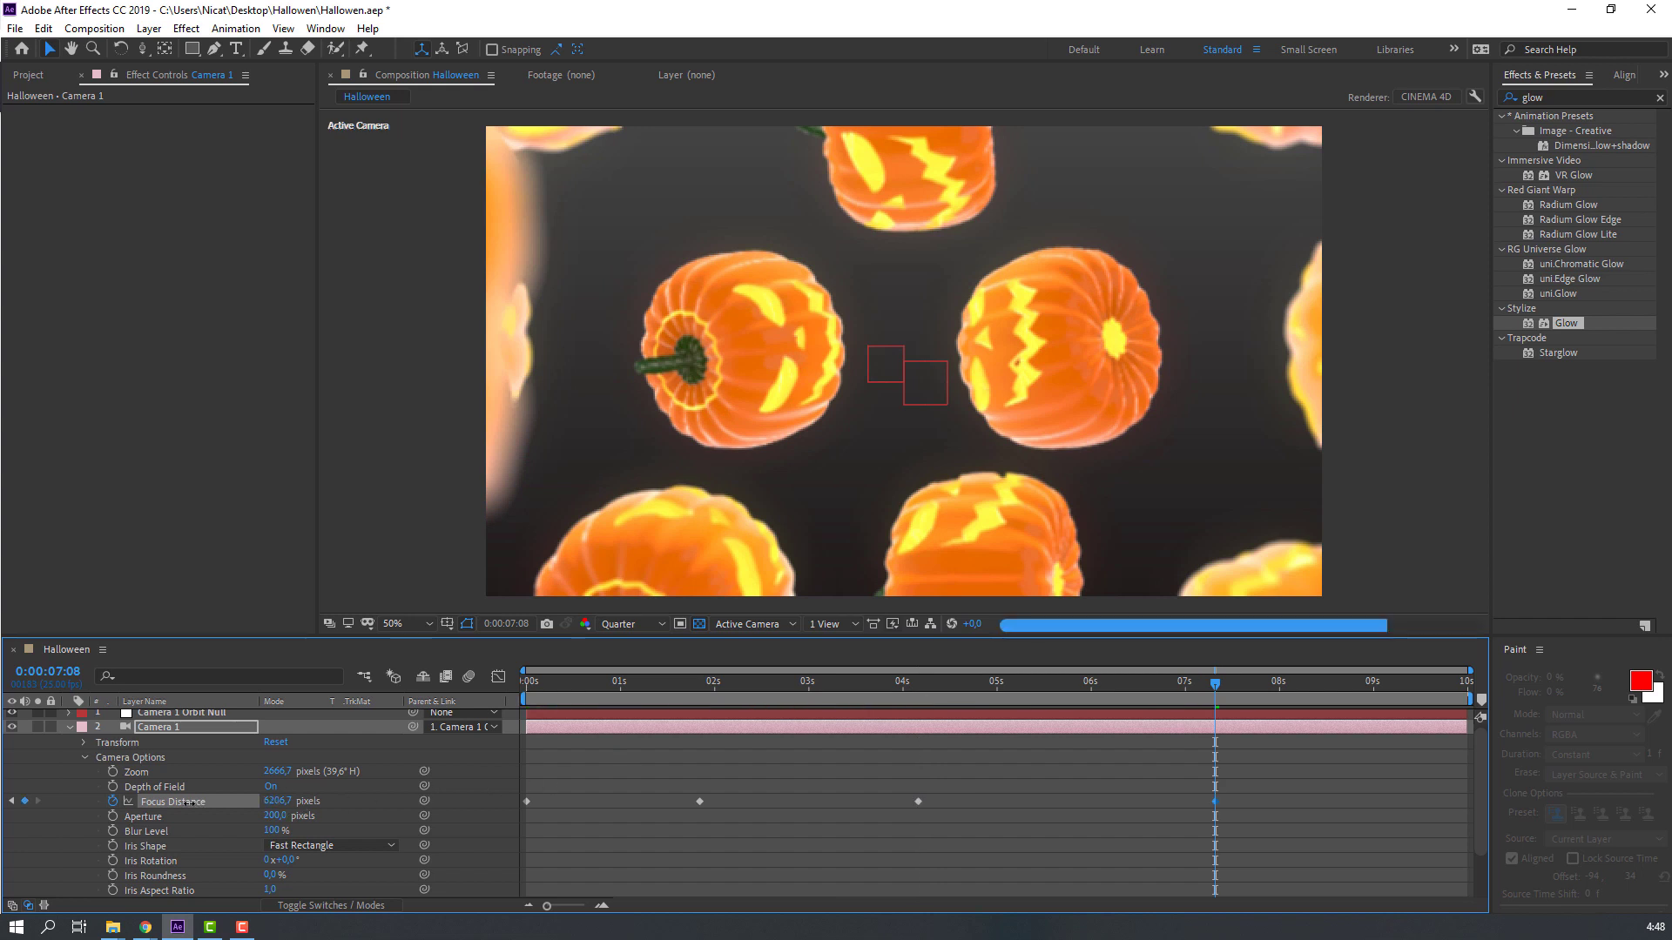
pyautogui.moveTo(189, 802); pyautogui.dragTo(100, 817)
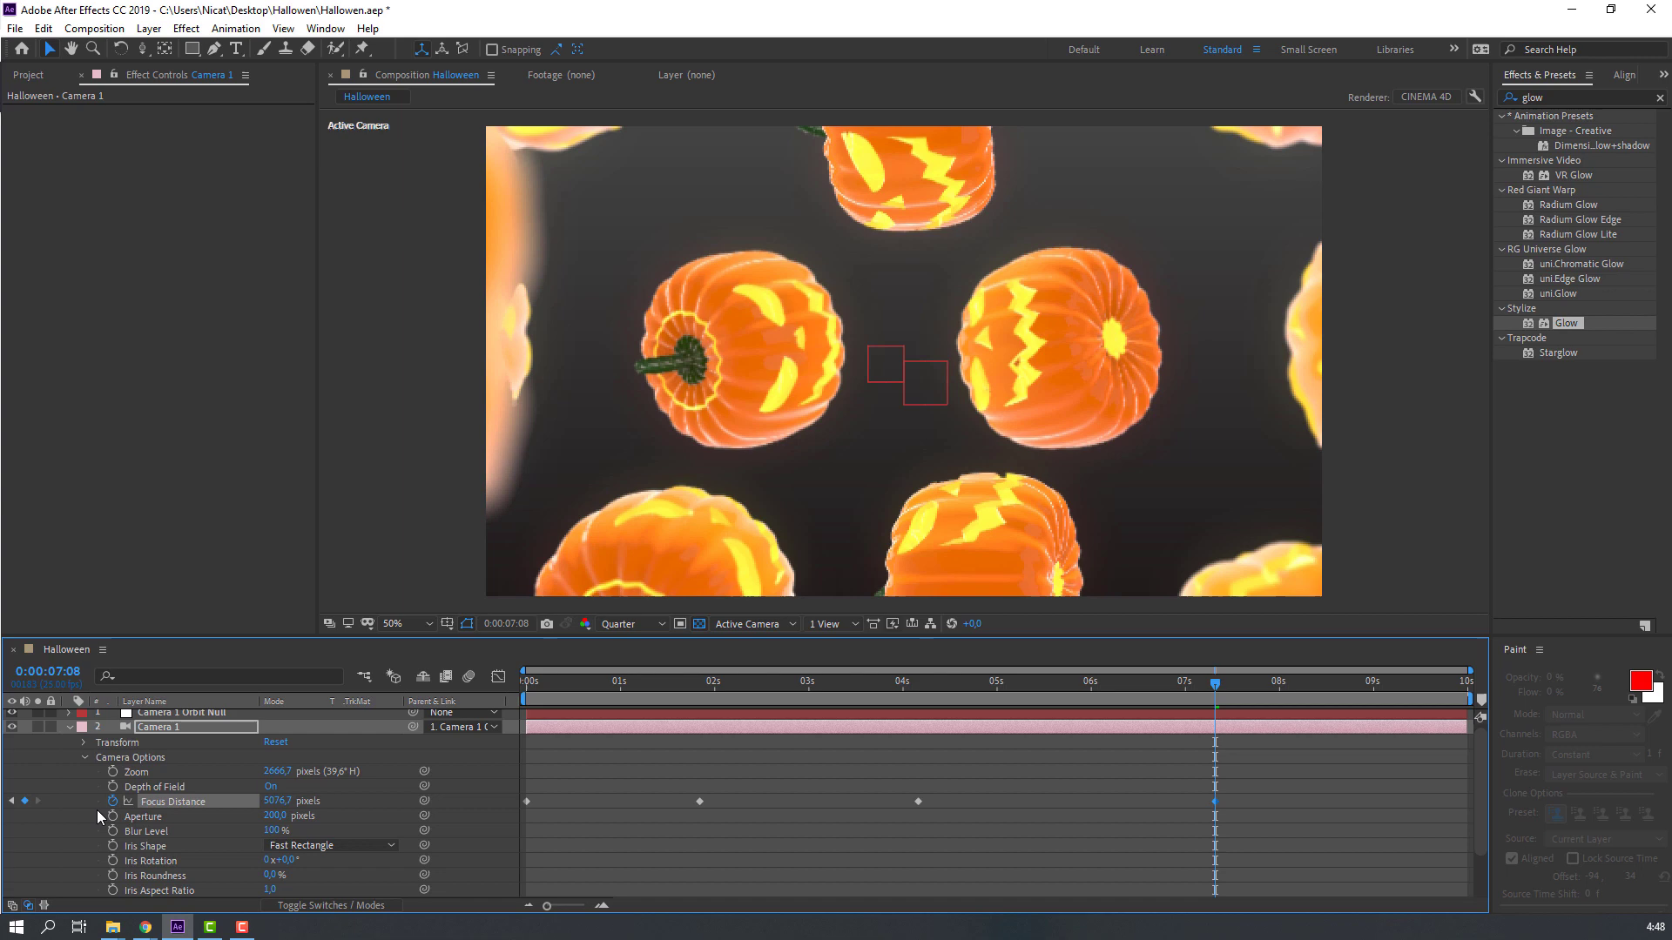
pyautogui.moveTo(992, 688); pyautogui.dragTo(1411, 660)
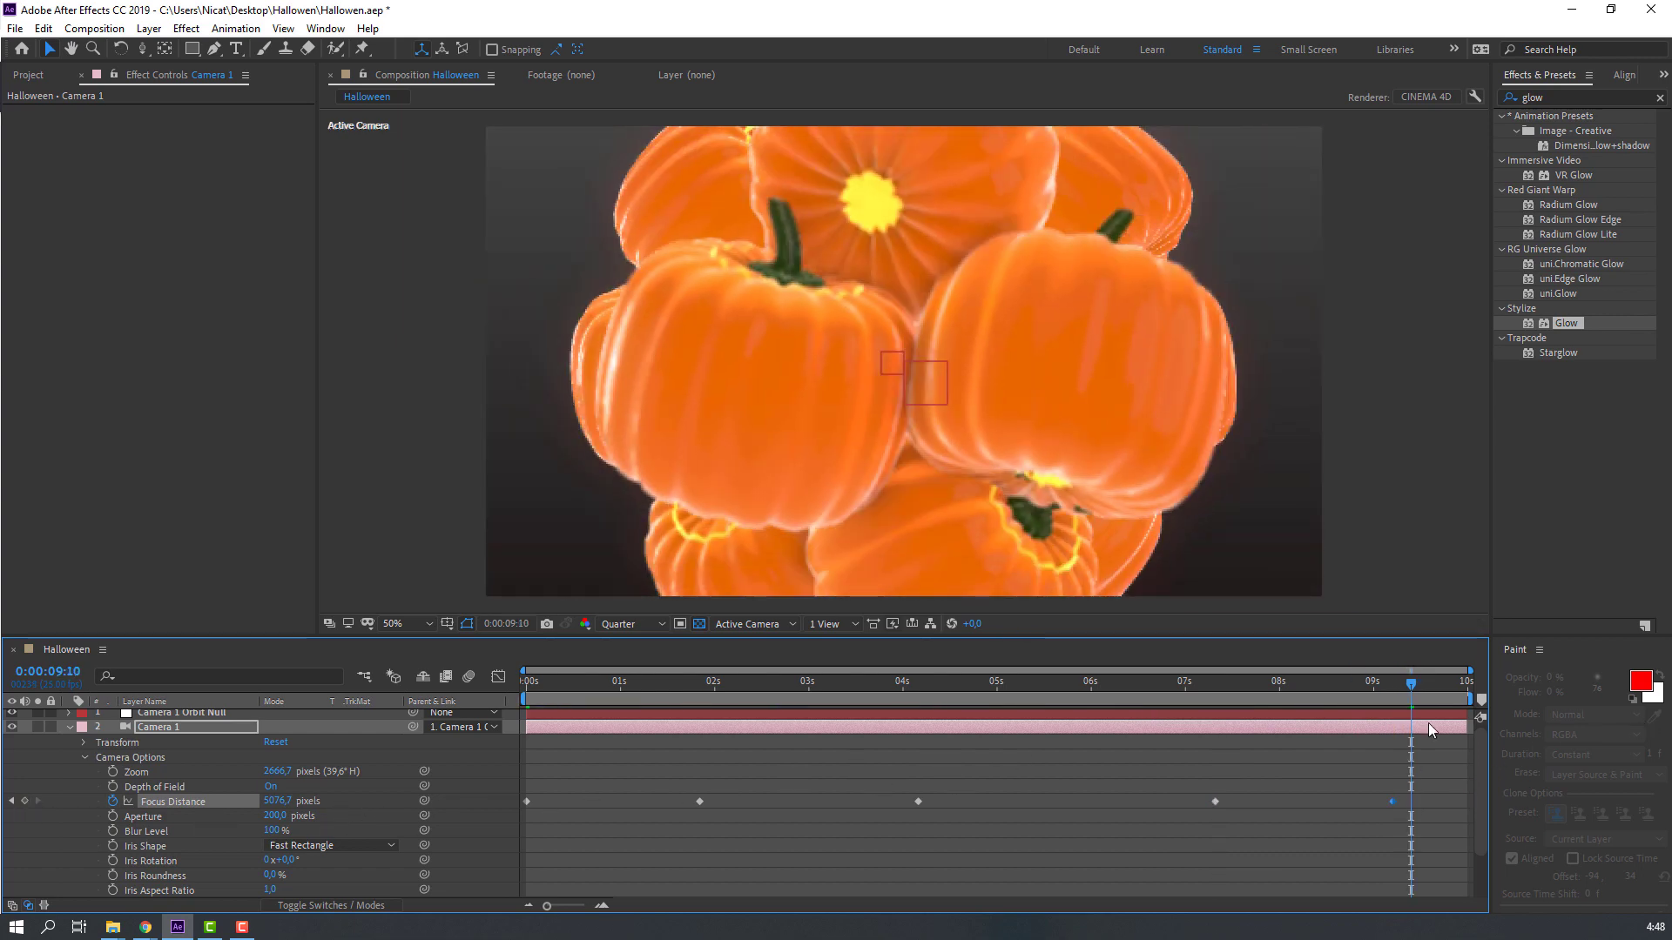
pyautogui.moveTo(1424, 694); pyautogui.dragTo(1480, 683)
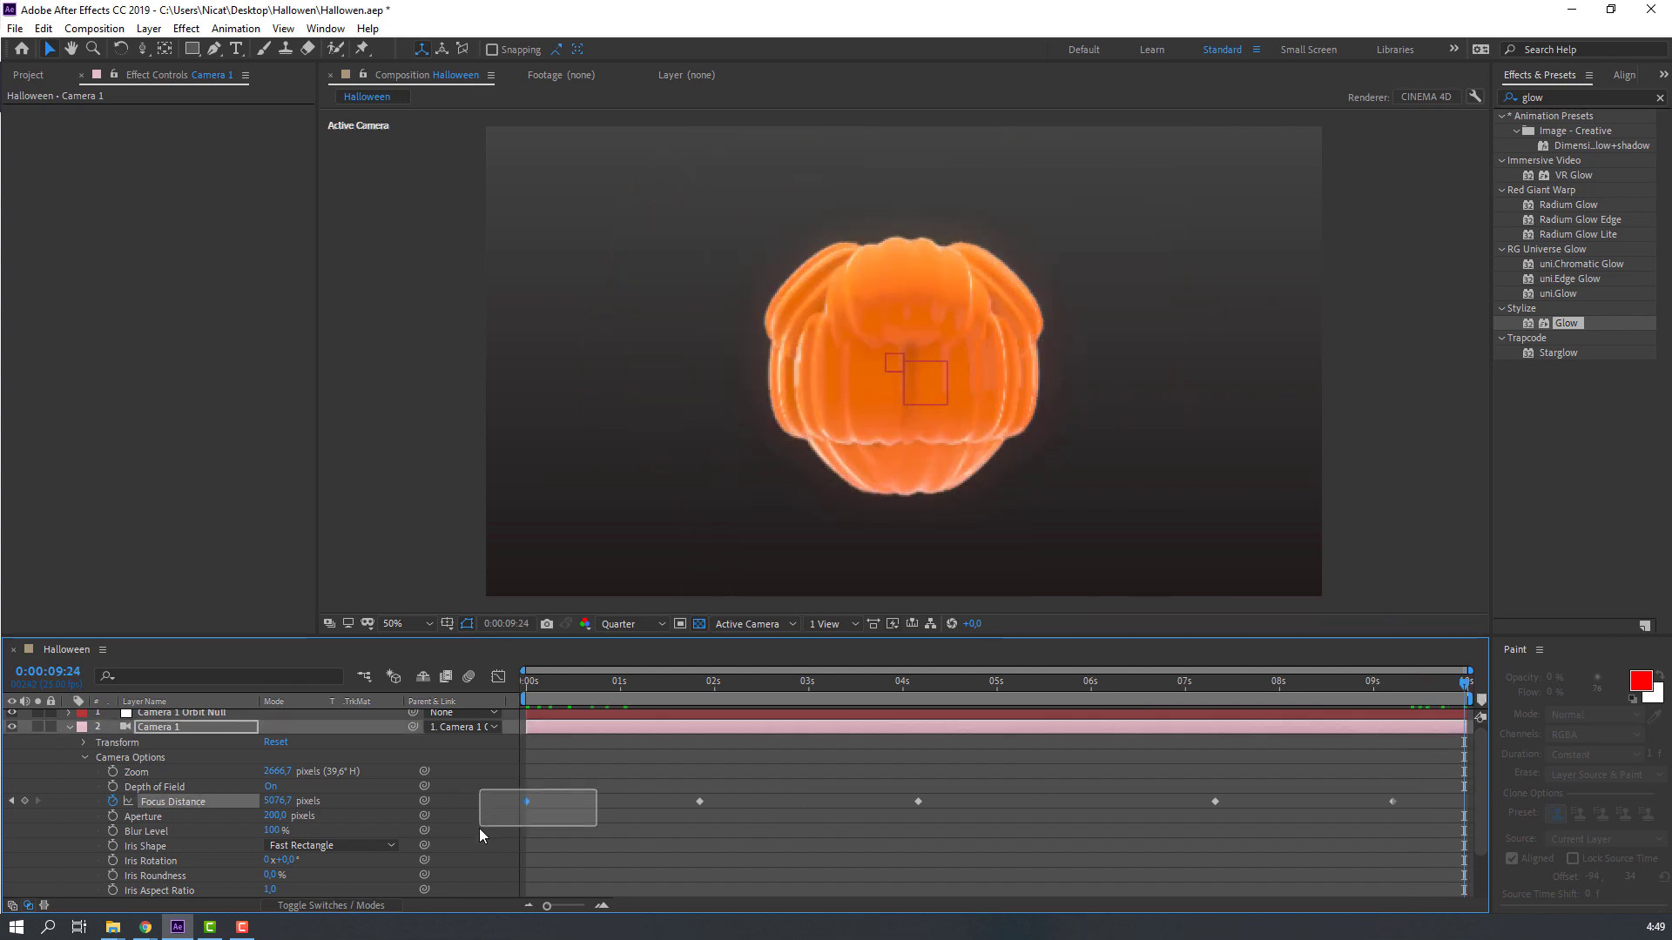